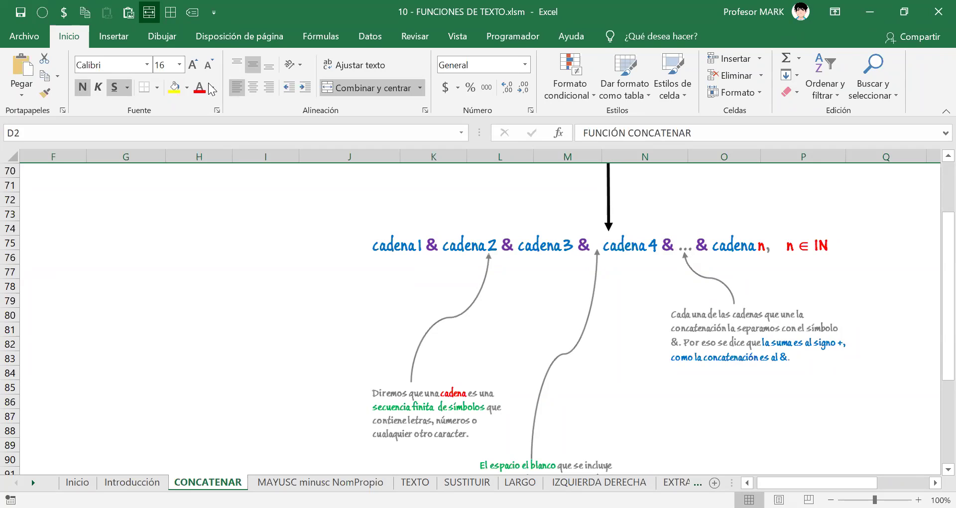
Examine the first HÁGALO USTED MISMO exercise on the CONCATENAR sheet: its instructions and the shoe store customer list.
{"action": "left_click", "coordinate": [332, 254]}
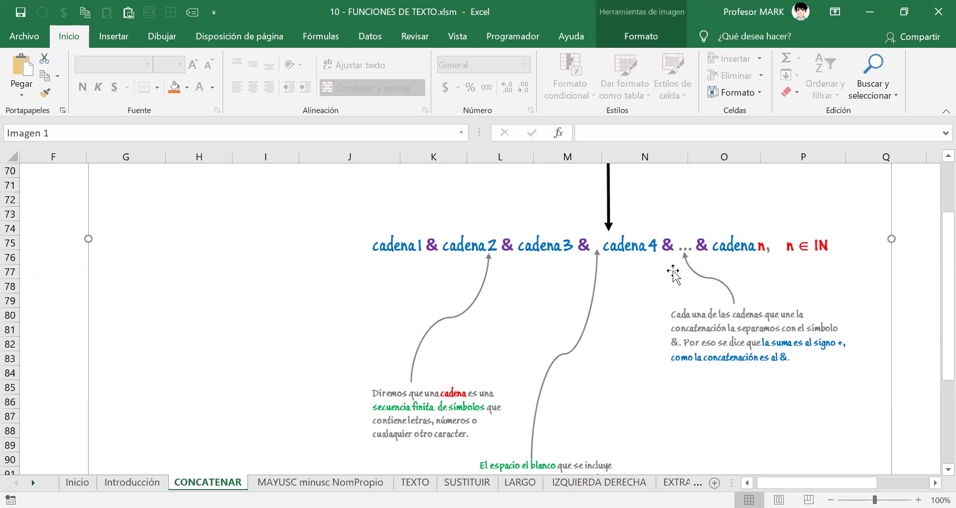
{"action": "scroll", "coordinate": [694, 254], "scroll_direction": "down", "scroll_amount": 6}
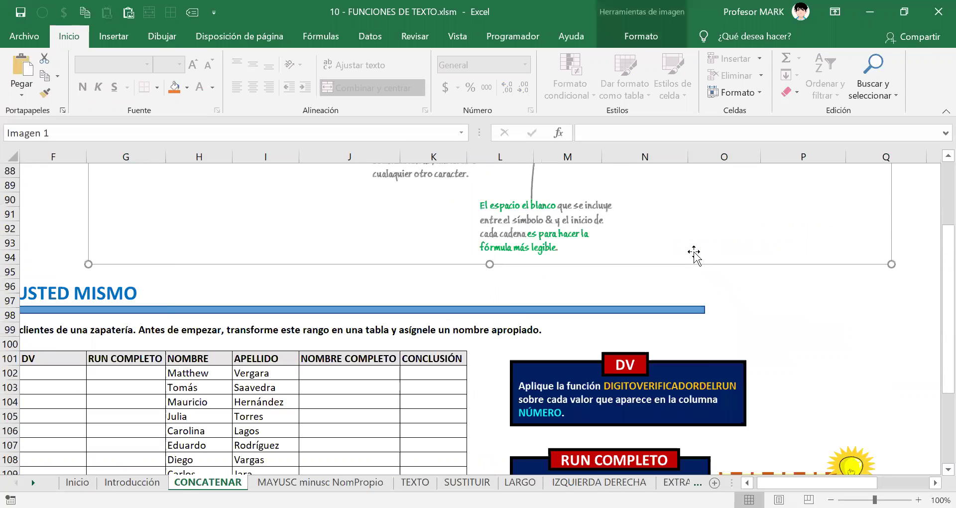
{"action": "scroll", "coordinate": [695, 254], "scroll_direction": "down", "scroll_amount": 2}
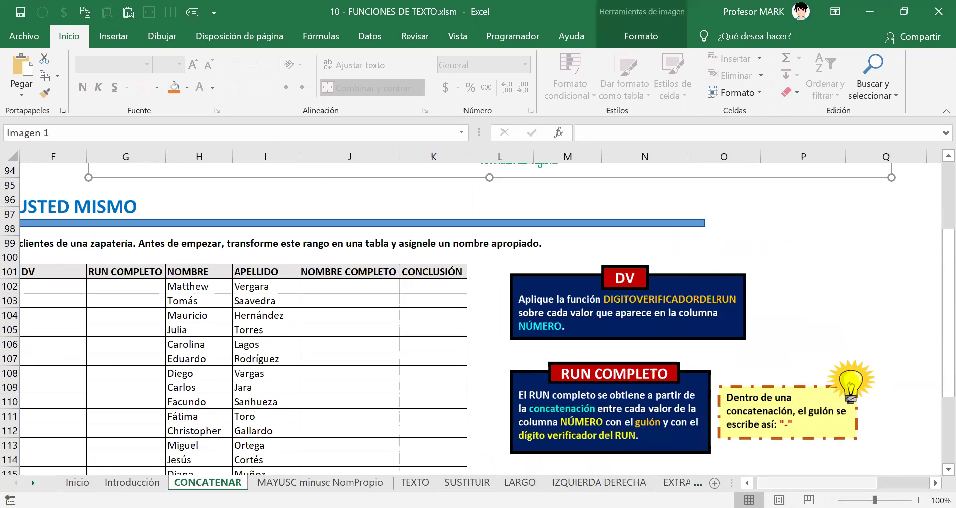
{"action": "scroll", "coordinate": [756, 443], "scroll_direction": "left", "scroll_amount": 3}
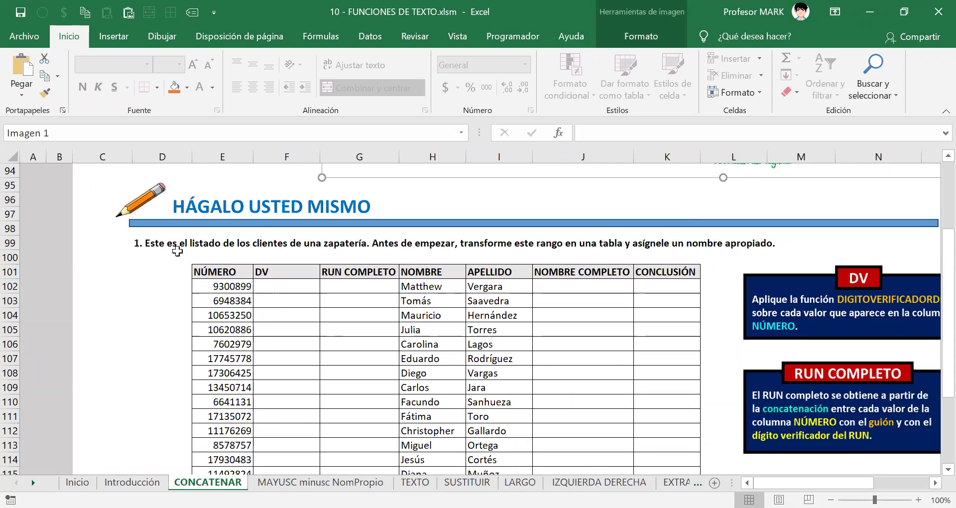
{"action": "left_click", "coordinate": [306, 244]}
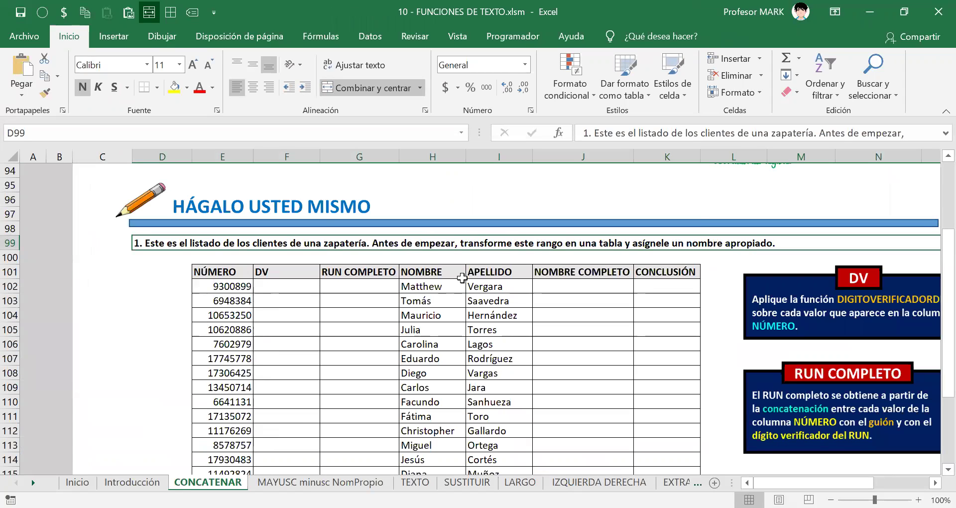
{"action": "scroll", "coordinate": [462, 278], "scroll_direction": "down", "scroll_amount": 2}
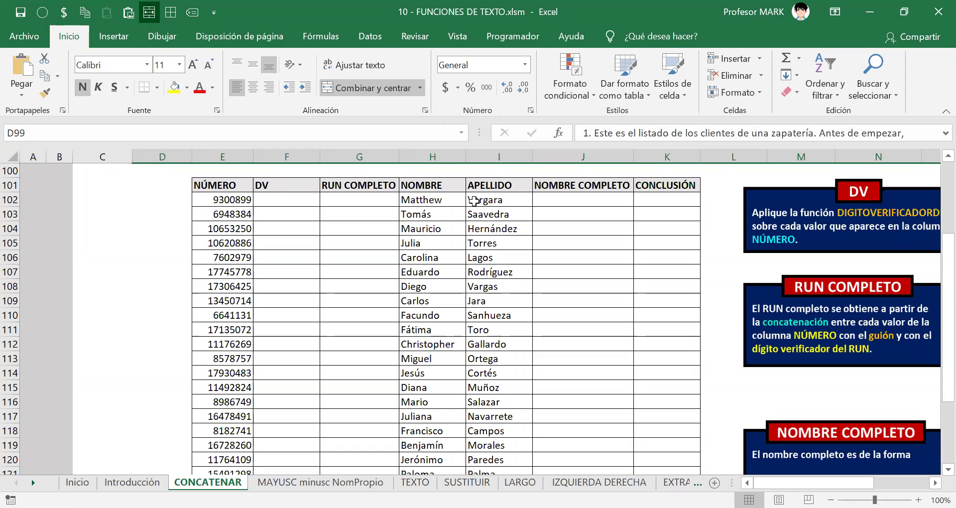
{"action": "left_click", "coordinate": [239, 180]}
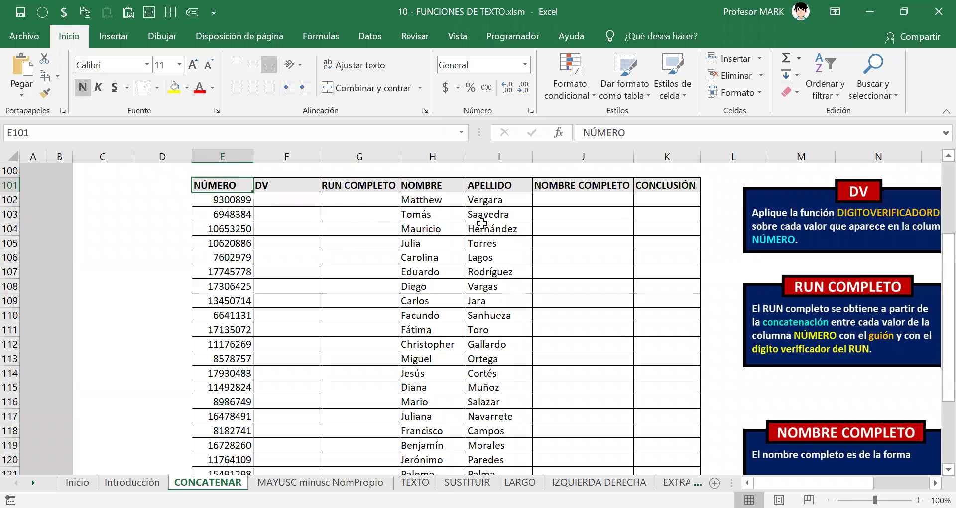
{"action": "scroll", "coordinate": [480, 224], "scroll_direction": "up", "scroll_amount": 2}
{"action": "scroll", "coordinate": [480, 224], "scroll_direction": "down", "scroll_amount": 3}
{"action": "scroll", "coordinate": [481, 224], "scroll_direction": "up", "scroll_amount": 1}
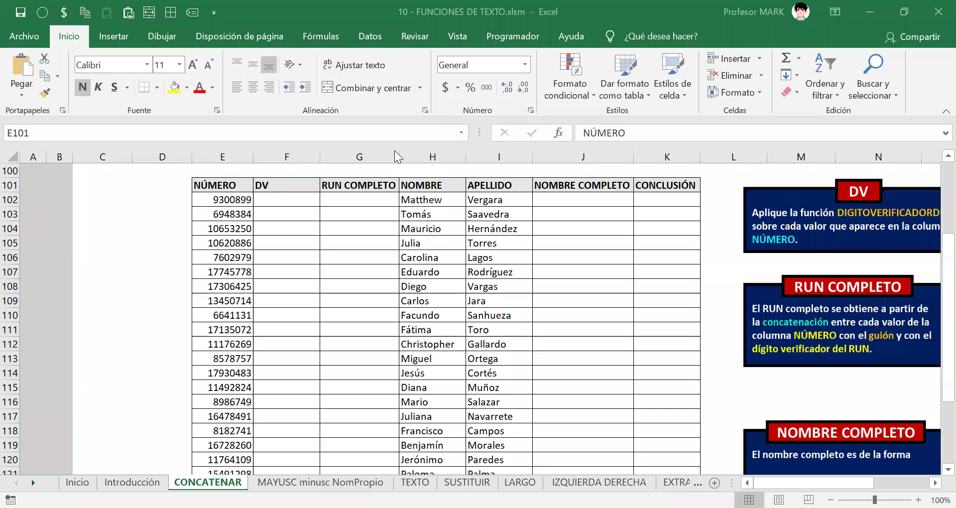
Select the whole customer list with its titles, range E101:K201.
{"action": "left_click", "coordinate": [232, 187]}
{"action": "left_click", "coordinate": [346, 244]}
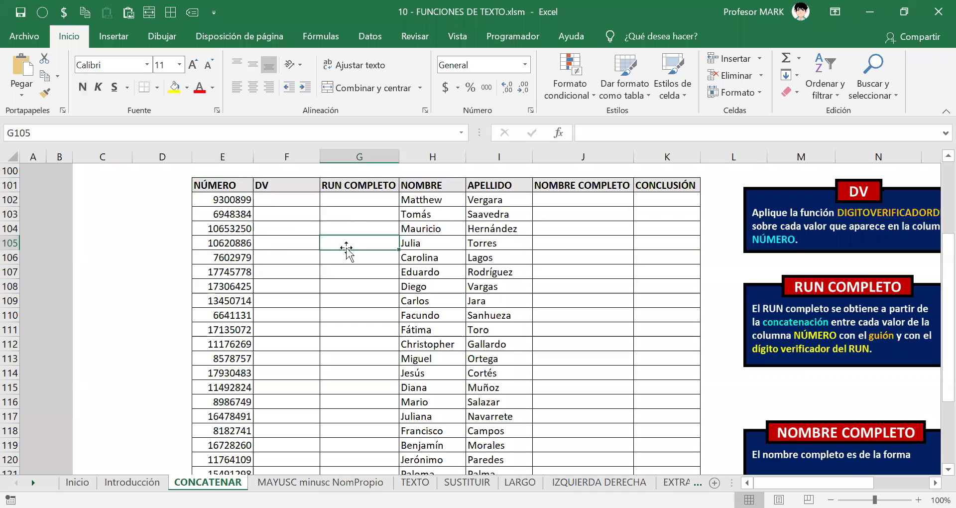
{"action": "scroll", "coordinate": [308, 247], "scroll_direction": "up", "scroll_amount": 2}
{"action": "left_click", "coordinate": [274, 255]}
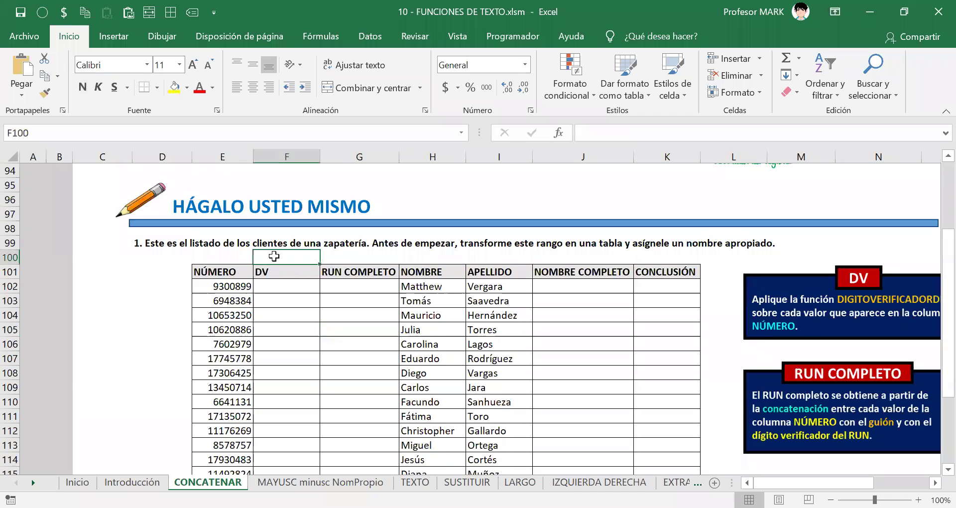
{"action": "left_click", "coordinate": [218, 274]}
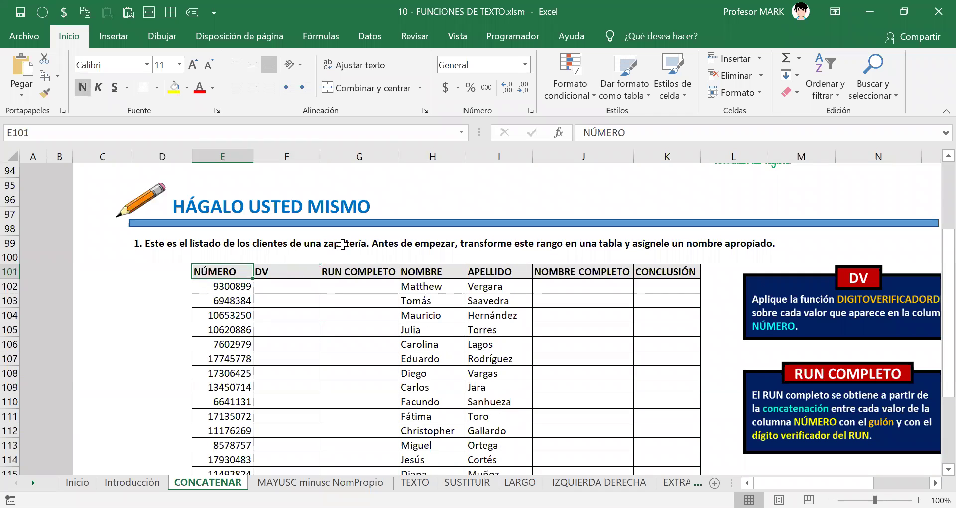
{"action": "key", "text": "ctrl+shift+Right"}
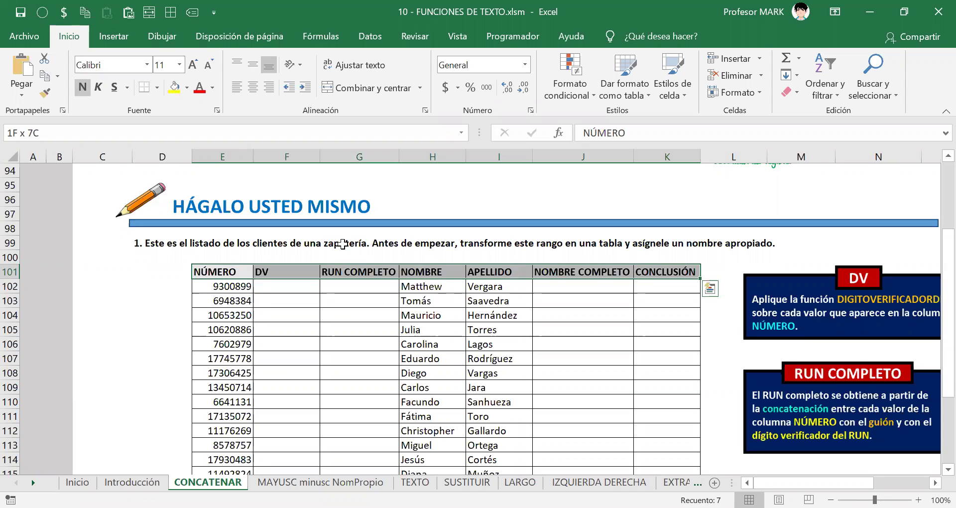
{"action": "key", "text": "ctrl+shift+Down"}
{"action": "scroll", "coordinate": [348, 249], "scroll_direction": "up", "scroll_amount": 6}
{"action": "scroll", "coordinate": [356, 257], "scroll_direction": "up", "scroll_amount": 20}
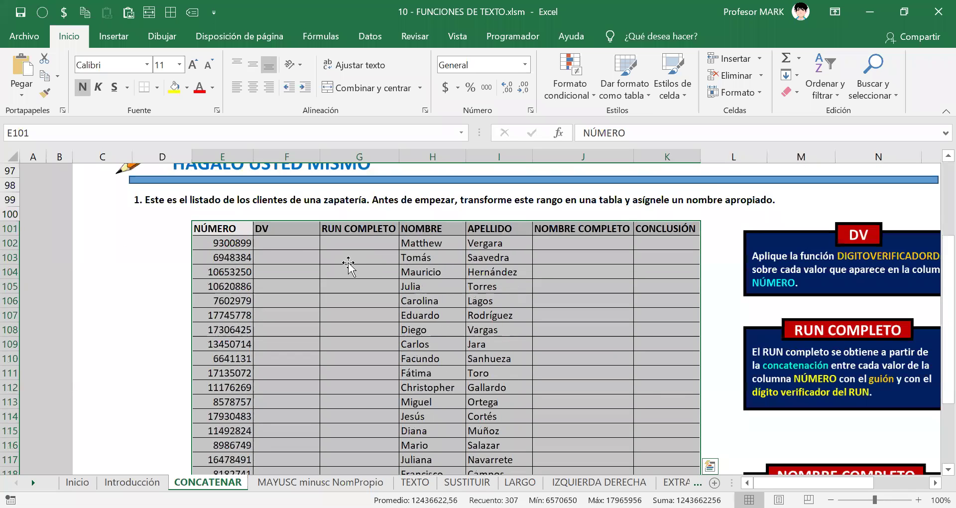
{"action": "scroll", "coordinate": [349, 264], "scroll_direction": "up", "scroll_amount": 2}
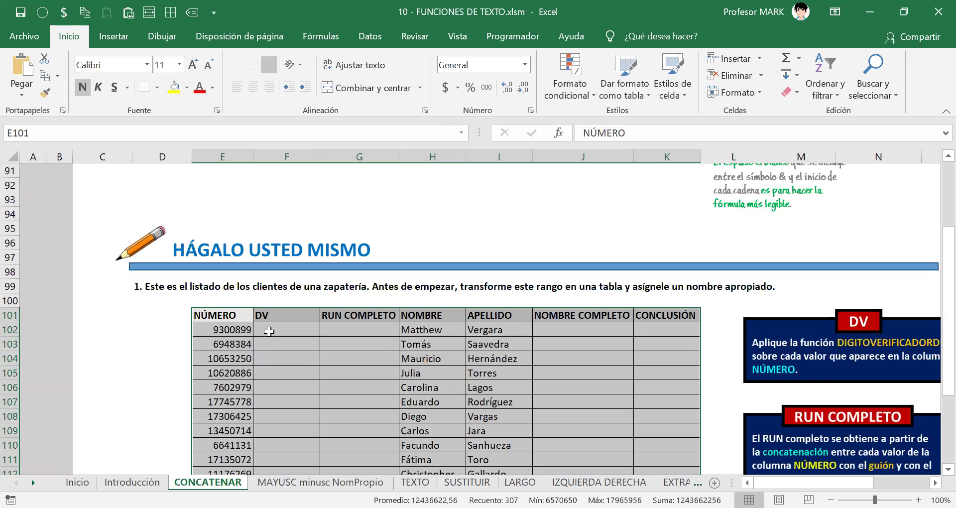
{"action": "scroll", "coordinate": [269, 331], "scroll_direction": "down", "scroll_amount": 1}
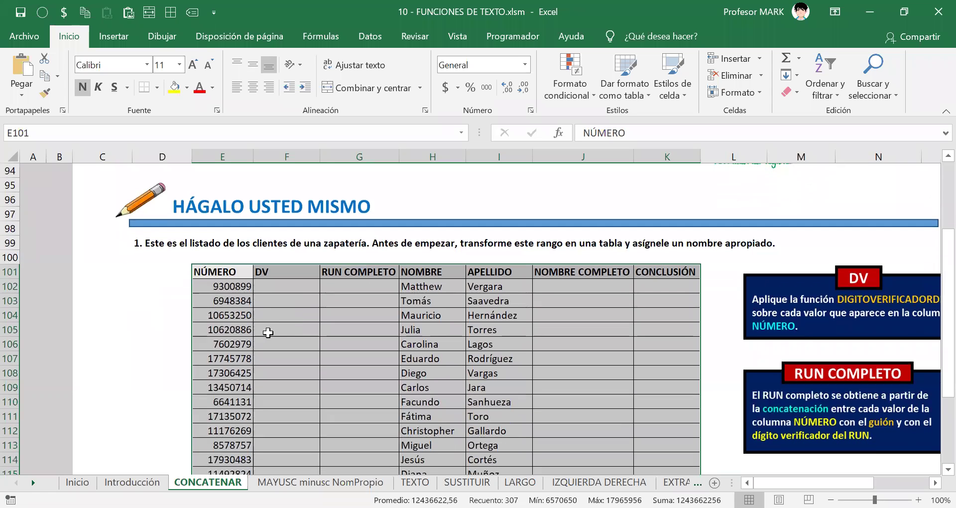
Convert the range E101:K201 into a table that has headers, and undo the conversion.
{"action": "key", "text": "ctrl+t"}
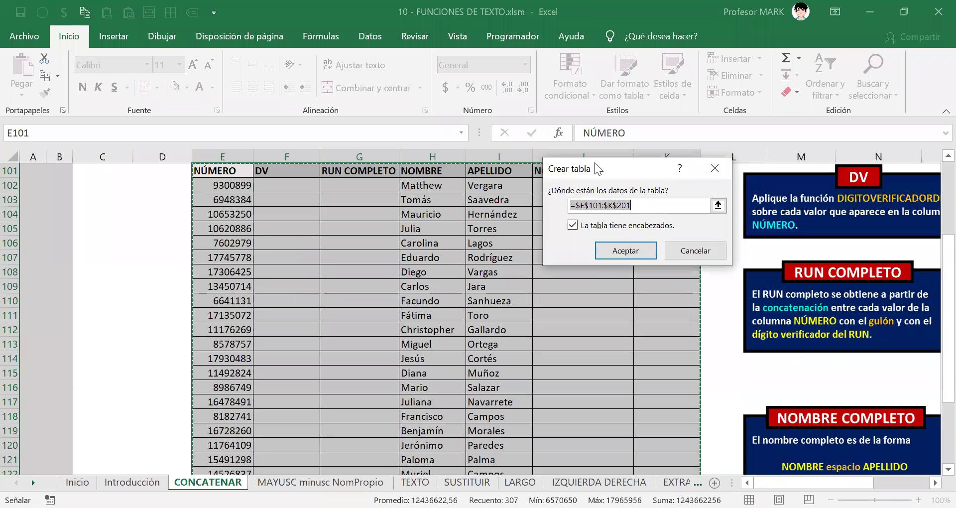
{"action": "left_click_drag", "start_coordinate": [595, 163], "coordinate": [460, 168]}
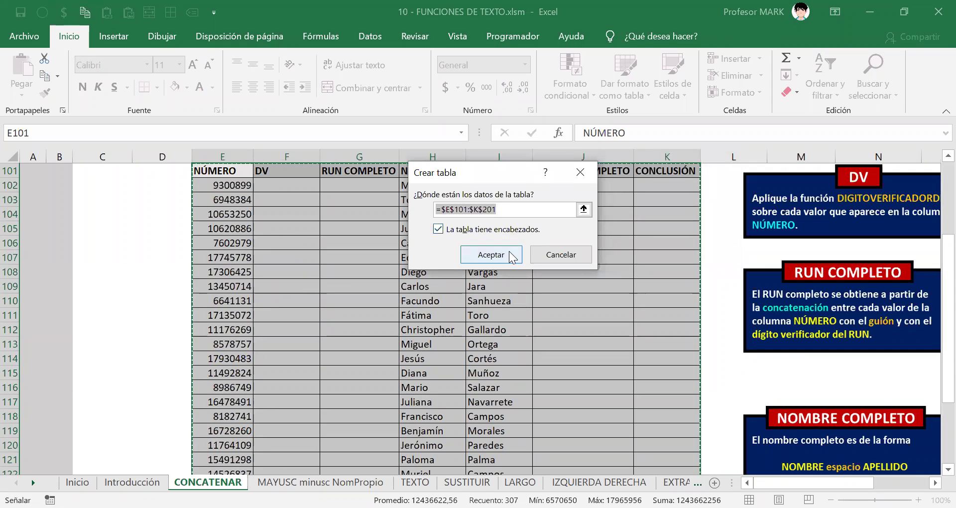
{"action": "left_click", "coordinate": [453, 230]}
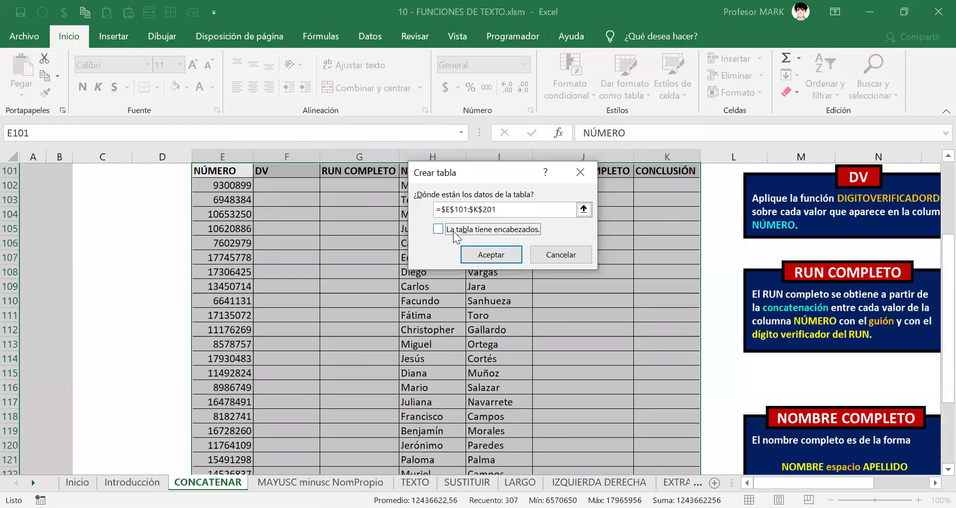
{"action": "left_click", "coordinate": [456, 230]}
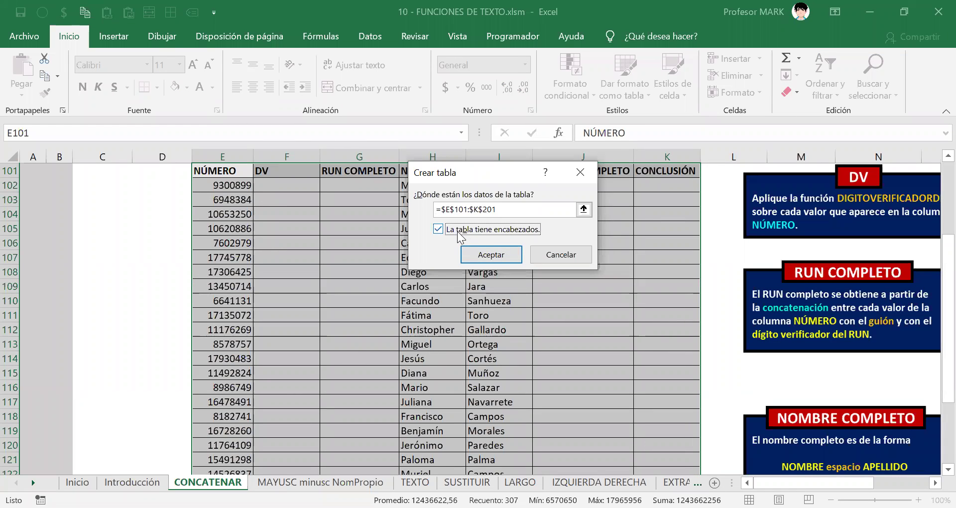
{"action": "left_click", "coordinate": [489, 254]}
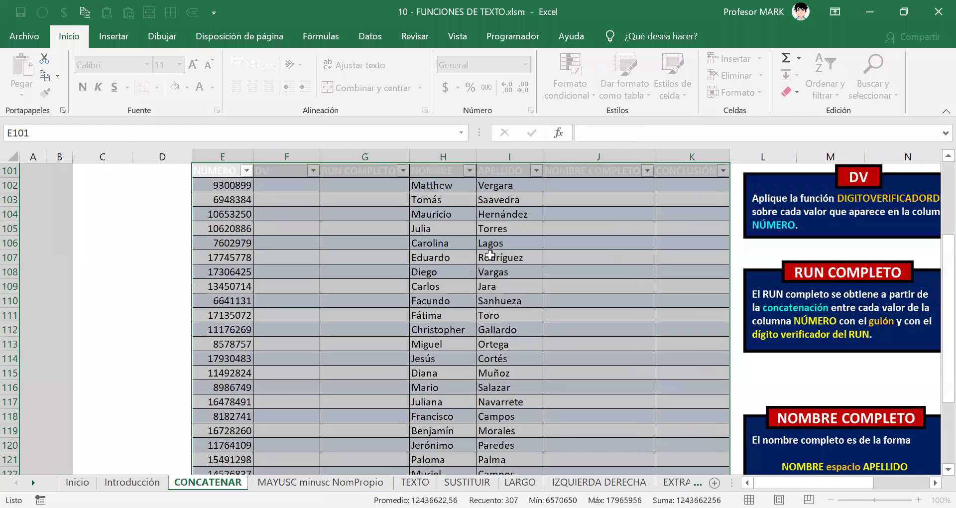
{"action": "scroll", "coordinate": [463, 265], "scroll_direction": "up", "scroll_amount": 1}
{"action": "key", "text": "ctrl+z"}
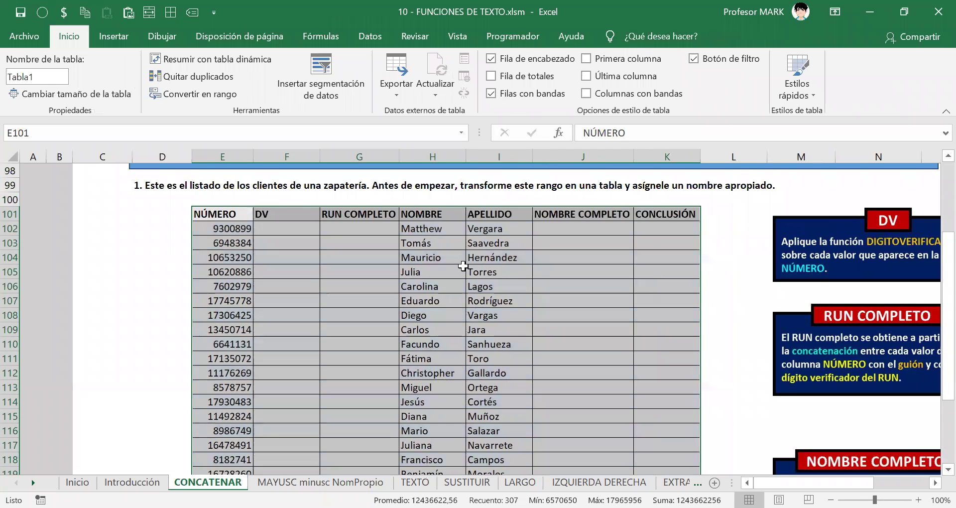
Convert E101:K201 into a table without marking it as having headers, and undo that conversion.
{"action": "key", "text": "ctrl+t"}
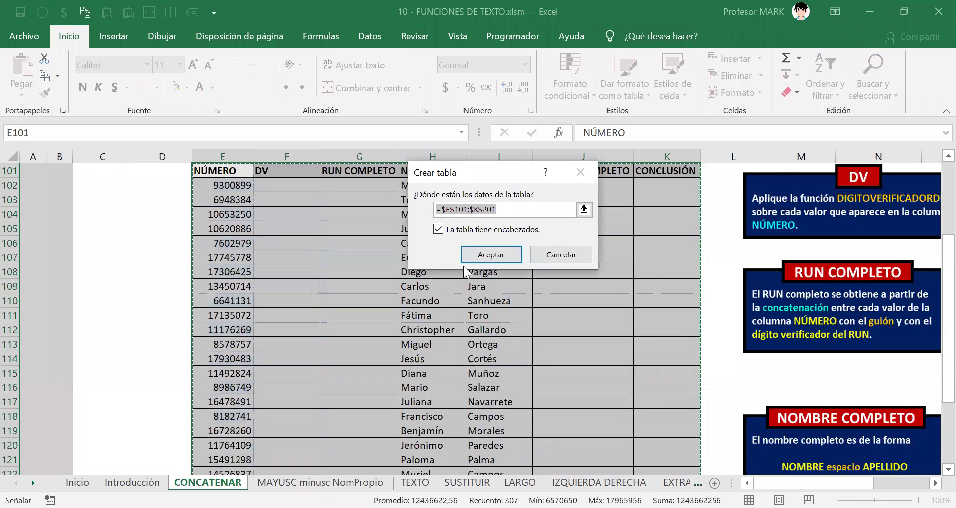
{"action": "scroll", "coordinate": [413, 274], "scroll_direction": "up", "scroll_amount": 2}
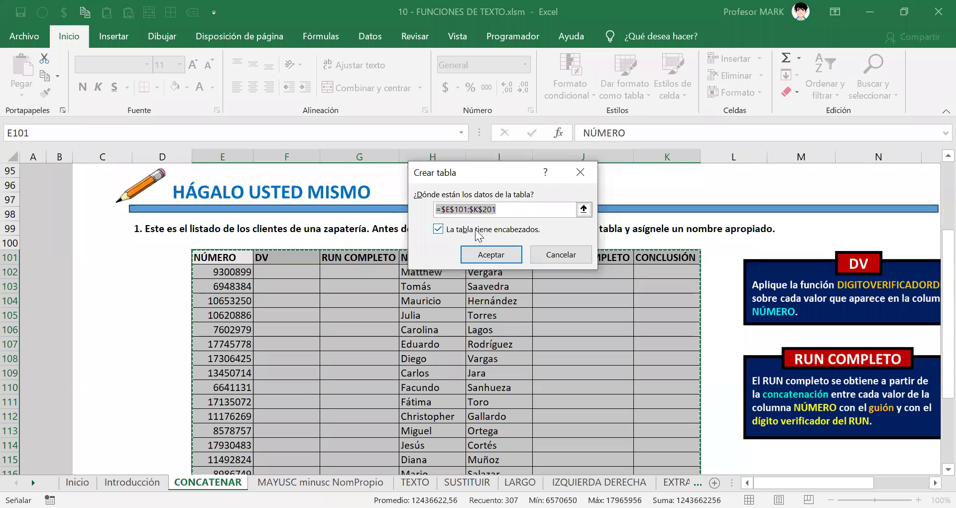
{"action": "left_click", "coordinate": [456, 209]}
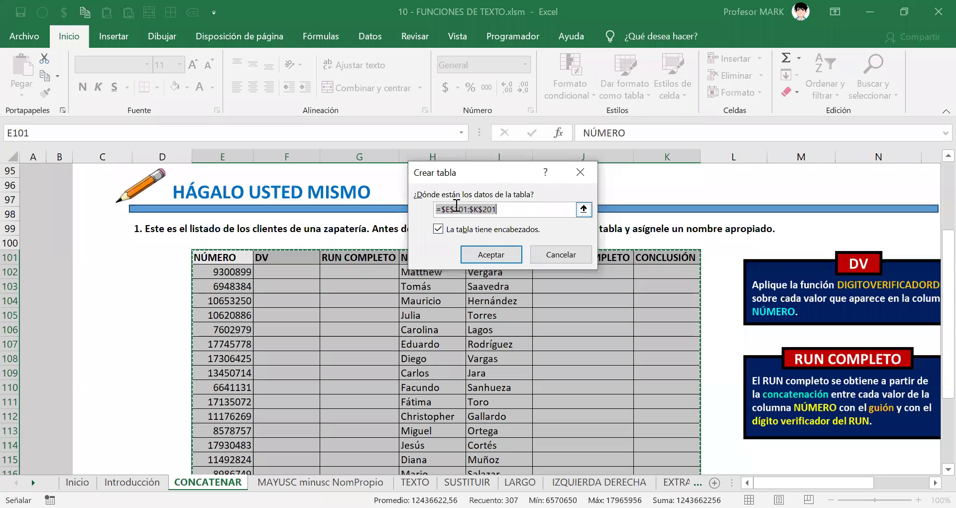
{"action": "left_click", "coordinate": [440, 232]}
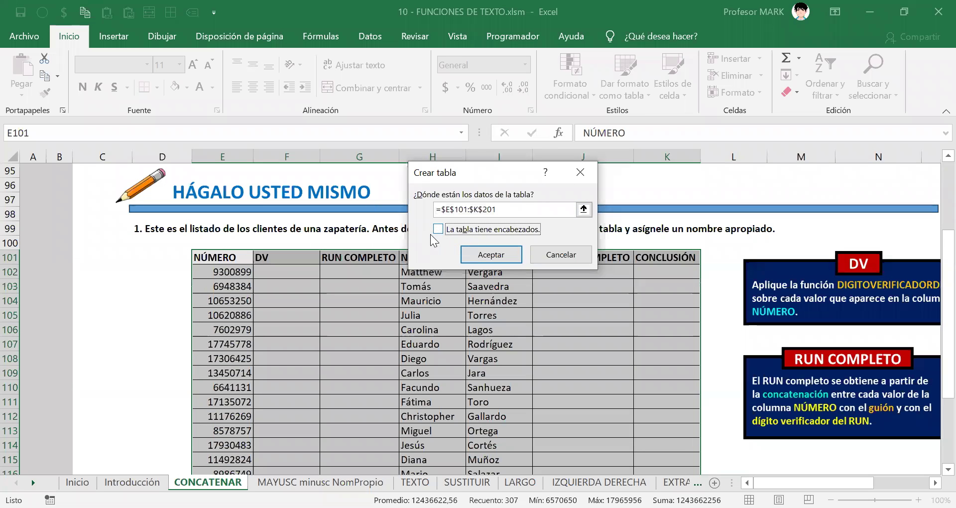
{"action": "left_click", "coordinate": [487, 258]}
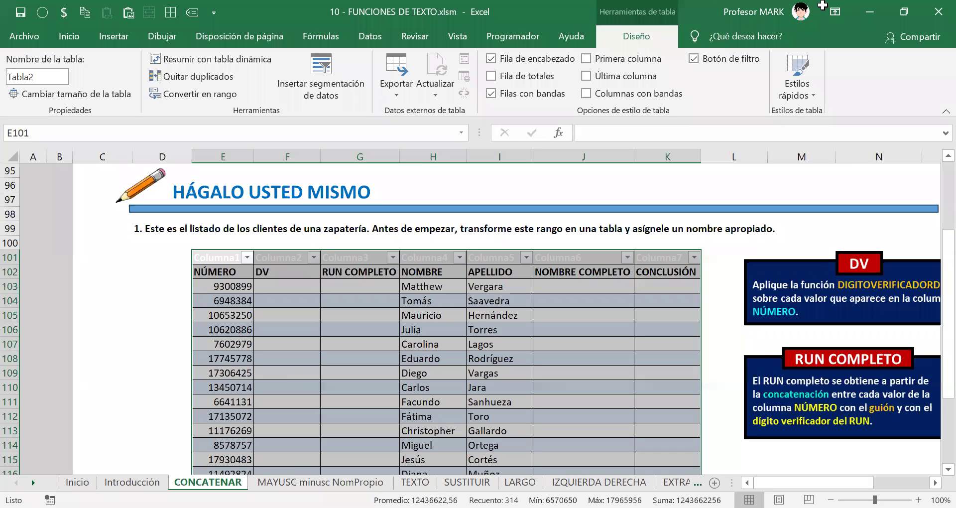
{"action": "left_click", "coordinate": [393, 330]}
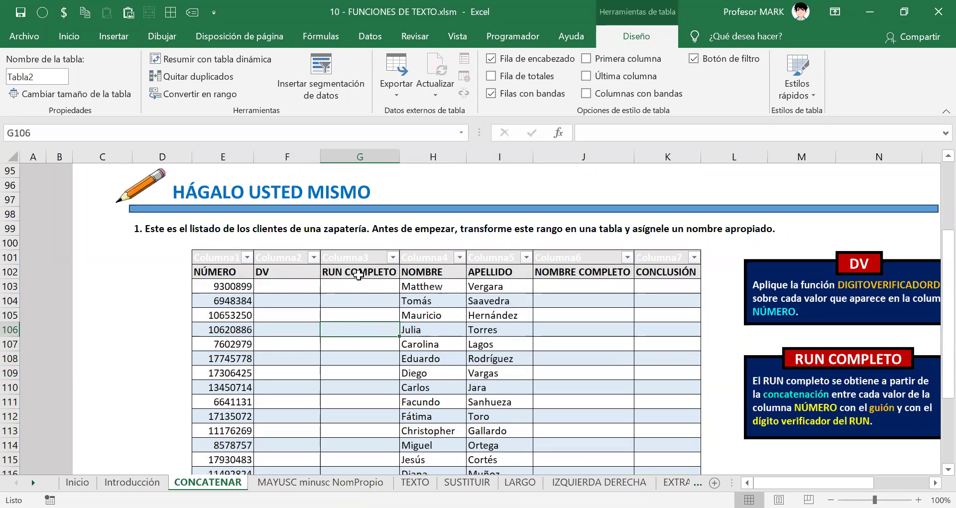
{"action": "key", "text": "ctrl+z"}
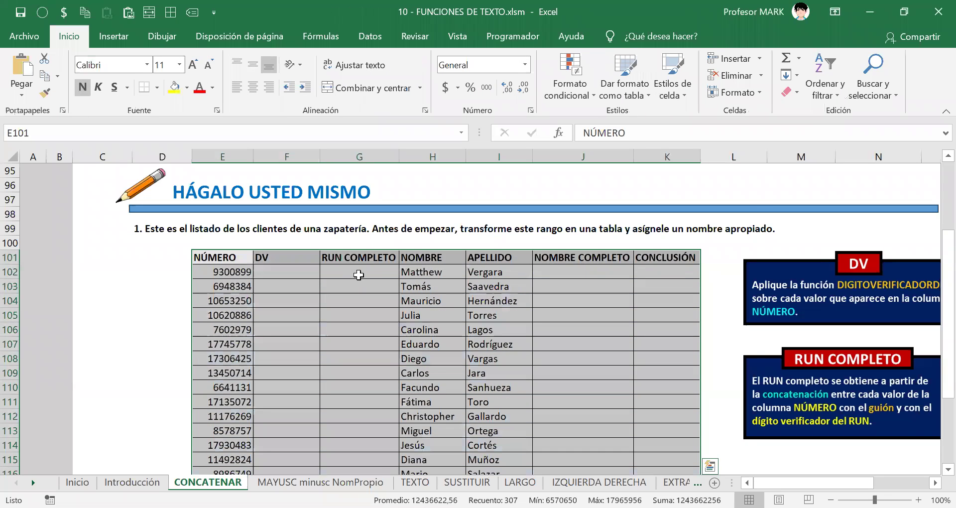
Create a table from E101:K201 without the headers option and apply a plain table style with no banded fill.
{"action": "scroll", "coordinate": [358, 275], "scroll_direction": "down", "scroll_amount": 2}
{"action": "key", "text": "ctrl+t"}
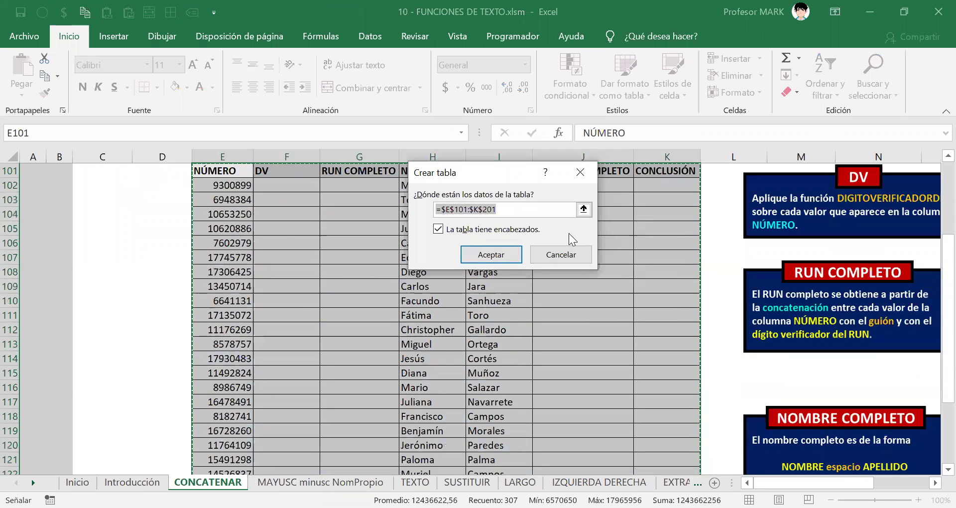
{"action": "left_click", "coordinate": [485, 257]}
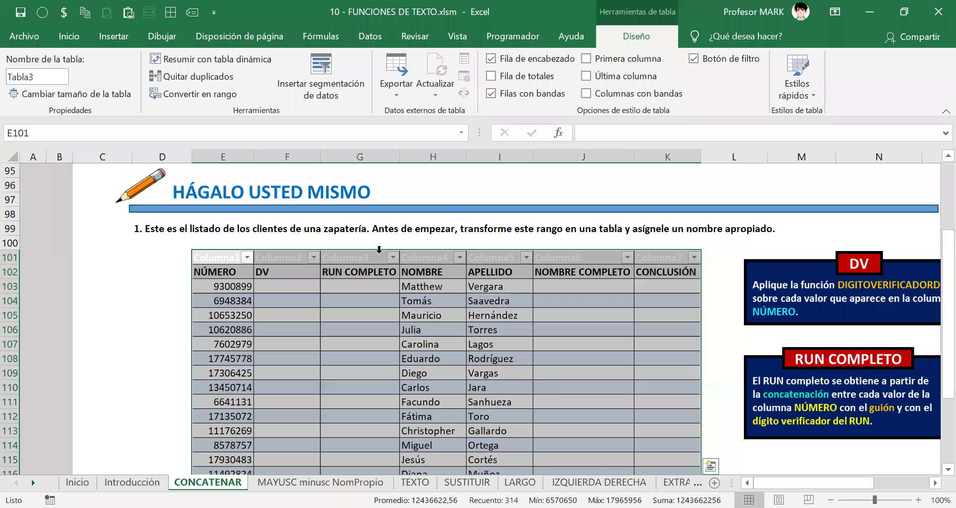
{"action": "left_click", "coordinate": [815, 97]}
{"action": "left_click", "coordinate": [606, 147]}
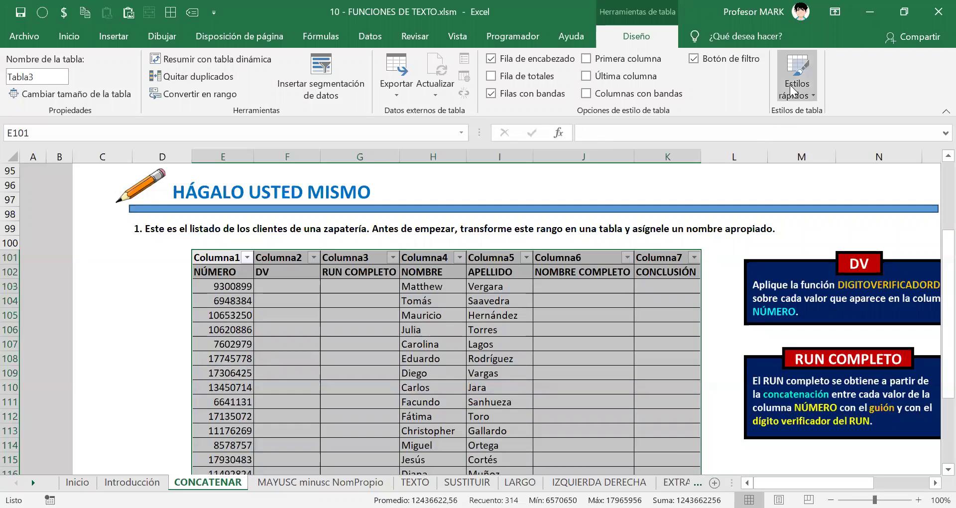
Compare the table's generic column header row with the original titles in row 102.
{"action": "left_click", "coordinate": [348, 373]}
{"action": "scroll", "coordinate": [332, 339], "scroll_direction": "down", "scroll_amount": 4}
{"action": "scroll", "coordinate": [332, 339], "scroll_direction": "up", "scroll_amount": 4}
{"action": "left_click", "coordinate": [317, 291]}
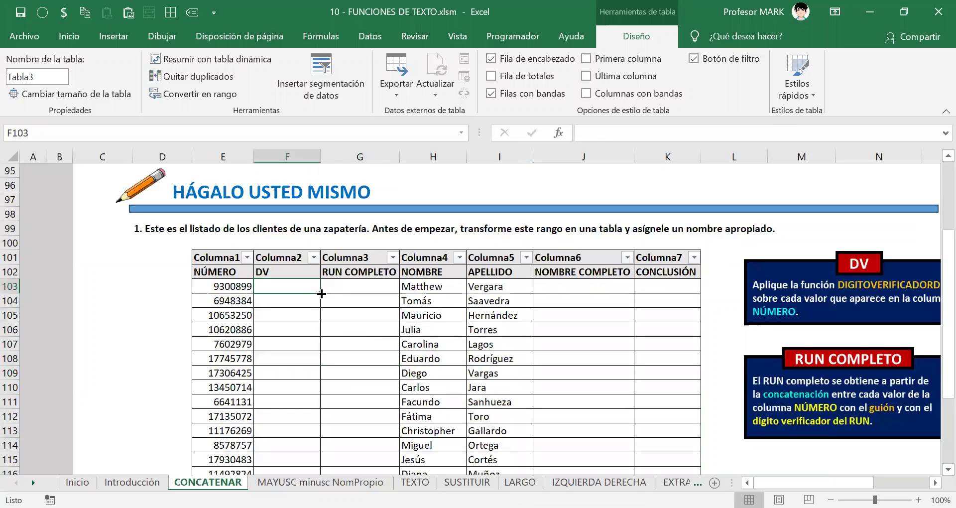
{"action": "scroll", "coordinate": [386, 320], "scroll_direction": "up", "scroll_amount": 2}
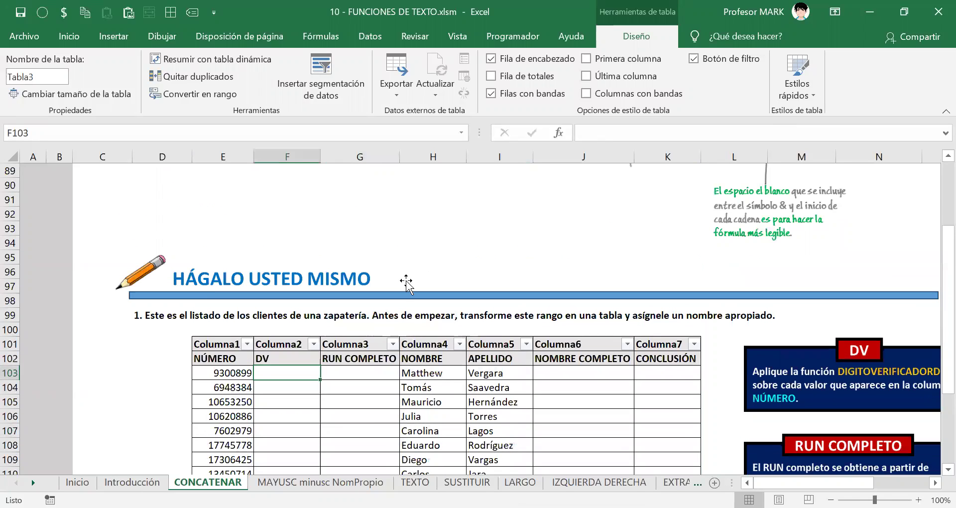
{"action": "left_click", "coordinate": [478, 131]}
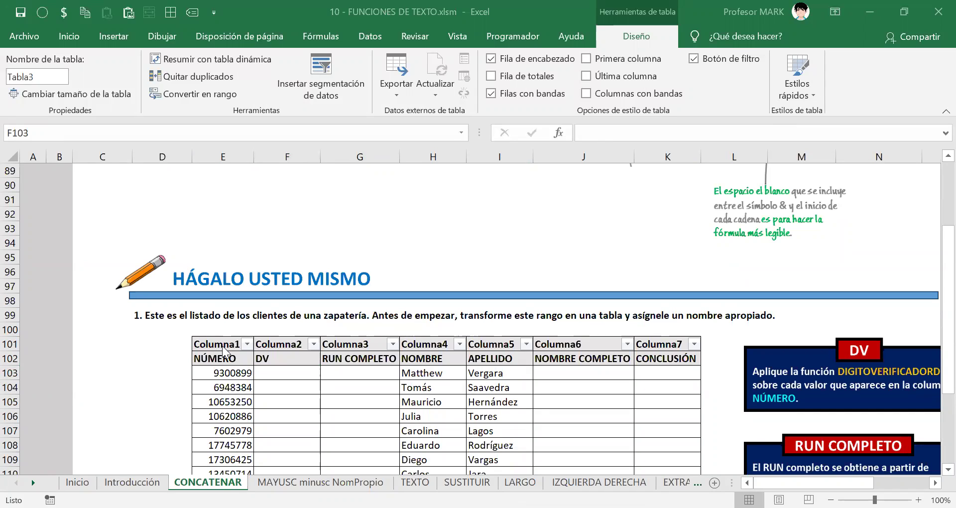
{"action": "left_click", "coordinate": [612, 359]}
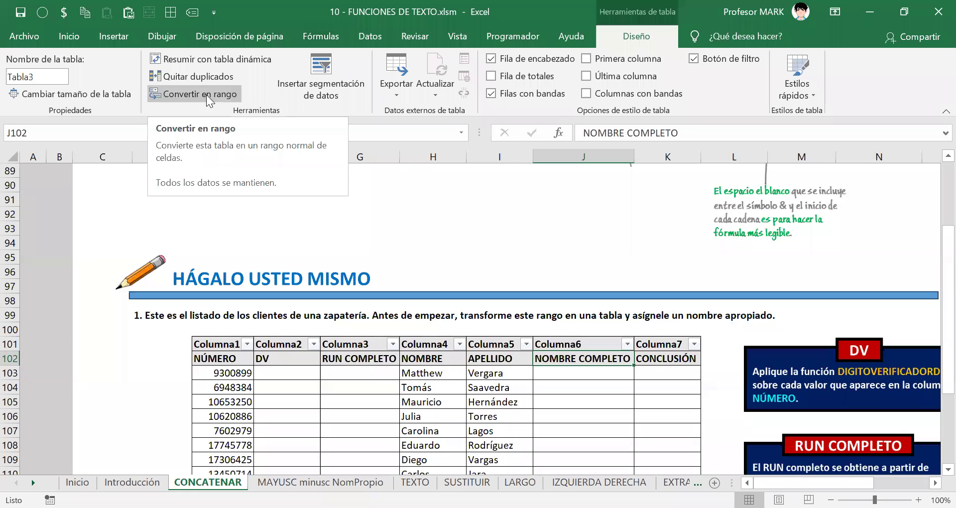
Convert the customer table with the generic column headers back into a normal range.
{"action": "left_click", "coordinate": [172, 95]}
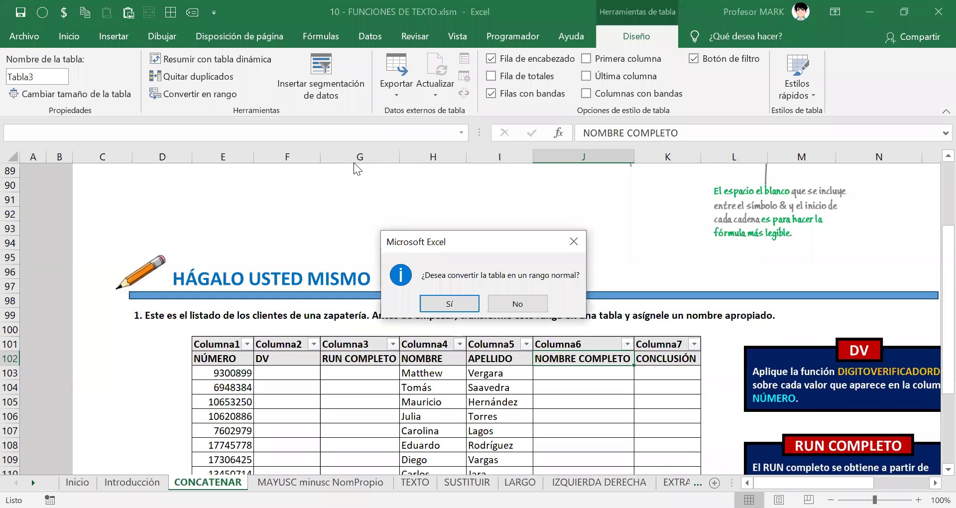
{"action": "left_click", "coordinate": [463, 306]}
{"action": "left_click", "coordinate": [394, 387]}
{"action": "scroll", "coordinate": [391, 376], "scroll_direction": "down", "scroll_amount": 2}
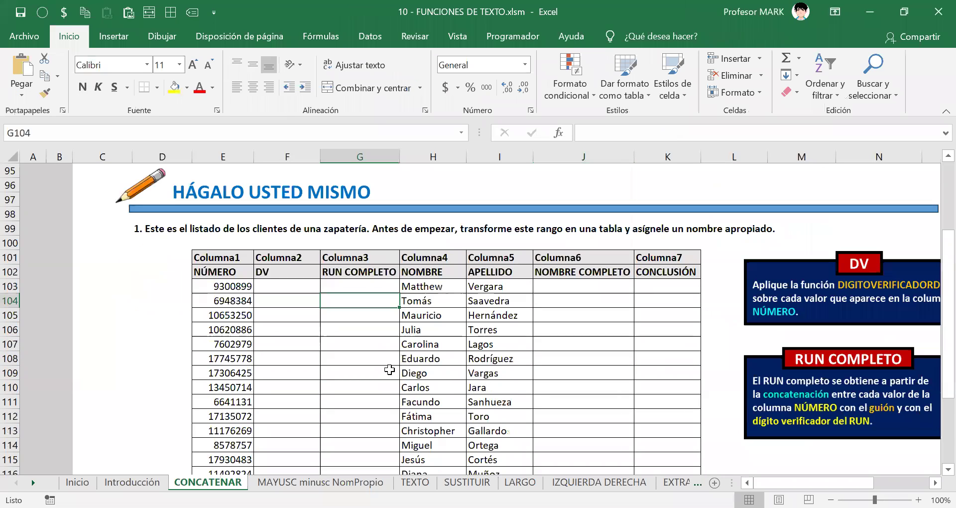
{"action": "left_click", "coordinate": [229, 274]}
{"action": "left_click", "coordinate": [429, 344]}
{"action": "left_click", "coordinate": [498, 415]}
{"action": "scroll", "coordinate": [604, 385], "scroll_direction": "down", "scroll_amount": 3}
{"action": "scroll", "coordinate": [604, 385], "scroll_direction": "up", "scroll_amount": 3}
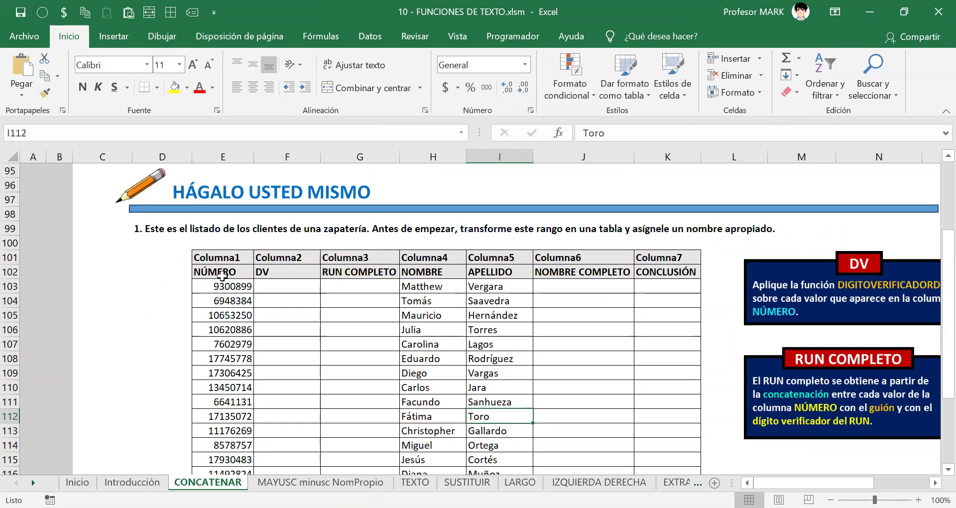
Delete row 101, which holds the generic titles Columna1 to Columna7, from the sheet.
{"action": "left_click_drag", "start_coordinate": [227, 257], "coordinate": [629, 258]}
{"action": "left_click", "coordinate": [689, 255]}
{"action": "left_click_drag", "start_coordinate": [787, 268], "coordinate": [787, 283]}
{"action": "left_click", "coordinate": [211, 256]}
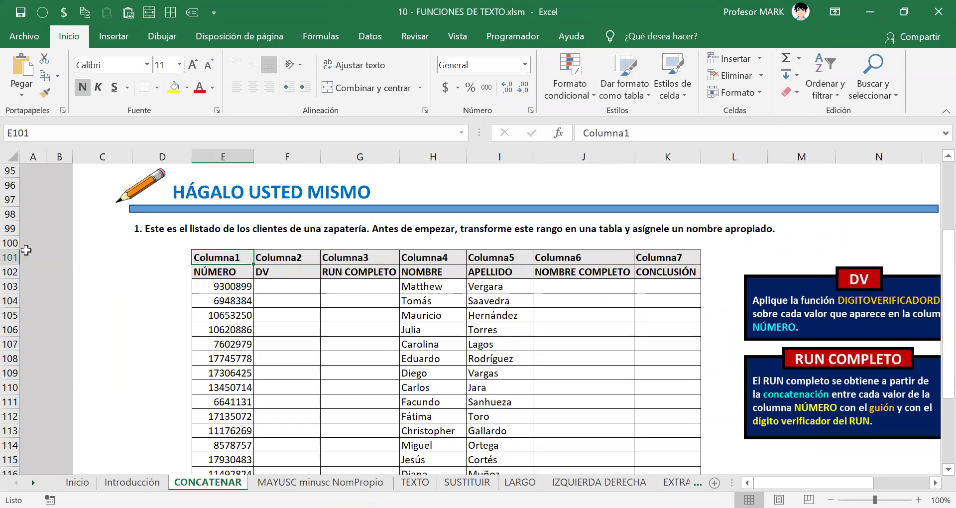
{"action": "left_click", "coordinate": [12, 258]}
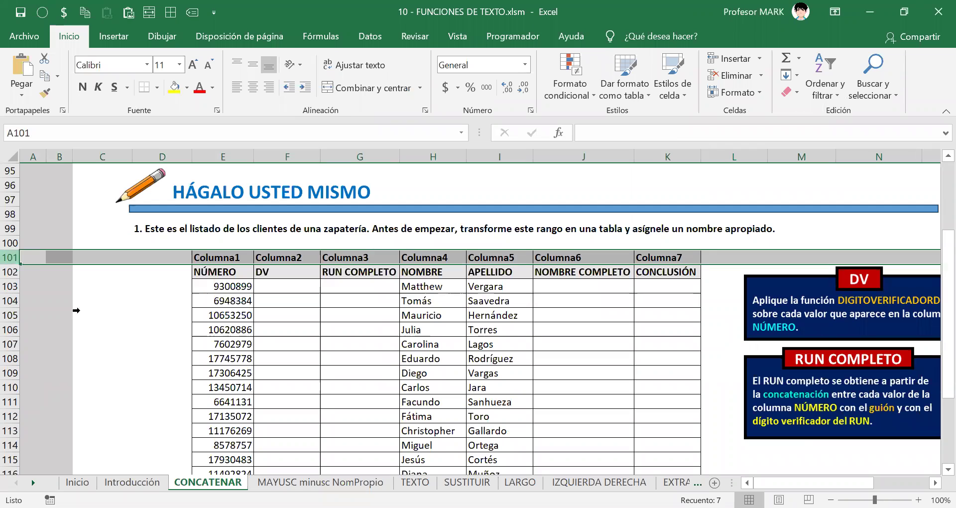
{"action": "key", "text": "ctrl+minus"}
{"action": "left_click", "coordinate": [271, 298]}
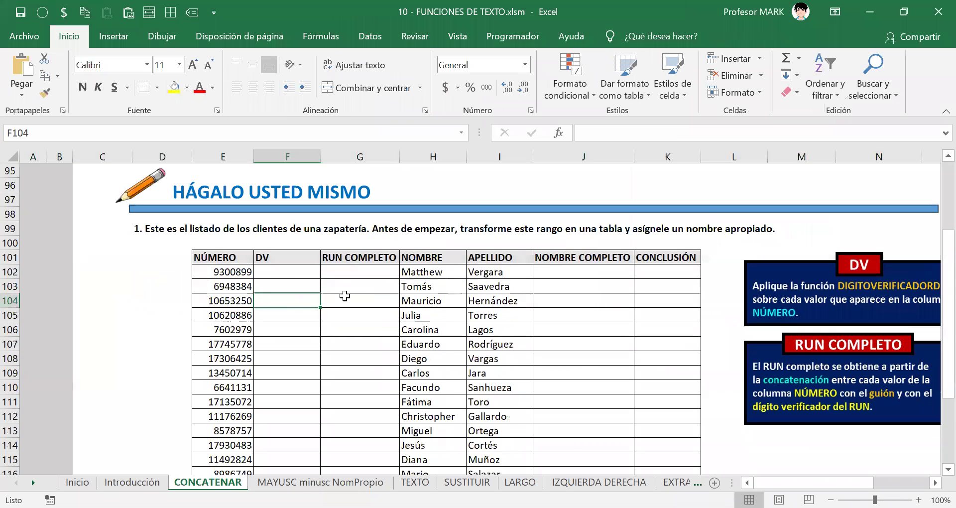
{"action": "scroll", "coordinate": [249, 269], "scroll_direction": "down", "scroll_amount": 2}
{"action": "scroll", "coordinate": [219, 249], "scroll_direction": "up", "scroll_amount": 3}
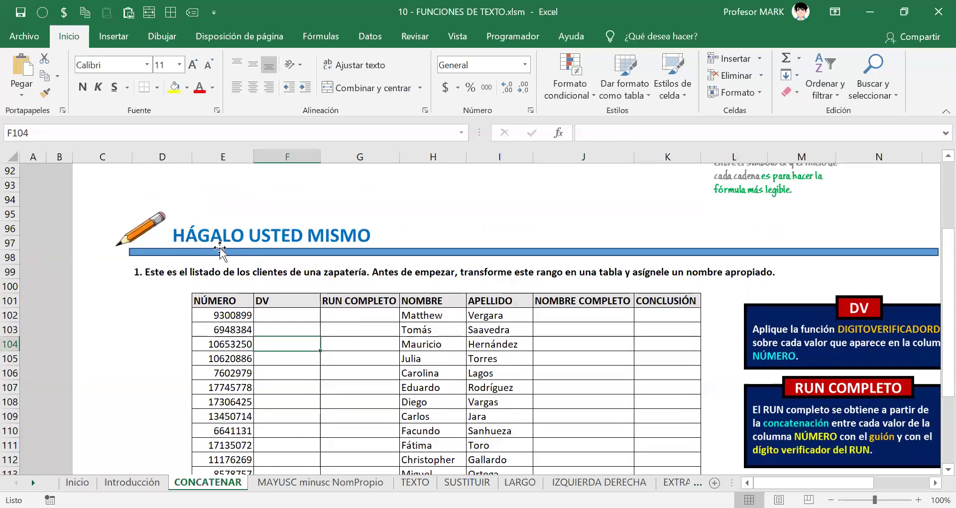
Select the whole customer list, E101:K201, including its title row.
{"action": "left_click", "coordinate": [219, 298]}
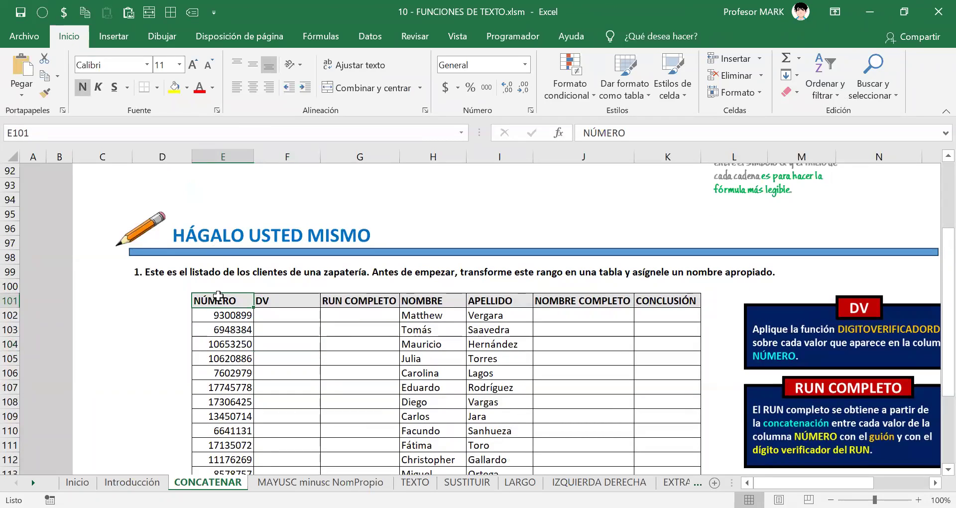
{"action": "key", "text": "ctrl+shift+Right"}
{"action": "key", "text": "ctrl+shift+Down"}
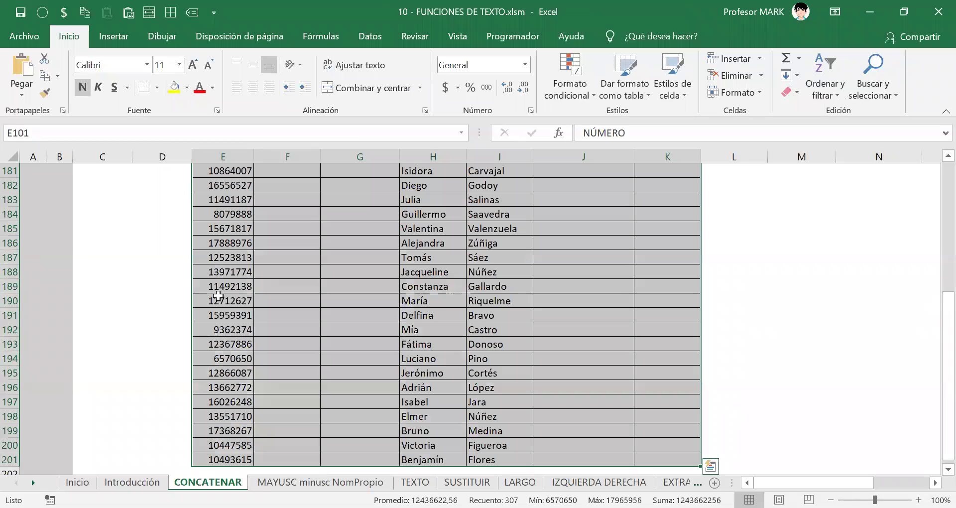
{"action": "scroll", "coordinate": [394, 279], "scroll_direction": "up", "scroll_amount": 5}
{"action": "scroll", "coordinate": [394, 280], "scroll_direction": "up", "scroll_amount": 16}
{"action": "scroll", "coordinate": [395, 279], "scroll_direction": "up", "scroll_amount": 8}
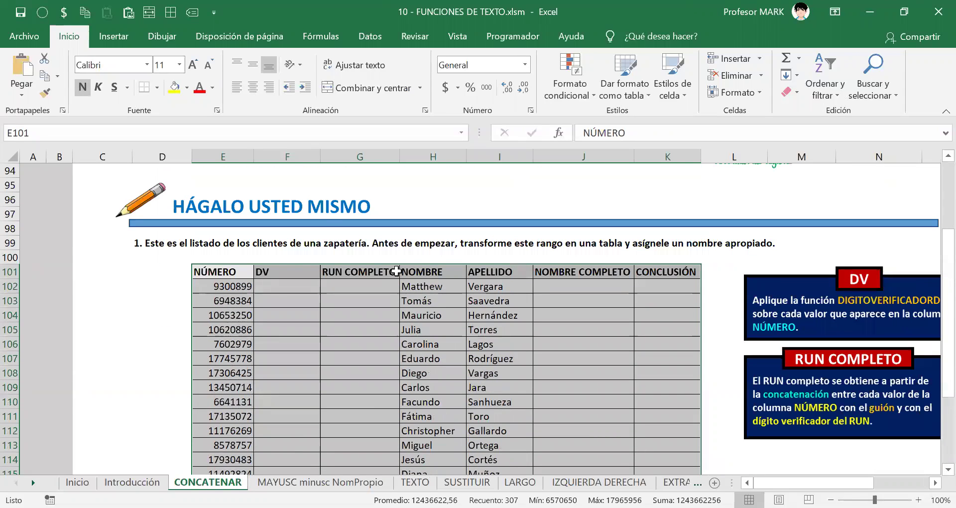
{"action": "key", "text": "ctrl+t"}
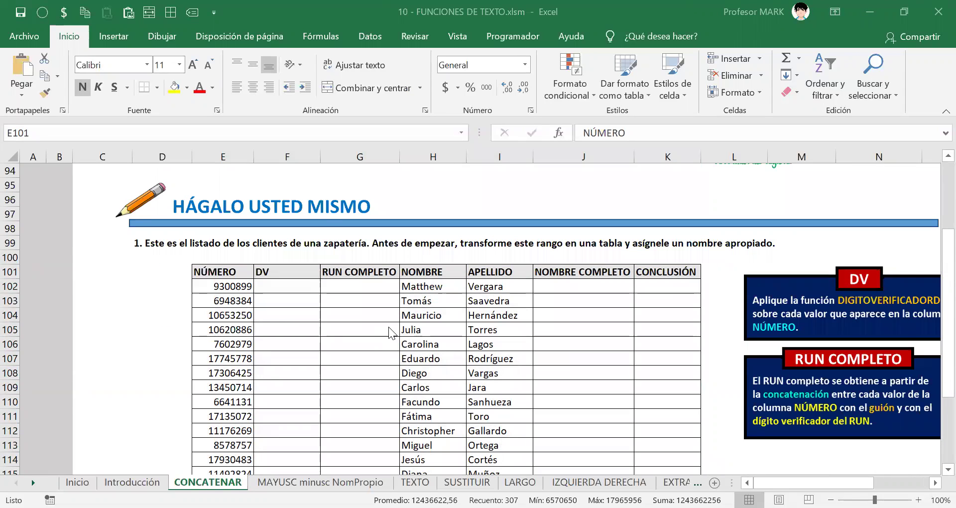
{"action": "key", "text": "Escape"}
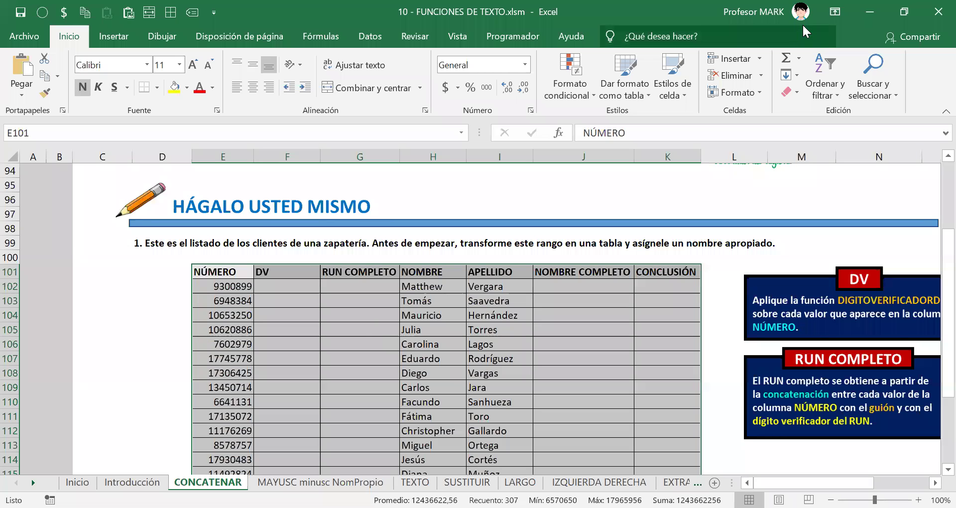
{"action": "key", "text": "ctrl+t"}
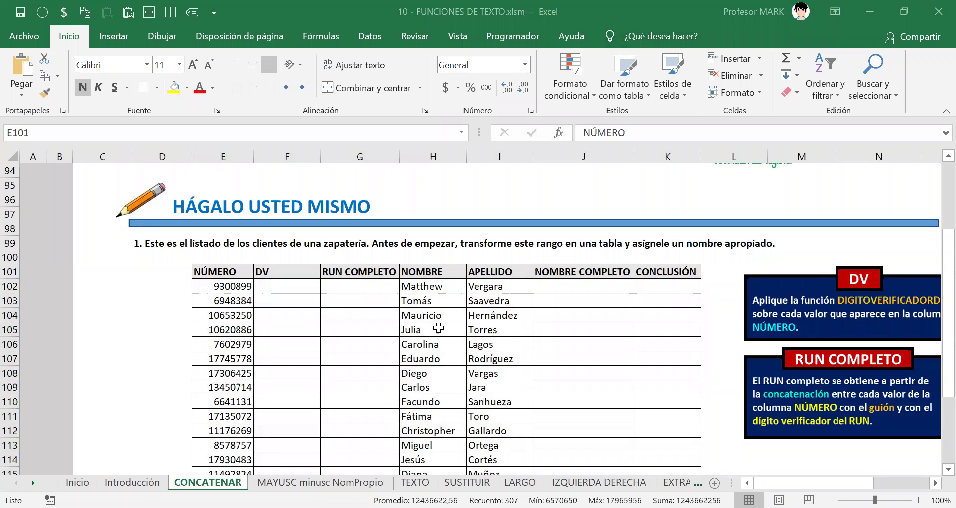
{"action": "key", "text": "Escape"}
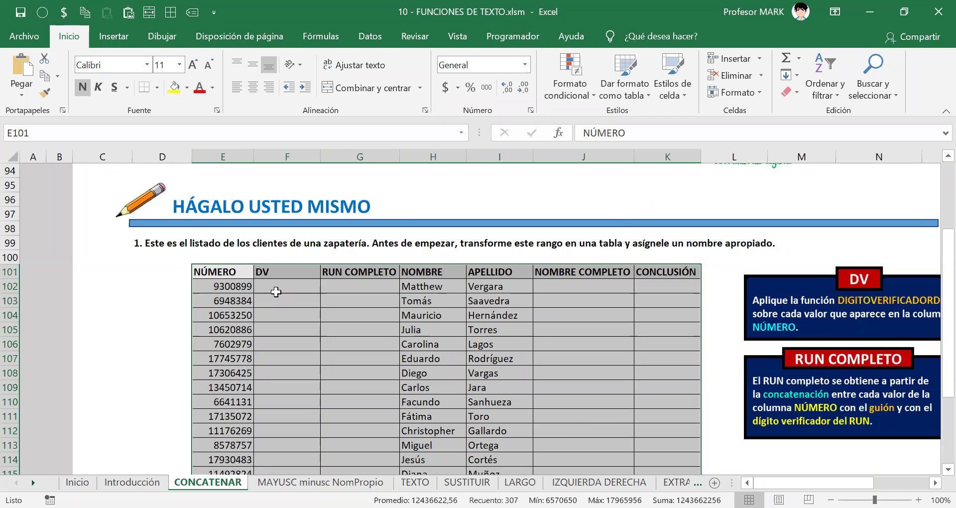
Create a table from the selected range E101:K201, marking it as having headers.
{"action": "key", "text": "ctrl+t"}
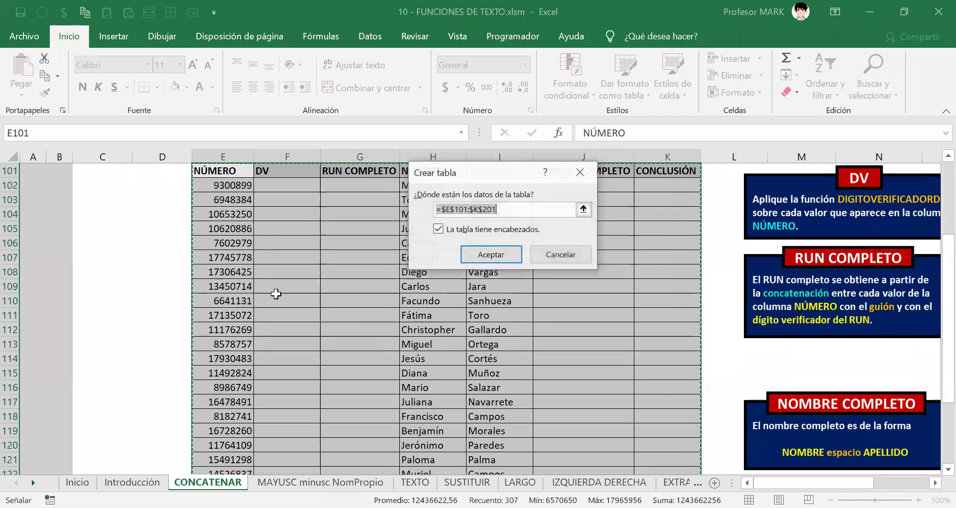
{"action": "left_click", "coordinate": [465, 254]}
{"action": "left_click", "coordinate": [436, 282]}
{"action": "scroll", "coordinate": [420, 331], "scroll_direction": "up", "scroll_amount": 2}
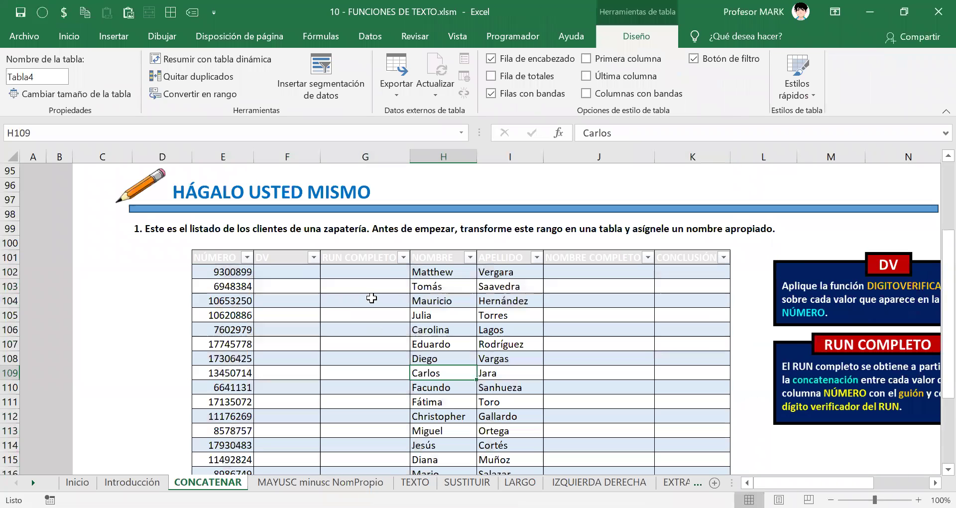
Apply the plain, uncoloured light style to the customer table and set that style as the default.
{"action": "left_click", "coordinate": [371, 298]}
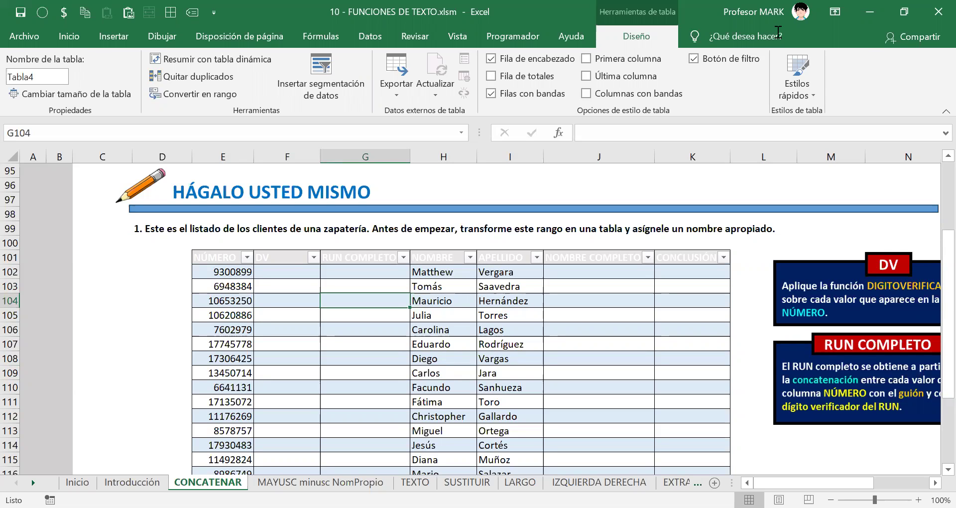
{"action": "left_click", "coordinate": [797, 92]}
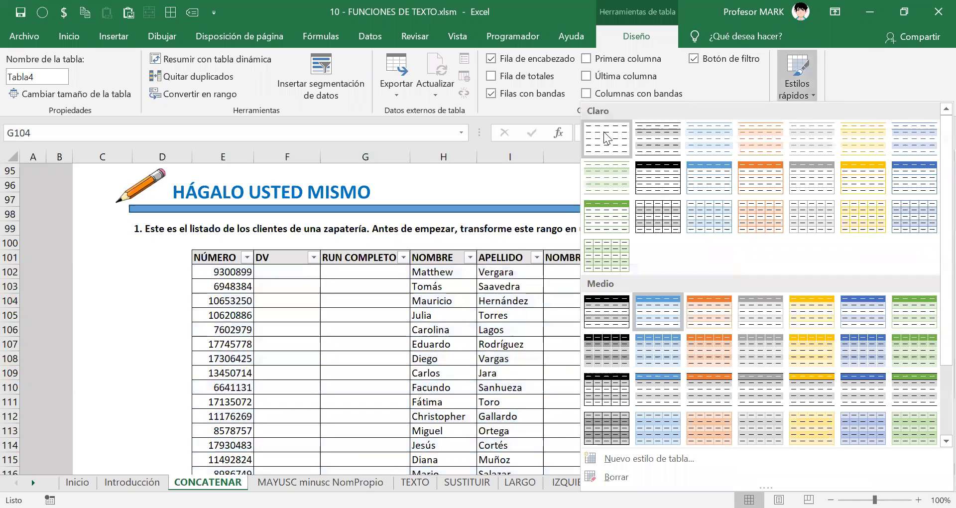
{"action": "left_click", "coordinate": [604, 131]}
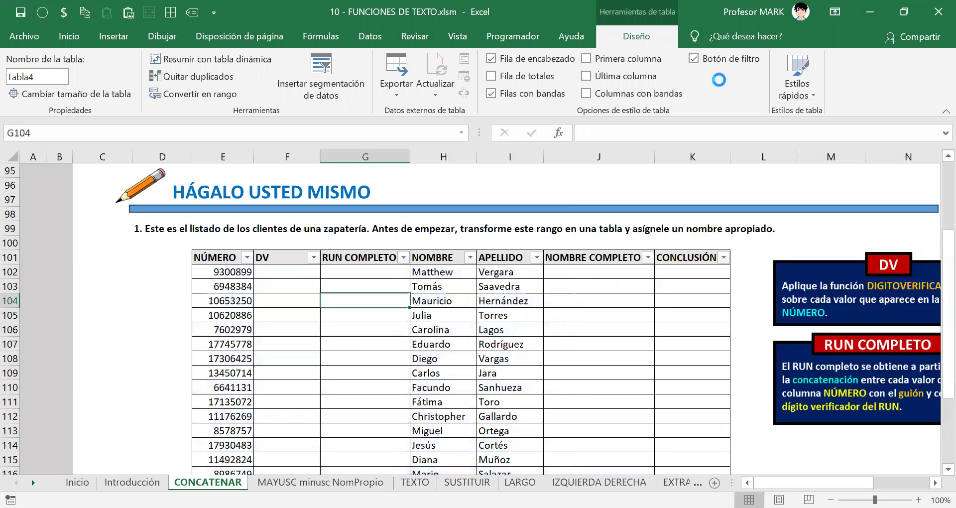
{"action": "left_click", "coordinate": [793, 94]}
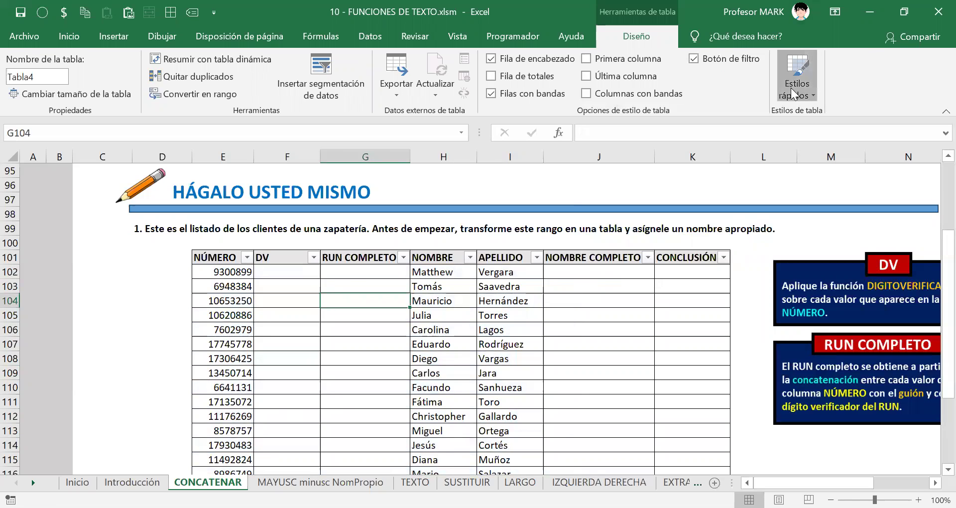
{"action": "right_click", "coordinate": [622, 143]}
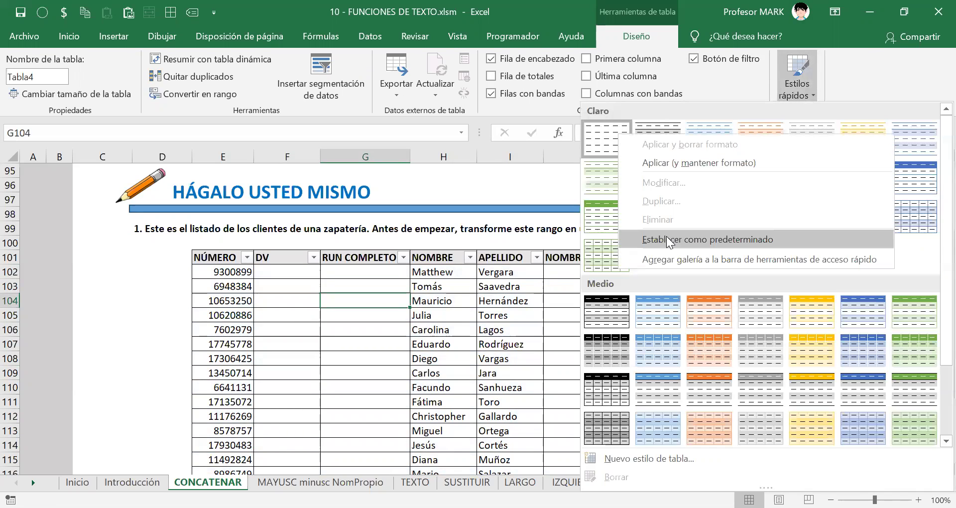
{"action": "left_click", "coordinate": [666, 236]}
{"action": "left_click", "coordinate": [276, 272]}
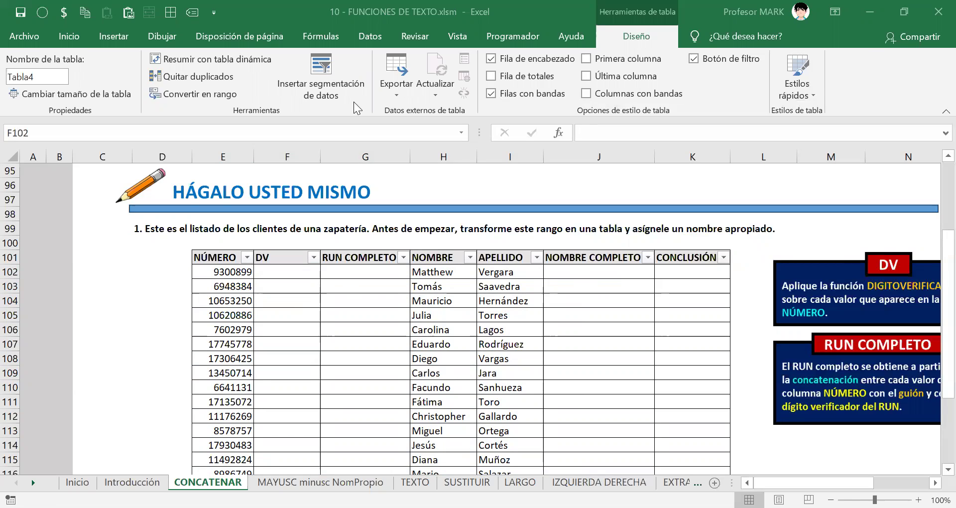
Name the customer table FN_CONCATENAR.
{"action": "left_click", "coordinate": [295, 269]}
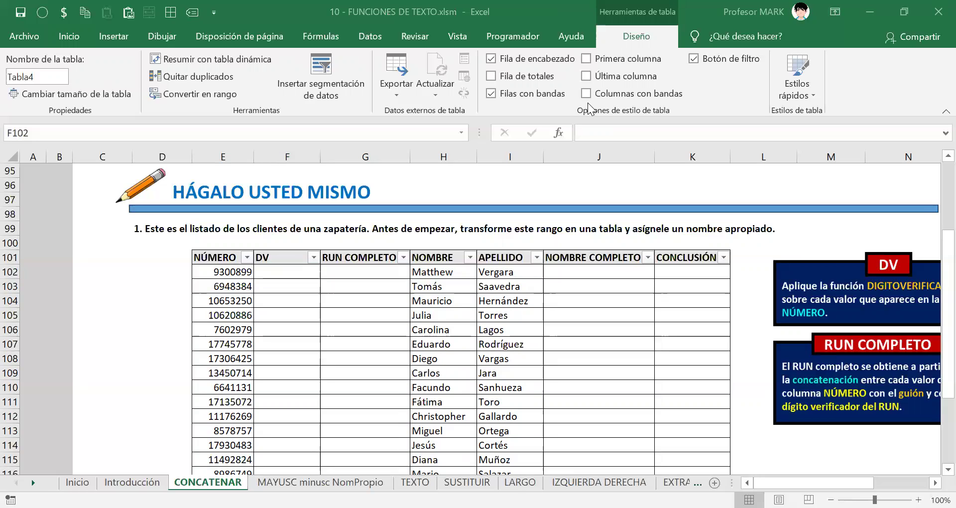
{"action": "left_click", "coordinate": [287, 271]}
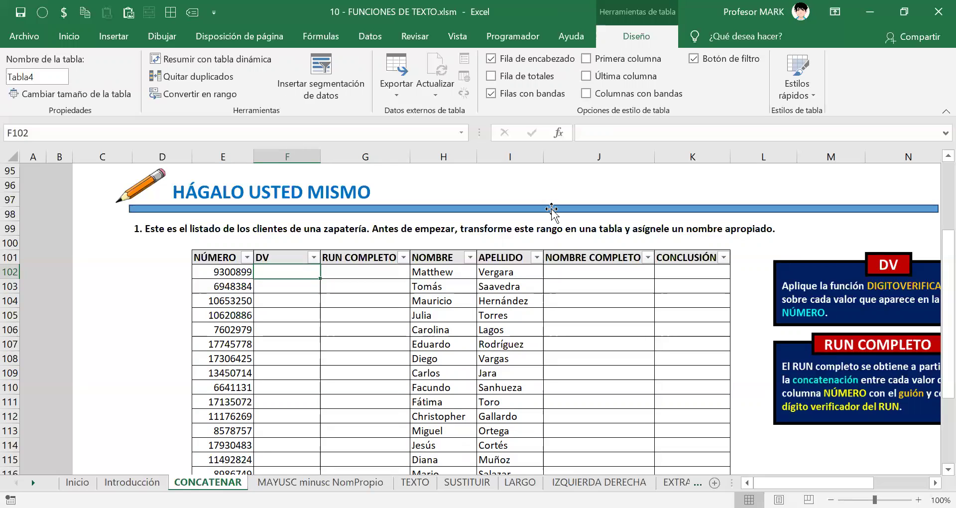
{"action": "left_click", "coordinate": [392, 2]}
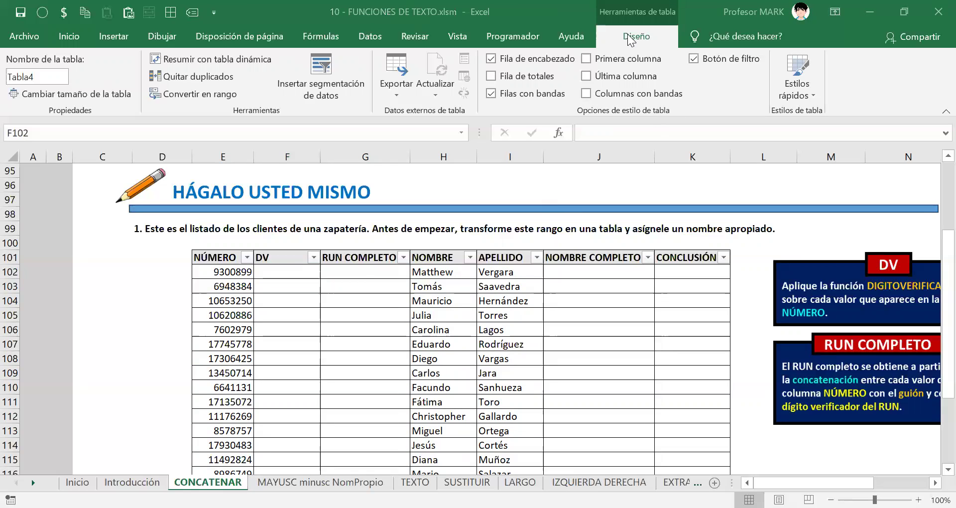
{"action": "left_click", "coordinate": [40, 76]}
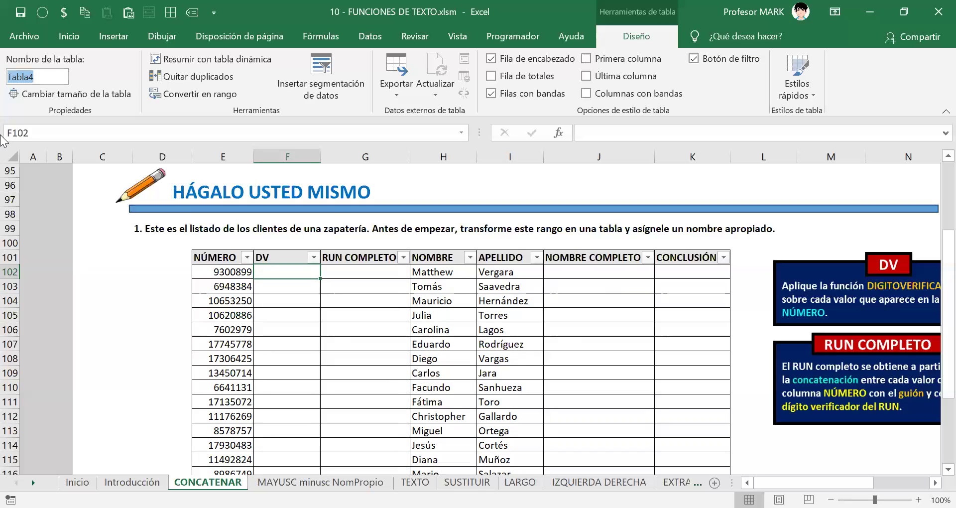
{"action": "key", "text": "Caps_Lock"}
{"action": "type", "text": "FN_"}
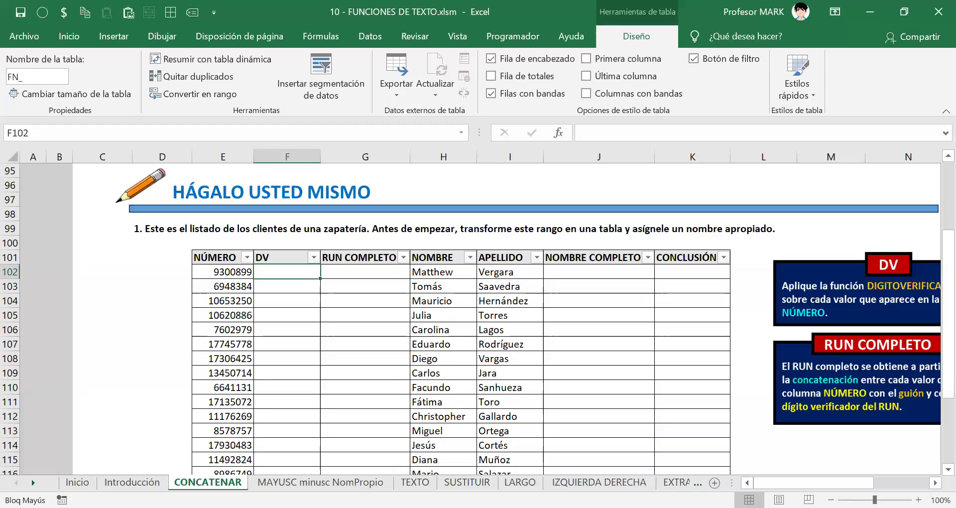
{"action": "type", "text": "CONCATENAR"}
{"action": "key", "text": "Return"}
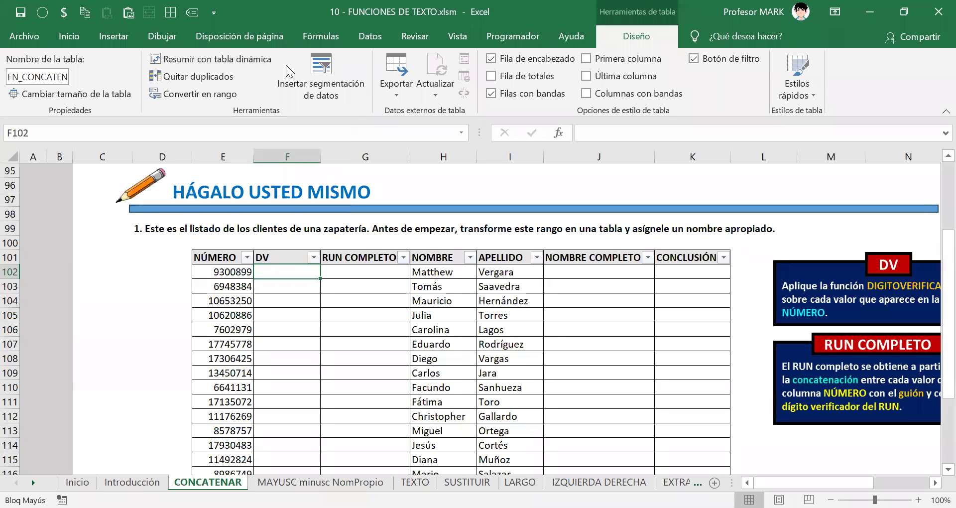
{"action": "left_click", "coordinate": [275, 268]}
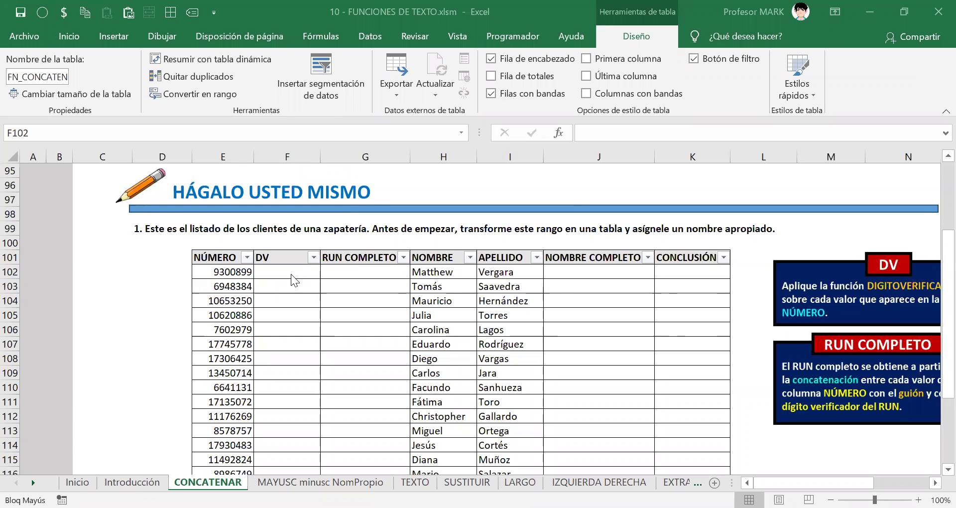
Move the DV instruction picture over the table's APELLIDO to CONCLUSIÓN columns, around the header row.
{"action": "scroll", "coordinate": [211, 275], "scroll_direction": "down", "scroll_amount": 1}
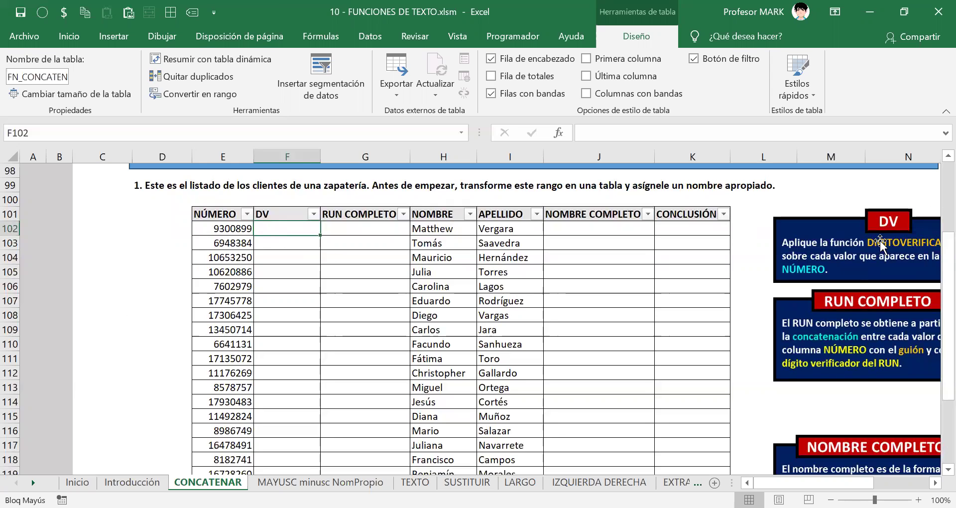
{"action": "left_click_drag", "start_coordinate": [894, 247], "coordinate": [576, 276]}
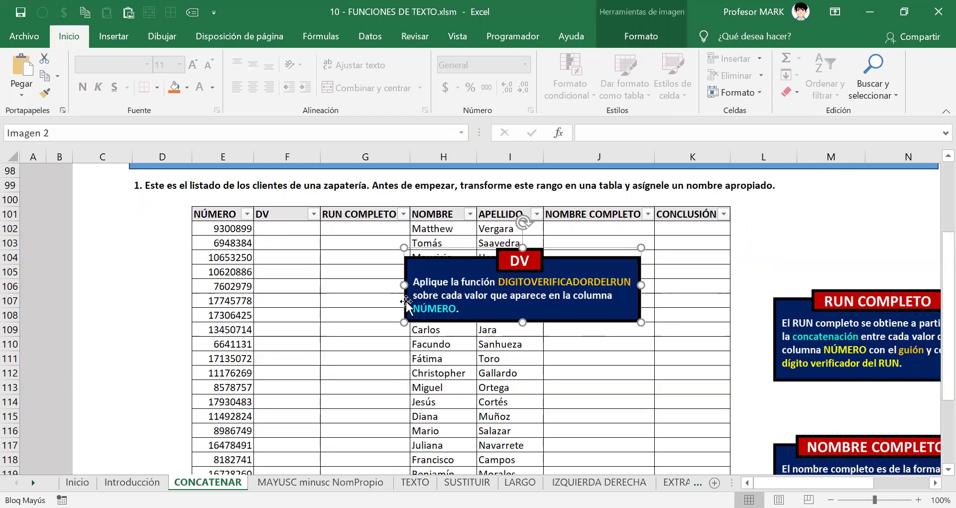
{"action": "left_click_drag", "start_coordinate": [470, 293], "coordinate": [576, 219]}
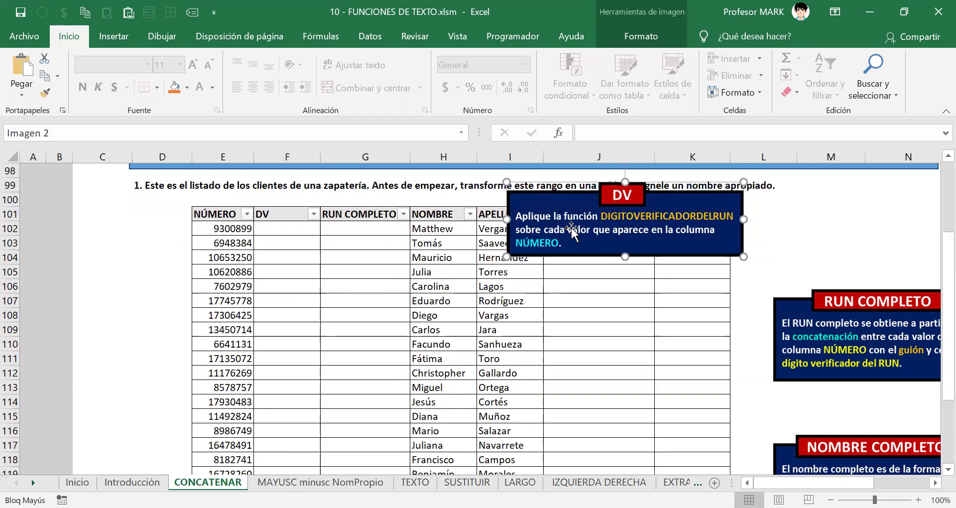
{"action": "left_click", "coordinate": [293, 227]}
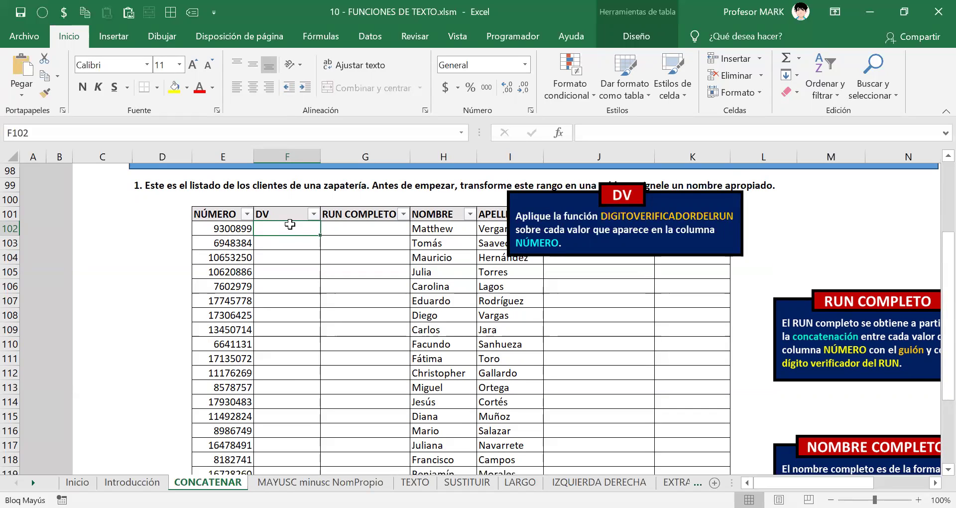
{"action": "key", "text": "Caps_Lock"}
{"action": "type", "text": "="}
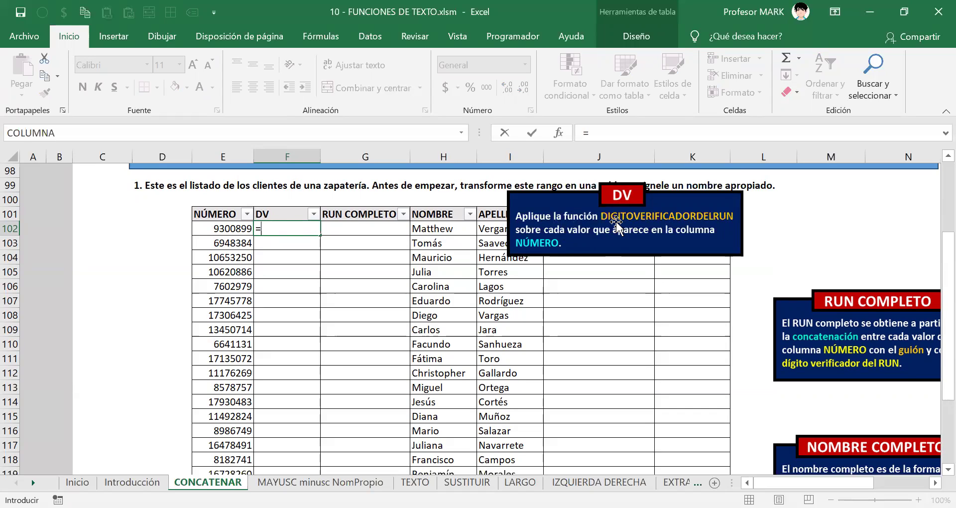
{"action": "type", "text": "digi"}
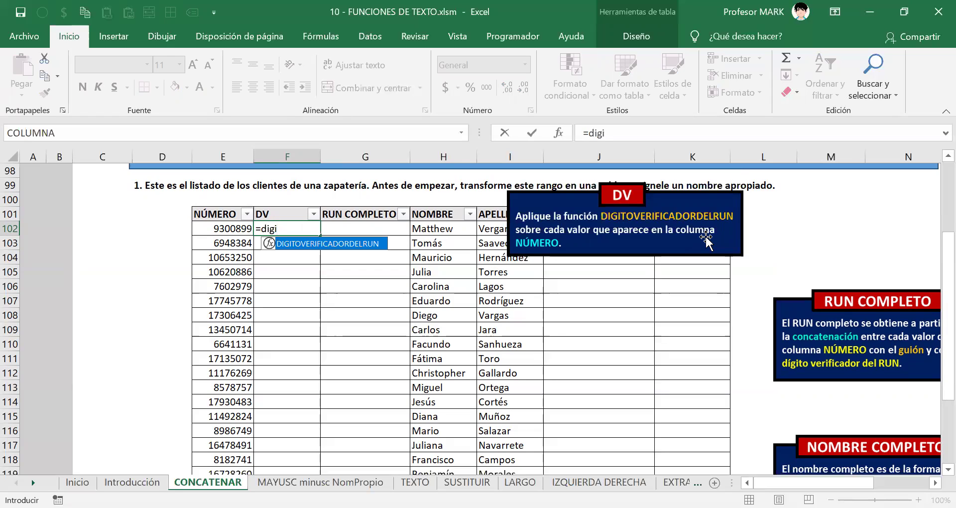
{"action": "key", "text": "Tab"}
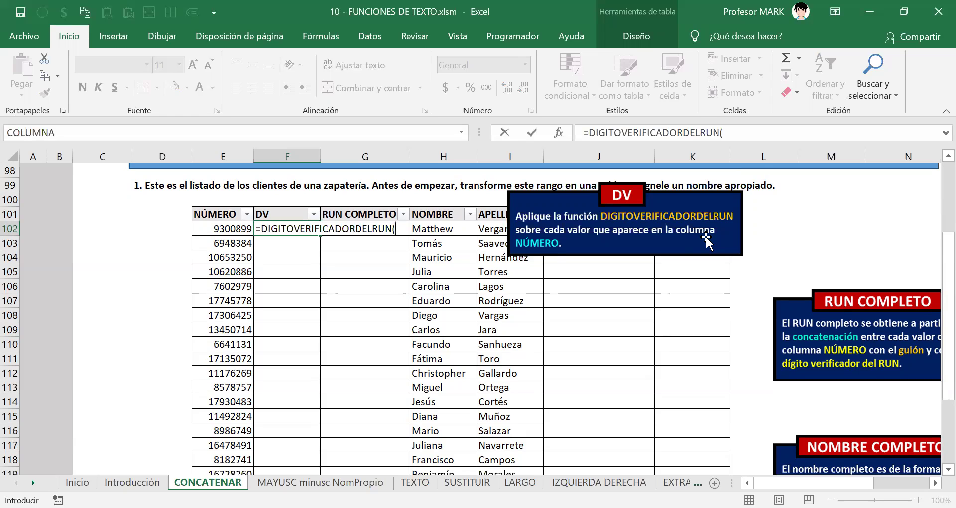
{"action": "left_click", "coordinate": [228, 228]}
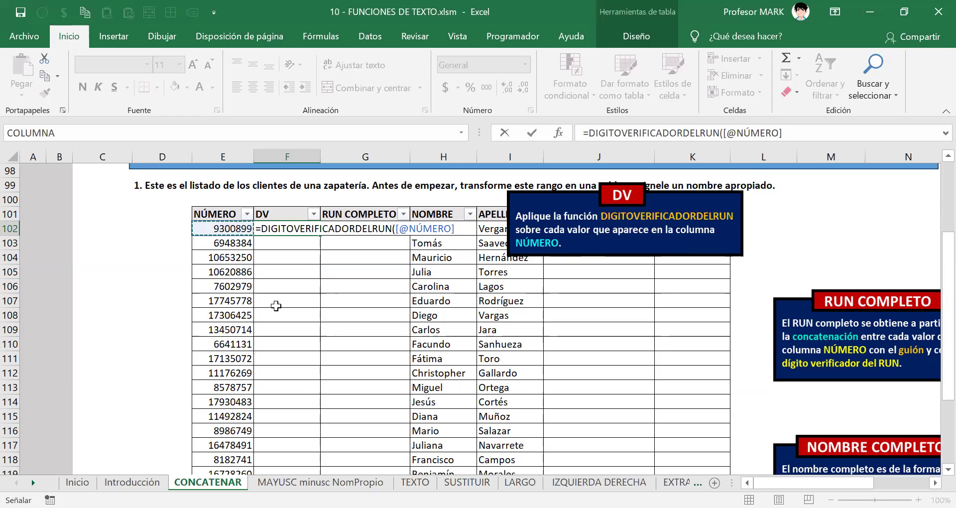
{"action": "type", "text": ")"}
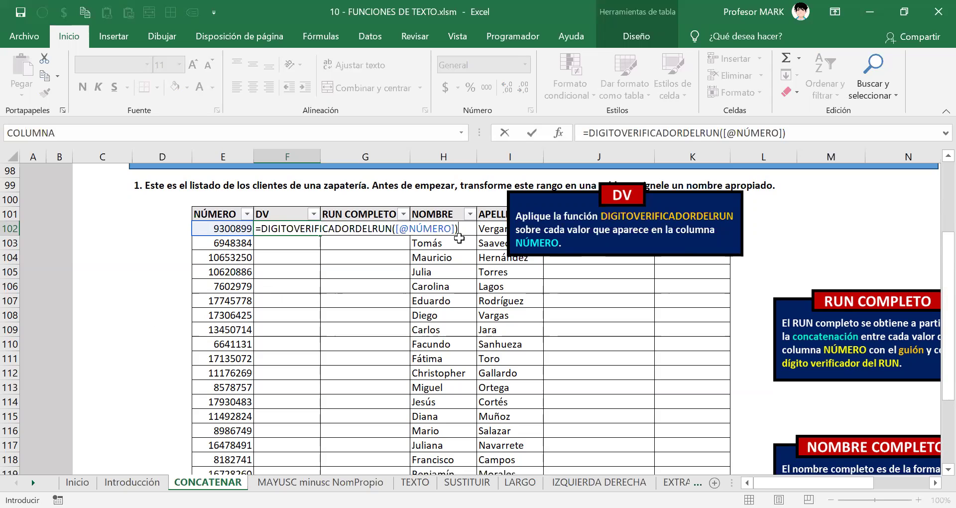
{"action": "key", "text": "Return"}
Check the DV values down the customer table and compare the first row's NÚMERO and DV cells.
{"action": "scroll", "coordinate": [315, 291], "scroll_direction": "down", "scroll_amount": 3}
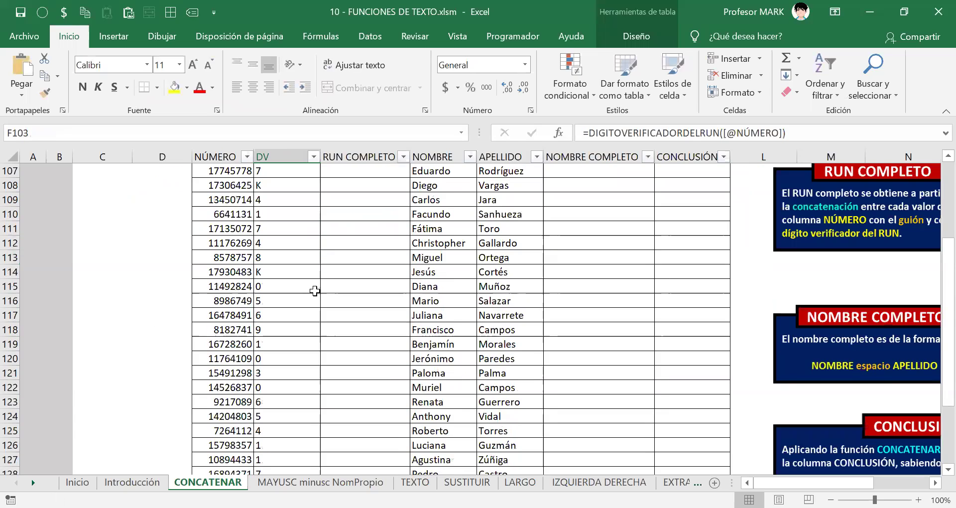
{"action": "scroll", "coordinate": [315, 291], "scroll_direction": "down", "scroll_amount": 5}
{"action": "scroll", "coordinate": [315, 291], "scroll_direction": "down", "scroll_amount": 11}
{"action": "scroll", "coordinate": [315, 290], "scroll_direction": "down", "scroll_amount": 10}
{"action": "scroll", "coordinate": [305, 313], "scroll_direction": "up", "scroll_amount": 14}
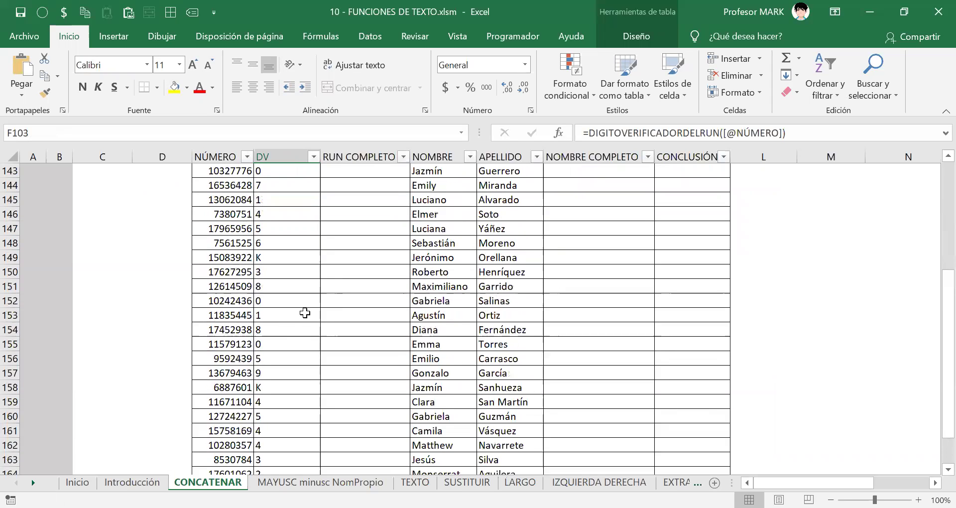
{"action": "scroll", "coordinate": [305, 313], "scroll_direction": "up", "scroll_amount": 17}
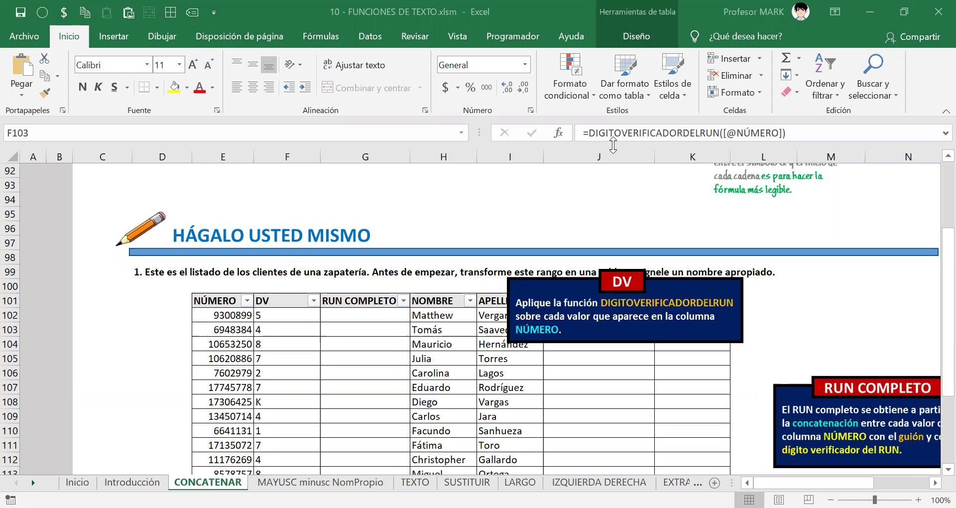
{"action": "left_click", "coordinate": [284, 315]}
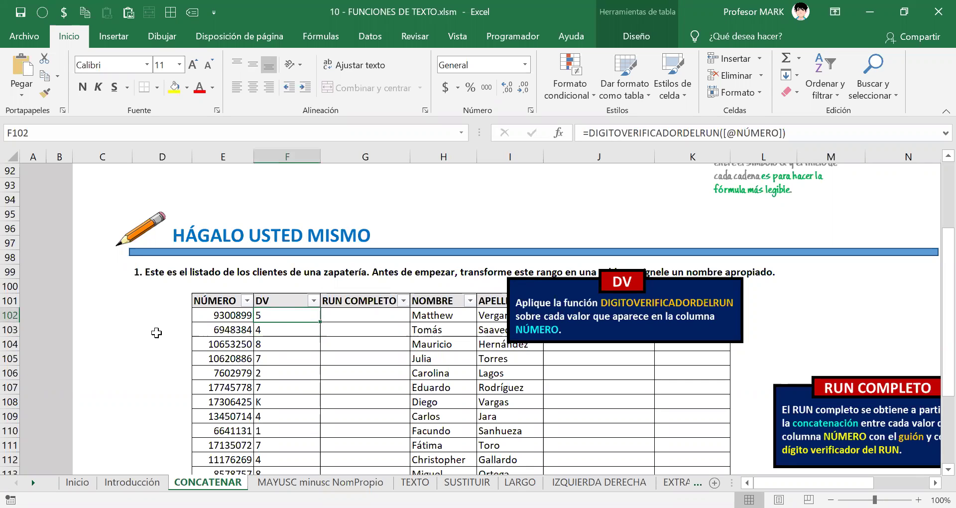
{"action": "left_click", "coordinate": [214, 317]}
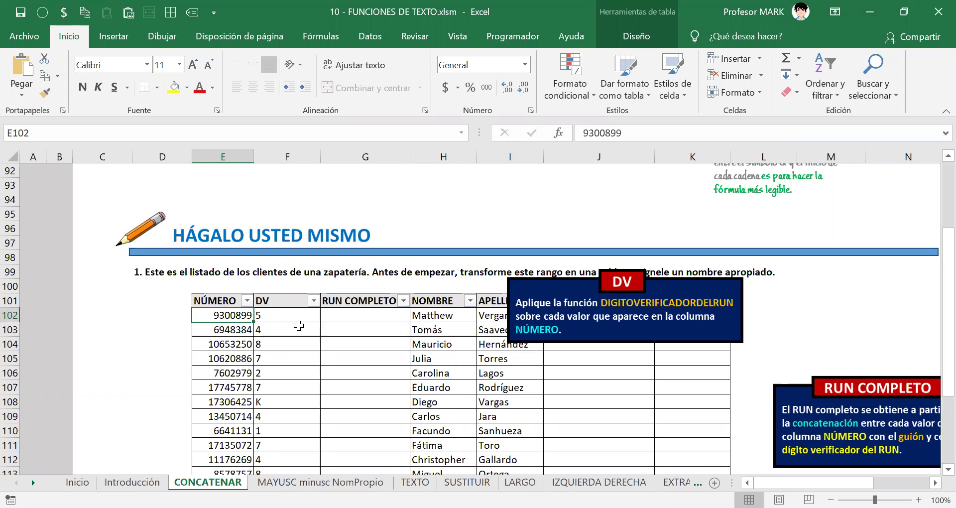
{"action": "left_click", "coordinate": [275, 317]}
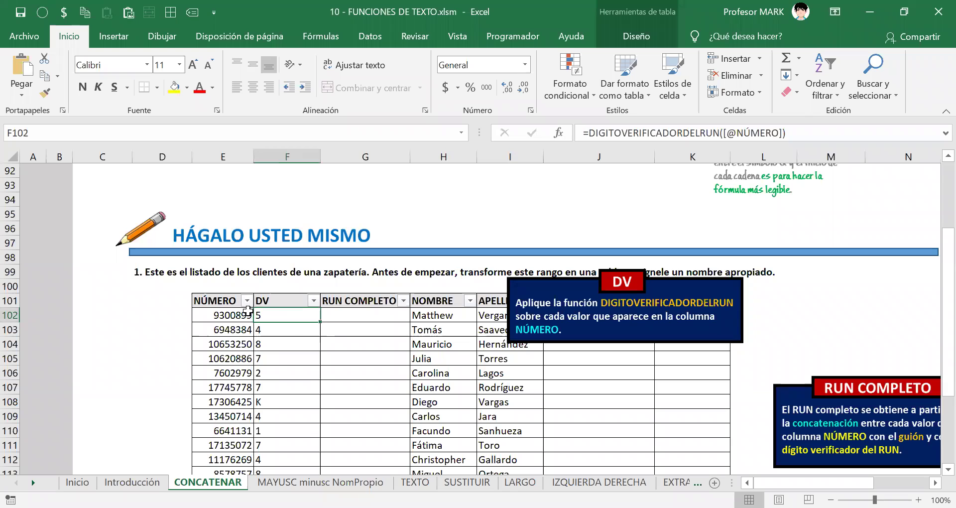
{"action": "left_click", "coordinate": [221, 316]}
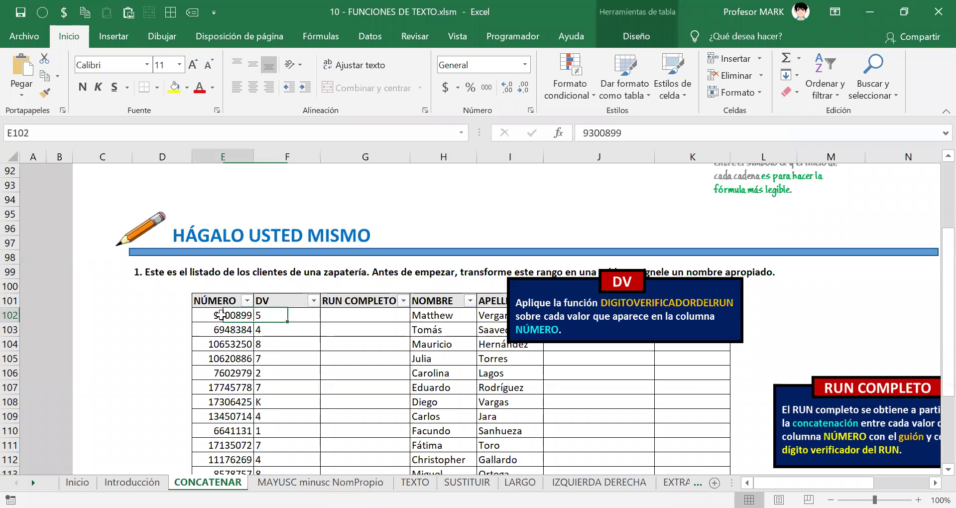
{"action": "left_click", "coordinate": [309, 314]}
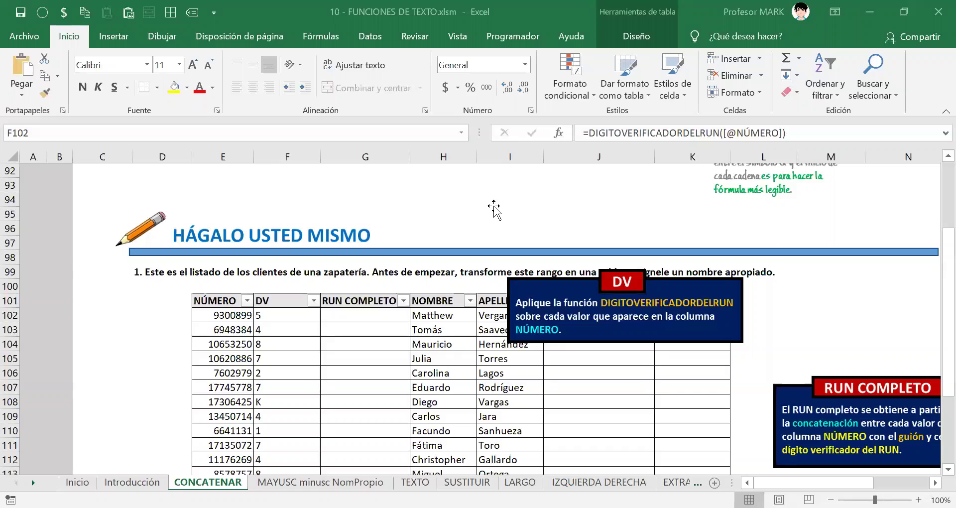
Switch to the Visual Basic editor, unlock the workbook's VBA project with its password, and open the FuncionesDeTexto module's code.
{"action": "left_click", "coordinate": [271, 315]}
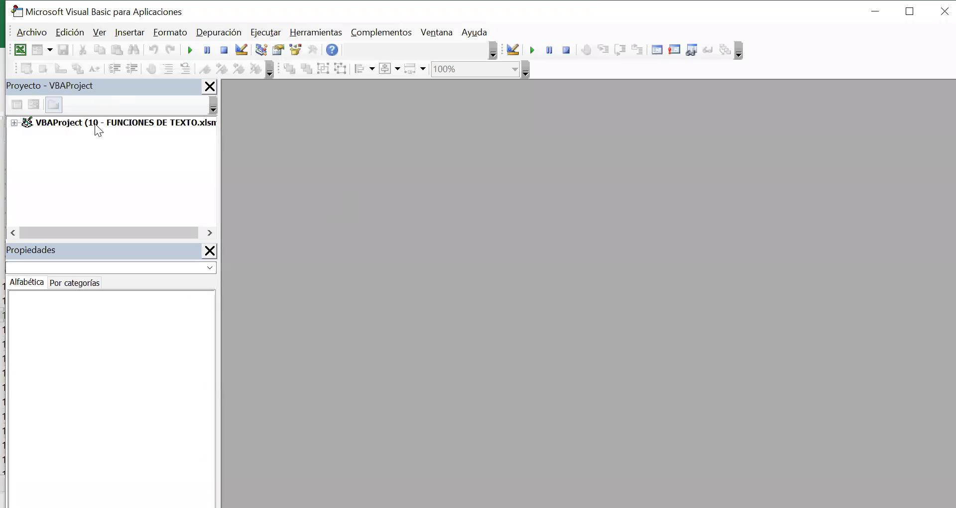
{"action": "double_click", "coordinate": [95, 123]}
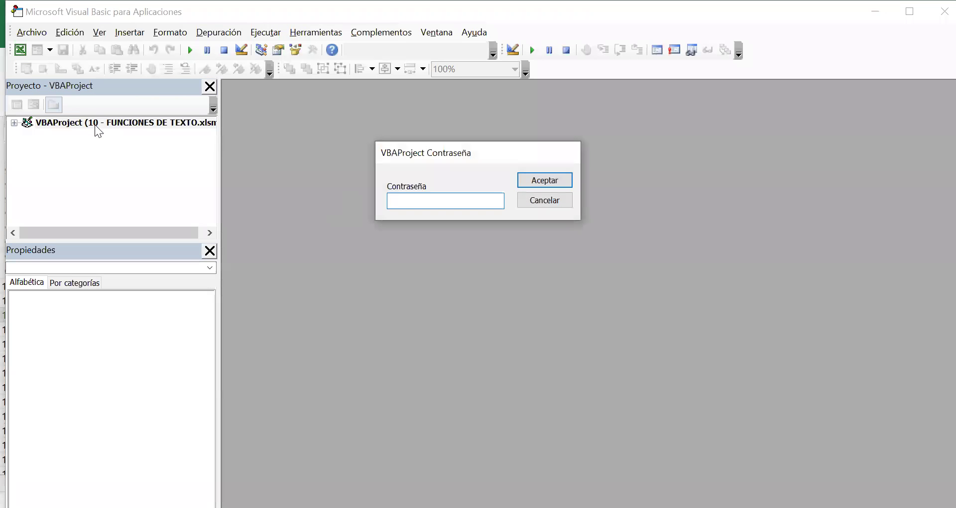
{"action": "type", "text": "*****"}
{"action": "key", "text": "Return"}
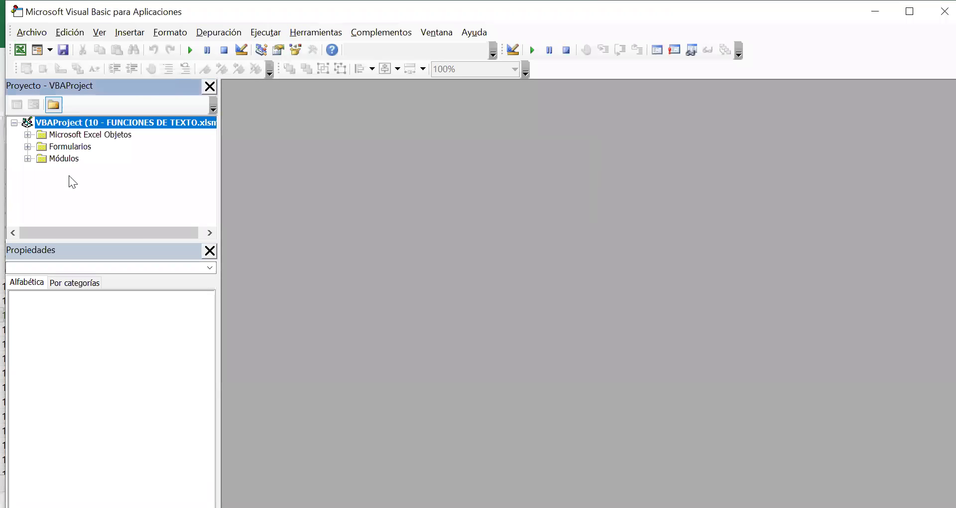
{"action": "double_click", "coordinate": [72, 160]}
{"action": "left_click", "coordinate": [79, 172]}
{"action": "double_click", "coordinate": [80, 172]}
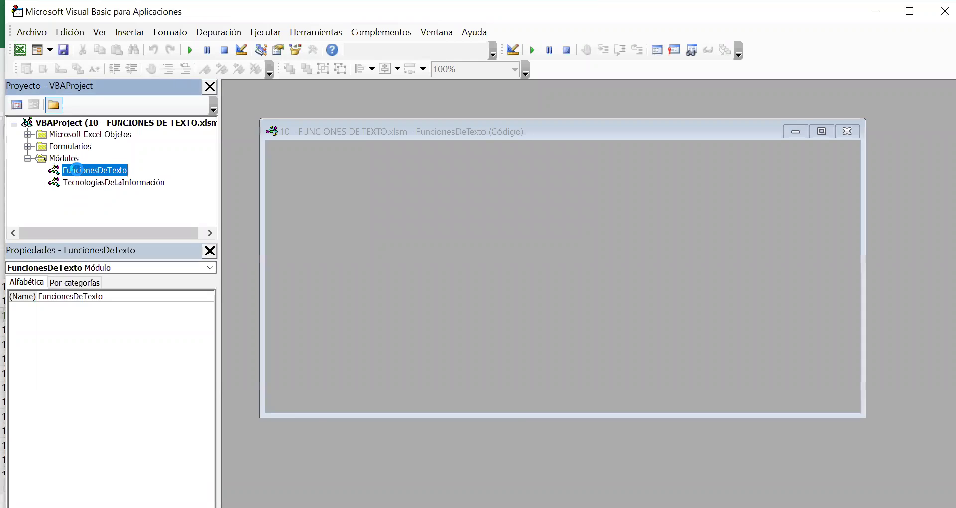
Read through the DIGITOVERIFICADORDELRUN function's code, from its declaration to the end of the function.
{"action": "scroll", "coordinate": [380, 260], "scroll_direction": "down", "scroll_amount": 4}
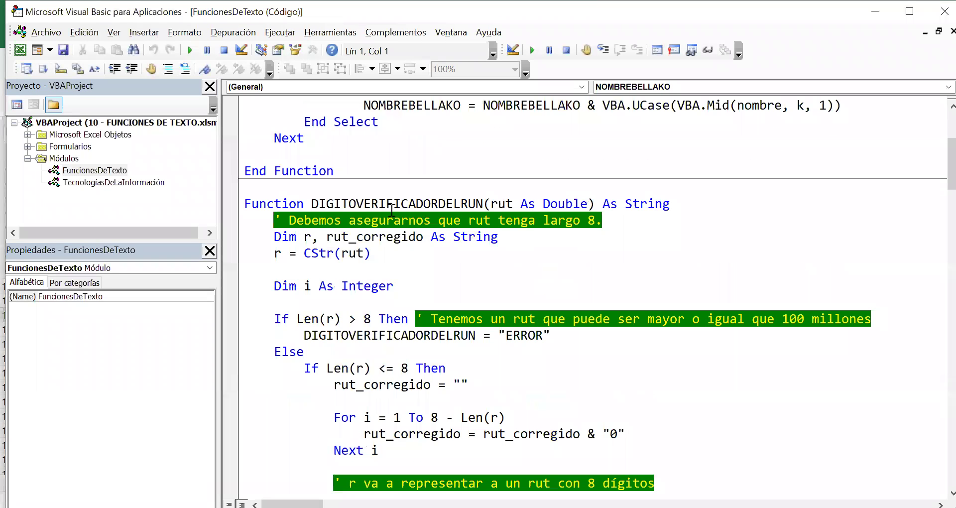
{"action": "left_click_drag", "start_coordinate": [281, 204], "coordinate": [625, 209]}
{"action": "scroll", "coordinate": [596, 270], "scroll_direction": "down", "scroll_amount": 11}
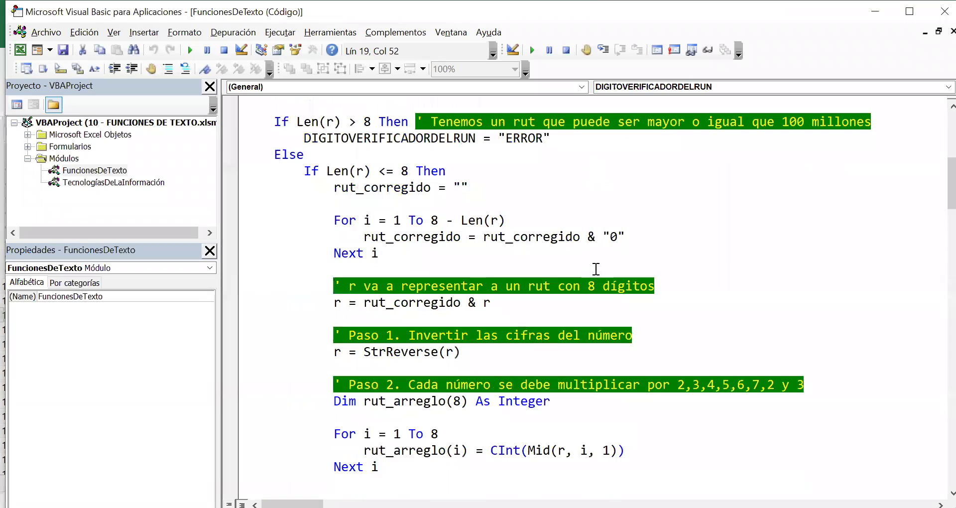
{"action": "scroll", "coordinate": [443, 227], "scroll_direction": "down", "scroll_amount": 13}
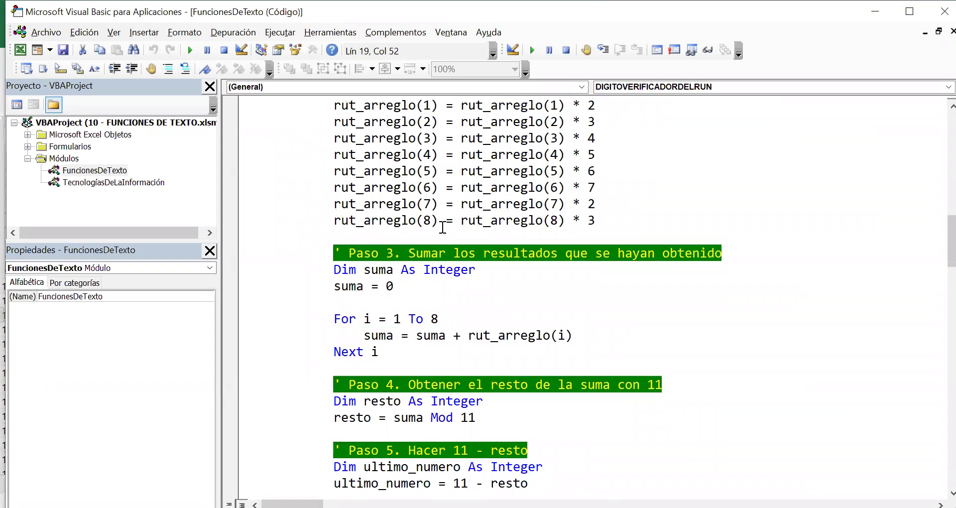
{"action": "scroll", "coordinate": [443, 224], "scroll_direction": "up", "scroll_amount": 20}
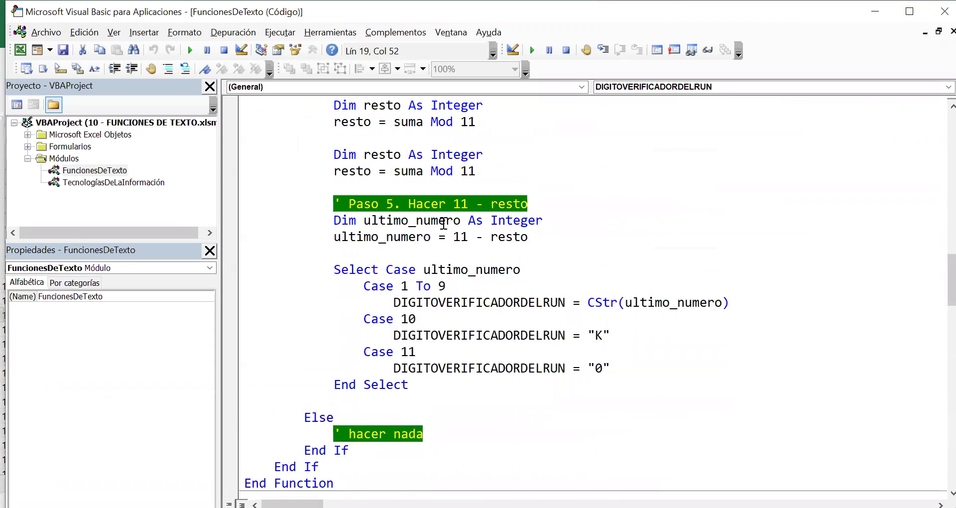
{"action": "scroll", "coordinate": [444, 224], "scroll_direction": "up", "scroll_amount": 3}
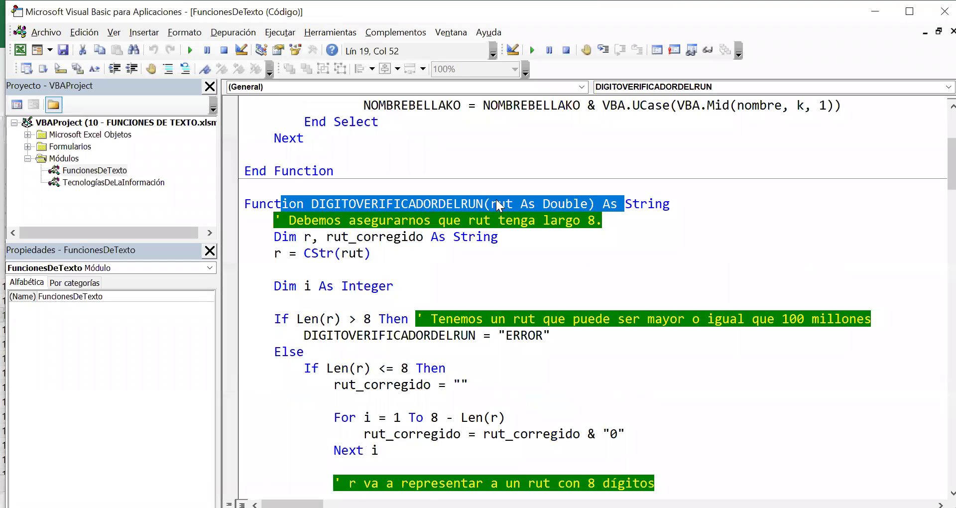
Examine the Double parameter type and the String return type in the DIGITOVERIFICADORDELRUN declaration.
{"action": "left_click", "coordinate": [533, 204]}
{"action": "left_click_drag", "start_coordinate": [542, 204], "coordinate": [588, 205]}
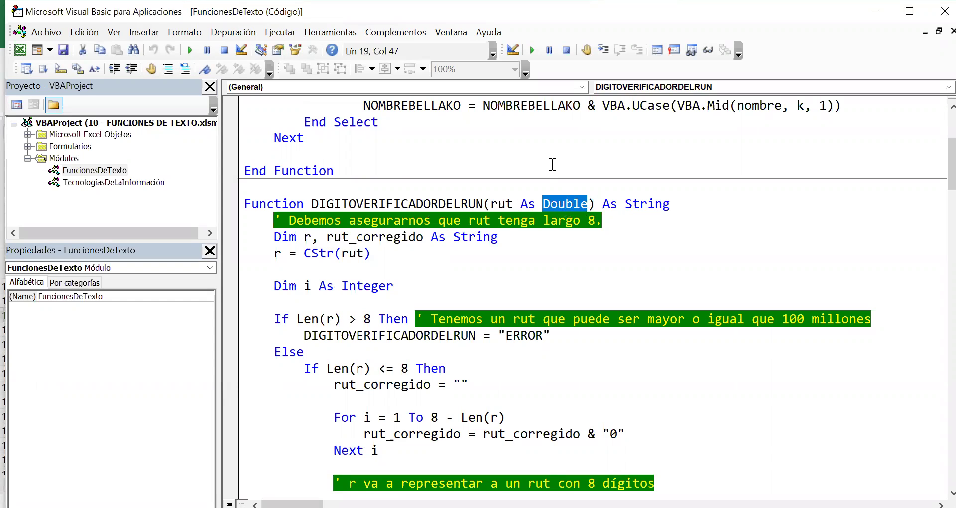
{"action": "left_click_drag", "start_coordinate": [624, 204], "coordinate": [671, 204]}
Examine the values returned by the function's Select Case block for ultimo_numero, and close the Visual Basic editor.
{"action": "scroll", "coordinate": [622, 279], "scroll_direction": "down", "scroll_amount": 4}
{"action": "scroll", "coordinate": [621, 278], "scroll_direction": "down", "scroll_amount": 12}
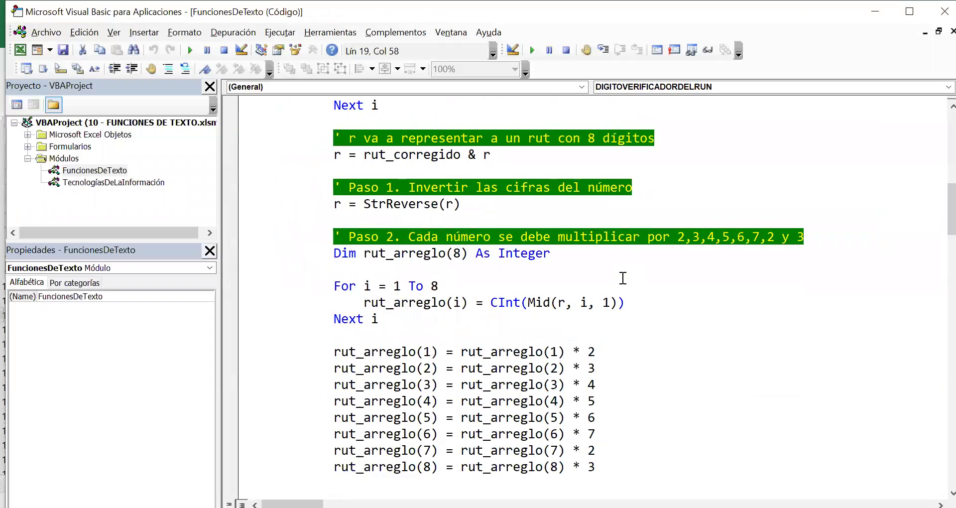
{"action": "scroll", "coordinate": [624, 271], "scroll_direction": "down", "scroll_amount": 1}
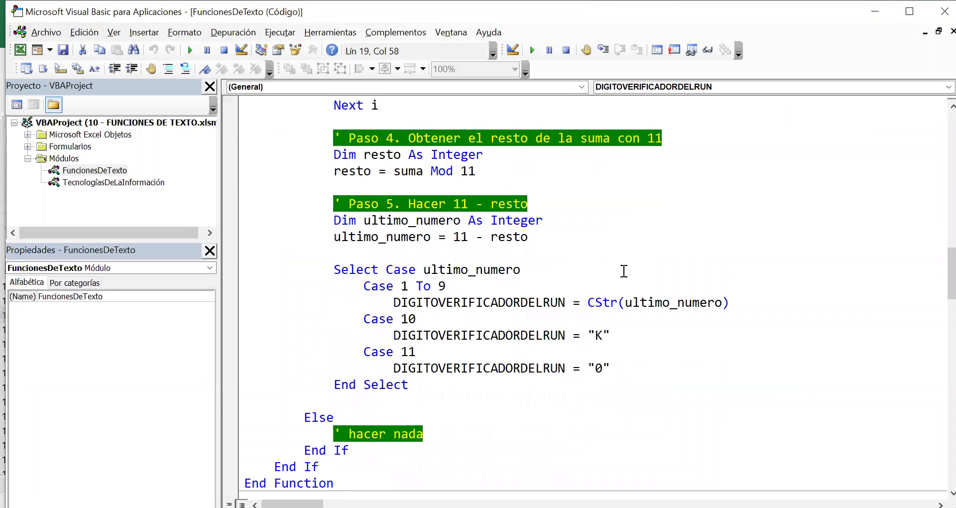
{"action": "left_click_drag", "start_coordinate": [292, 503], "coordinate": [299, 504]}
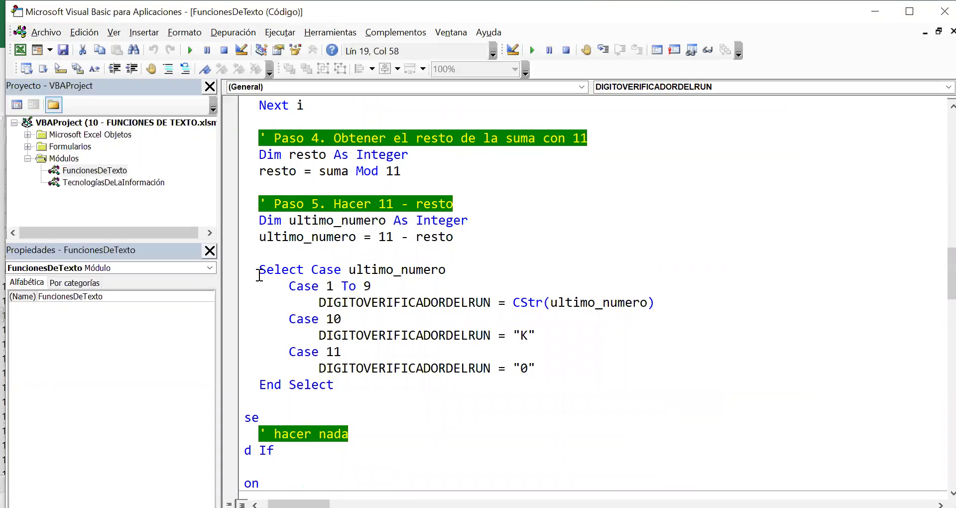
{"action": "left_click_drag", "start_coordinate": [514, 335], "coordinate": [535, 335]}
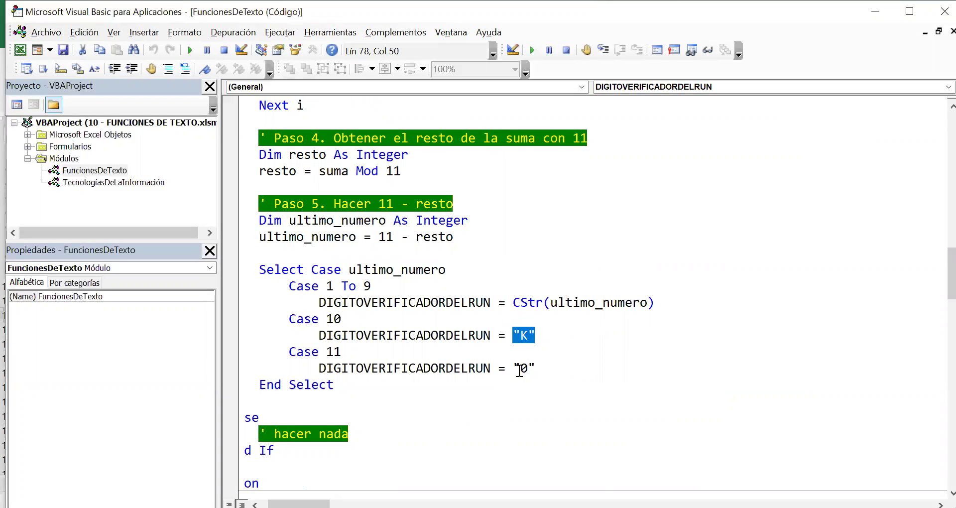
{"action": "left_click_drag", "start_coordinate": [520, 371], "coordinate": [536, 370]}
{"action": "left_click_drag", "start_coordinate": [515, 302], "coordinate": [589, 309]}
{"action": "left_click", "coordinate": [610, 317]}
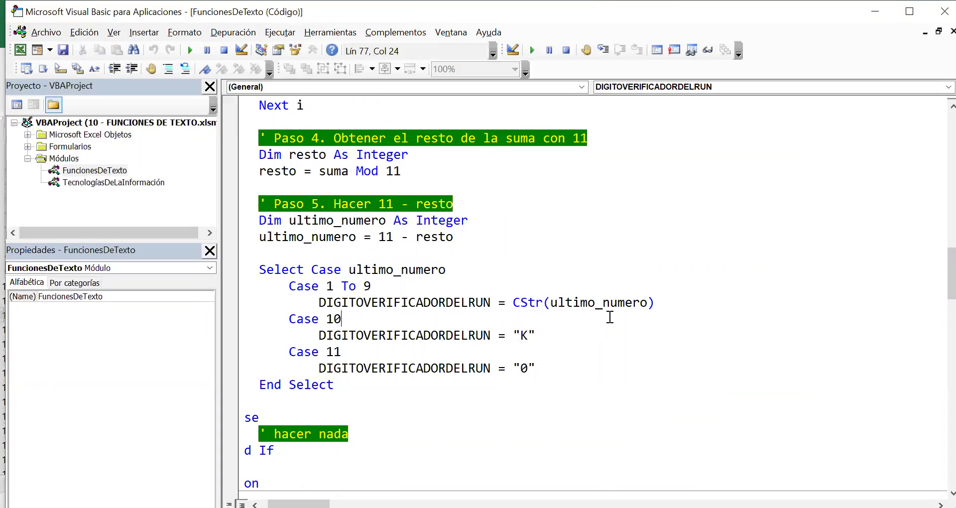
{"action": "left_click", "coordinate": [934, 13]}
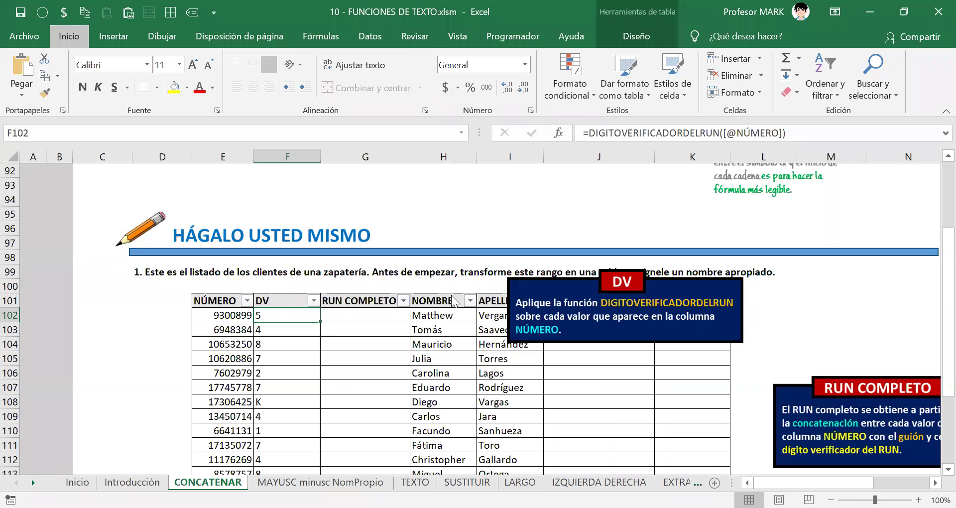
Undo the DIGITOVERIFICADORDELRUN formula filled down the table's DV column.
{"action": "key", "text": "alt"}
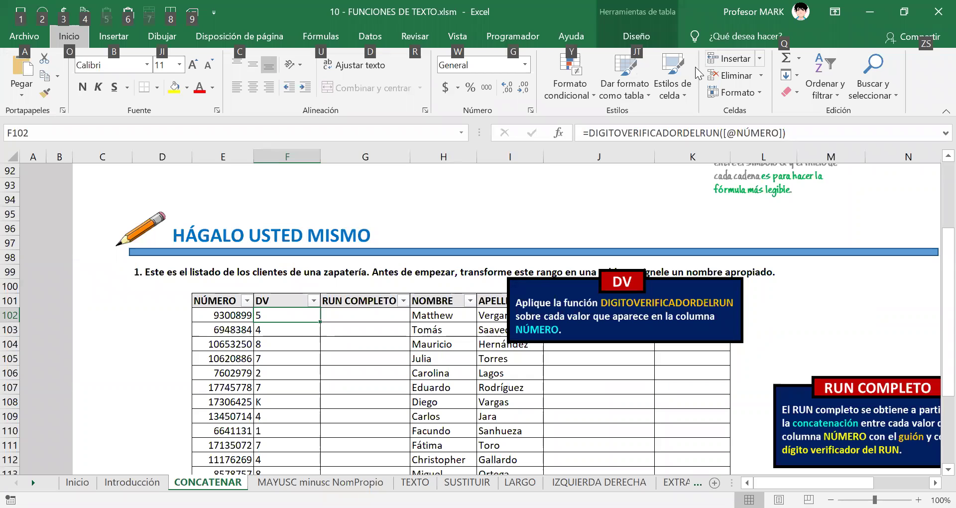
{"action": "key", "text": "alt"}
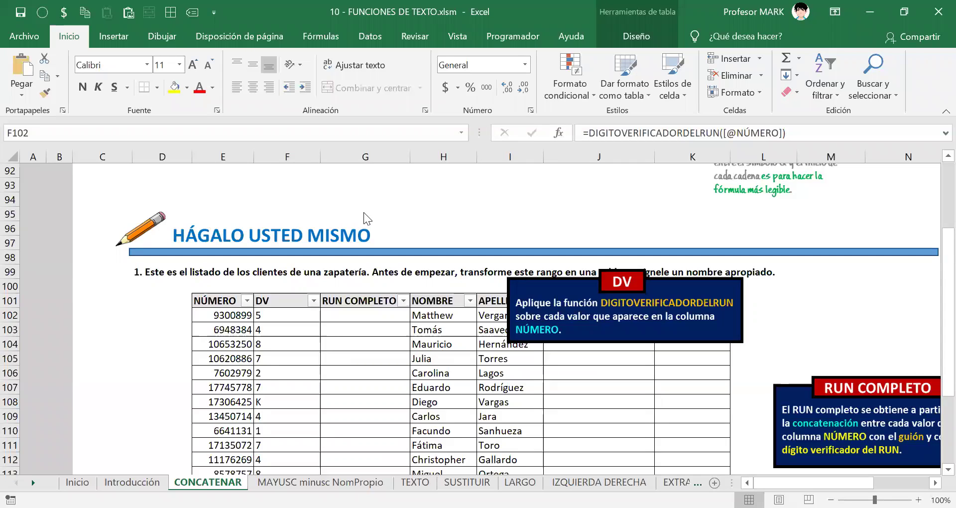
{"action": "left_click", "coordinate": [272, 317]}
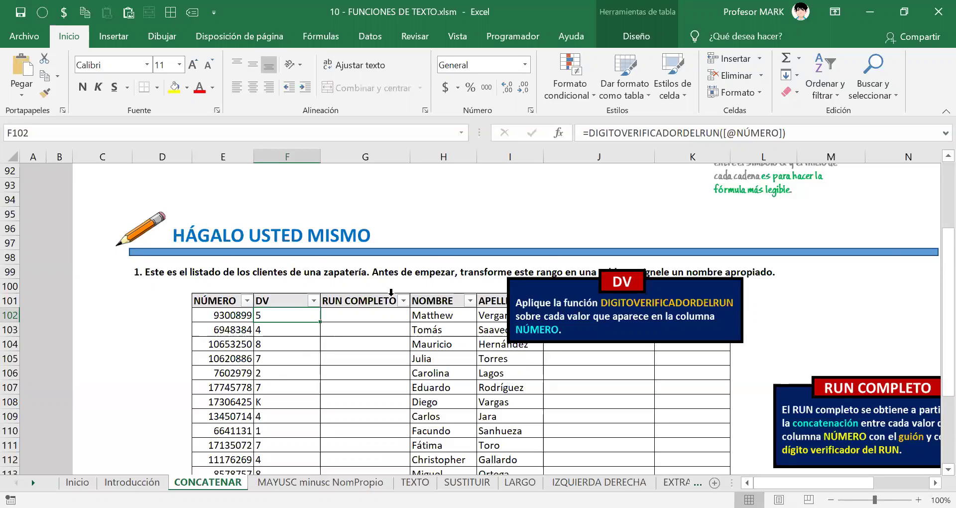
{"action": "key", "text": "ctrl+z"}
{"action": "key", "text": "ctrl+z"}
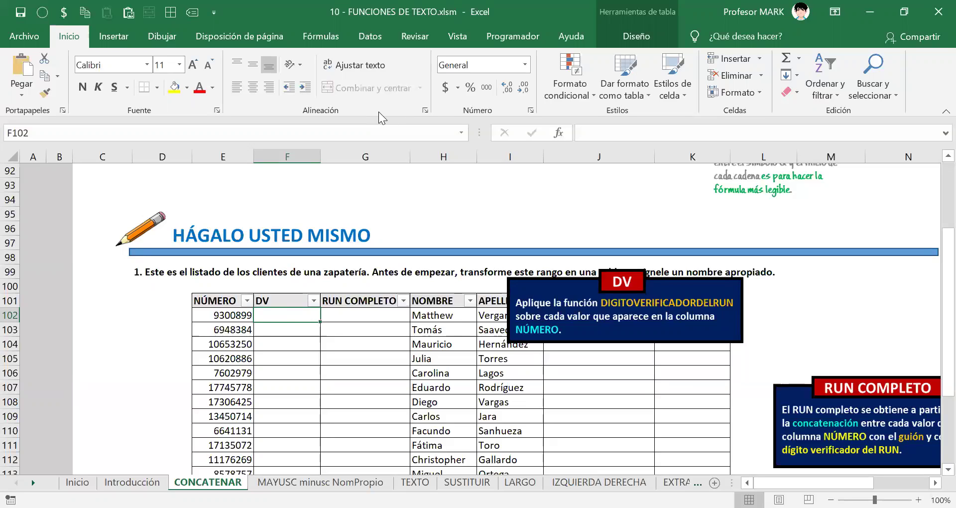
{"action": "type", "text": "="}
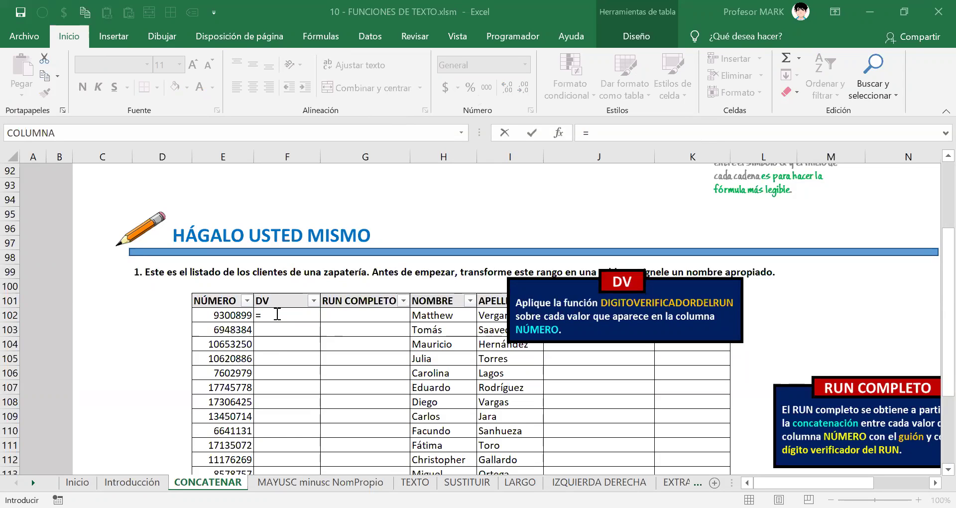
{"action": "type", "text": "d"}
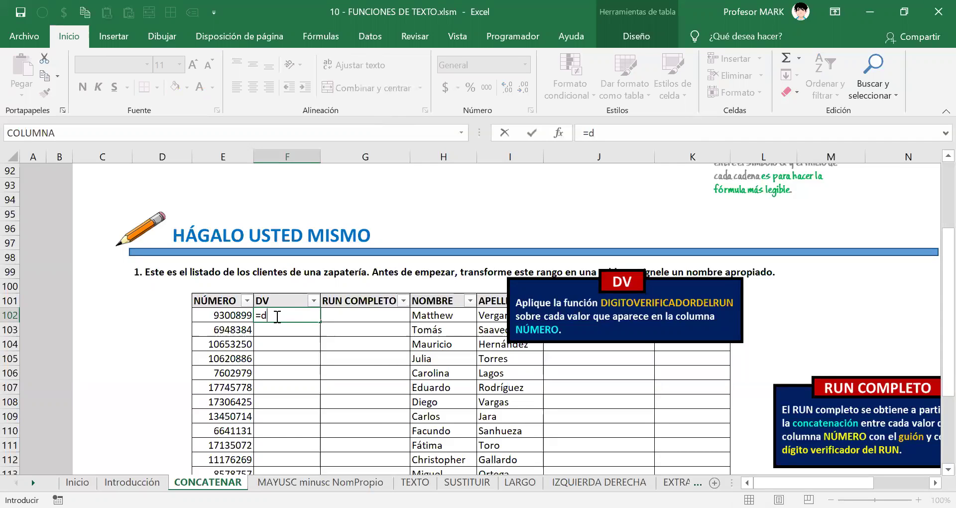
{"action": "type", "text": "igi"}
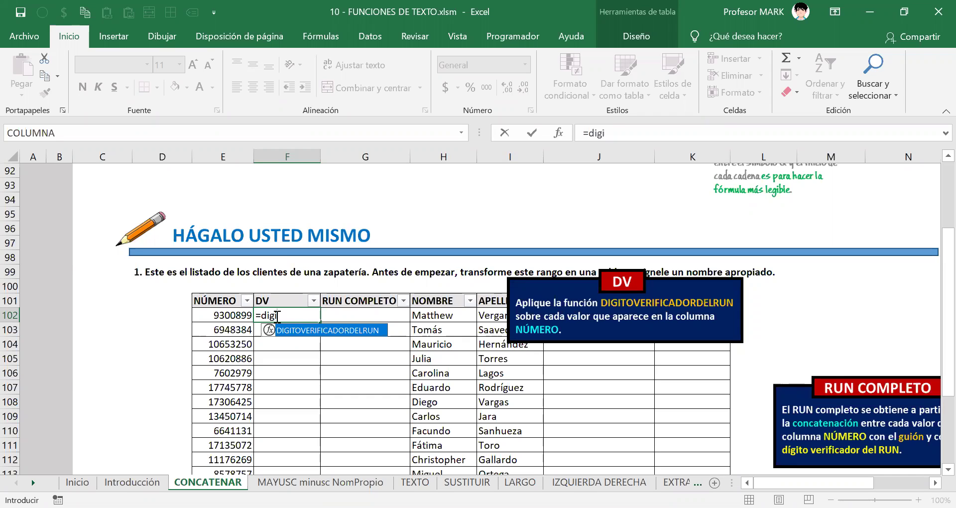
{"action": "key", "text": "Tab"}
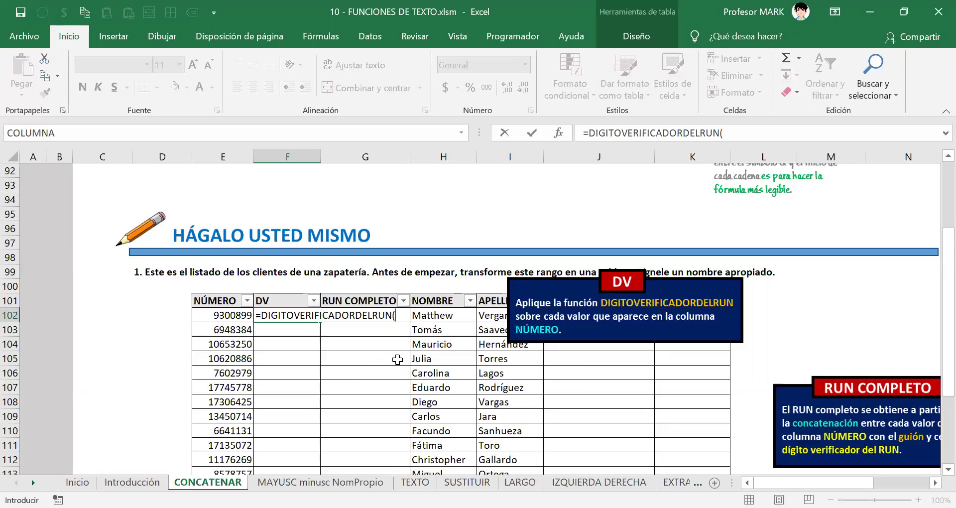
{"action": "left_click", "coordinate": [217, 316]}
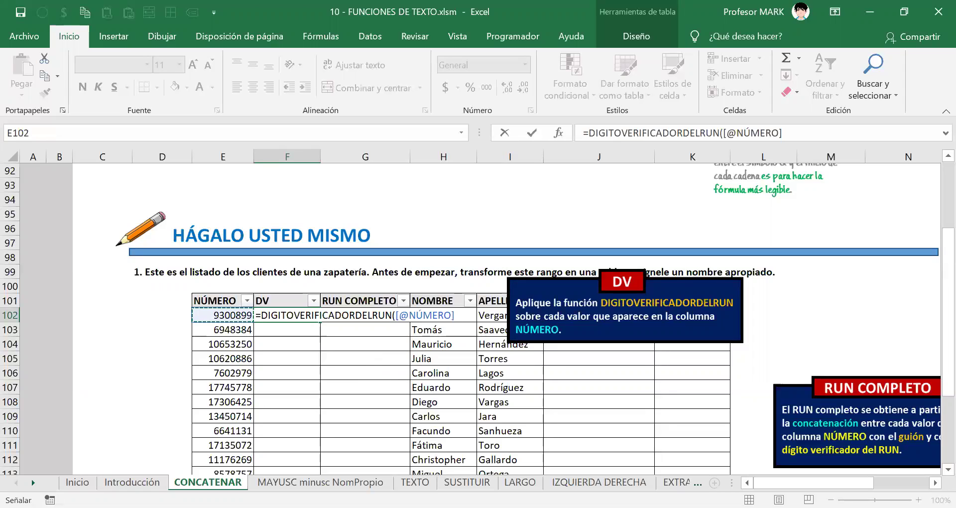
{"action": "type", "text": ")"}
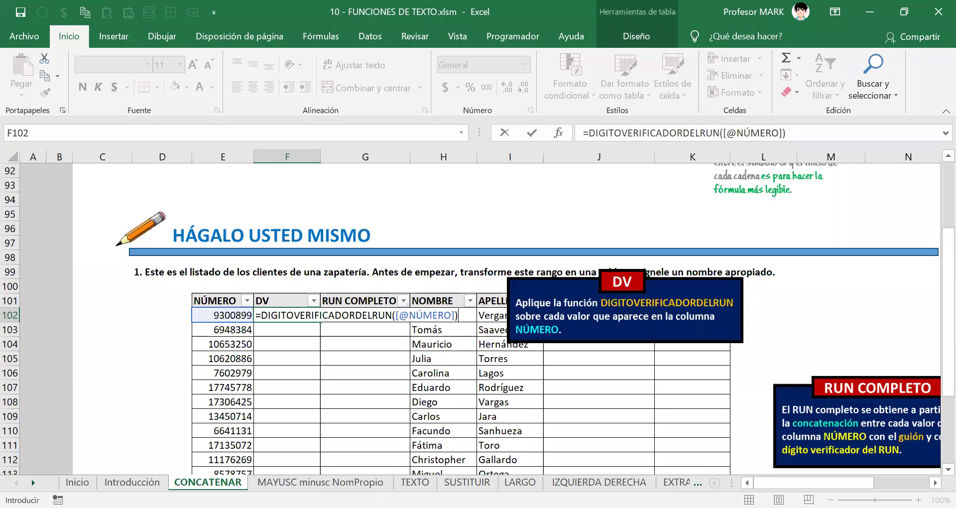
{"action": "key", "text": "Return"}
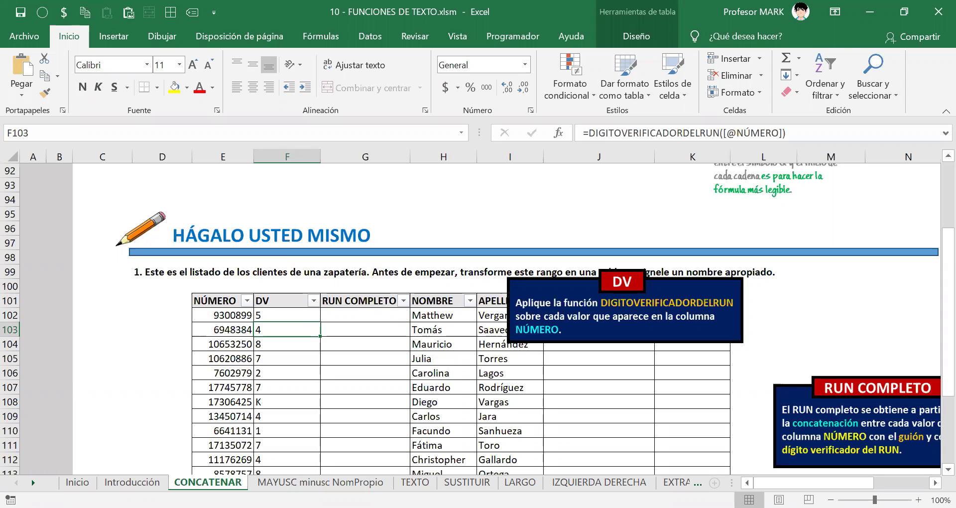
Test the DV formula by replacing the first row's NÚMERO with a repeated-digit sample number, and restore the original number.
{"action": "scroll", "coordinate": [245, 324], "scroll_direction": "down", "scroll_amount": 2}
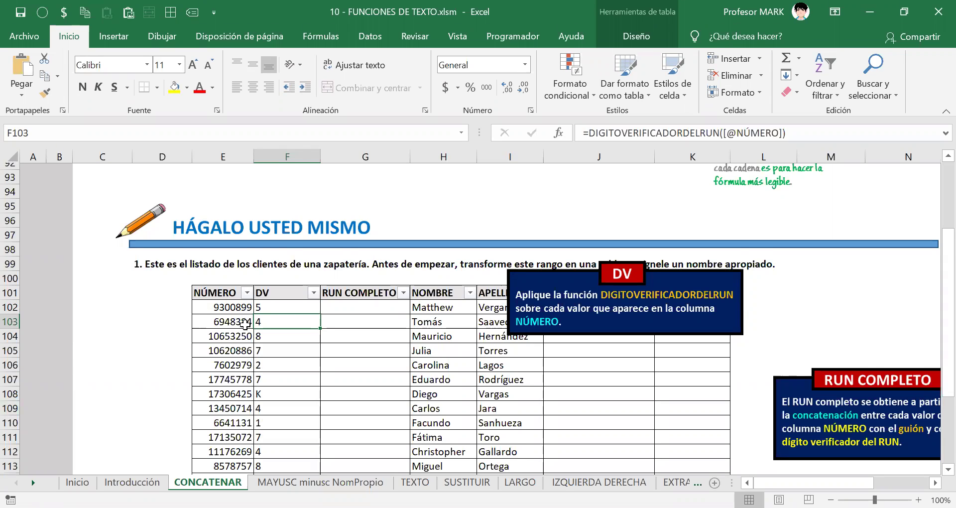
{"action": "scroll", "coordinate": [245, 324], "scroll_direction": "up", "scroll_amount": 1}
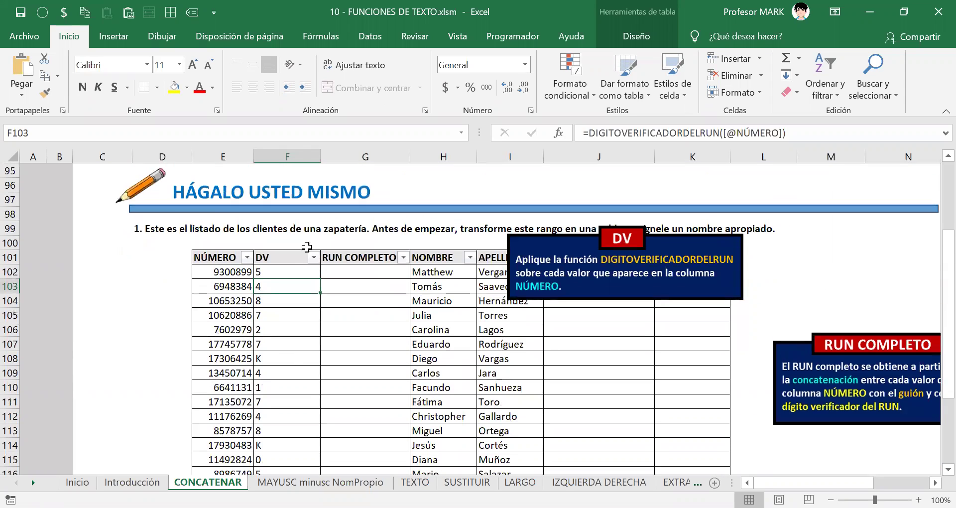
{"action": "left_click", "coordinate": [235, 272]}
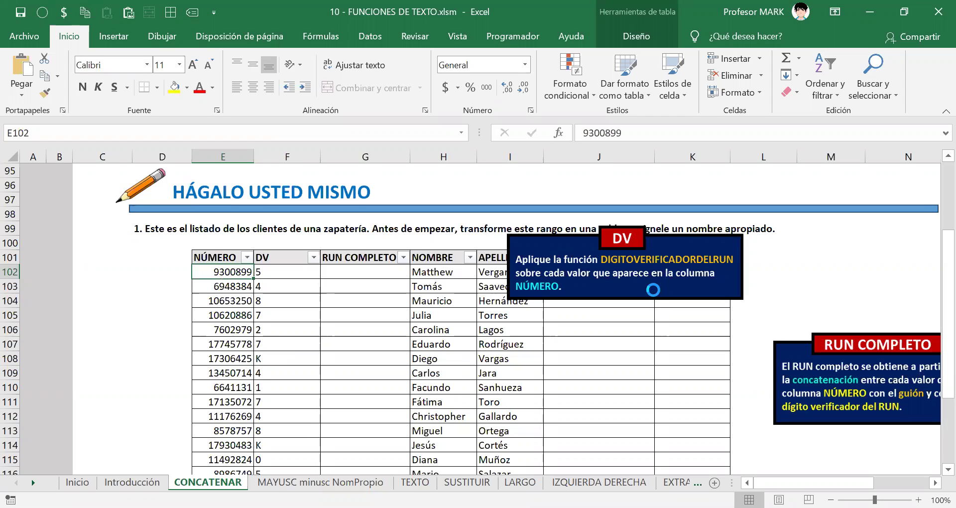
{"action": "key", "text": "Delete"}
{"action": "key", "text": "Num_Lock"}
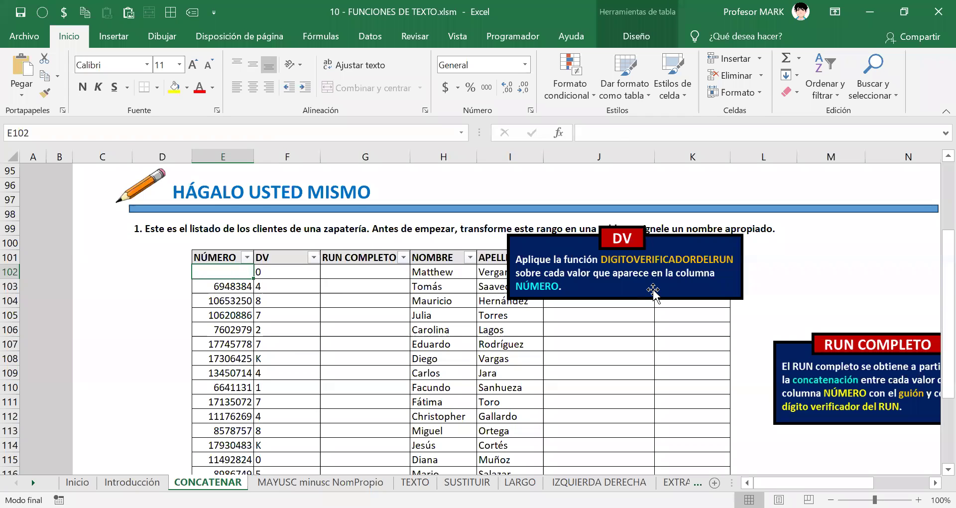
{"action": "key", "text": "End"}
{"action": "type", "text": "11111111"}
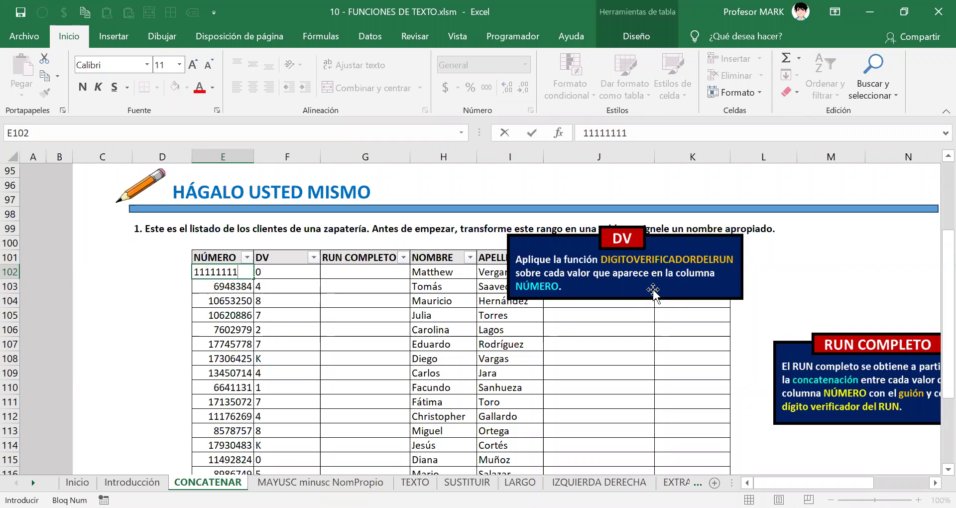
{"action": "key", "text": "Return"}
{"action": "key", "text": "Up"}
{"action": "key", "text": "ctrl+z"}
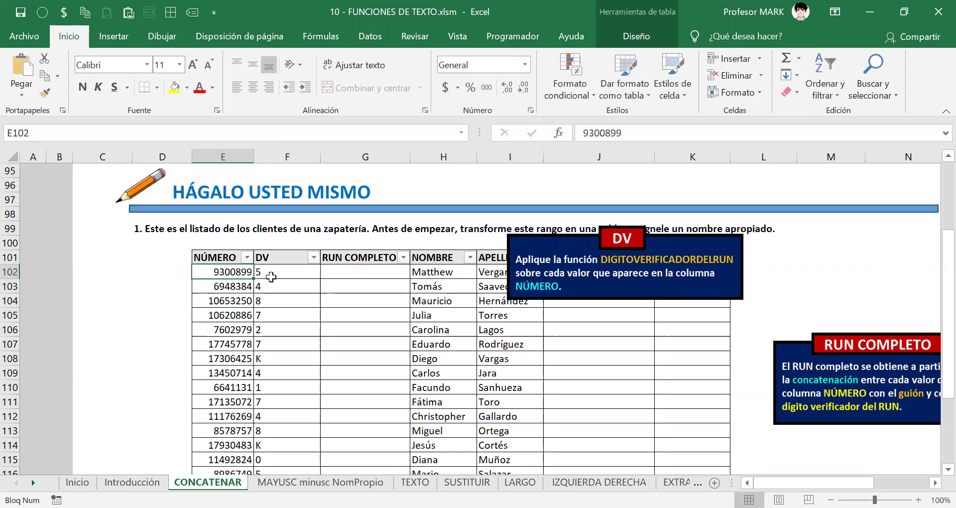
Move the DV note clear of the table and place the RUN COMPLETO note over the table's upper rows.
{"action": "left_click", "coordinate": [279, 270]}
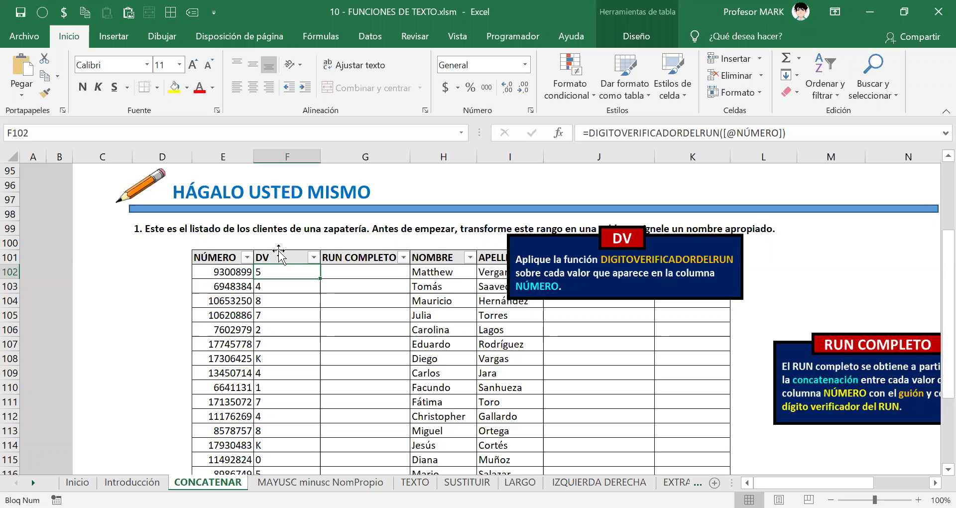
{"action": "left_click", "coordinate": [219, 274]}
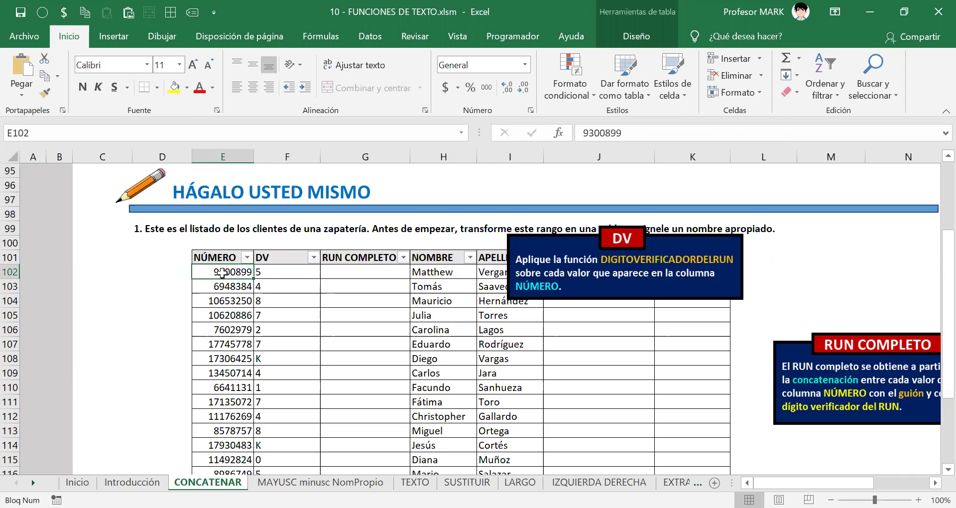
{"action": "left_click", "coordinate": [338, 272]}
{"action": "left_click_drag", "start_coordinate": [596, 255], "coordinate": [810, 257]}
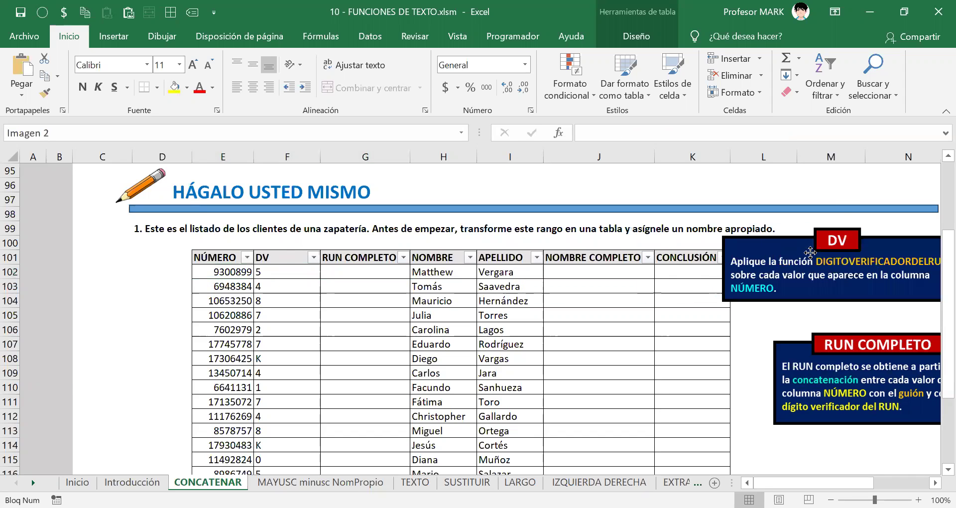
{"action": "left_click_drag", "start_coordinate": [862, 369], "coordinate": [553, 356]}
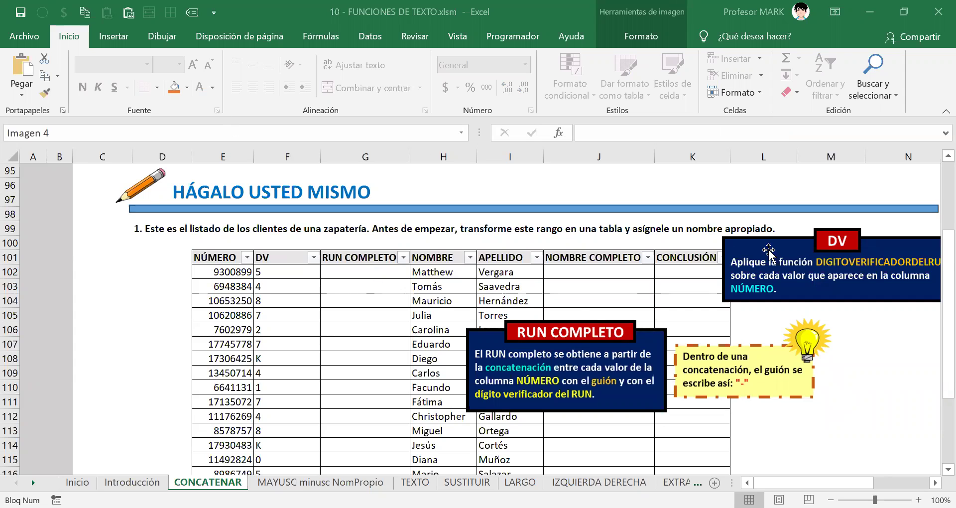
{"action": "left_click_drag", "start_coordinate": [768, 249], "coordinate": [897, 260]}
{"action": "left_click_drag", "start_coordinate": [579, 360], "coordinate": [588, 269]}
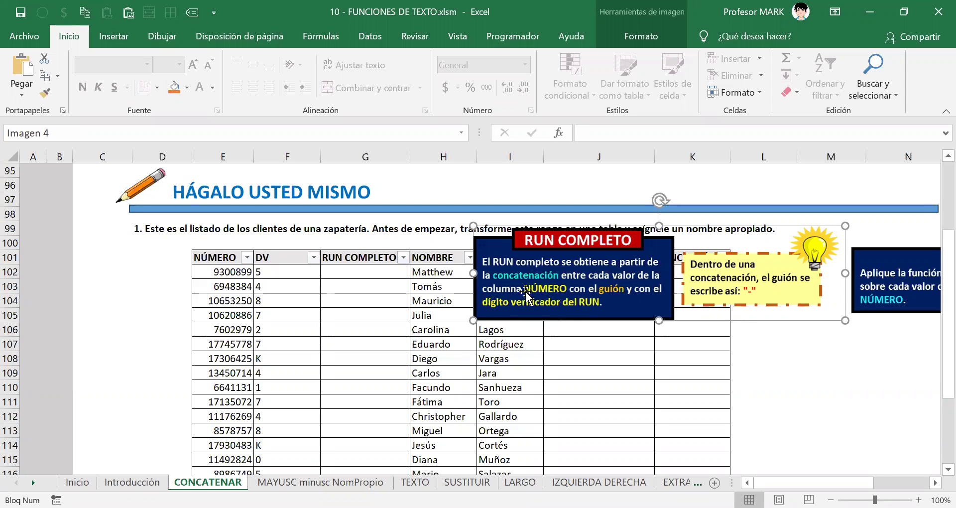
Frame the first row's NÚMERO and DV values with the screen pen and handwrite that NÚMERO above the table.
{"action": "left_click_drag", "start_coordinate": [228, 277], "coordinate": [228, 387]}
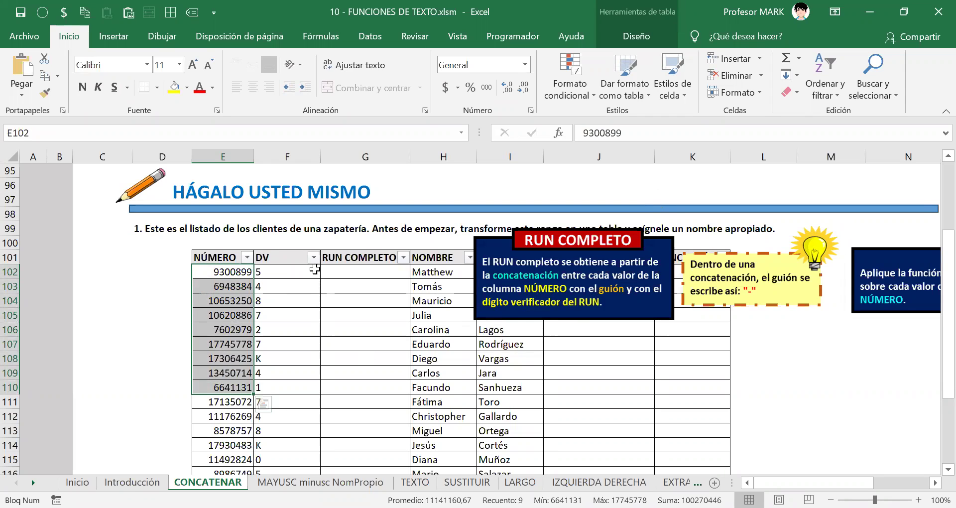
{"action": "left_click", "coordinate": [381, 273]}
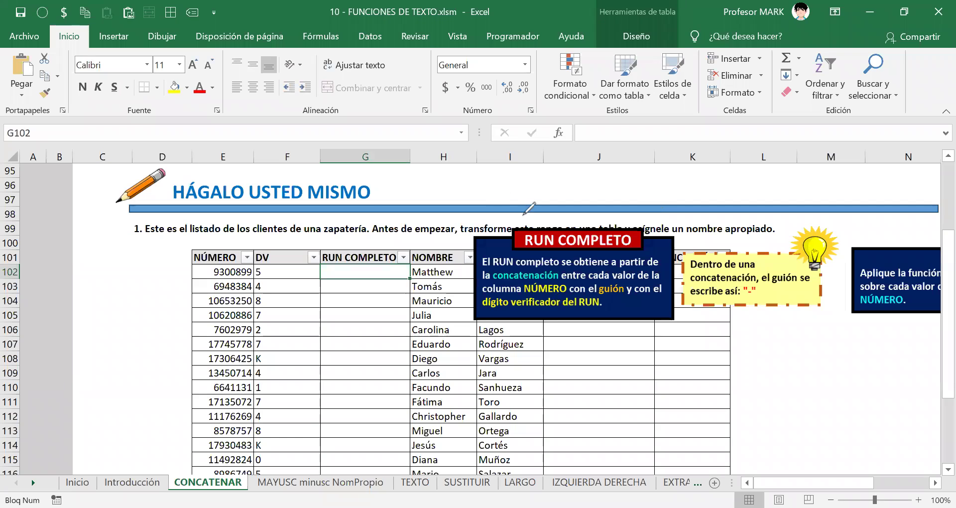
{"action": "key", "text": "ctrl+shift+p"}
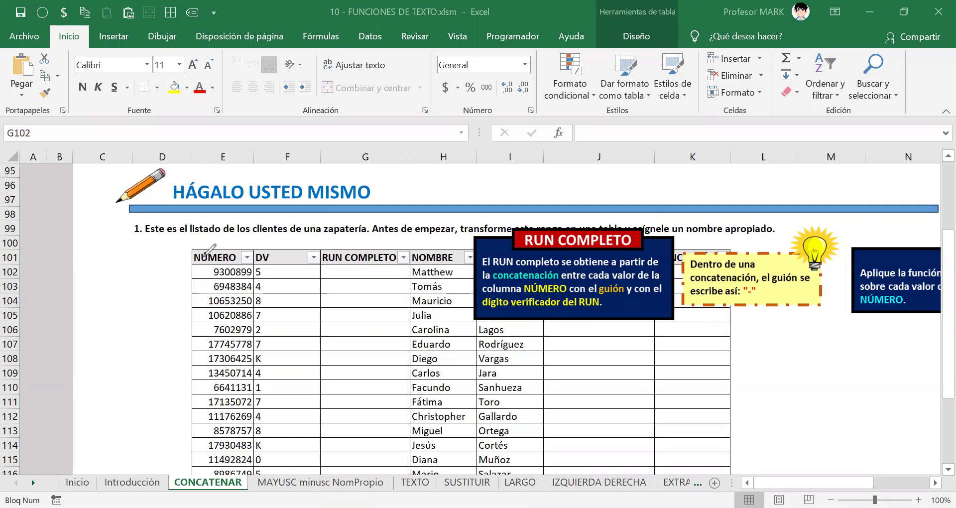
{"action": "mouse_move", "coordinate": [202, 262]}
{"action": "left_mouse_down"}
{"action": "mouse_move", "coordinate": [228, 285]}
{"action": "mouse_move", "coordinate": [273, 258]}
{"action": "left_mouse_up"}
{"action": "left_click_drag", "start_coordinate": [206, 260], "coordinate": [214, 249]}
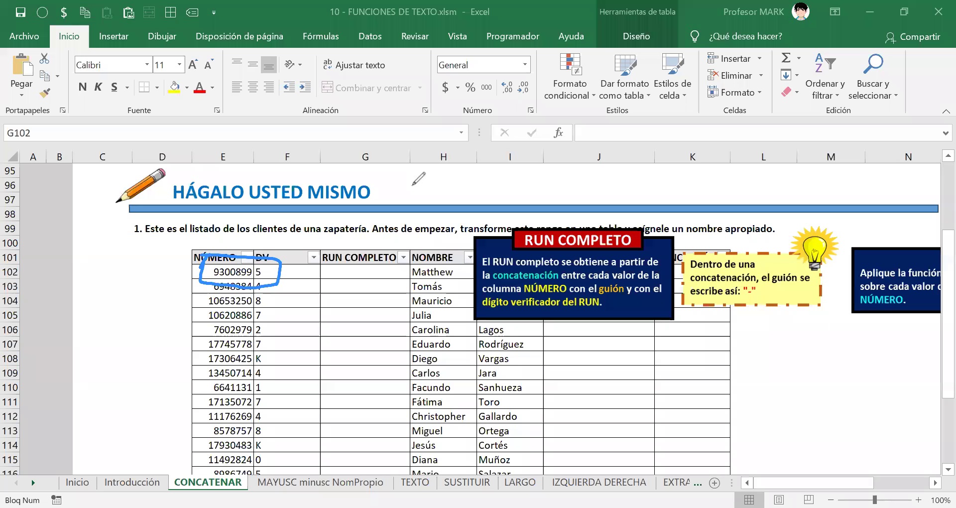
{"action": "mouse_move", "coordinate": [417, 170]}
{"action": "left_mouse_down"}
{"action": "mouse_move", "coordinate": [414, 198]}
{"action": "mouse_move", "coordinate": [447, 178]}
{"action": "mouse_move", "coordinate": [479, 177]}
{"action": "mouse_move", "coordinate": [493, 194]}
{"action": "mouse_move", "coordinate": [497, 169]}
{"action": "mouse_move", "coordinate": [517, 172]}
{"action": "mouse_move", "coordinate": [527, 193]}
{"action": "left_mouse_up"}
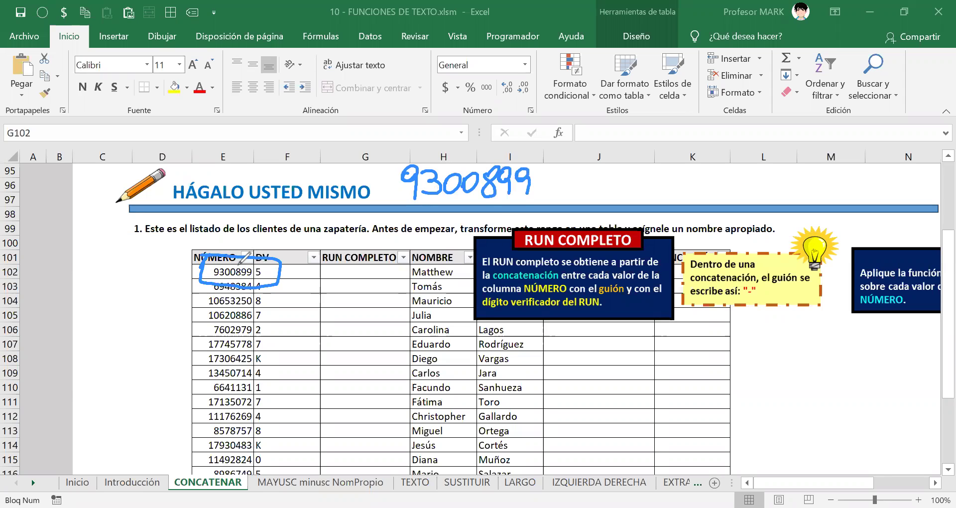
Mark NÚMERO, guión and dígito verificador in the RUN COMPLETO note, add a red hyphen after the handwritten number, and circle the first DV value.
{"action": "left_click_drag", "start_coordinate": [522, 295], "coordinate": [618, 279]}
{"action": "left_click_drag", "start_coordinate": [620, 277], "coordinate": [609, 288]}
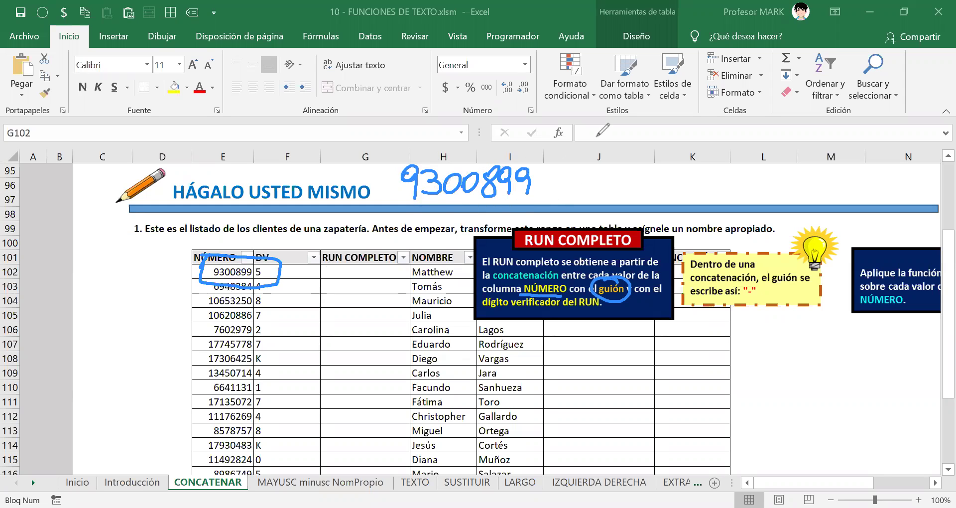
{"action": "mouse_move", "coordinate": [535, 181]}
{"action": "left_mouse_down"}
{"action": "mouse_move", "coordinate": [554, 182]}
{"action": "mouse_move", "coordinate": [538, 180]}
{"action": "left_mouse_up"}
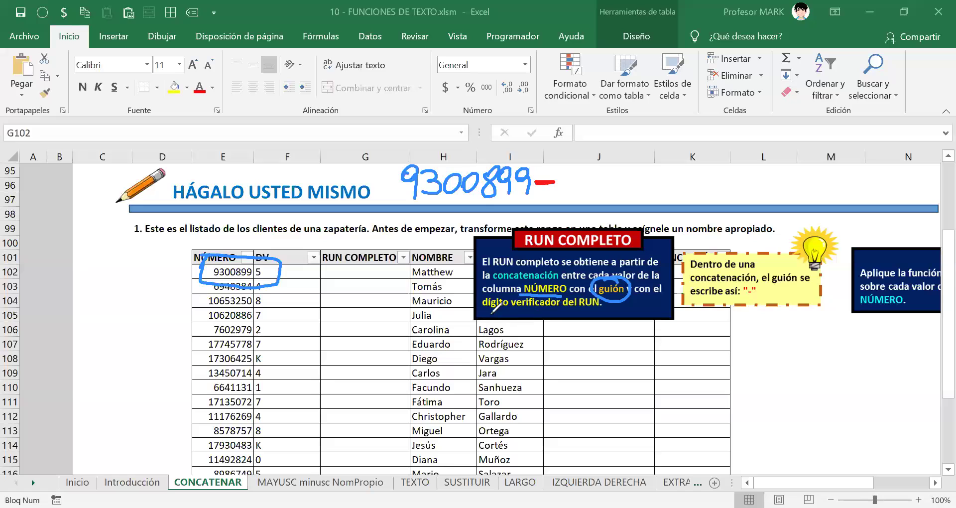
{"action": "left_click_drag", "start_coordinate": [480, 314], "coordinate": [602, 315]}
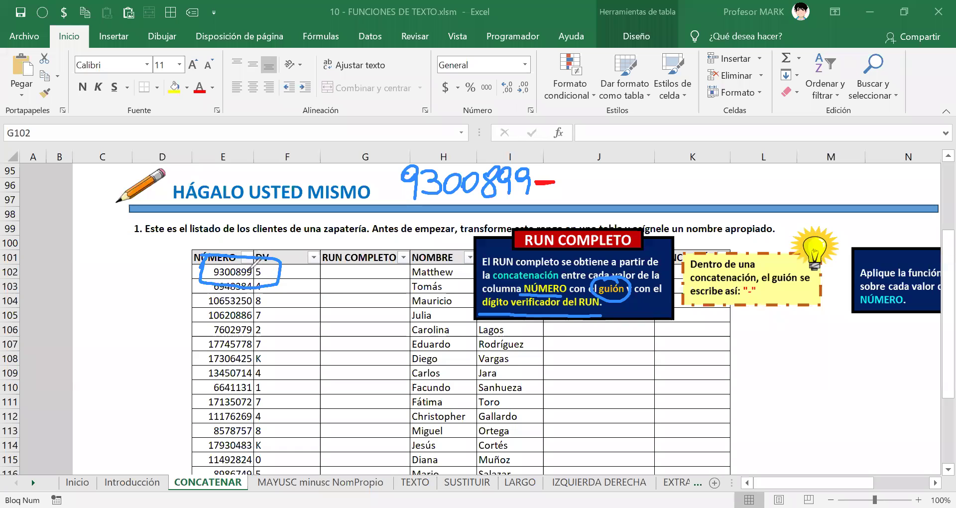
{"action": "mouse_move", "coordinate": [266, 262]}
{"action": "left_mouse_down"}
{"action": "mouse_move", "coordinate": [256, 275]}
{"action": "mouse_move", "coordinate": [260, 262]}
{"action": "left_mouse_up"}
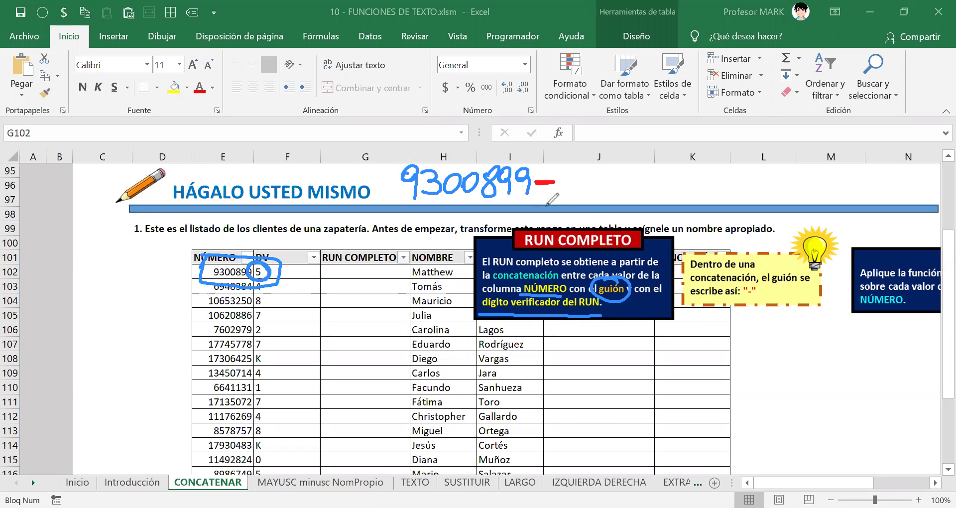
Complete the handwritten RUN with its check digit, circle it in green, and clear the annotations after pointing to cell G102.
{"action": "left_click_drag", "start_coordinate": [585, 168], "coordinate": [564, 194]}
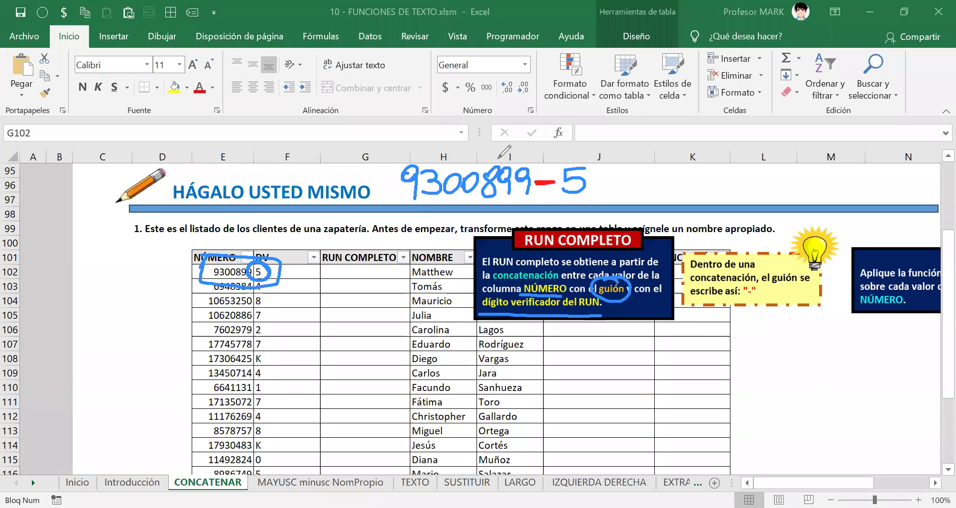
{"action": "mouse_move", "coordinate": [426, 147]}
{"action": "left_mouse_down"}
{"action": "mouse_move", "coordinate": [383, 181]}
{"action": "mouse_move", "coordinate": [398, 204]}
{"action": "mouse_move", "coordinate": [530, 204]}
{"action": "mouse_move", "coordinate": [631, 179]}
{"action": "mouse_move", "coordinate": [530, 147]}
{"action": "mouse_move", "coordinate": [421, 144]}
{"action": "left_mouse_up"}
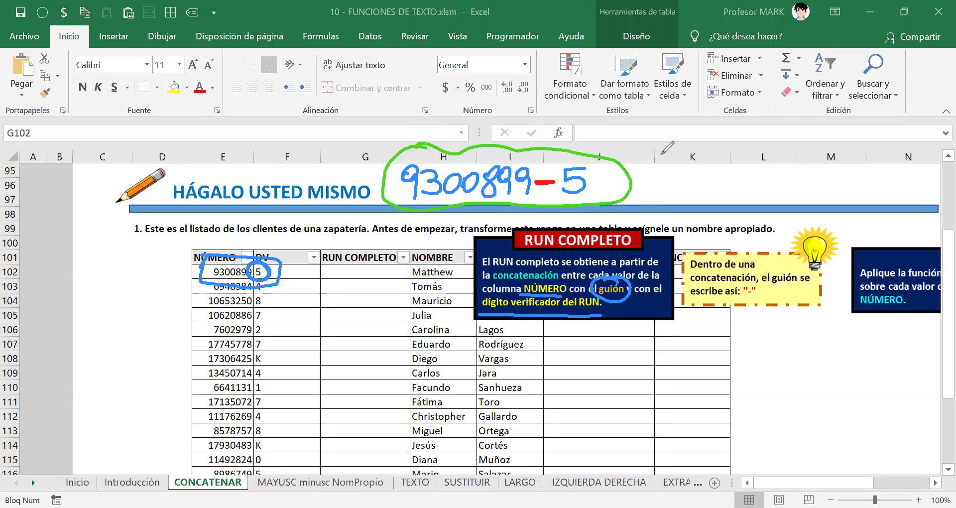
{"action": "mouse_move", "coordinate": [415, 208]}
{"action": "left_mouse_down"}
{"action": "mouse_move", "coordinate": [363, 268]}
{"action": "mouse_move", "coordinate": [377, 272]}
{"action": "left_mouse_up"}
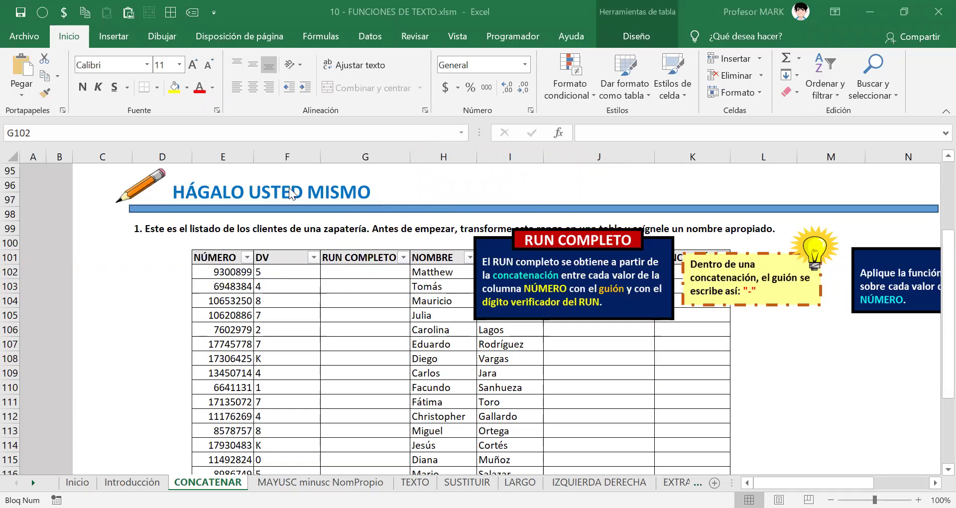
Start the RUN COMPLETO formula in cell G102 with an equals sign and the same row's NÚMERO reference, checking the concatenation syntax diagram.
{"action": "left_click", "coordinate": [340, 272]}
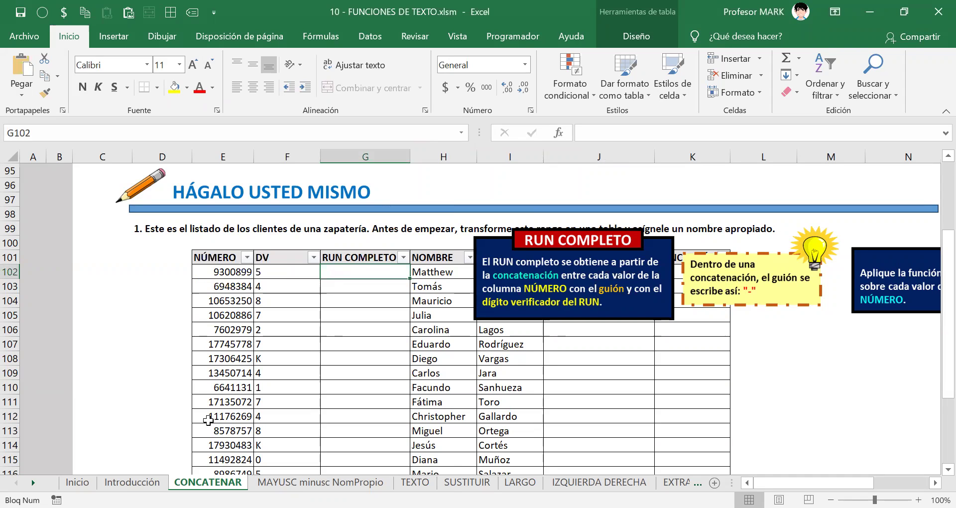
{"action": "type", "text": "="}
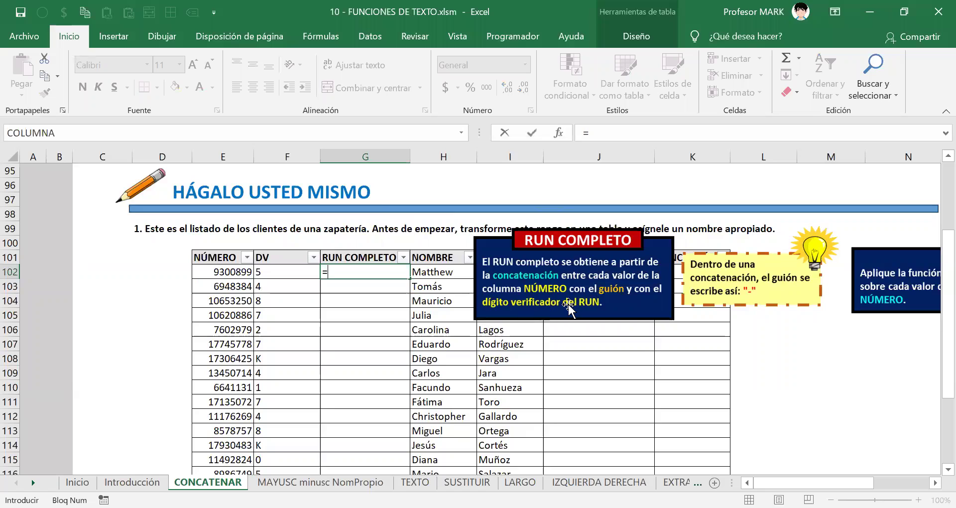
{"action": "scroll", "coordinate": [569, 309], "scroll_direction": "up", "scroll_amount": 11}
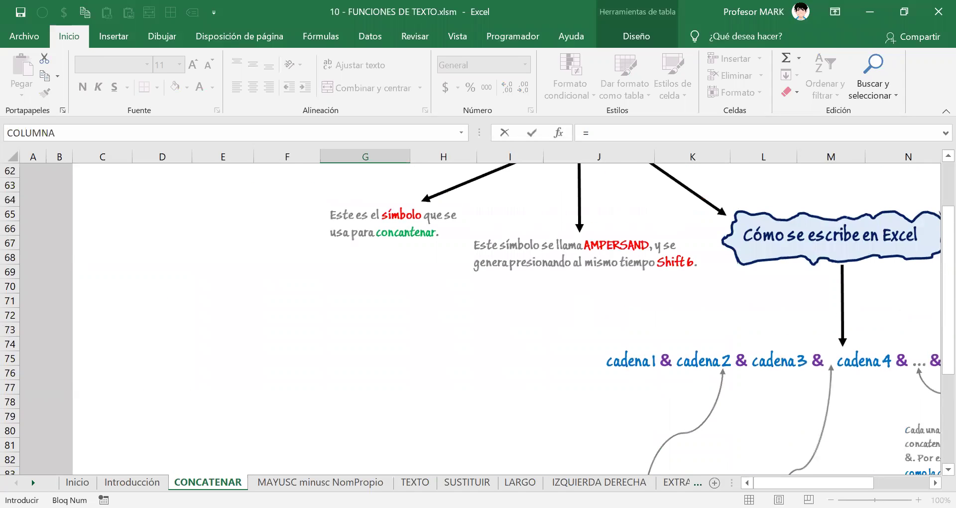
{"action": "scroll", "coordinate": [478, 319], "scroll_direction": "right", "scroll_amount": 5}
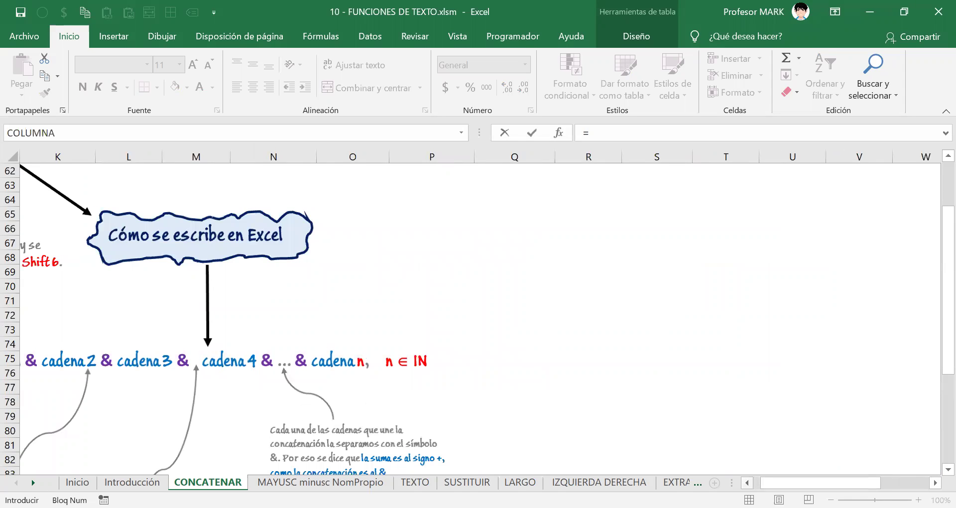
{"action": "scroll", "coordinate": [478, 319], "scroll_direction": "left", "scroll_amount": 2}
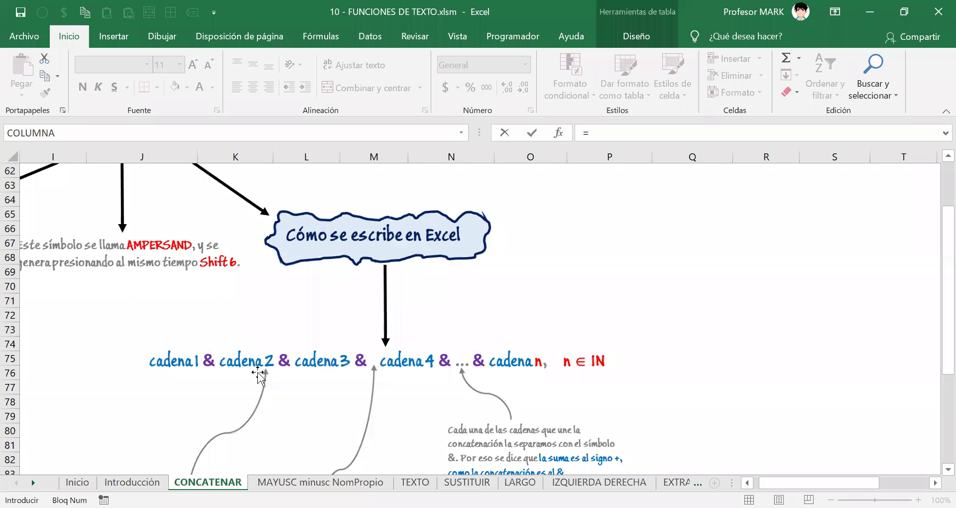
{"action": "key", "text": "ctrl+BackSpace"}
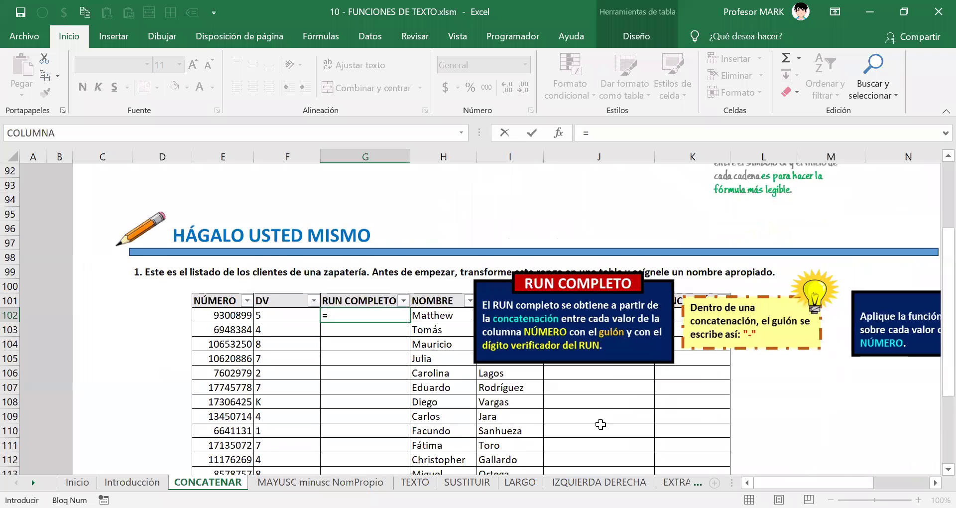
{"action": "scroll", "coordinate": [600, 424], "scroll_direction": "down", "scroll_amount": 2}
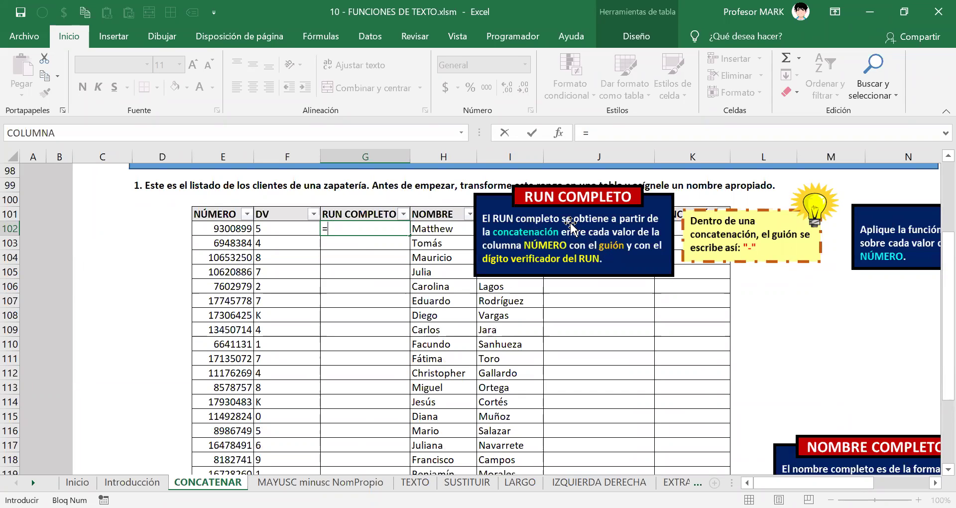
{"action": "left_click", "coordinate": [342, 224]}
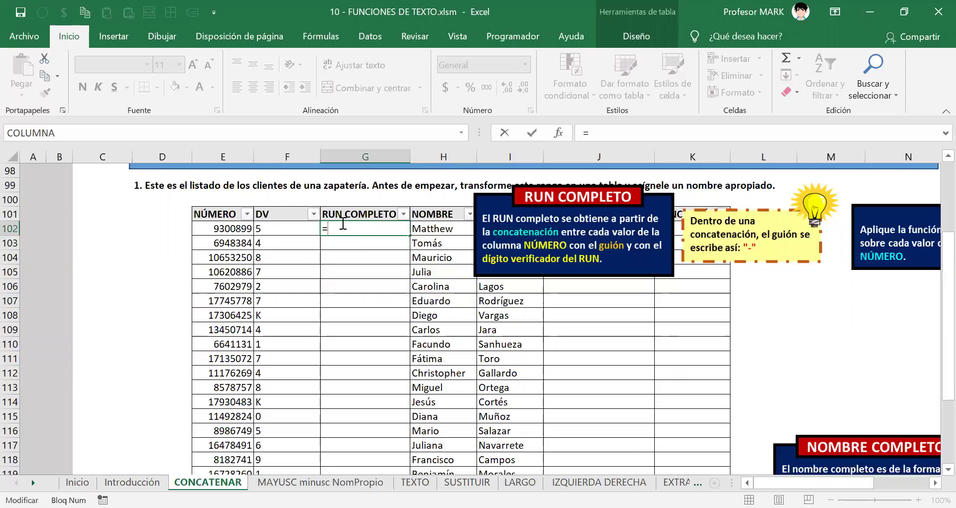
{"action": "left_click", "coordinate": [235, 228]}
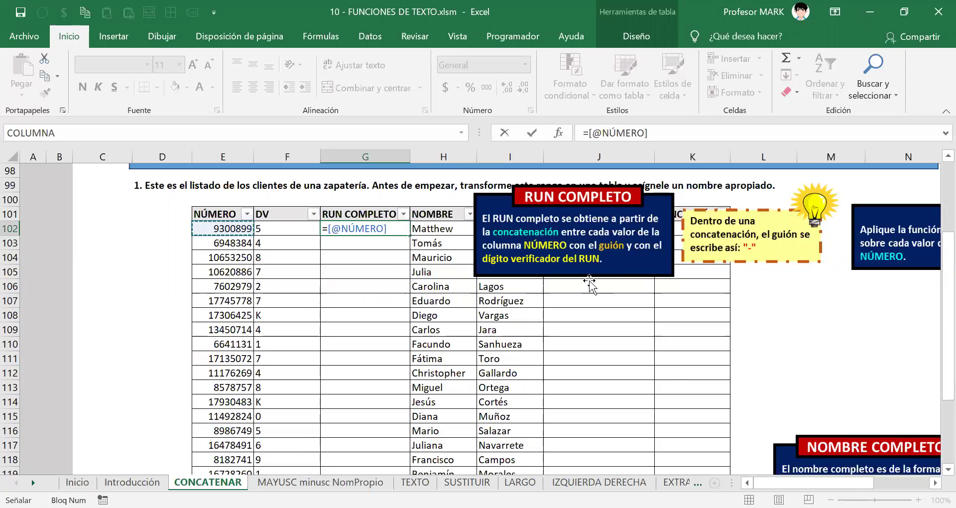
{"action": "scroll", "coordinate": [587, 296], "scroll_direction": "up", "scroll_amount": 2}
{"action": "scroll", "coordinate": [587, 296], "scroll_direction": "up", "scroll_amount": 9}
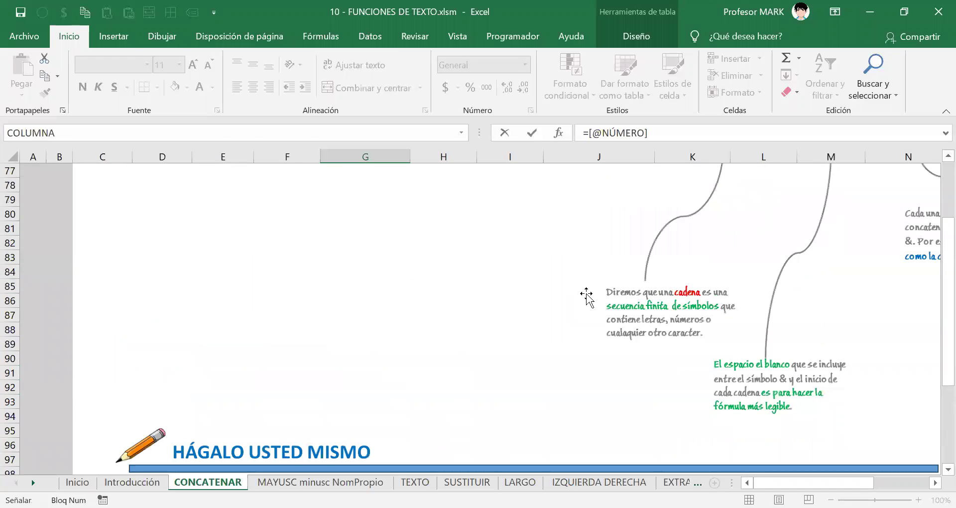
{"action": "scroll", "coordinate": [585, 297], "scroll_direction": "up", "scroll_amount": 9}
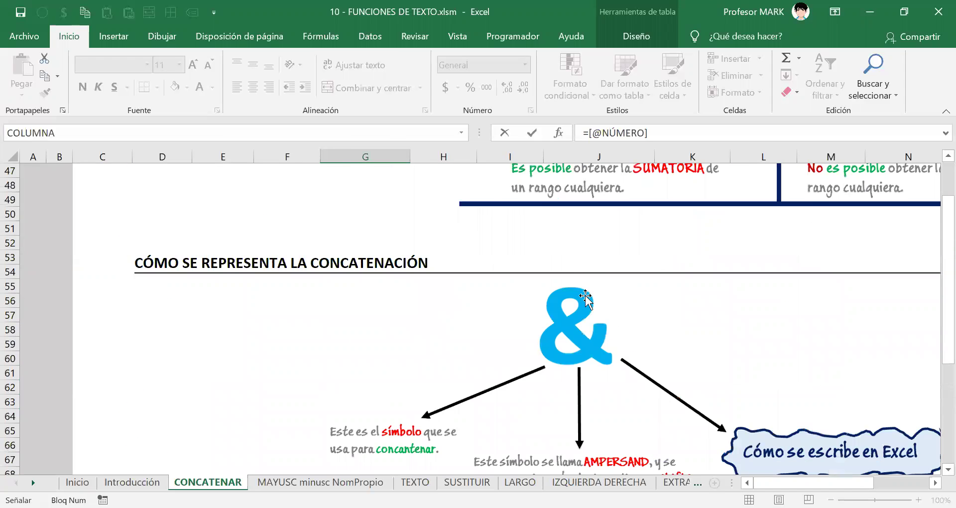
{"action": "scroll", "coordinate": [596, 314], "scroll_direction": "down", "scroll_amount": 11}
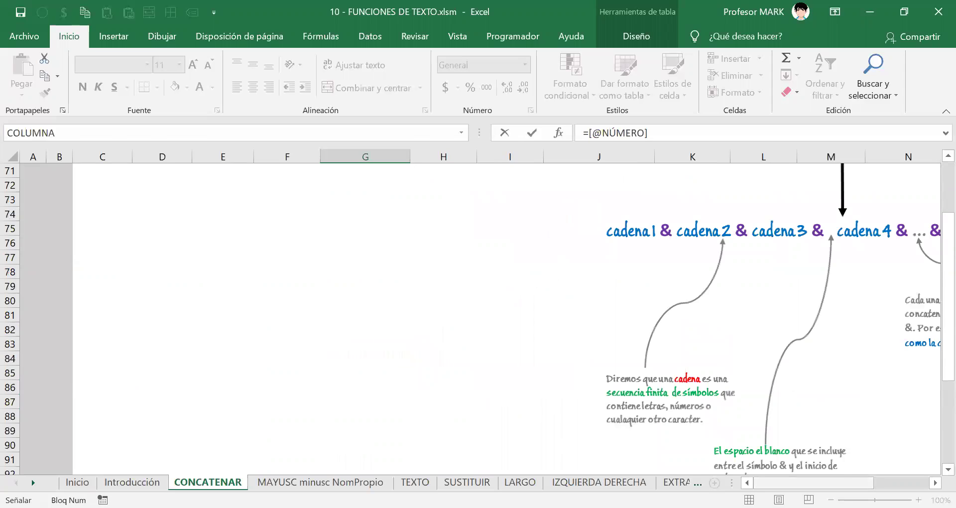
{"action": "scroll", "coordinate": [220, 267], "scroll_direction": "right", "scroll_amount": 6}
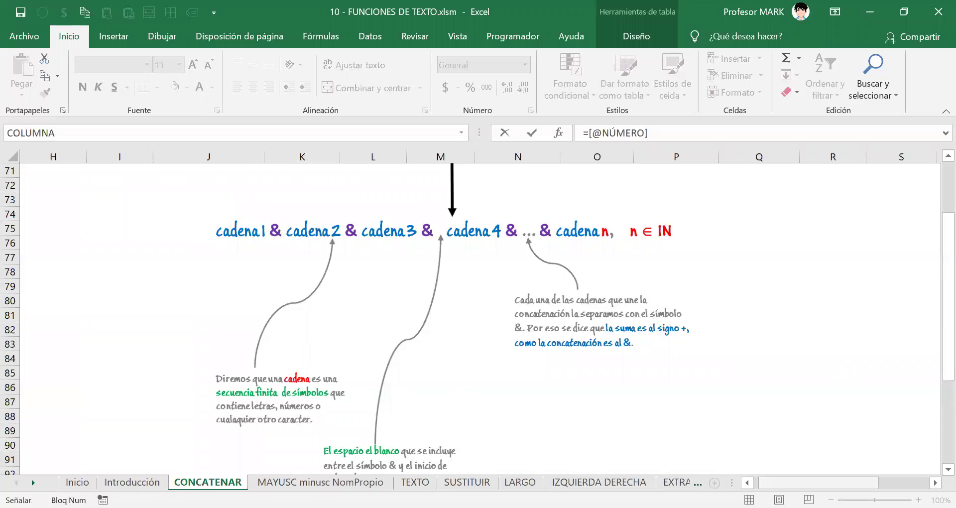
{"action": "key", "text": "ctrl+BackSpace"}
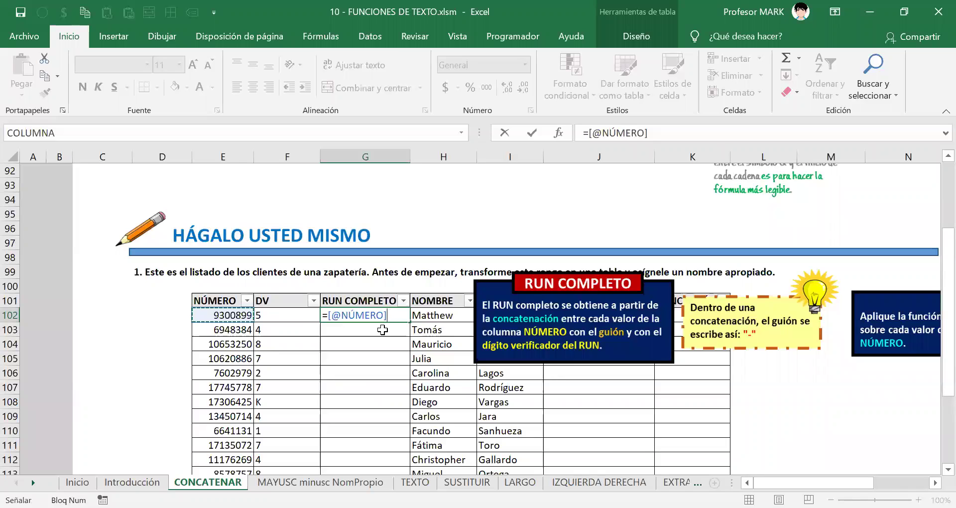
{"action": "type", "text": "&"}
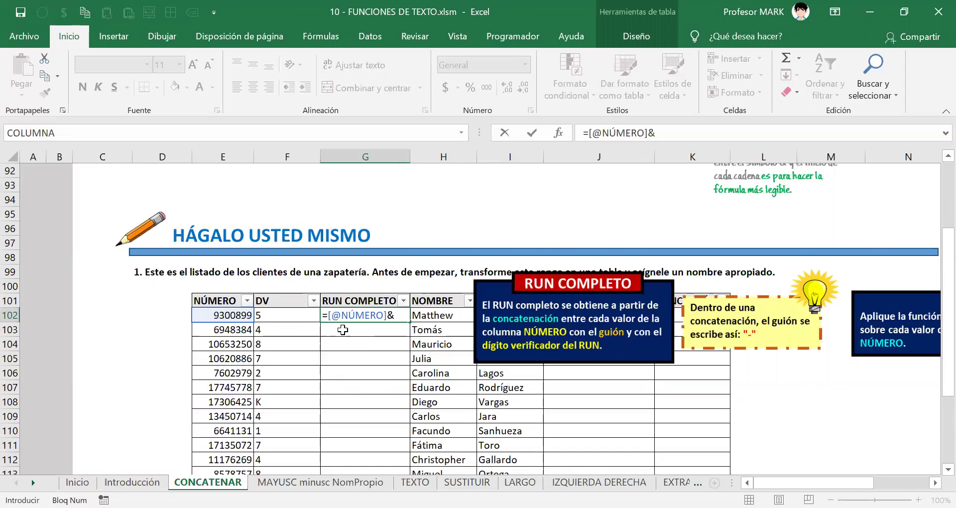
{"action": "scroll", "coordinate": [343, 328], "scroll_direction": "down", "scroll_amount": 2}
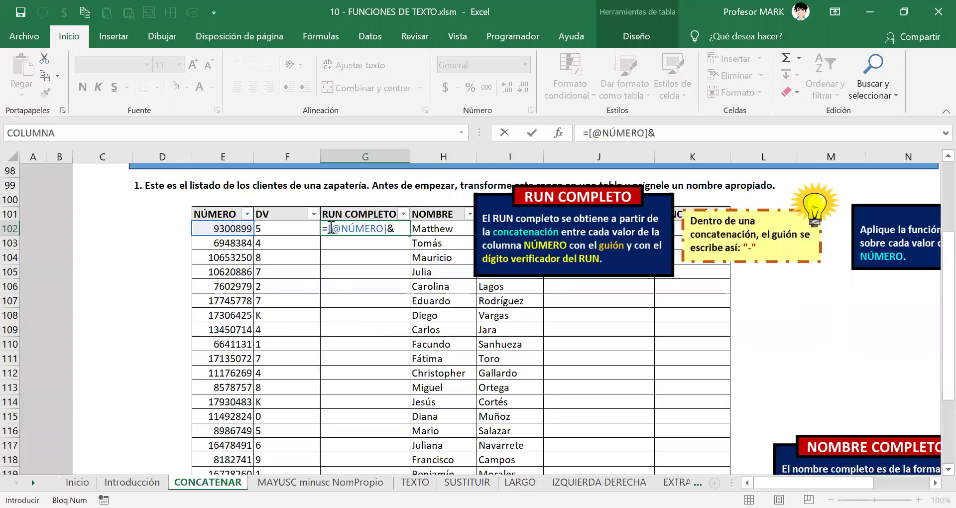
{"action": "left_click_drag", "start_coordinate": [327, 229], "coordinate": [389, 228]}
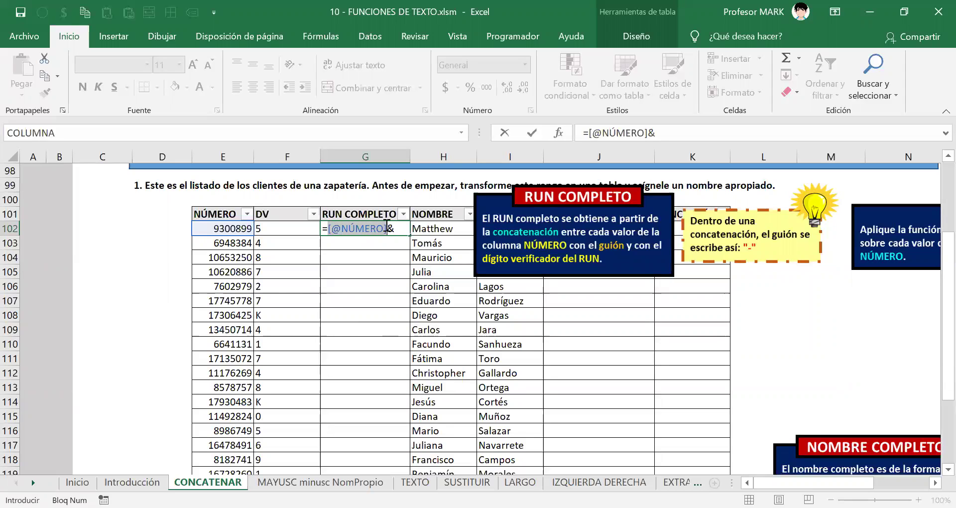
{"action": "left_click", "coordinate": [394, 228]}
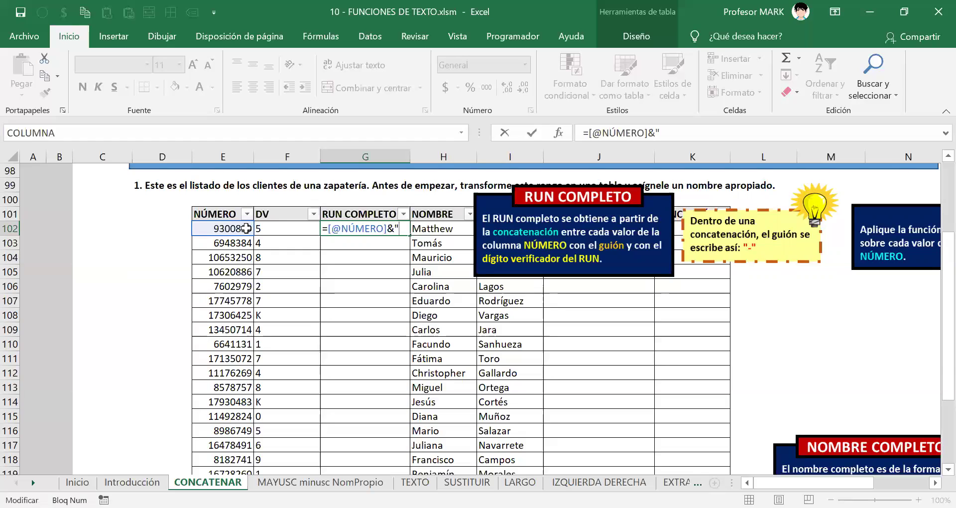
{"action": "type", "text": "-\""}
{"action": "left_click_drag", "start_coordinate": [394, 228], "coordinate": [406, 225]}
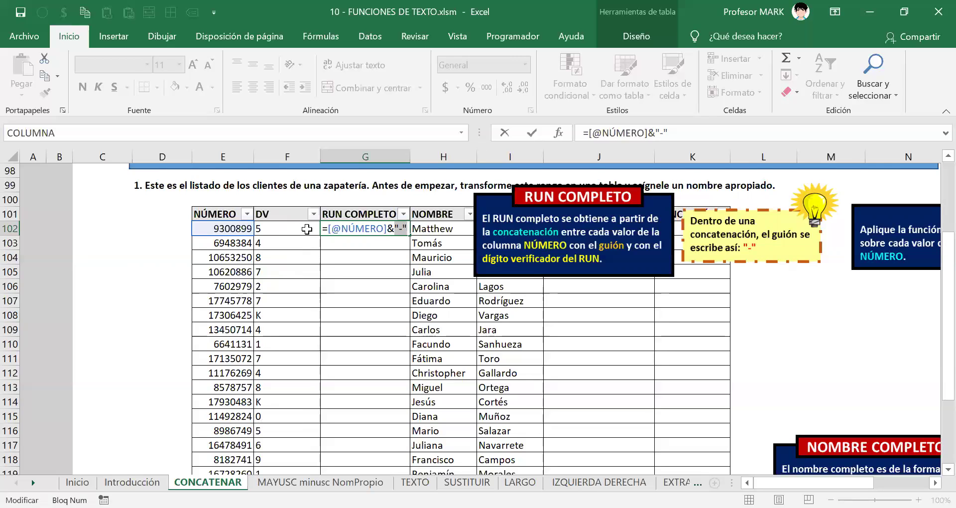
{"action": "left_click", "coordinate": [407, 228]}
{"action": "left_click_drag", "start_coordinate": [328, 229], "coordinate": [384, 229]}
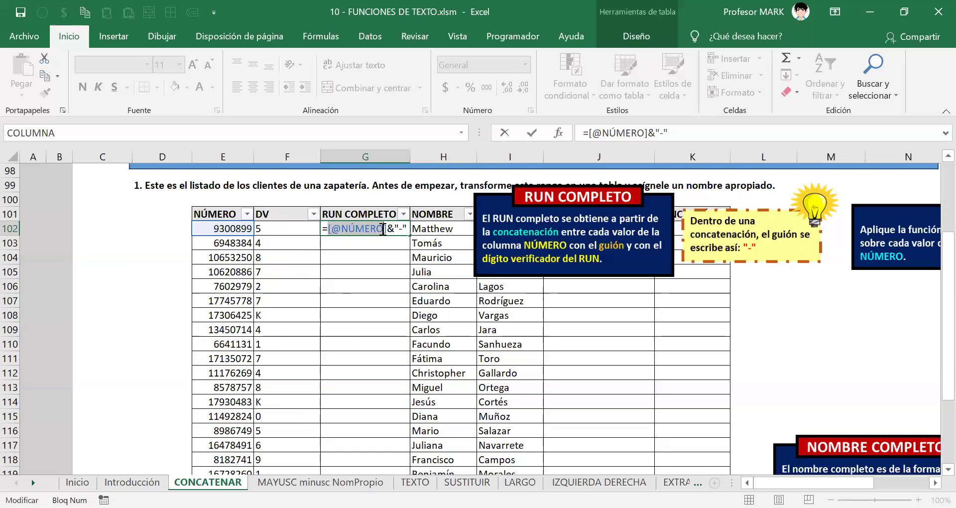
{"action": "left_click", "coordinate": [396, 228]}
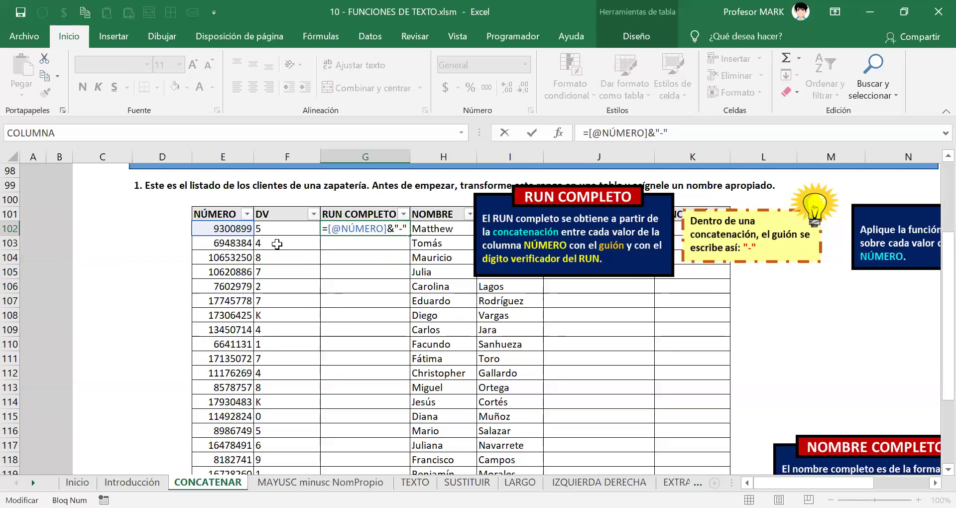
{"action": "scroll", "coordinate": [578, 234], "scroll_direction": "up", "scroll_amount": 8}
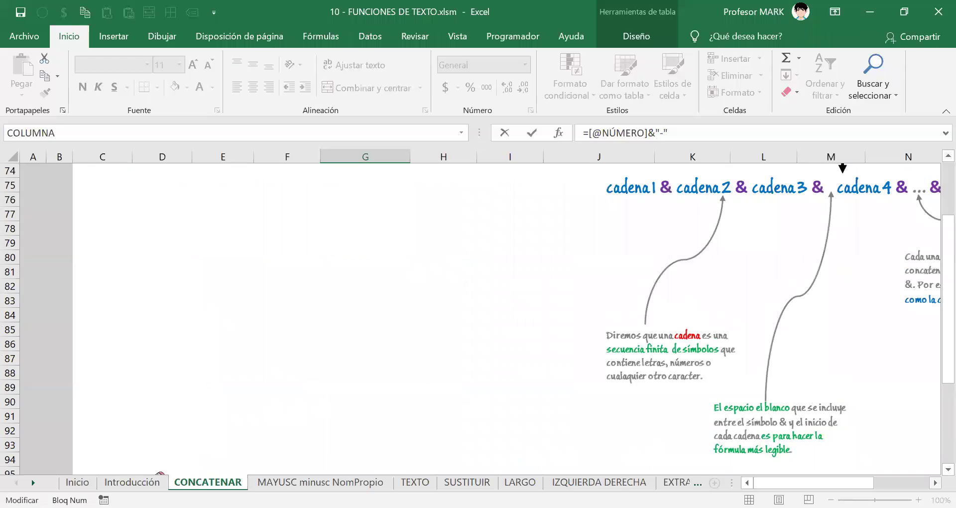
{"action": "left_click", "coordinate": [934, 483]}
{"action": "left_click", "coordinate": [935, 483]}
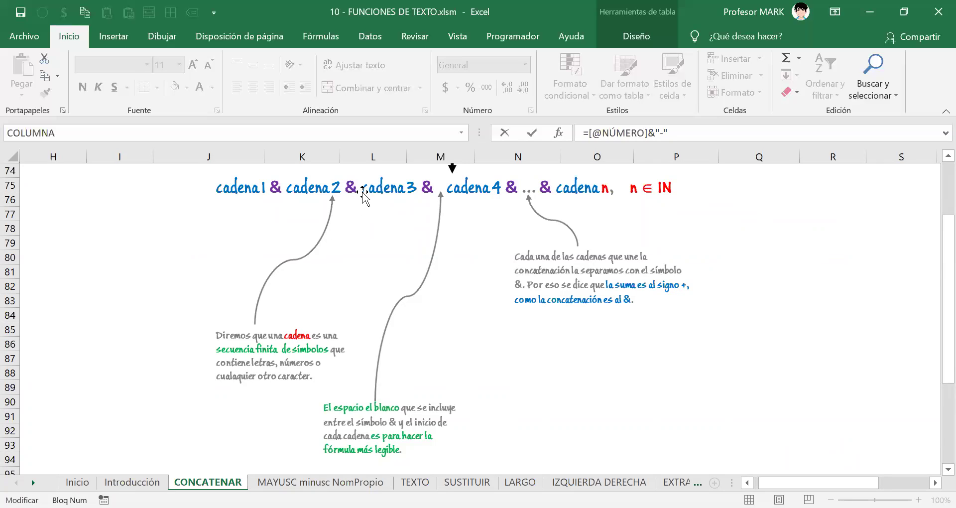
{"action": "key", "text": "ctrl+BackSpace"}
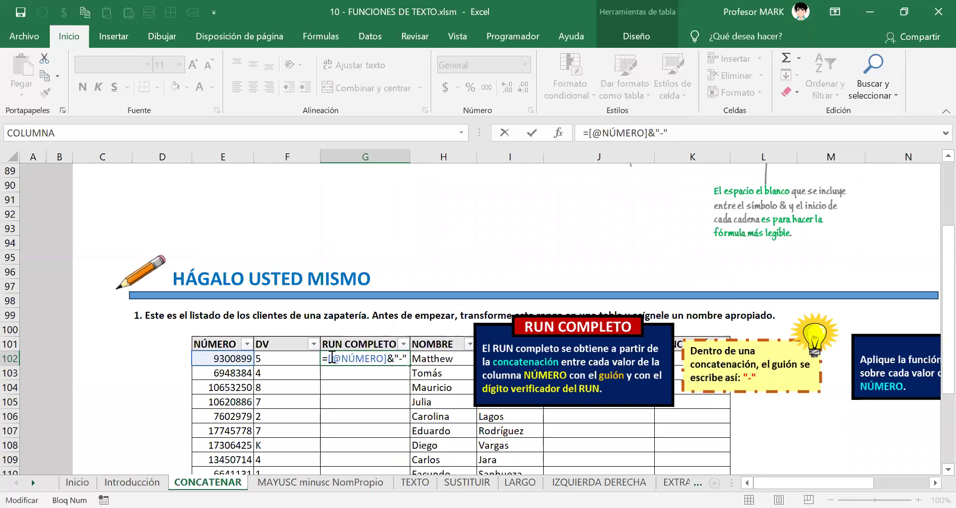
{"action": "left_click_drag", "start_coordinate": [327, 357], "coordinate": [386, 357]}
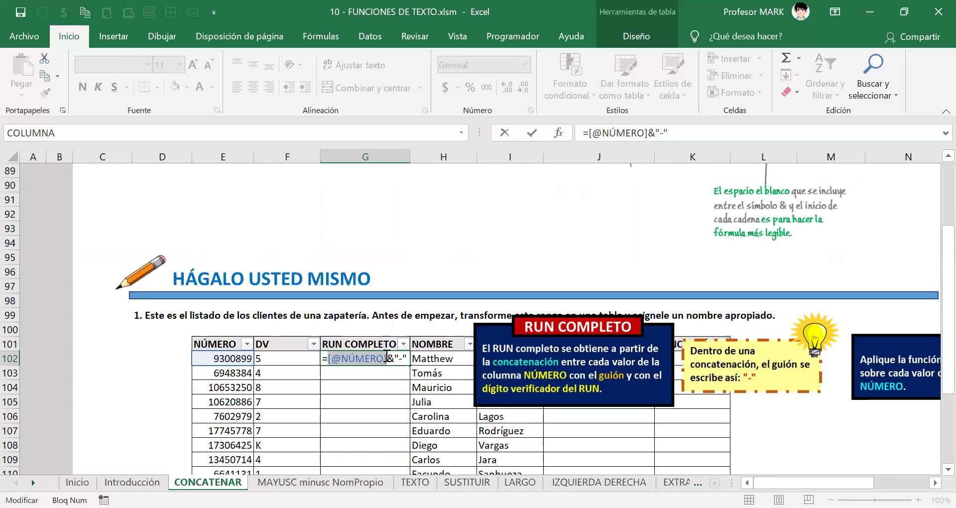
{"action": "left_click", "coordinate": [401, 357]}
{"action": "double_click", "coordinate": [401, 357]}
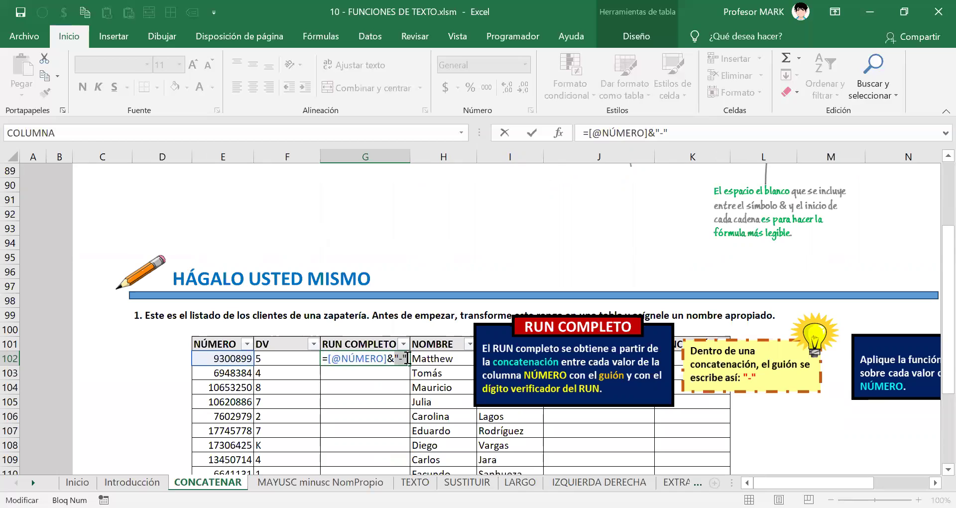
{"action": "left_click", "coordinate": [407, 359]}
{"action": "type", "text": "&[@DV"}
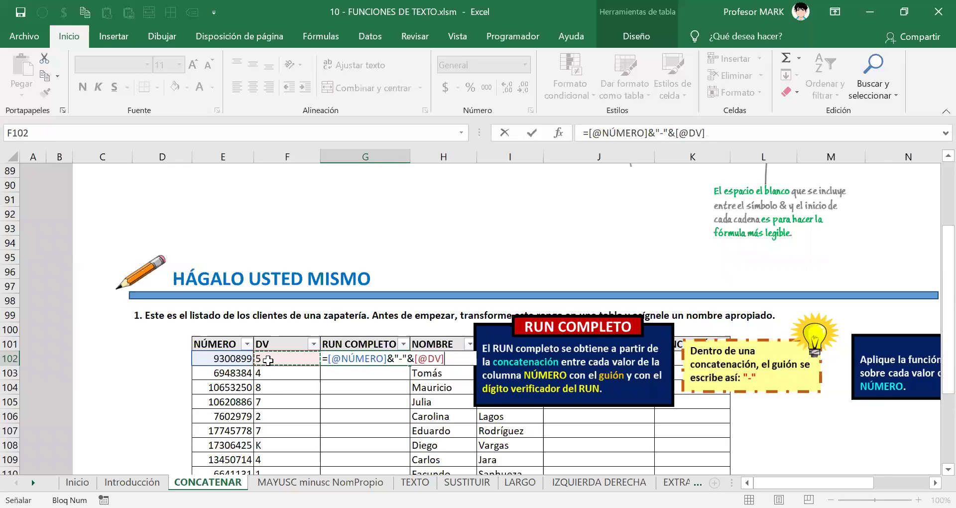
{"action": "left_click", "coordinate": [269, 360]}
{"action": "key", "text": "Return"}
Review the syntax diagram, copy the complete formula text, and enter the formula in G102 to fill the RUN COMPLETO column.
{"action": "scroll", "coordinate": [490, 279], "scroll_direction": "up", "scroll_amount": 9}
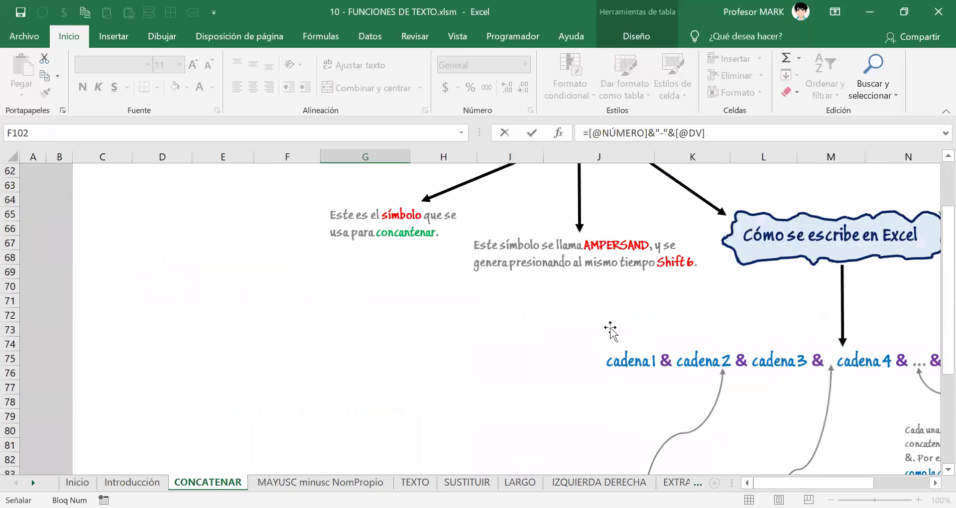
{"action": "scroll", "coordinate": [614, 333], "scroll_direction": "down", "scroll_amount": 2}
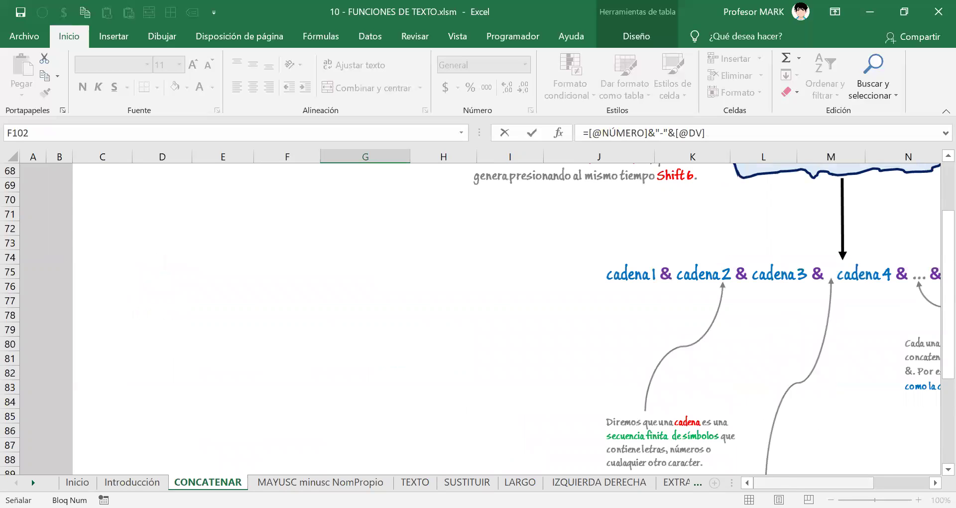
{"action": "scroll", "coordinate": [478, 319], "scroll_direction": "right", "scroll_amount": 6}
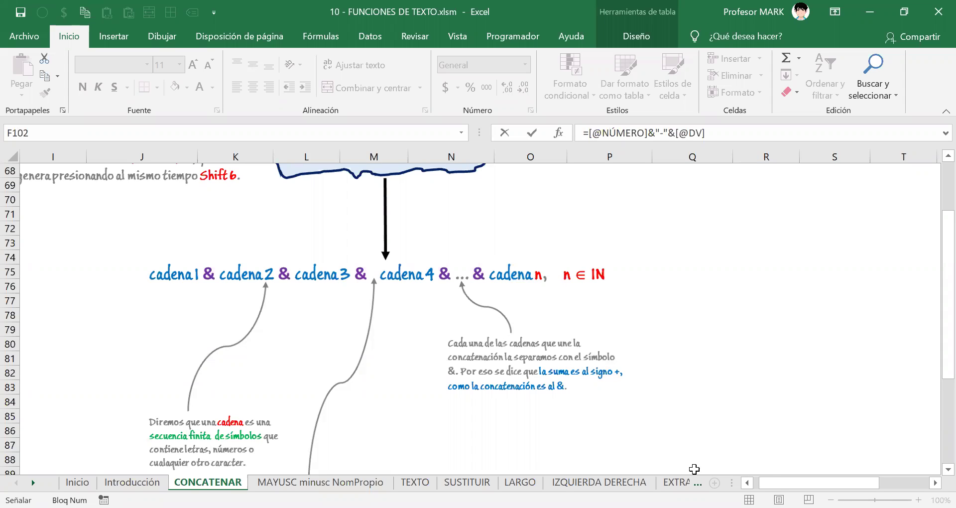
{"action": "key", "text": "ctrl+BackSpace"}
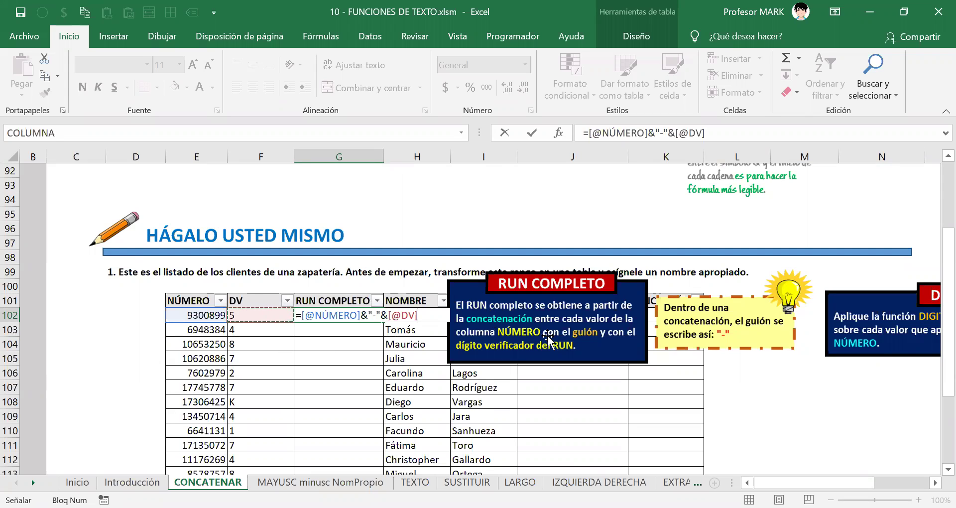
{"action": "left_click_drag", "start_coordinate": [421, 315], "coordinate": [297, 315]}
{"action": "right_click", "coordinate": [335, 318]}
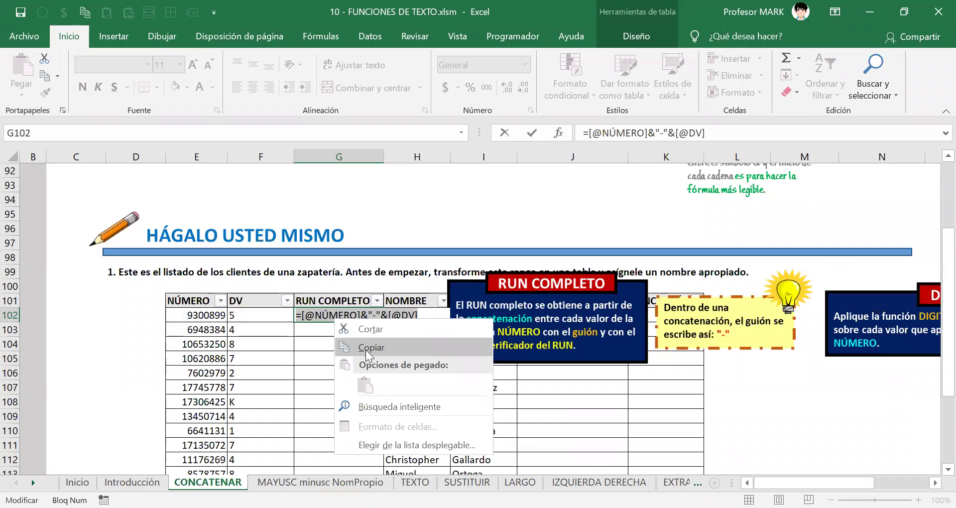
{"action": "left_click", "coordinate": [366, 349]}
{"action": "left_click", "coordinate": [347, 315]}
{"action": "key", "text": "Return"}
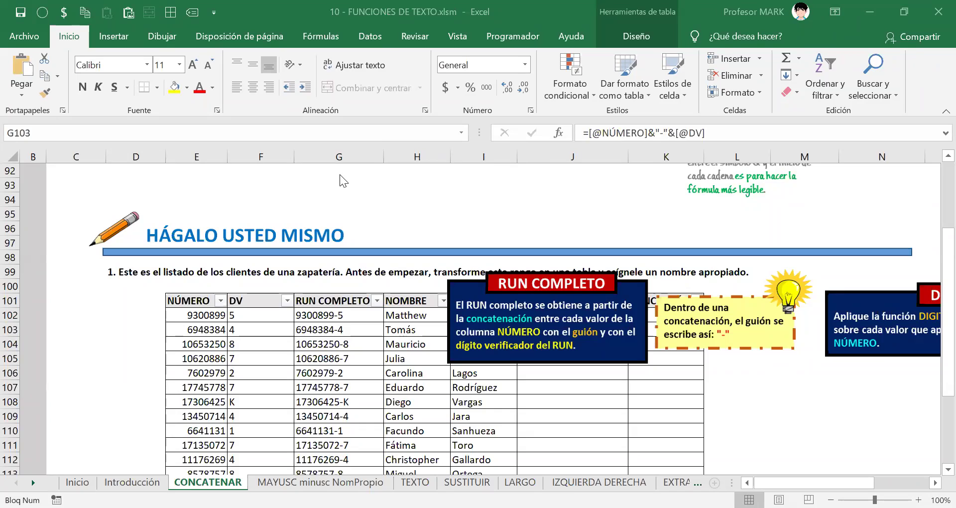
{"action": "left_click", "coordinate": [339, 326]}
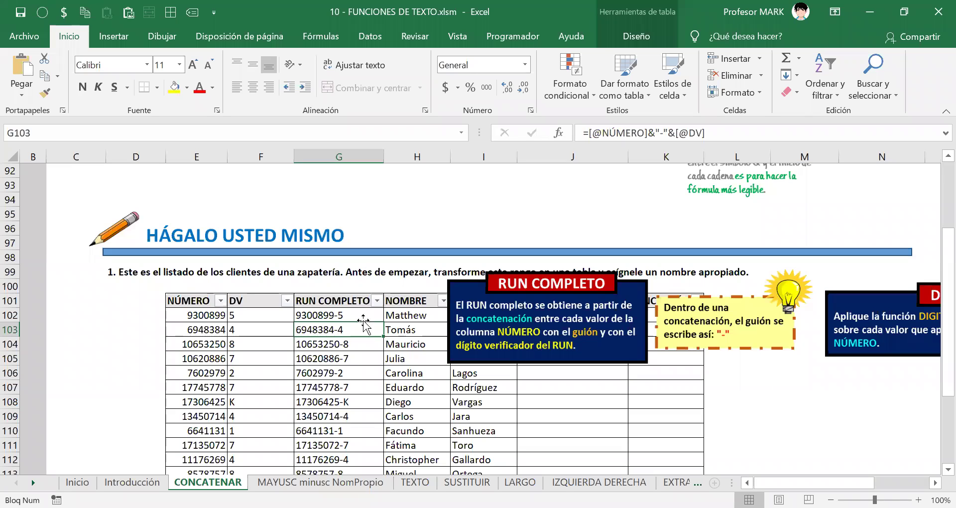
{"action": "left_click", "coordinate": [312, 319]}
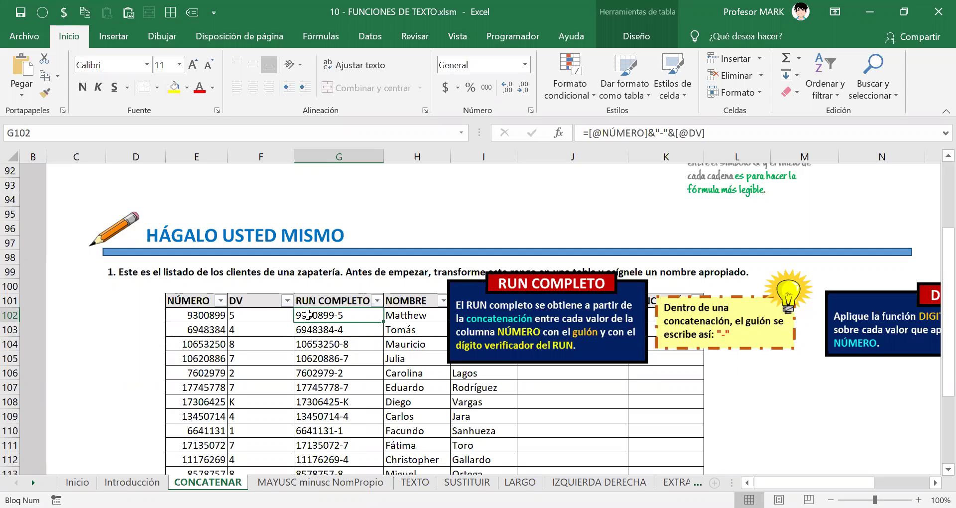
Review the formula in G102, highlighting its quoted hyphen, and confirm it as it stands.
{"action": "double_click", "coordinate": [327, 315]}
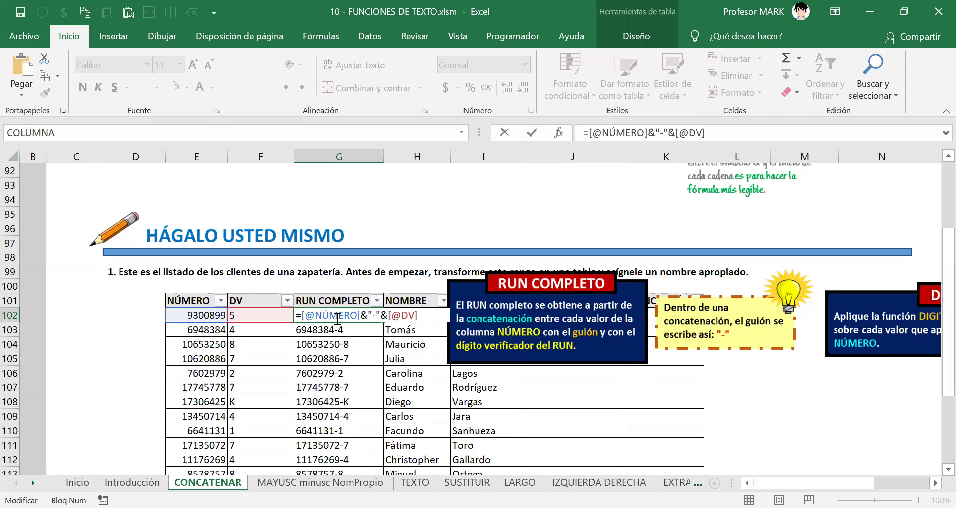
{"action": "left_click_drag", "start_coordinate": [368, 315], "coordinate": [379, 315]}
{"action": "key", "text": "Return"}
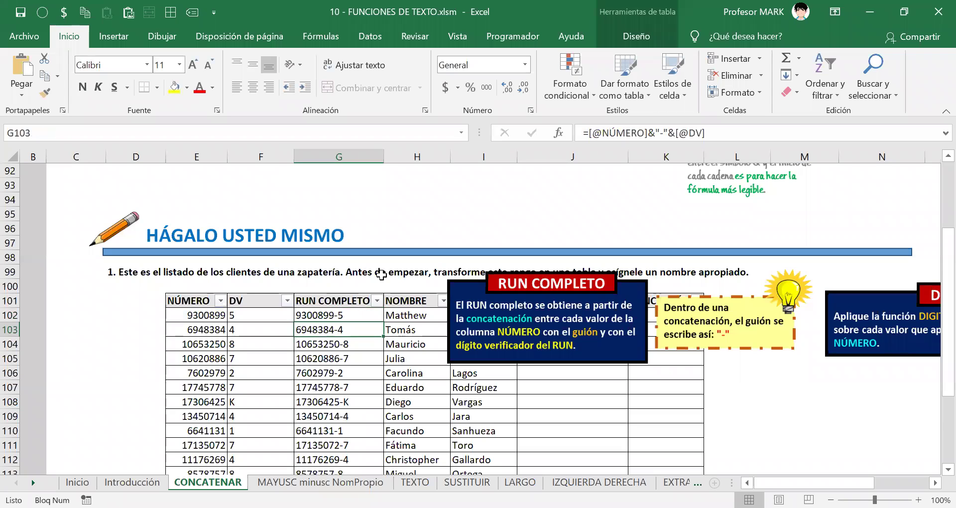
{"action": "left_click", "coordinate": [351, 315]}
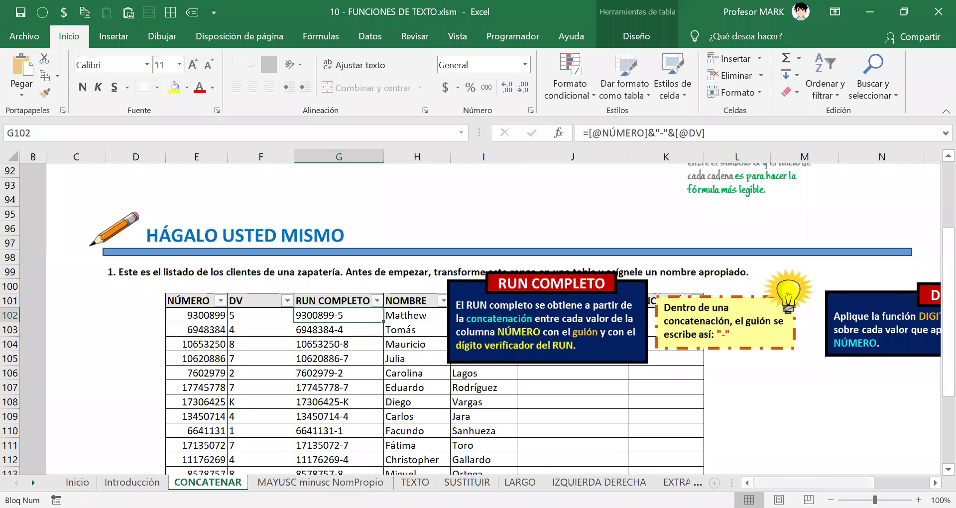
Move the RUN COMPLETO note and its hyphen hint off the customer table, and check the first row's NOMBRE and APELLIDO cells.
{"action": "left_click_drag", "start_coordinate": [787, 479], "coordinate": [788, 478]}
{"action": "left_click", "coordinate": [337, 309]}
{"action": "left_click_drag", "start_coordinate": [337, 306], "coordinate": [553, 433]}
{"action": "left_click", "coordinate": [357, 310]}
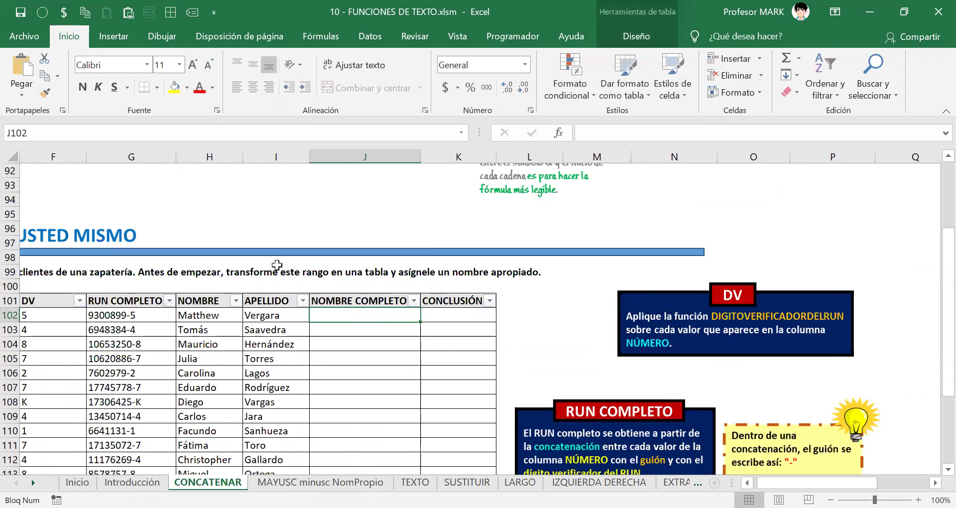
{"action": "scroll", "coordinate": [442, 359], "scroll_direction": "down", "scroll_amount": 1}
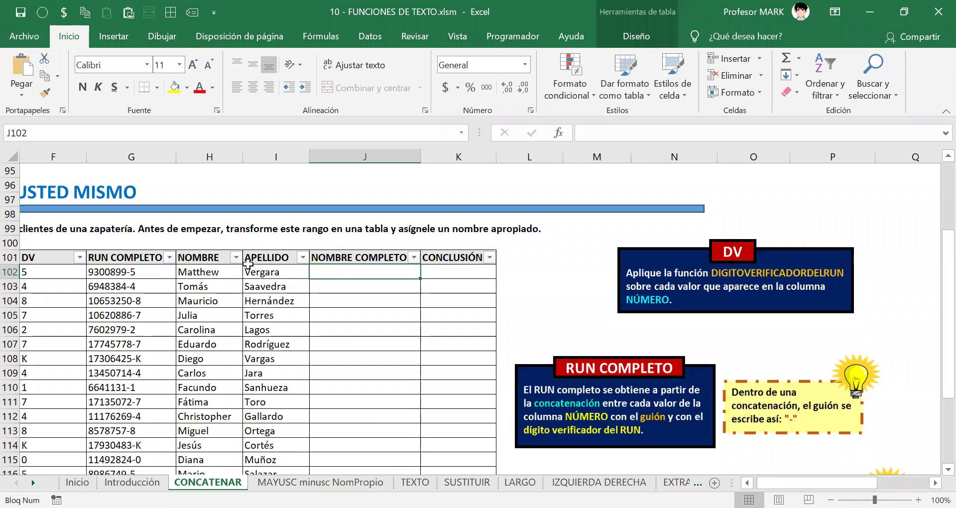
{"action": "left_click", "coordinate": [212, 270]}
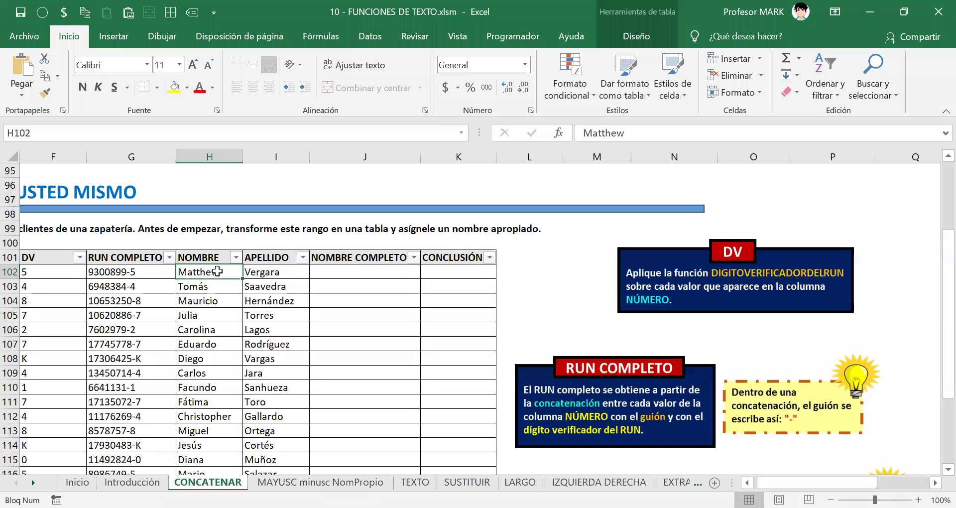
{"action": "left_click", "coordinate": [271, 274]}
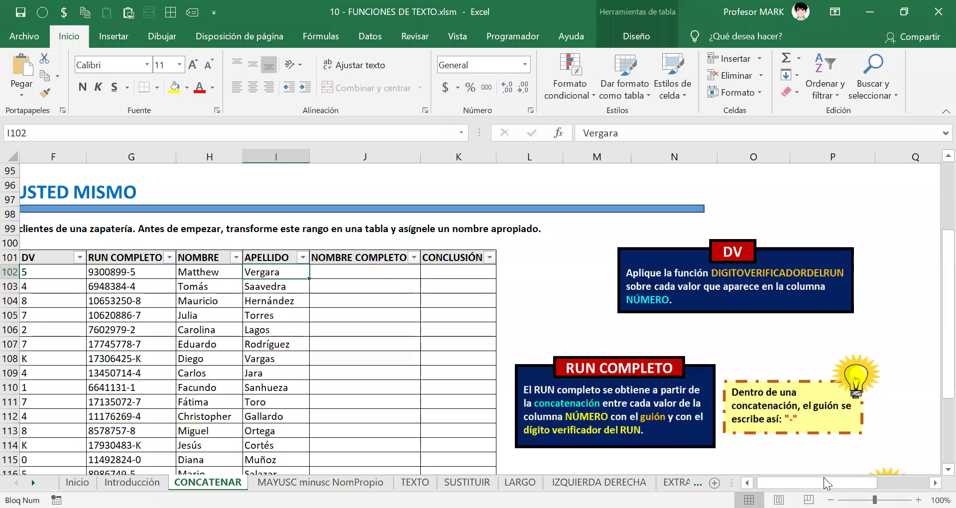
Bring the NOMBRE COMPLETO note up toward the table, and move the DV and RUN COMPLETO notes farther away from it.
{"action": "scroll", "coordinate": [478, 318], "scroll_direction": "right", "scroll_amount": 3}
{"action": "scroll", "coordinate": [478, 318], "scroll_direction": "down", "scroll_amount": 3}
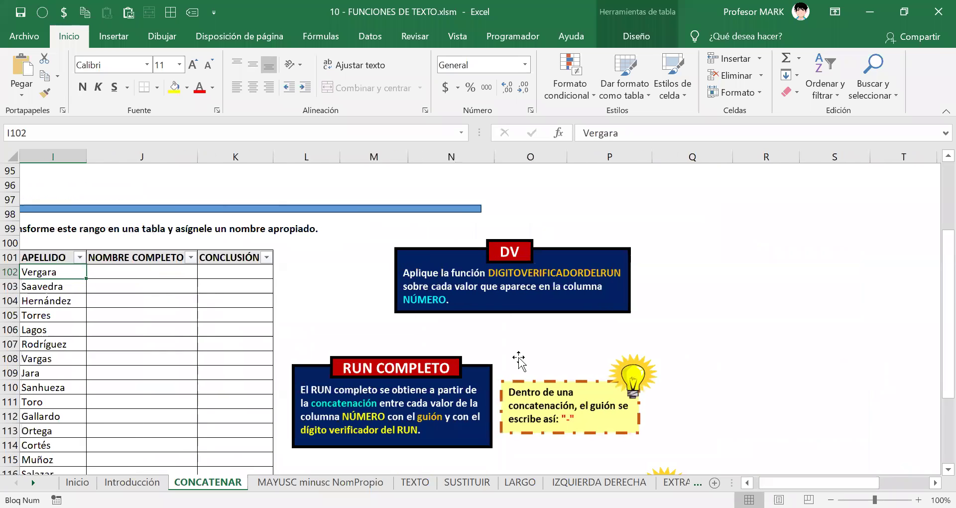
{"action": "left_click", "coordinate": [319, 324]}
{"action": "left_click_drag", "start_coordinate": [319, 323], "coordinate": [94, 219]}
{"action": "left_click", "coordinate": [438, 238]}
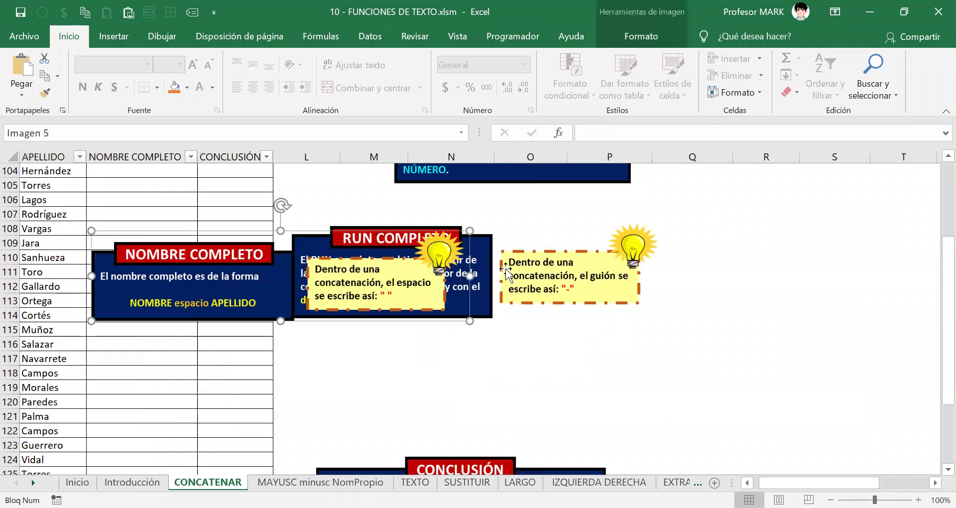
{"action": "left_click_drag", "start_coordinate": [438, 238], "coordinate": [541, 327]}
{"action": "left_click_drag", "start_coordinate": [491, 193], "coordinate": [597, 231]}
{"action": "left_click_drag", "start_coordinate": [521, 323], "coordinate": [630, 332]}
Place the NOMBRE COMPLETO note and its space hint near the empty NOMBRE COMPLETO column, below the first table rows.
{"action": "left_click_drag", "start_coordinate": [266, 312], "coordinate": [363, 275]}
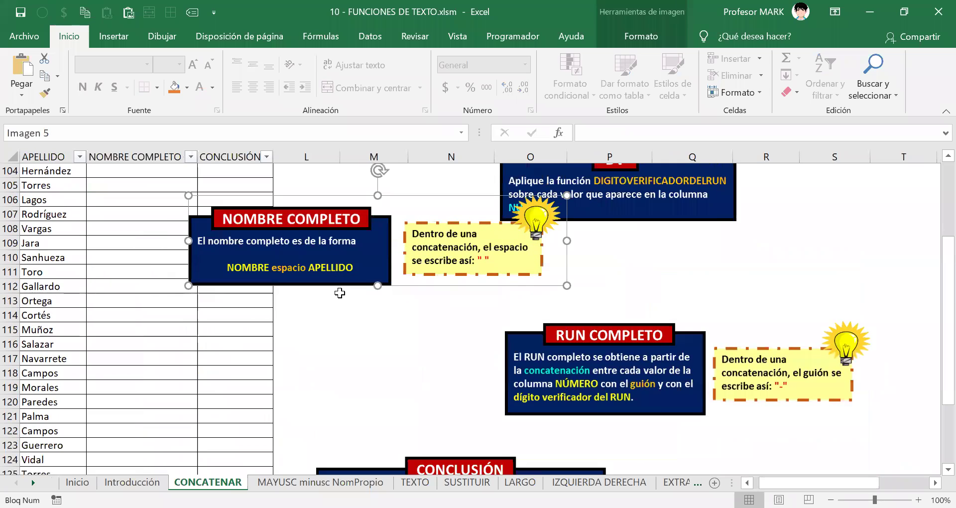
{"action": "scroll", "coordinate": [371, 318], "scroll_direction": "up", "scroll_amount": 1}
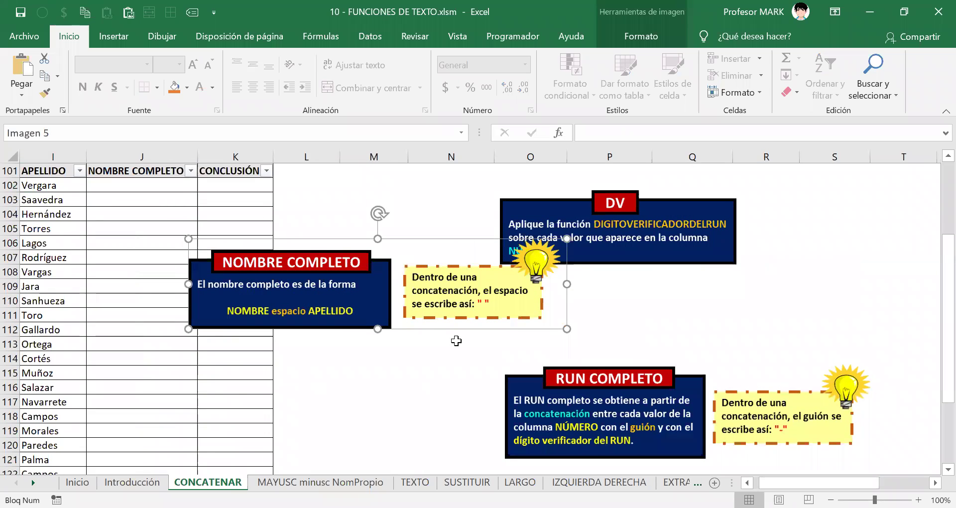
{"action": "scroll", "coordinate": [624, 334], "scroll_direction": "left", "scroll_amount": 6}
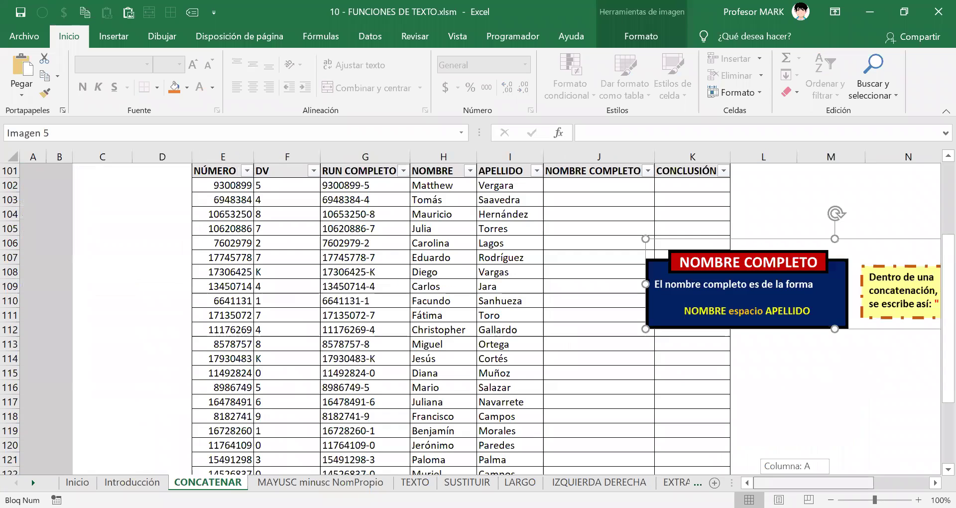
{"action": "scroll", "coordinate": [624, 334], "scroll_direction": "right", "scroll_amount": 2}
{"action": "left_click_drag", "start_coordinate": [624, 330], "coordinate": [561, 311]}
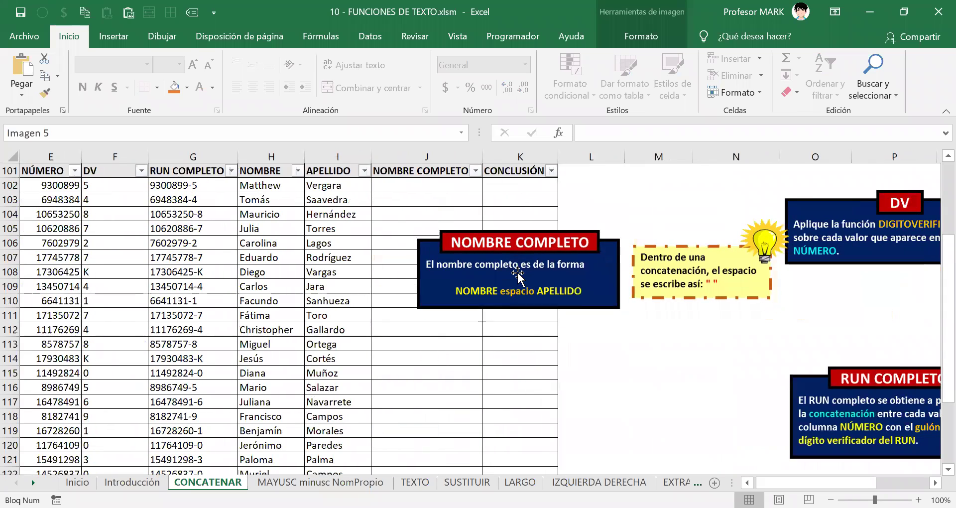
{"action": "scroll", "coordinate": [432, 271], "scroll_direction": "up", "scroll_amount": 2}
{"action": "left_click", "coordinate": [431, 271]}
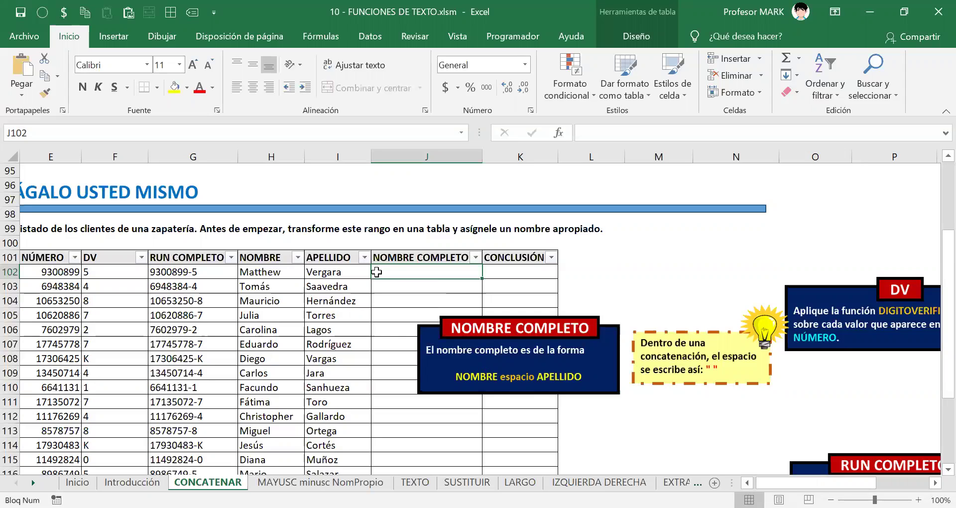
{"action": "type", "text": "="}
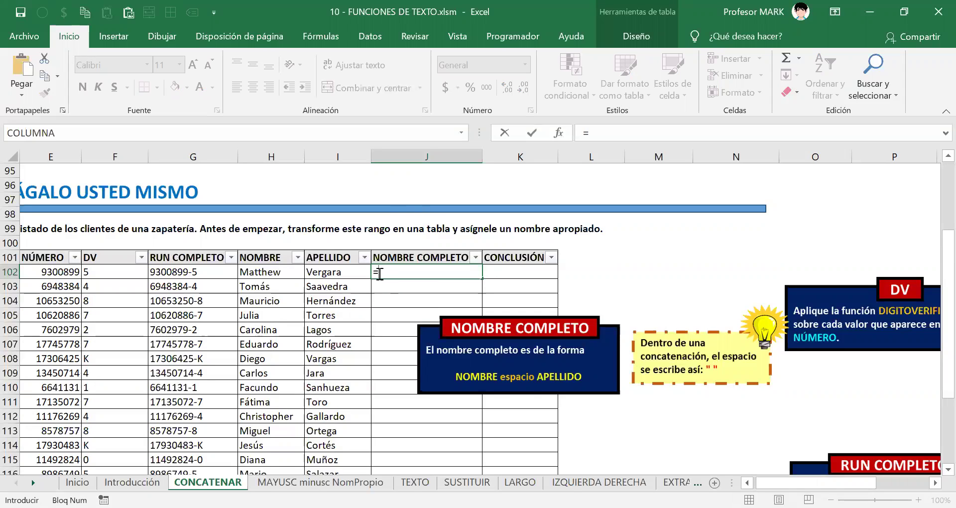
{"action": "left_click", "coordinate": [267, 271]}
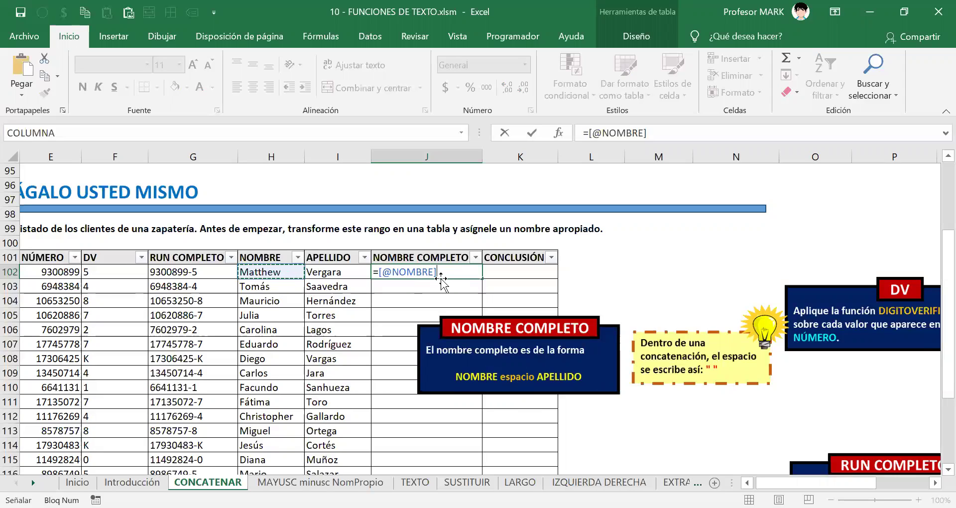
{"action": "type", "text": "&\" \"&"}
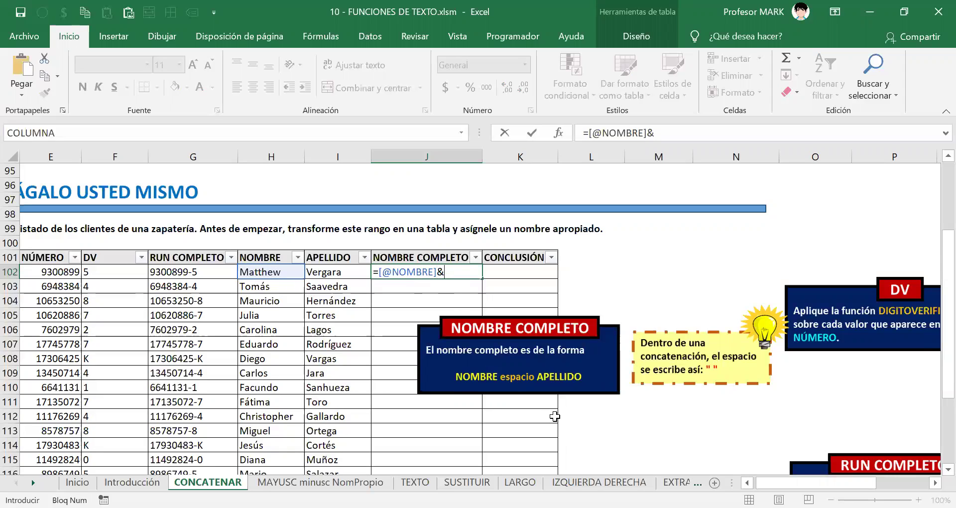
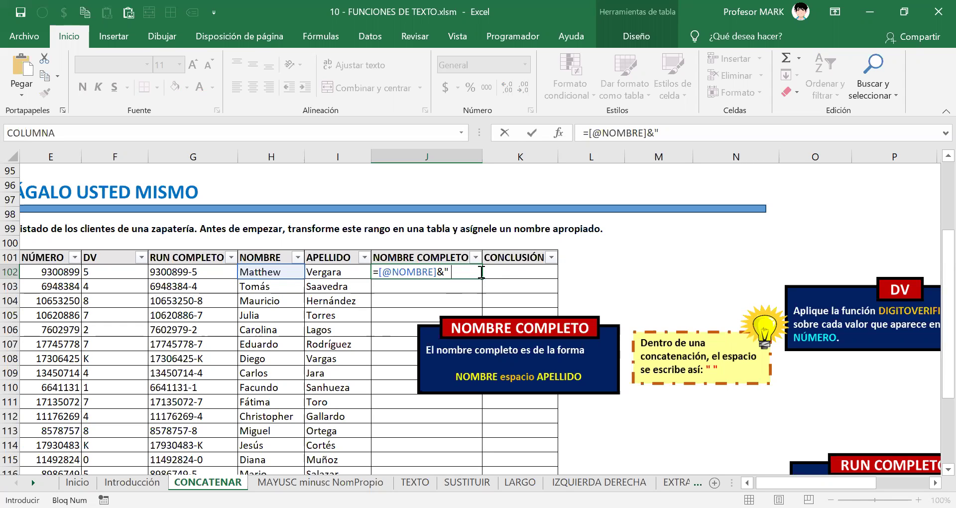
{"action": "type", "text": "\""}
{"action": "type", "text": "&"}
{"action": "left_click", "coordinate": [324, 272]}
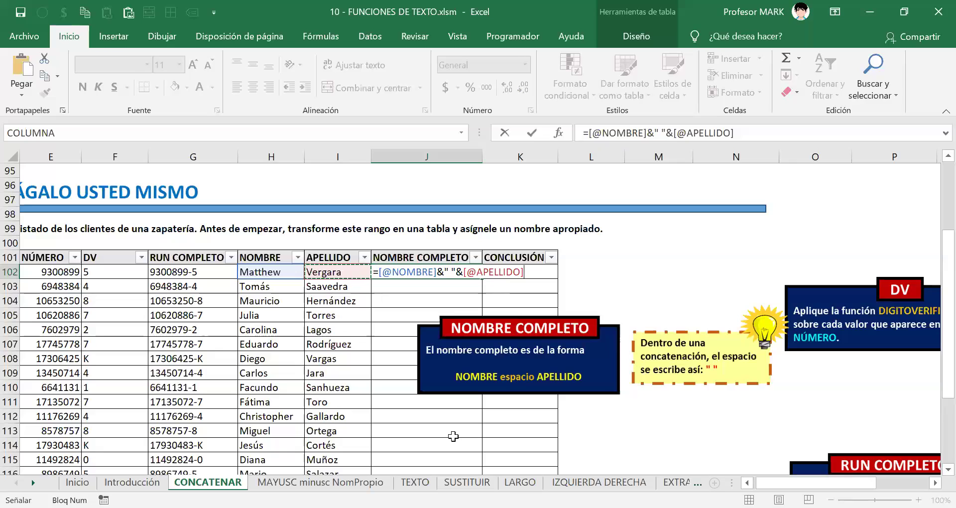
Copy the complete formula text and enter the formula in J102 to fill the NOMBRE COMPLETO column.
{"action": "left_click_drag", "start_coordinate": [527, 273], "coordinate": [386, 268]}
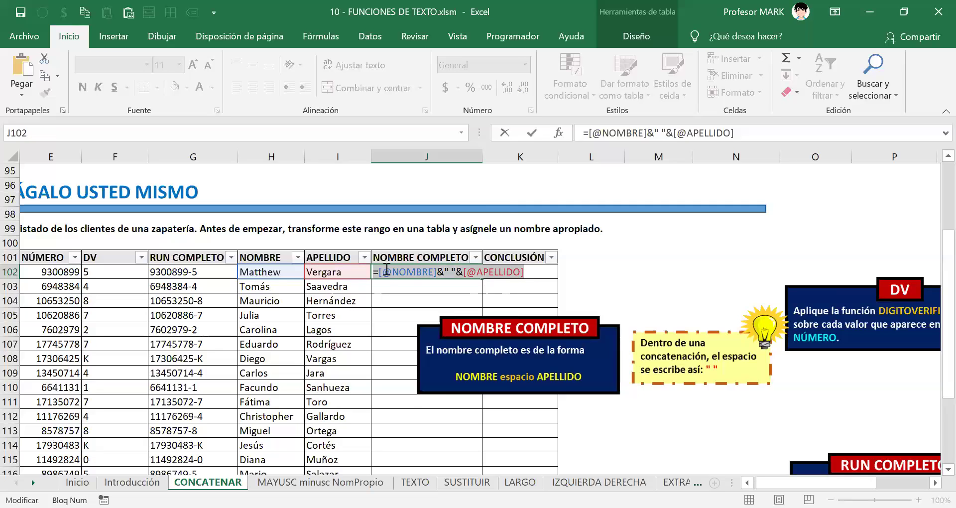
{"action": "right_click", "coordinate": [386, 269]}
{"action": "left_click", "coordinate": [414, 299]}
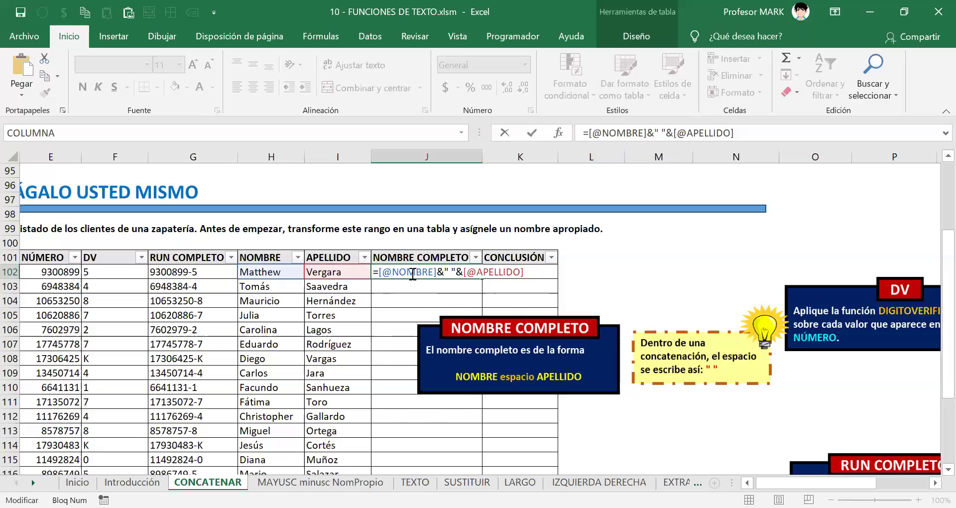
{"action": "key", "text": "Return"}
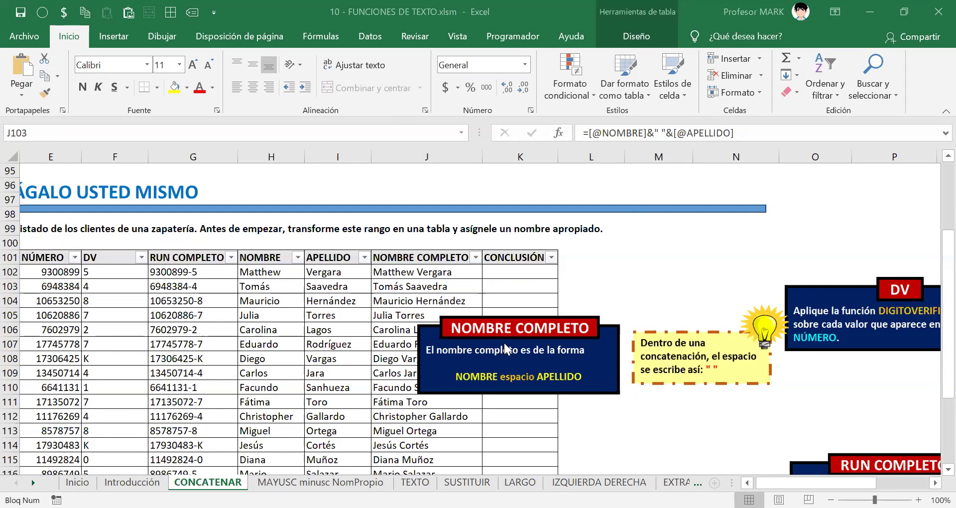
Move the NOMBRE COMPLETO note off the table and check the filled column down to its last row.
{"action": "left_click_drag", "start_coordinate": [504, 343], "coordinate": [602, 276]}
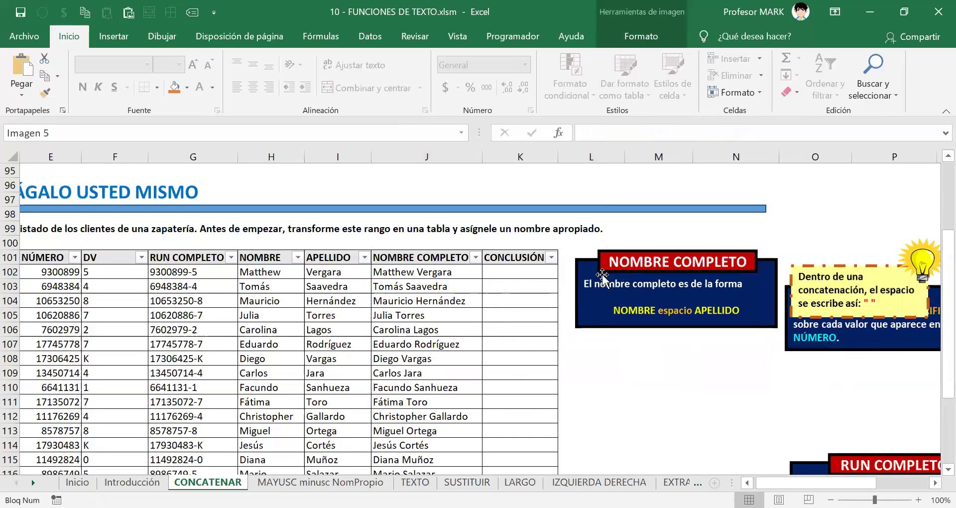
{"action": "scroll", "coordinate": [405, 281], "scroll_direction": "down", "scroll_amount": 4}
{"action": "scroll", "coordinate": [409, 274], "scroll_direction": "up", "scroll_amount": 2}
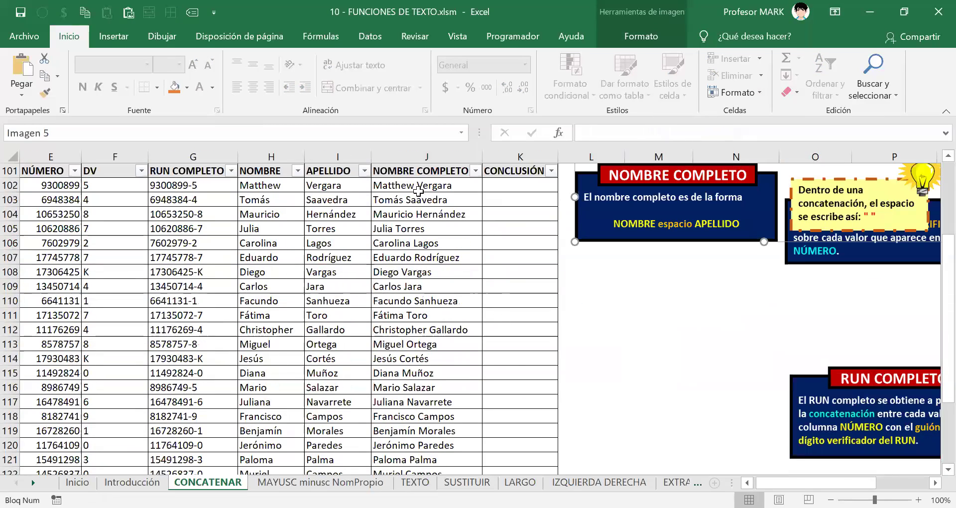
{"action": "left_click", "coordinate": [418, 191]}
{"action": "scroll", "coordinate": [416, 270], "scroll_direction": "down", "scroll_amount": 11}
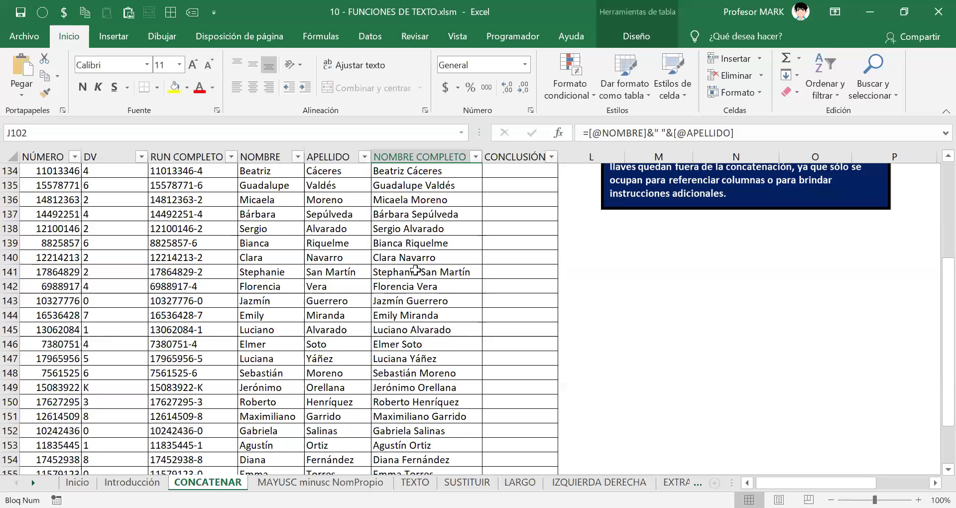
{"action": "scroll", "coordinate": [415, 270], "scroll_direction": "down", "scroll_amount": 20}
{"action": "scroll", "coordinate": [413, 273], "scroll_direction": "up", "scroll_amount": 6}
{"action": "scroll", "coordinate": [413, 272], "scroll_direction": "down", "scroll_amount": 6}
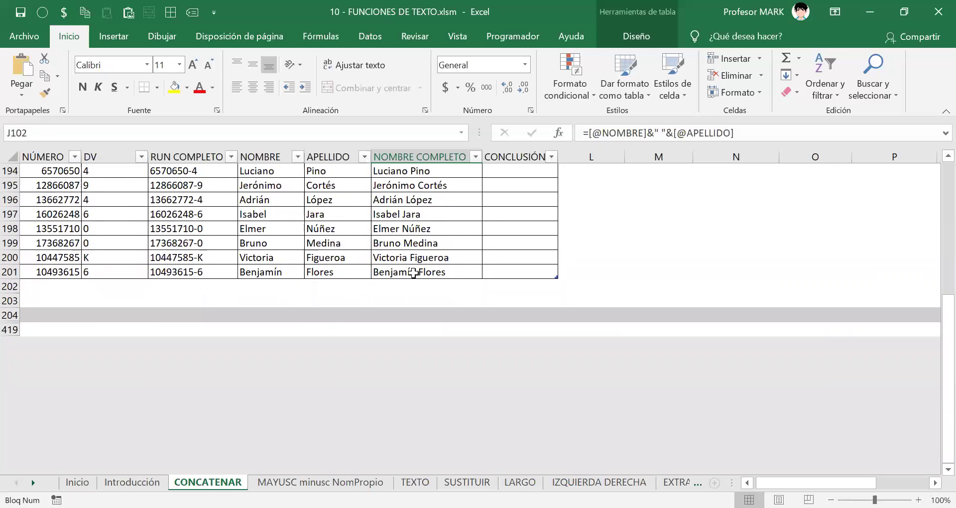
Hide the stray row 419 beneath the gray row that closes the sheet.
{"action": "left_click", "coordinate": [10, 329]}
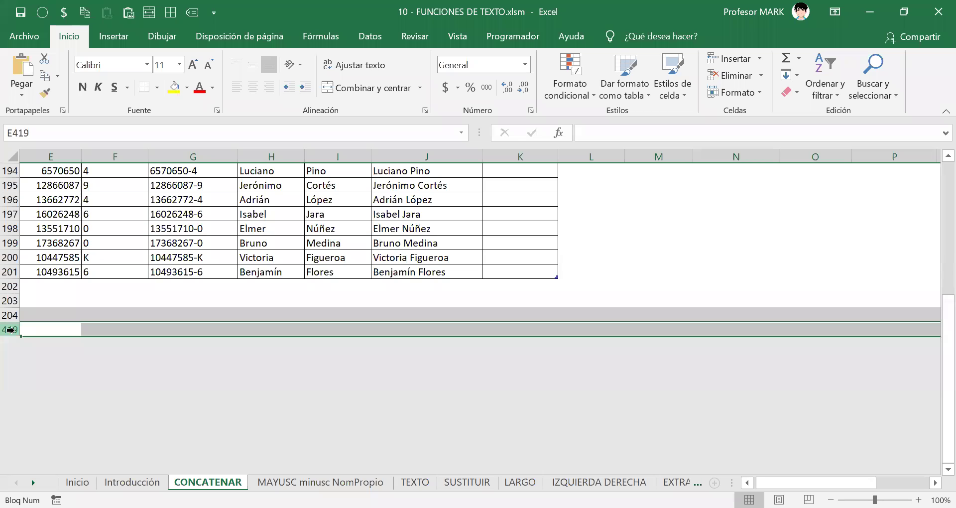
{"action": "right_click", "coordinate": [32, 307]}
{"action": "left_click", "coordinate": [32, 306]}
{"action": "left_click", "coordinate": [96, 285]}
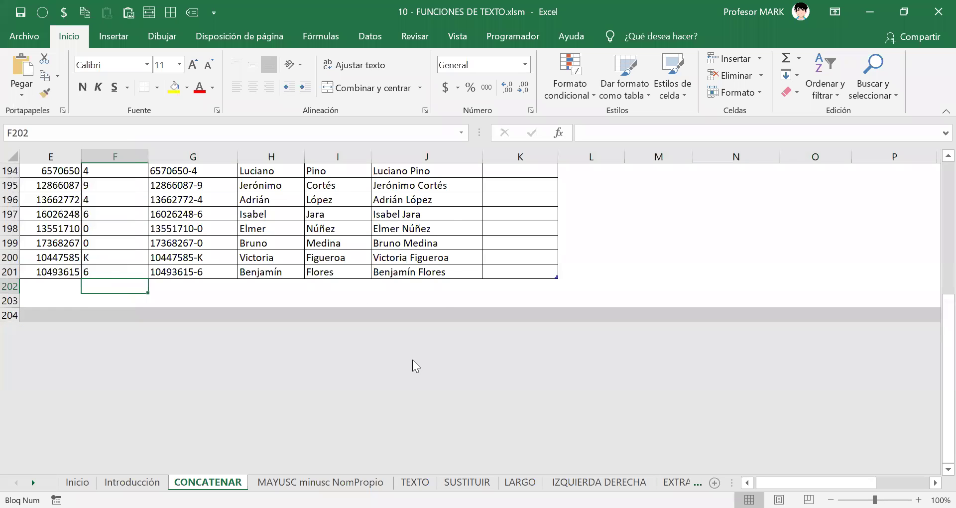
{"action": "scroll", "coordinate": [409, 362], "scroll_direction": "up", "scroll_amount": 4}
{"action": "scroll", "coordinate": [409, 364], "scroll_direction": "down", "scroll_amount": 3}
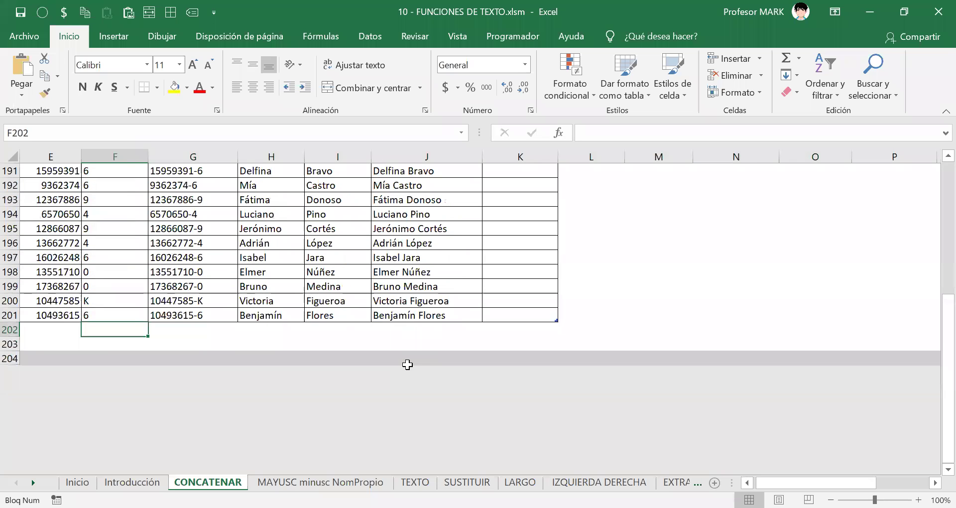
{"action": "scroll", "coordinate": [407, 364], "scroll_direction": "up", "scroll_amount": 8}
{"action": "scroll", "coordinate": [379, 333], "scroll_direction": "up", "scroll_amount": 8}
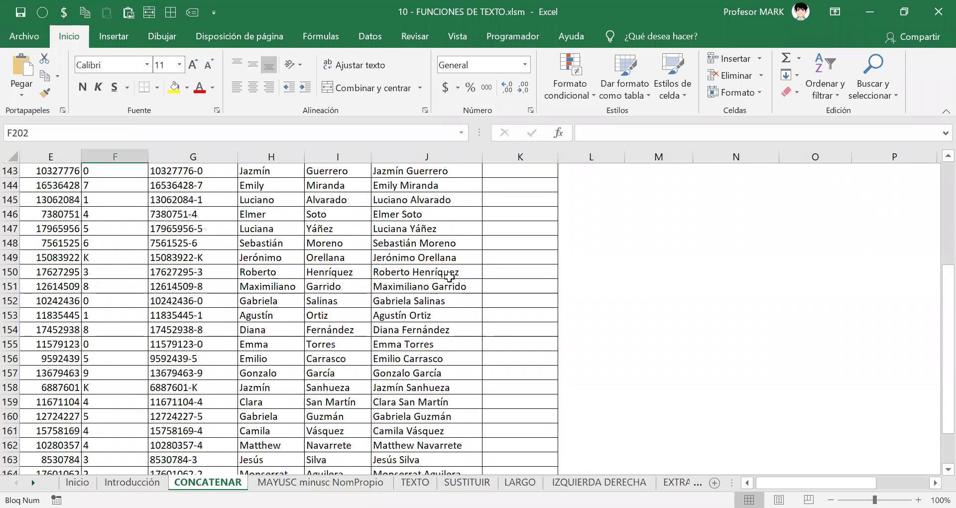
{"action": "scroll", "coordinate": [428, 294], "scroll_direction": "up", "scroll_amount": 10}
{"action": "scroll", "coordinate": [433, 272], "scroll_direction": "up", "scroll_amount": 6}
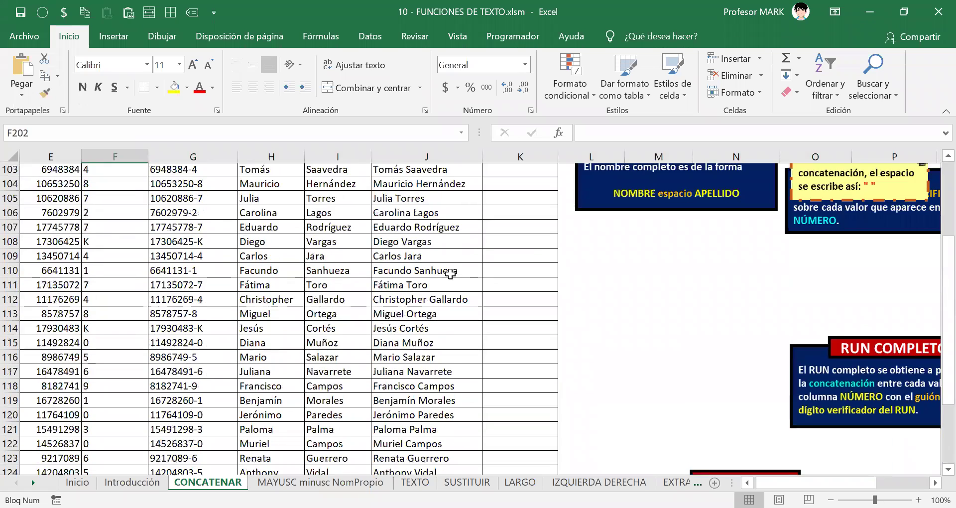
{"action": "double_click", "coordinate": [418, 271]}
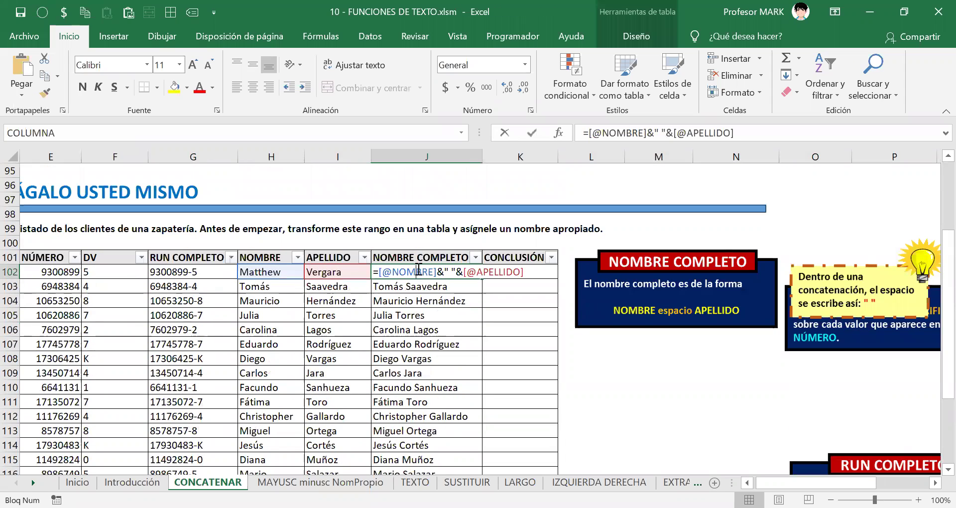
{"action": "left_click", "coordinate": [452, 270]}
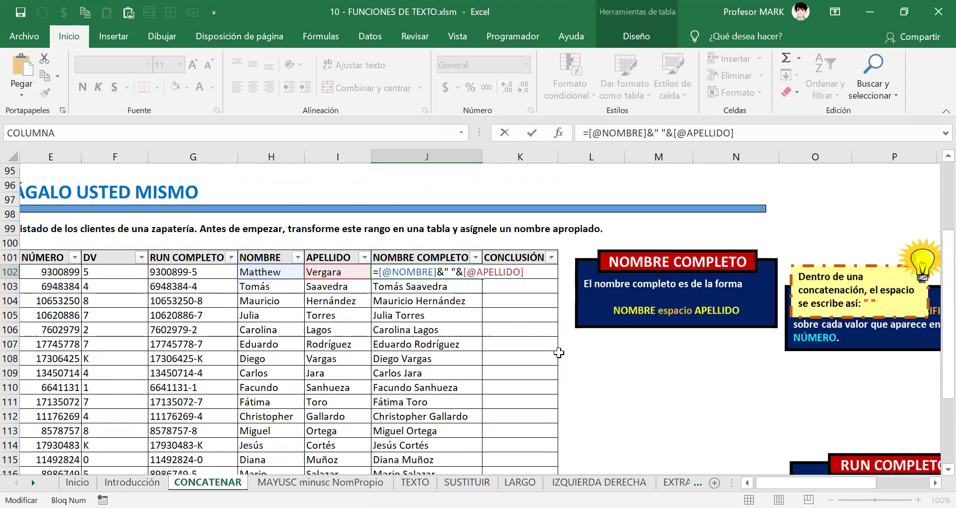
{"action": "key", "text": "BackSpace"}
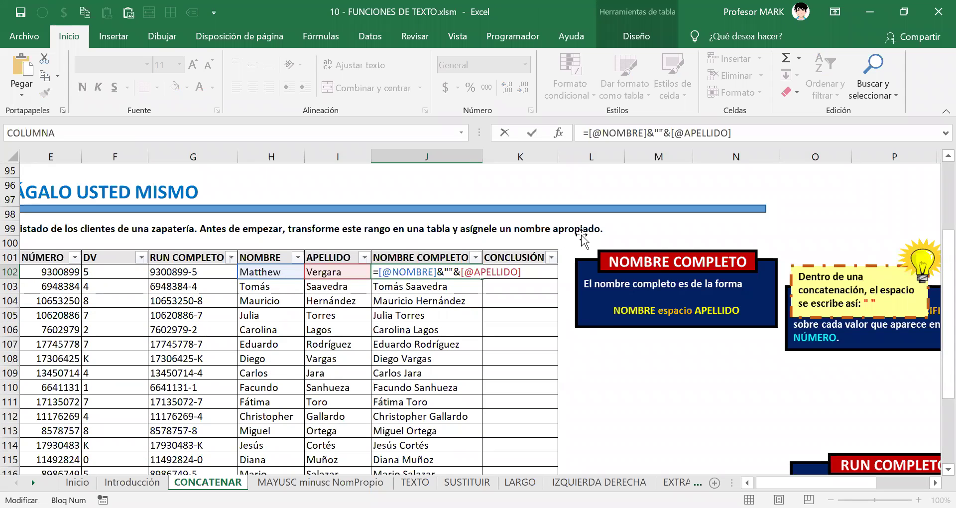
{"action": "key", "text": "Return"}
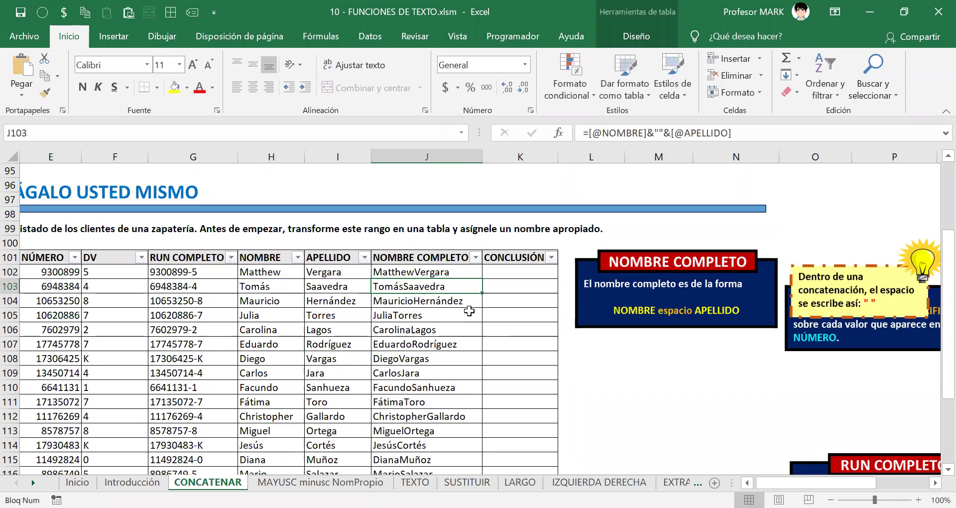
Insert the filler text "iwiheiuhewtuhtuehtuihegdsgbdhgbdfs" between the quotes of J102's formula and apply it to the whole column.
{"action": "scroll", "coordinate": [443, 310], "scroll_direction": "down", "scroll_amount": 1}
{"action": "scroll", "coordinate": [442, 311], "scroll_direction": "down", "scroll_amount": 15}
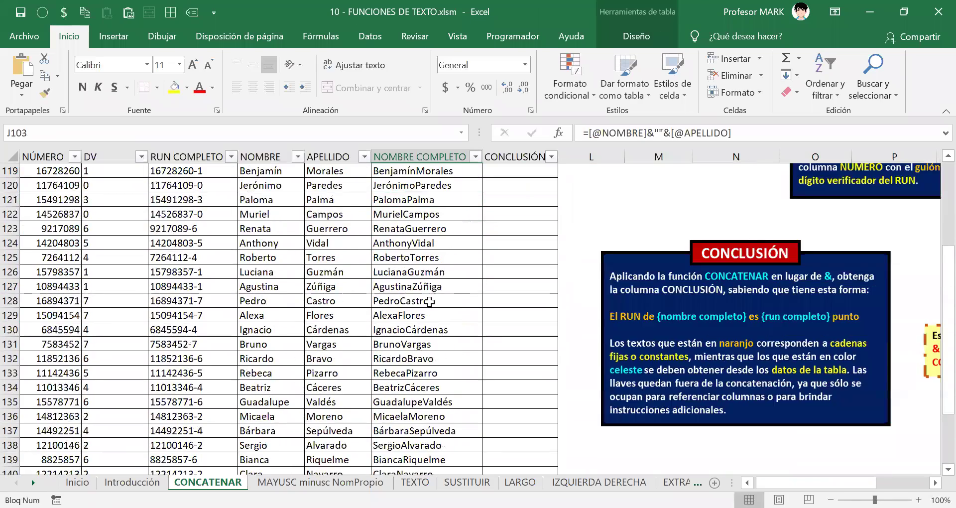
{"action": "scroll", "coordinate": [432, 324], "scroll_direction": "down", "scroll_amount": 12}
{"action": "scroll", "coordinate": [448, 343], "scroll_direction": "up", "scroll_amount": 18}
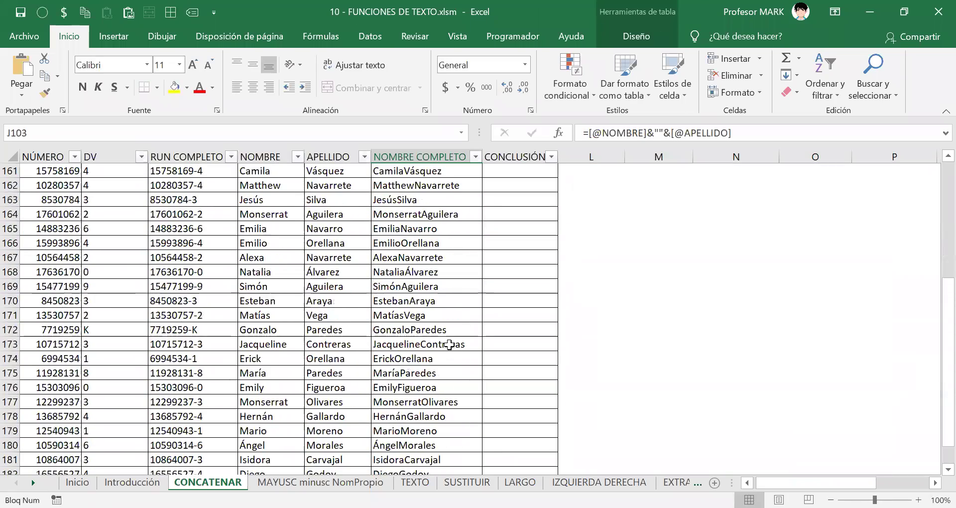
{"action": "scroll", "coordinate": [449, 344], "scroll_direction": "up", "scroll_amount": 8}
{"action": "left_click", "coordinate": [440, 186]}
{"action": "double_click", "coordinate": [440, 186]}
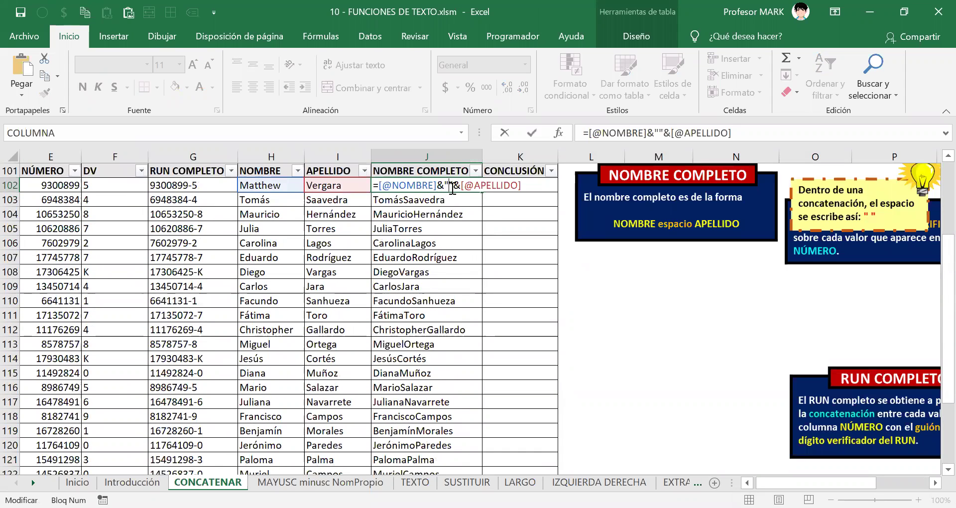
{"action": "type", "text": "iwiheiuhewtuhtuehtuihegdsgbdhgb"}
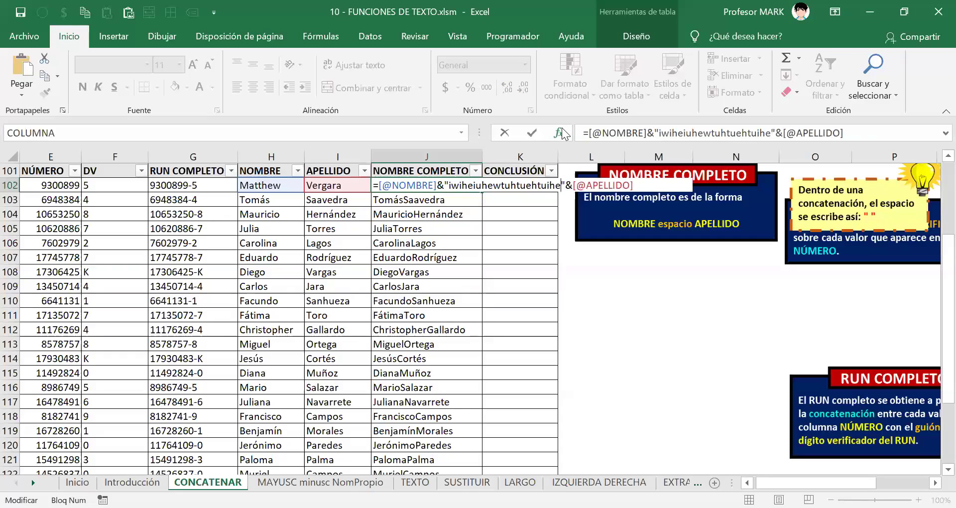
{"action": "type", "text": "dfs"}
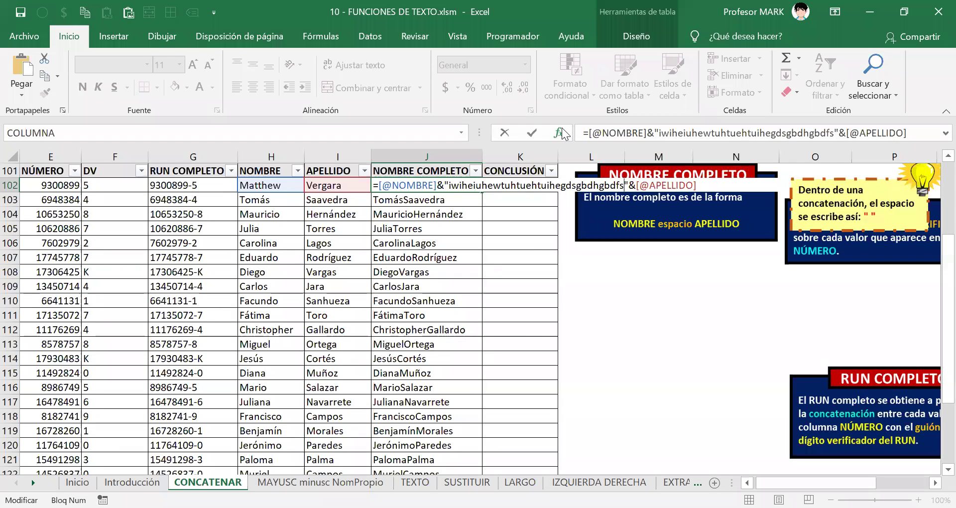
{"action": "key", "text": "Return"}
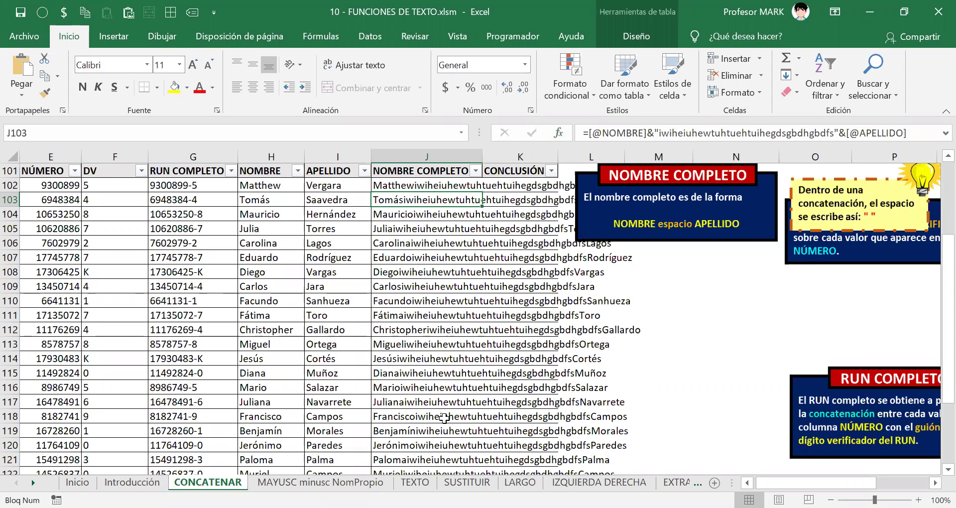
{"action": "left_click", "coordinate": [394, 186]}
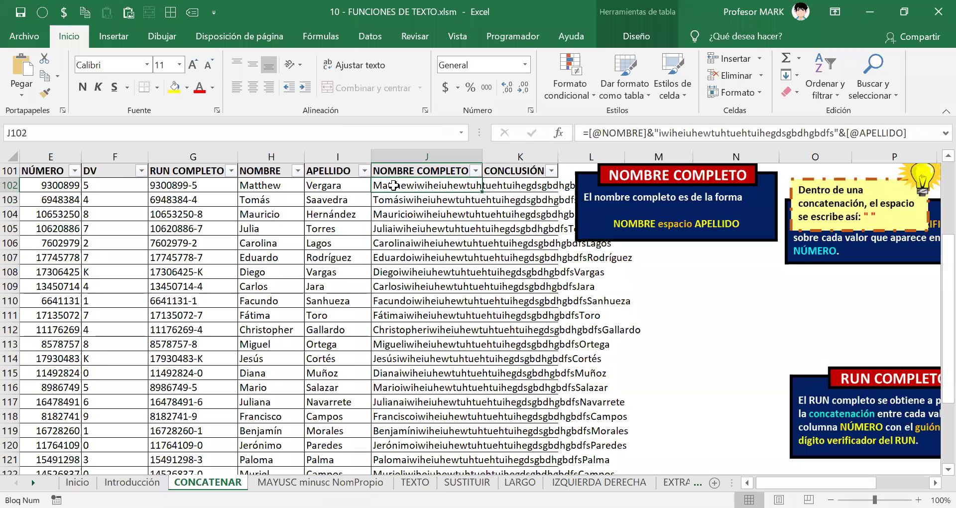
{"action": "double_click", "coordinate": [394, 185]}
{"action": "left_click_drag", "start_coordinate": [448, 185], "coordinate": [624, 185]}
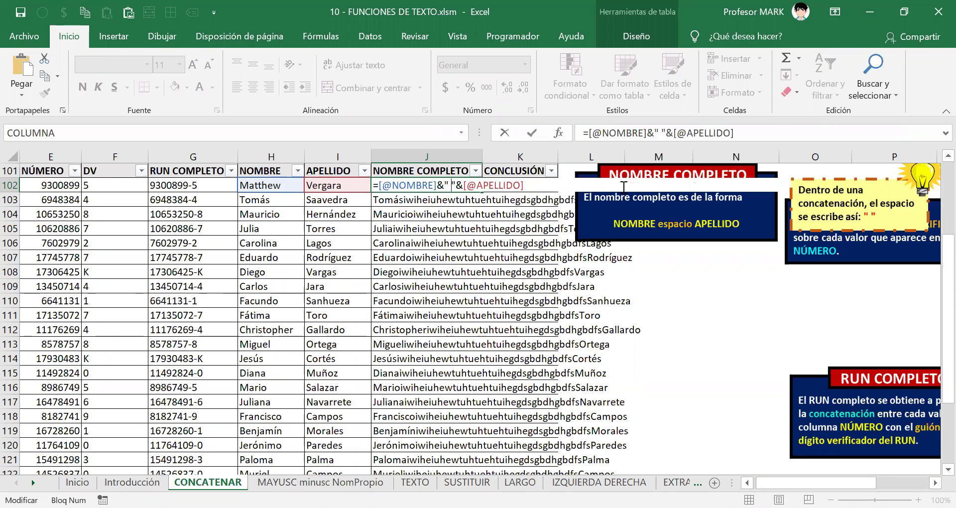
{"action": "key", "text": "Return"}
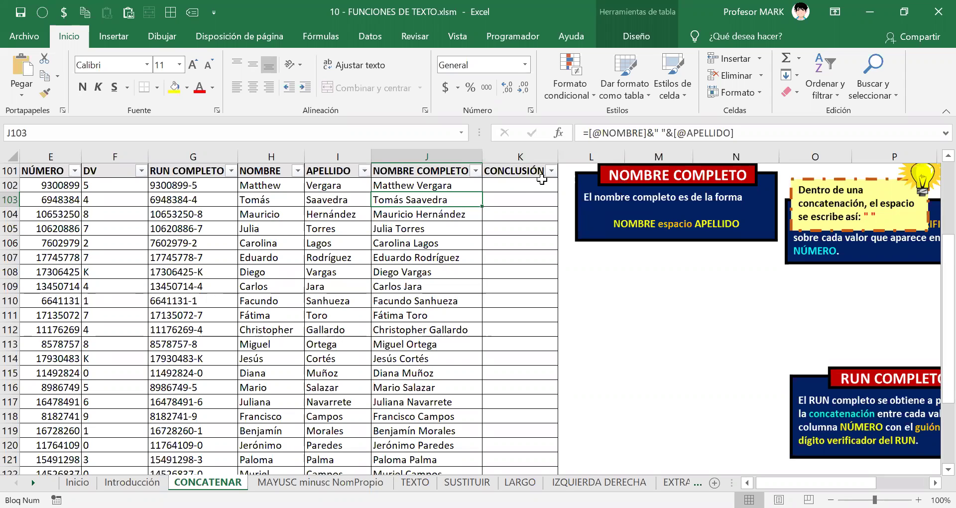
Pull the CONCLUSIÓN note up and toward the table, over the columns next to rows 116 to 129.
{"action": "left_click", "coordinate": [516, 188]}
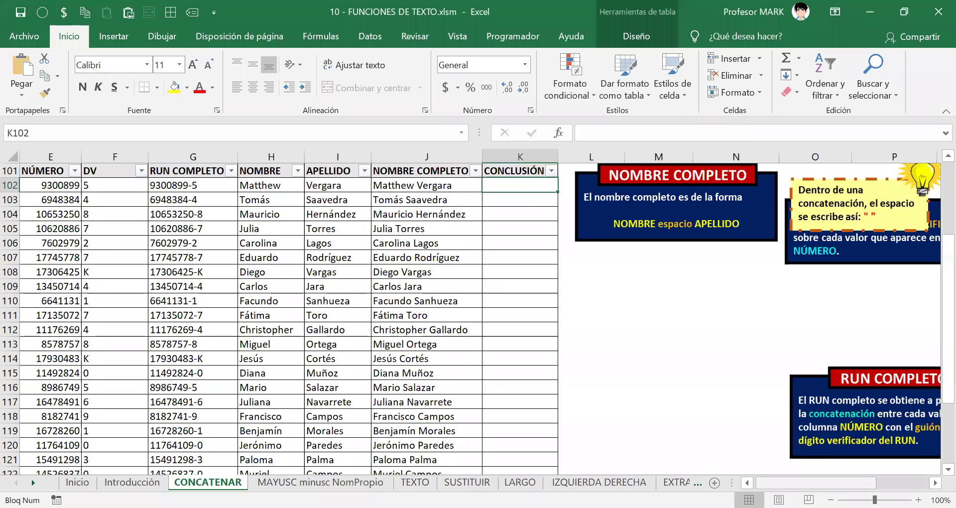
{"action": "scroll", "coordinate": [871, 325], "scroll_direction": "right", "scroll_amount": 3}
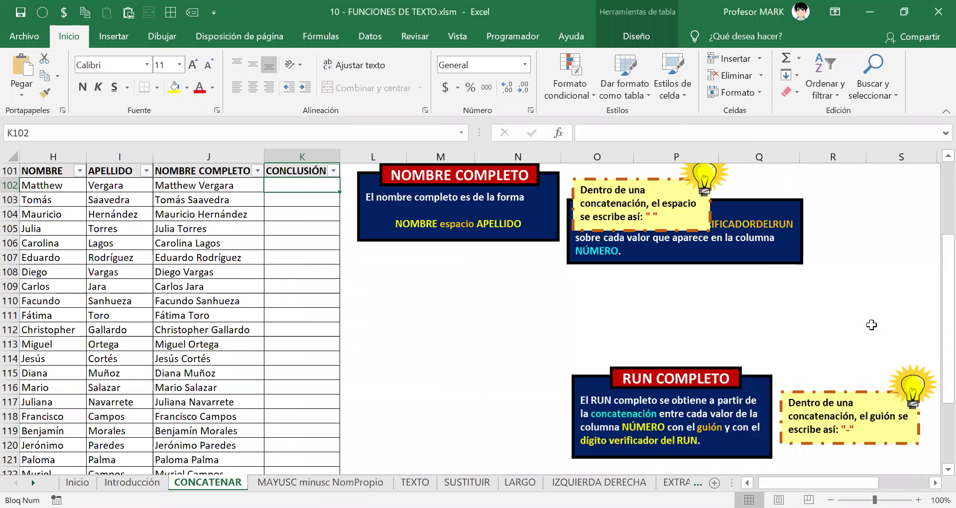
{"action": "left_click", "coordinate": [617, 437]}
{"action": "scroll", "coordinate": [618, 437], "scroll_direction": "down", "scroll_amount": 5}
{"action": "left_click_drag", "start_coordinate": [672, 386], "coordinate": [364, 296]}
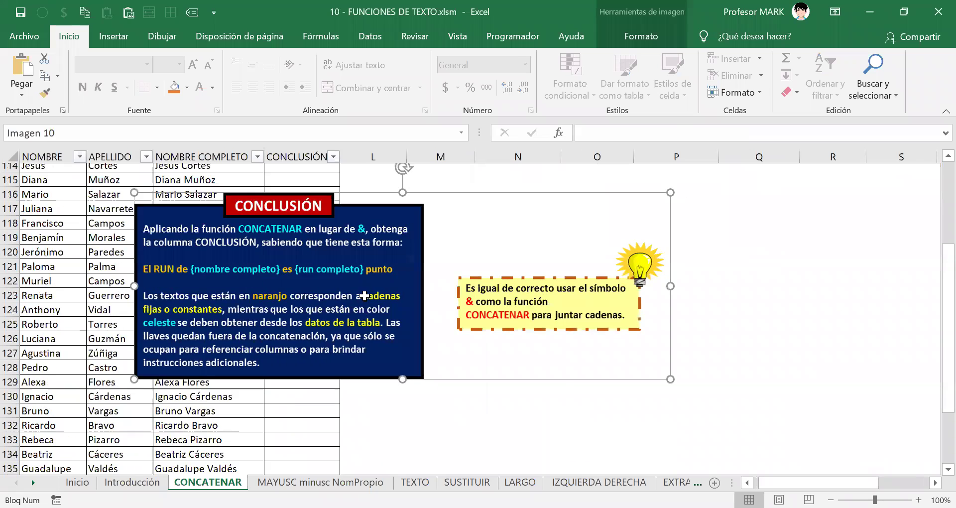
Shift the NOMBRE COMPLETO, DV and RUN COMPLETO notes away from the table to around columns P to R, stacked without overlapping.
{"action": "scroll", "coordinate": [365, 295], "scroll_direction": "up", "scroll_amount": 4}
{"action": "left_click", "coordinate": [645, 264]}
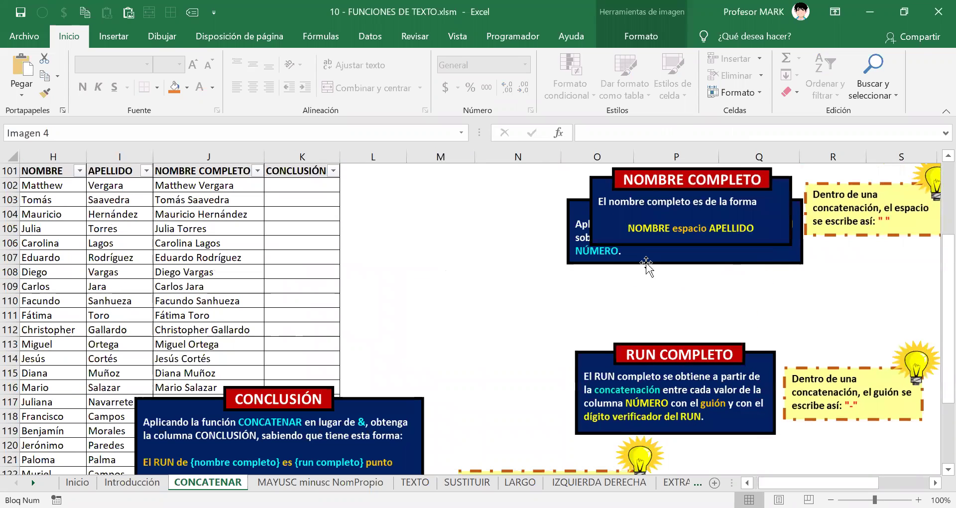
{"action": "left_click_drag", "start_coordinate": [663, 225], "coordinate": [758, 221]}
{"action": "left_click_drag", "start_coordinate": [655, 191], "coordinate": [733, 261]}
{"action": "left_click_drag", "start_coordinate": [662, 388], "coordinate": [744, 410]}
{"action": "left_click", "coordinate": [663, 307]}
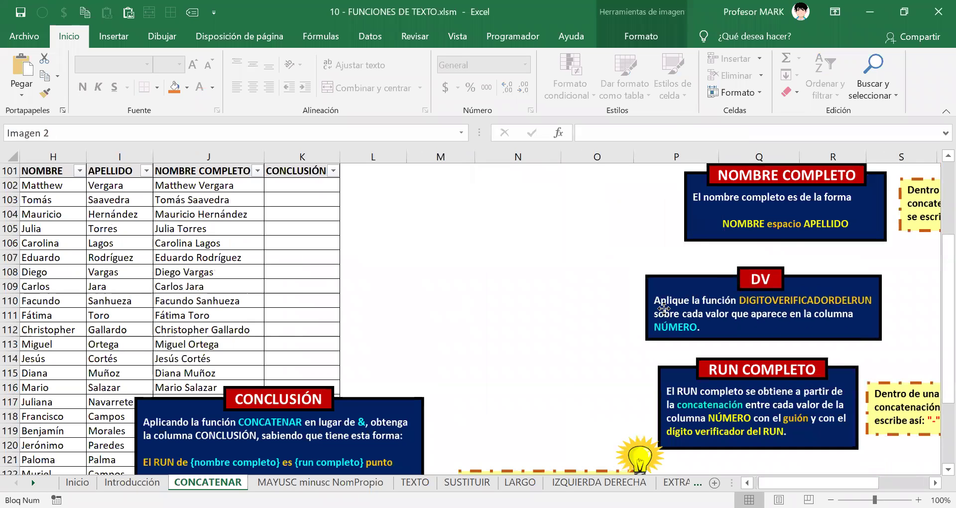
Place the CONCLUSIÓN note directly beside the CONCLUSIÓN column, level with the table's header and first rows.
{"action": "left_click_drag", "start_coordinate": [290, 438], "coordinate": [524, 239]}
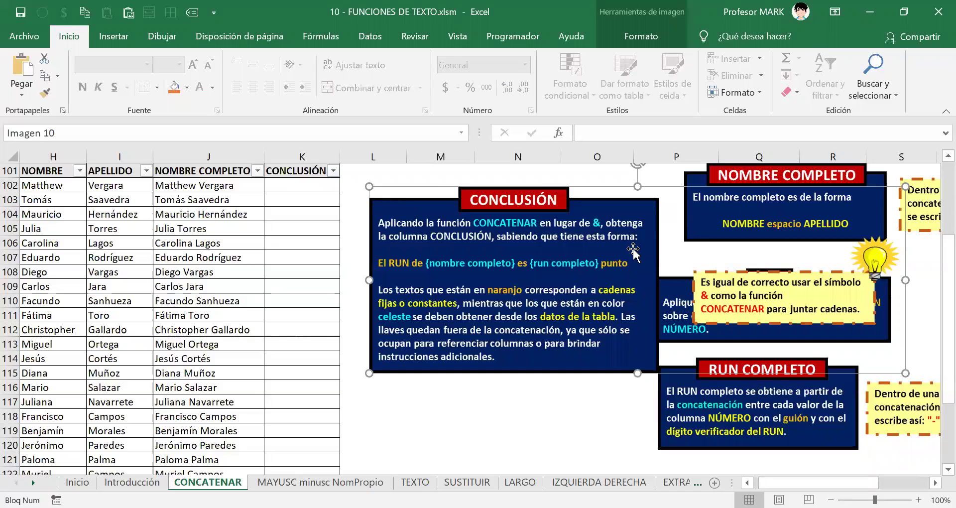
{"action": "left_click", "coordinate": [288, 185]}
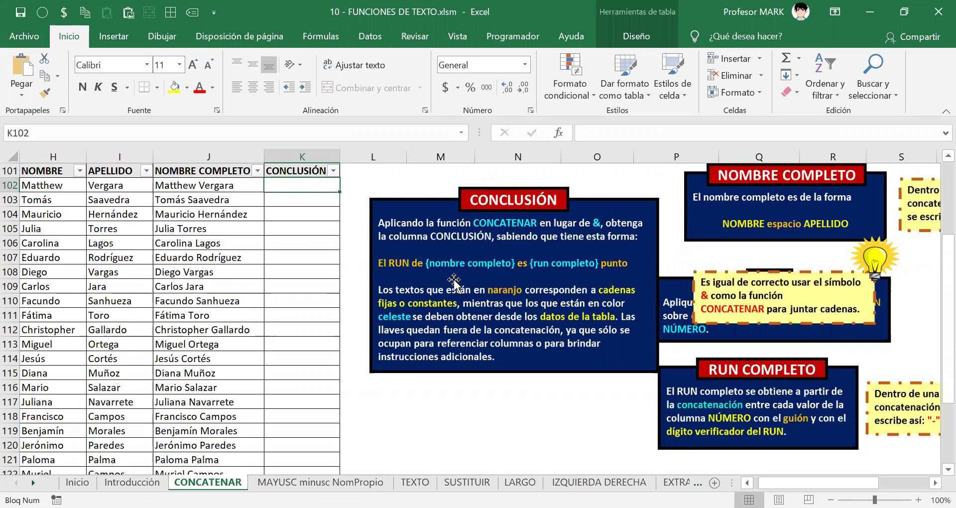
{"action": "scroll", "coordinate": [576, 258], "scroll_direction": "down", "scroll_amount": 1}
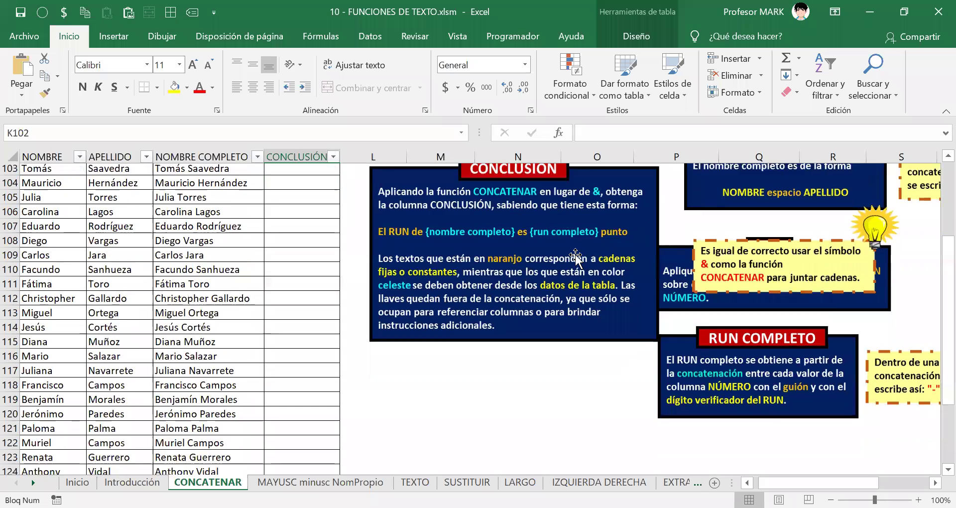
{"action": "scroll", "coordinate": [574, 260], "scroll_direction": "up", "scroll_amount": 2}
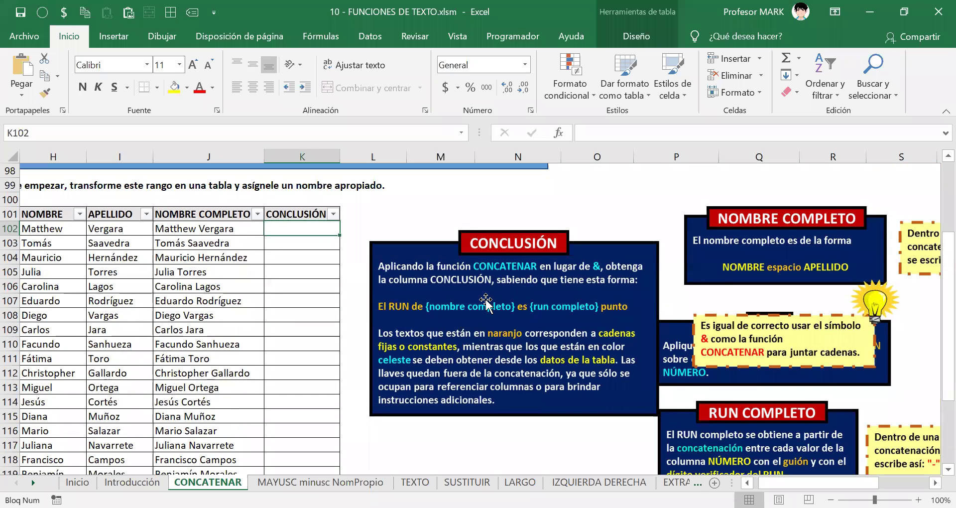
{"action": "scroll", "coordinate": [485, 303], "scroll_direction": "down", "scroll_amount": 1}
{"action": "scroll", "coordinate": [255, 209], "scroll_direction": "up", "scroll_amount": 1}
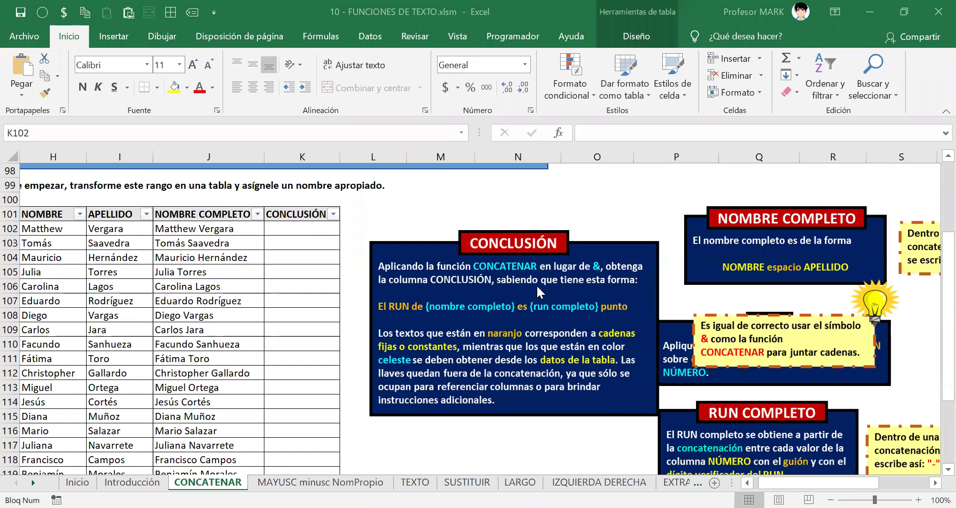
{"action": "left_click", "coordinate": [424, 344]}
{"action": "left_click_drag", "start_coordinate": [424, 344], "coordinate": [407, 313]}
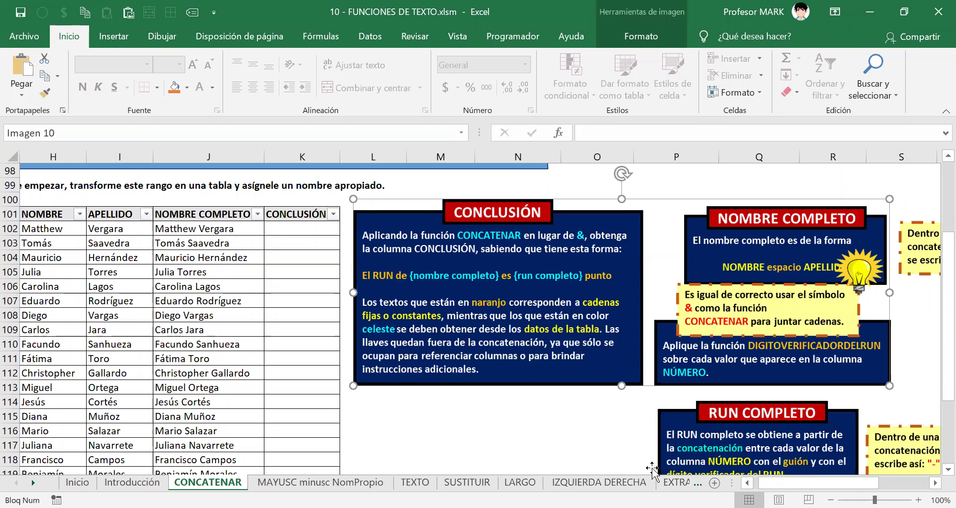
Review the RUN COMPLETO and NOMBRE COMPLETO cells of row 102 alongside the CONCLUSIÓN note's instructions.
{"action": "left_click", "coordinate": [192, 228]}
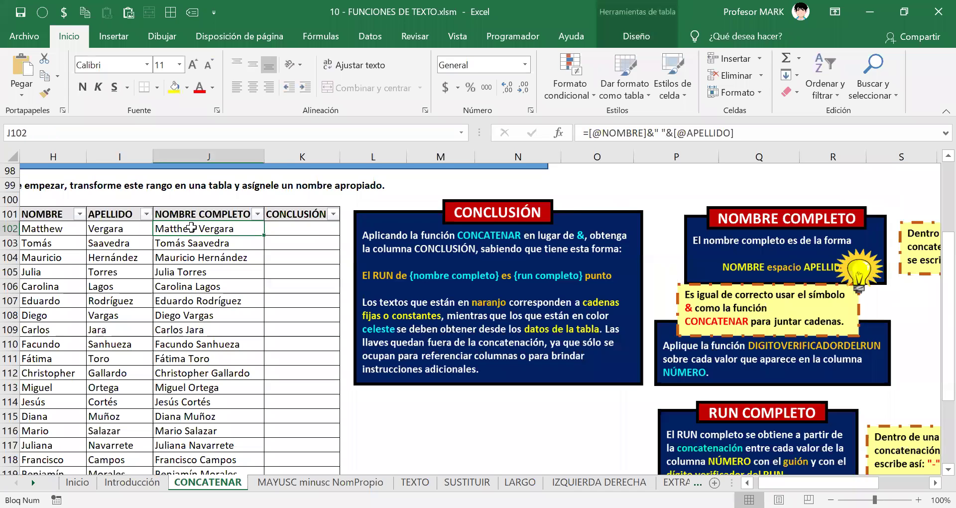
{"action": "key", "text": "Left"}
{"action": "key", "text": "Left"}
{"action": "key", "text": "Left"}
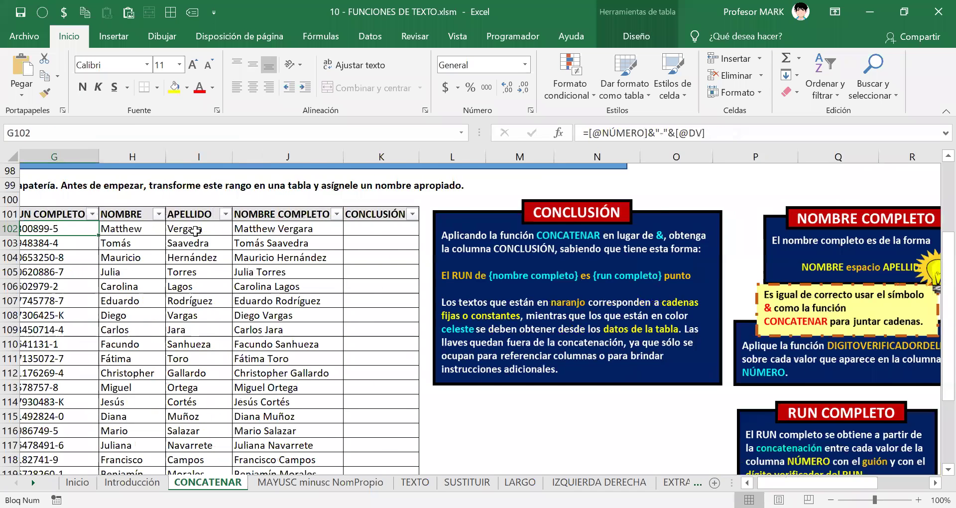
{"action": "scroll", "coordinate": [195, 230], "scroll_direction": "left", "scroll_amount": 3}
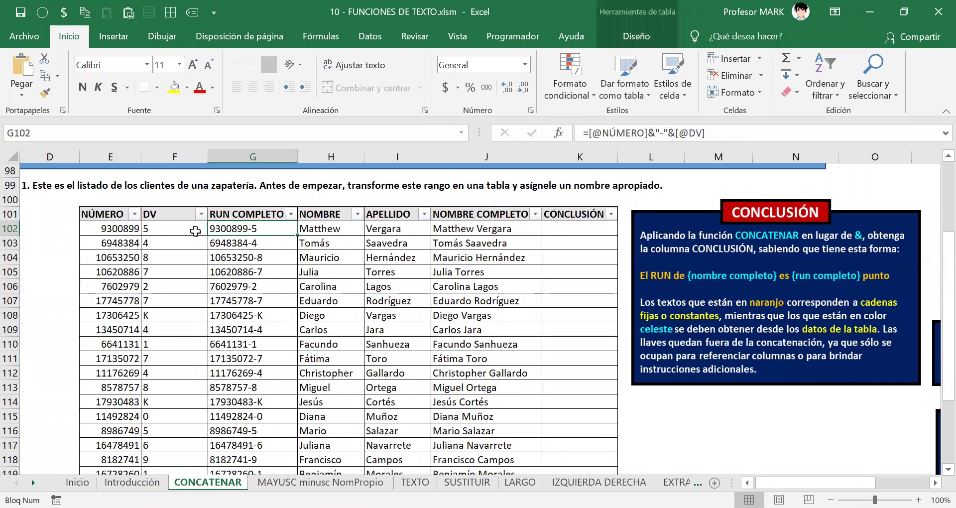
{"action": "key", "text": "Right"}
{"action": "key", "text": "Right"}
{"action": "key", "text": "Right"}
{"action": "key", "text": "Right"}
{"action": "key", "text": "Right"}
{"action": "key", "text": "Right"}
{"action": "key", "text": "Right"}
{"action": "key", "text": "Right"}
{"action": "key", "text": "Right"}
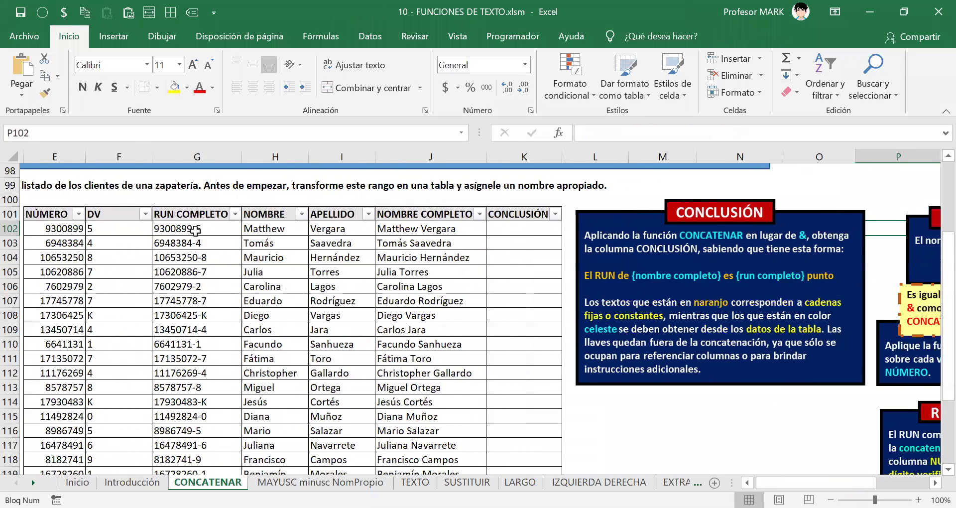
{"action": "key", "text": "Right"}
{"action": "key", "text": "Right"}
{"action": "key", "text": "Right"}
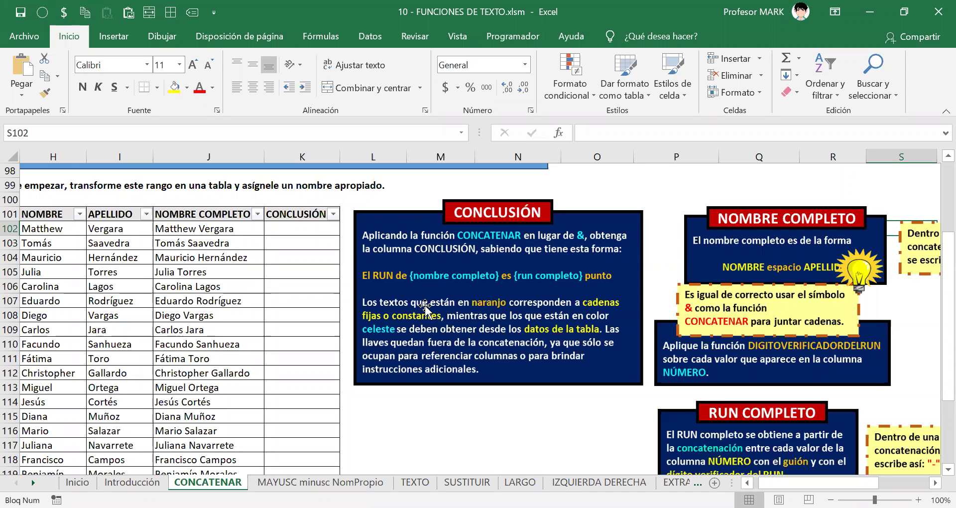
Start the CONCLUSIÓN formula in K102 with the constant text ="El RUN de".
{"action": "left_click", "coordinate": [305, 227]}
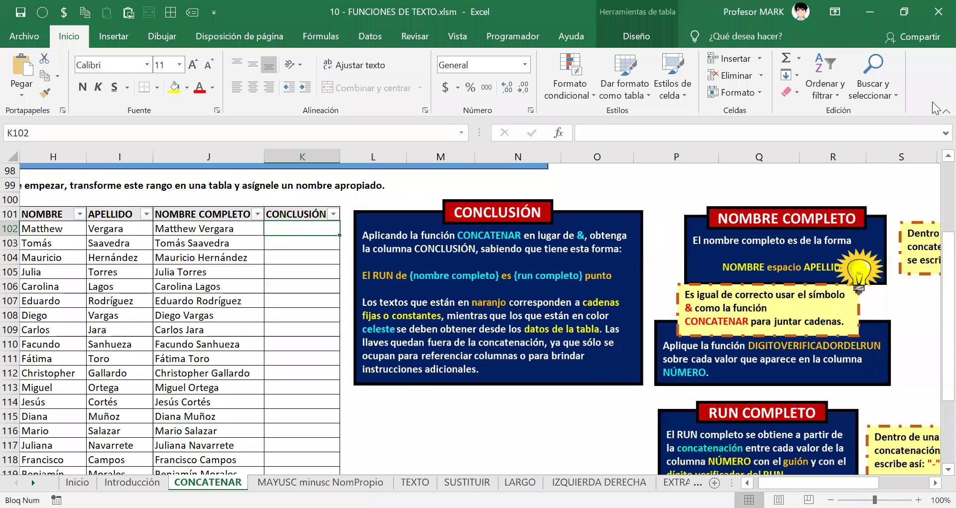
{"action": "key", "text": "Left"}
{"action": "key", "text": "Left"}
{"action": "key", "text": "Left"}
{"action": "key", "text": "Left"}
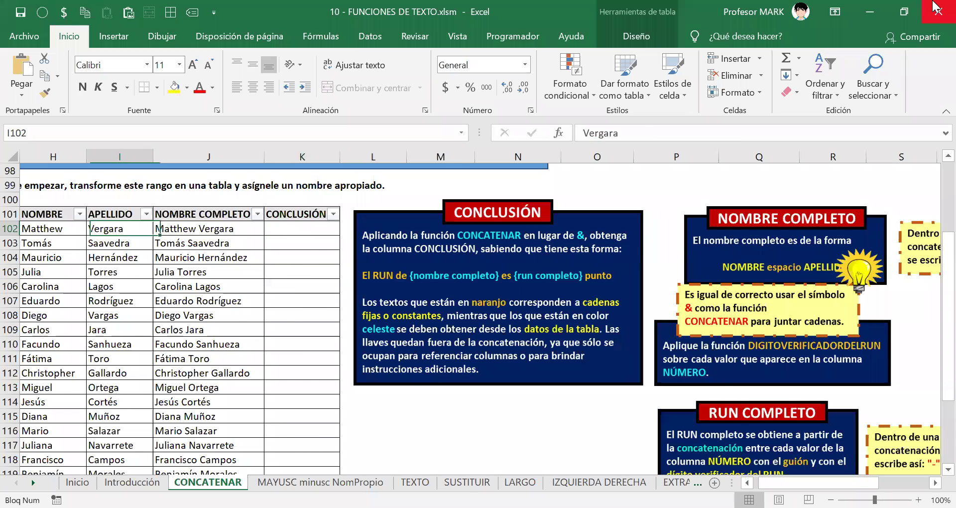
{"action": "key", "text": "Right"}
{"action": "key", "text": "Right"}
{"action": "key", "text": "Right"}
{"action": "key", "text": "Right"}
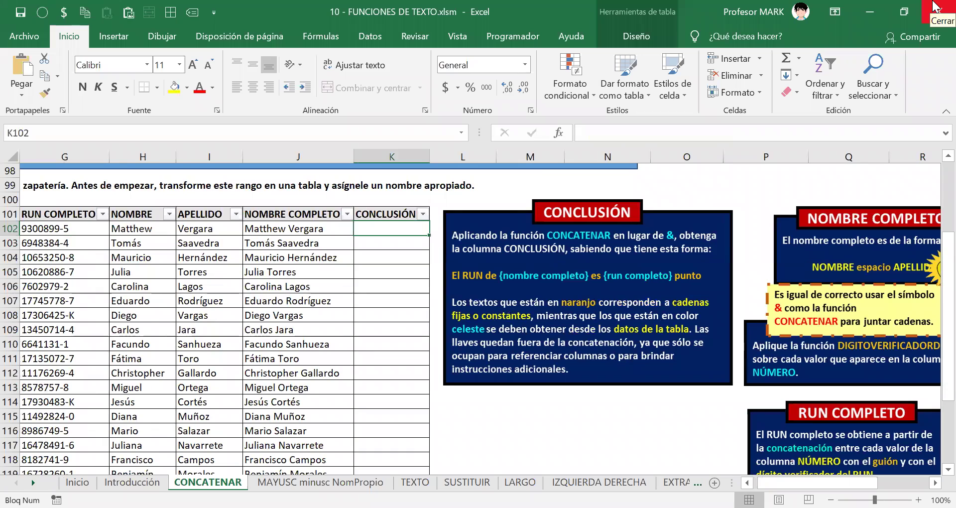
{"action": "type", "text": "="}
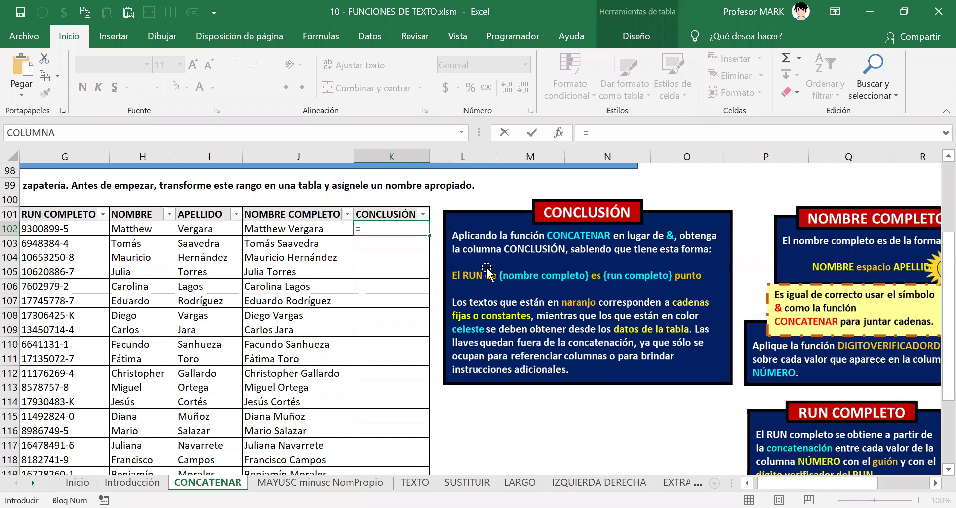
{"action": "type", "text": "\"El RUN de"}
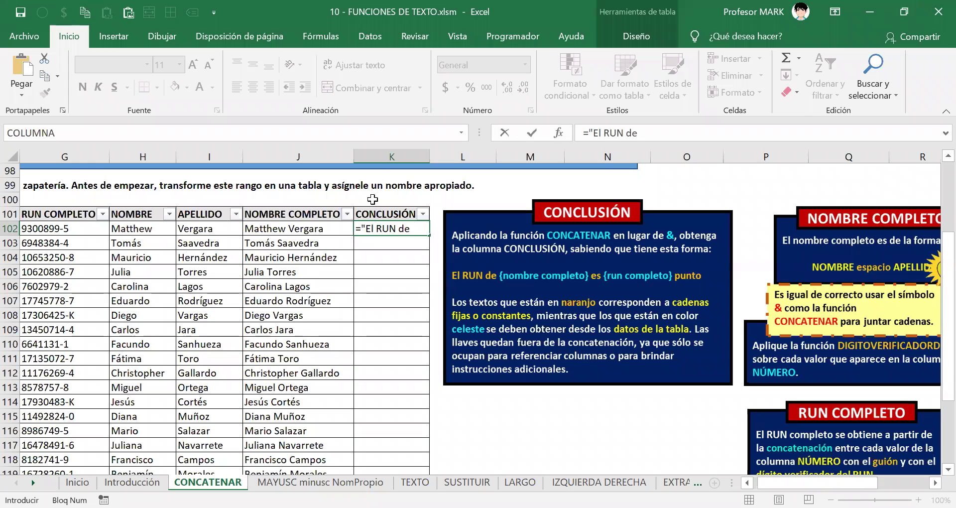
{"action": "left_click", "coordinate": [419, 228]}
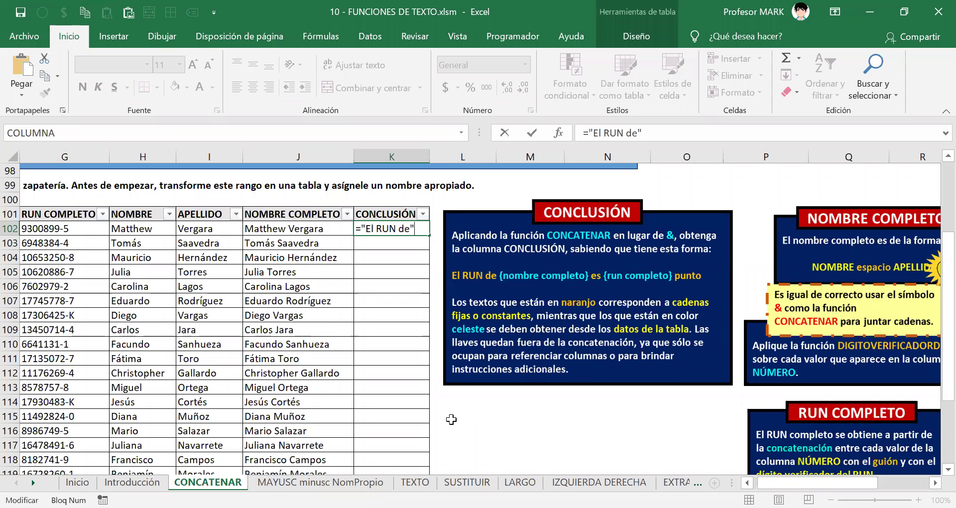
Extend the K102 formula with the row's NOMBRE COMPLETO reference and the constant text "es", joining each part with &.
{"action": "type", "text": "&"}
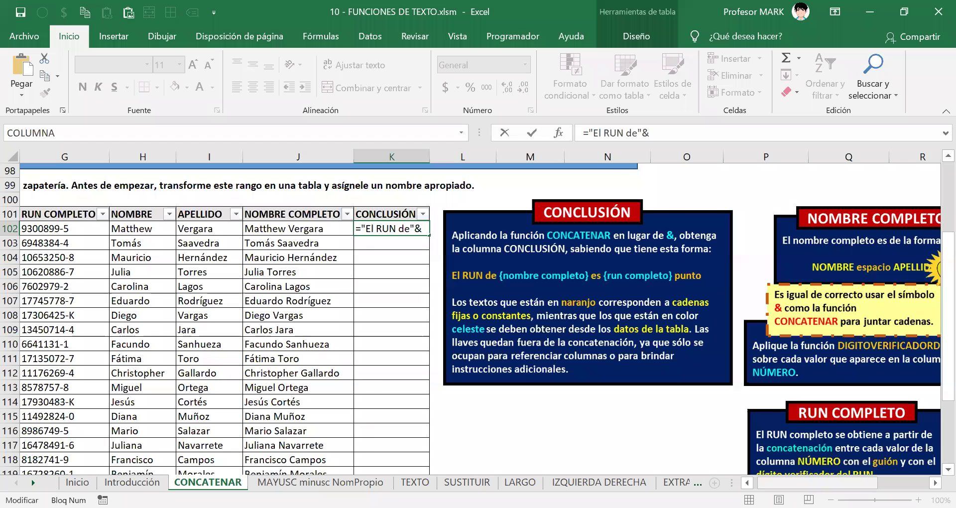
{"action": "scroll", "coordinate": [527, 230], "scroll_direction": "left", "scroll_amount": 3}
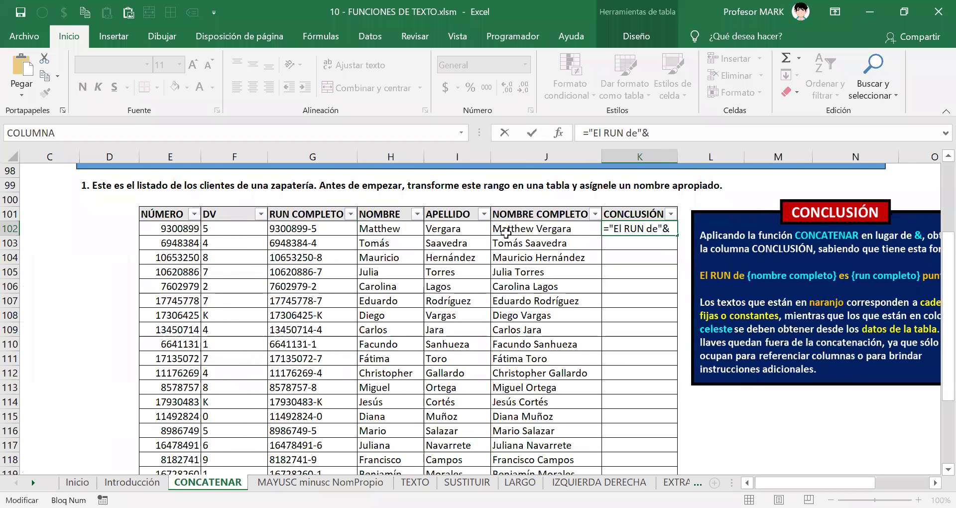
{"action": "left_click", "coordinate": [546, 228]}
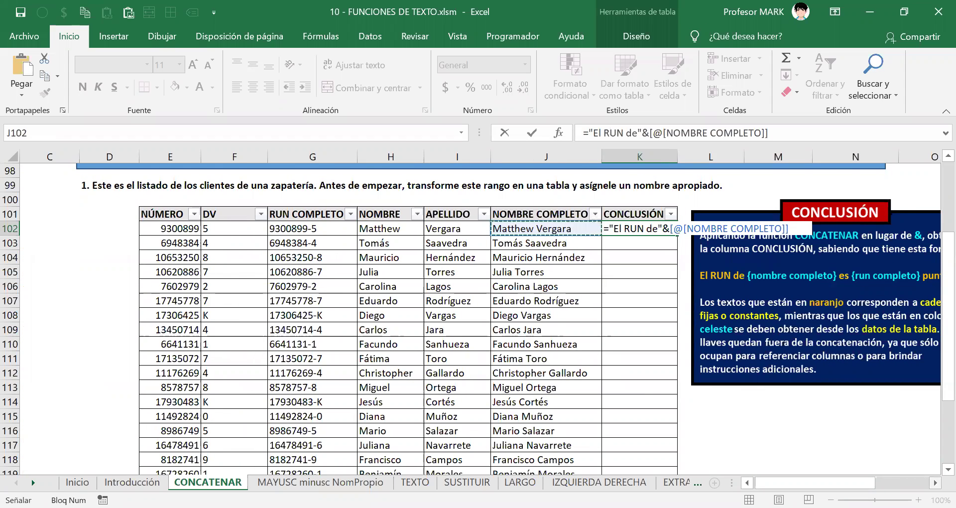
{"action": "scroll", "coordinate": [338, 225], "scroll_direction": "right", "scroll_amount": 5}
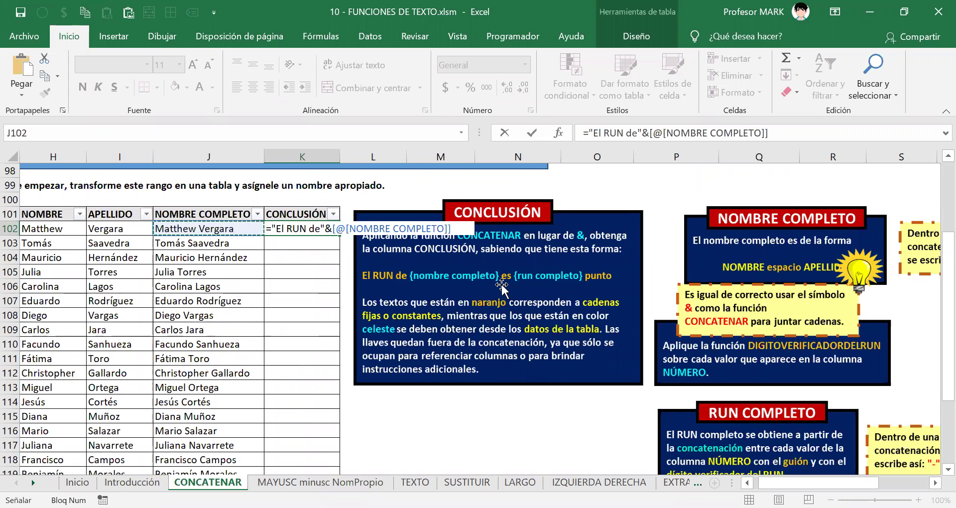
{"action": "type", "text": "&"}
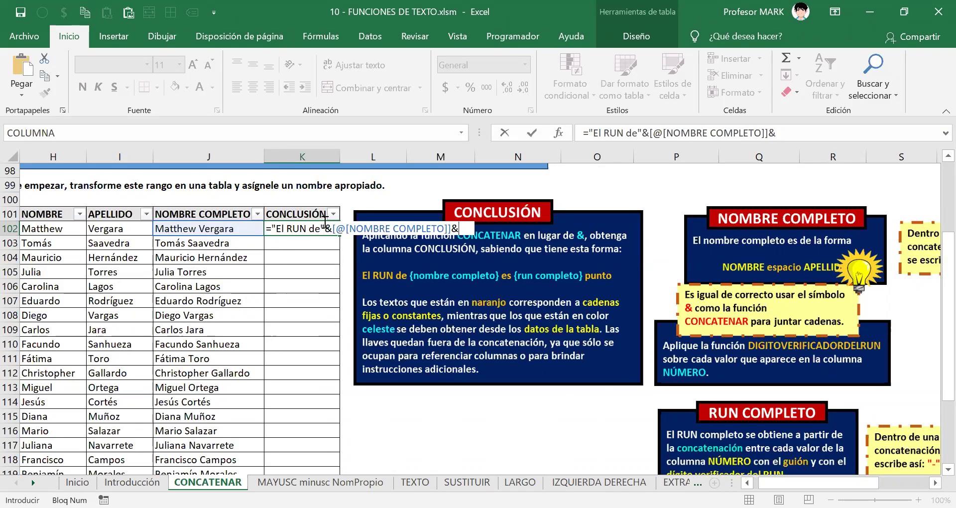
{"action": "type", "text": "\"es\""}
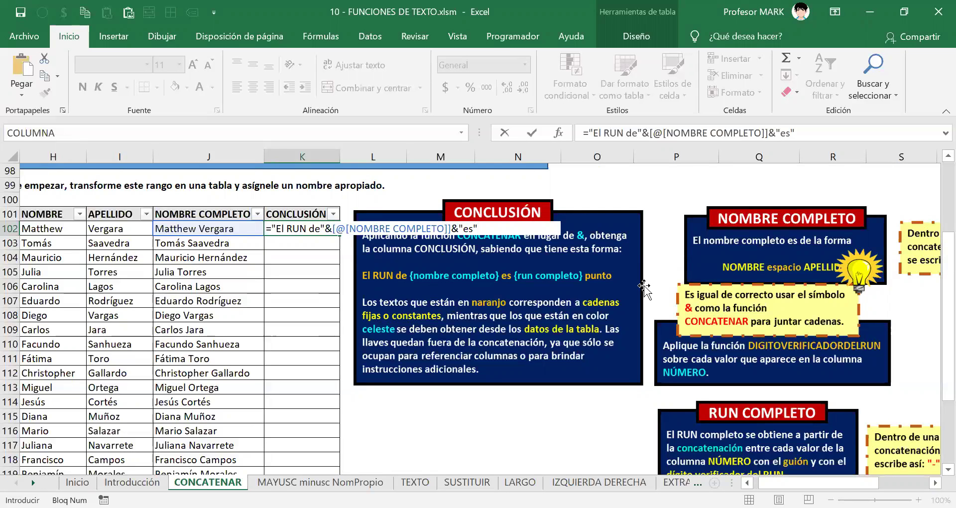
Append the row's RUN COMPLETO reference and a closing "." to the K102 formula, each joined with &.
{"action": "type", "text": "&"}
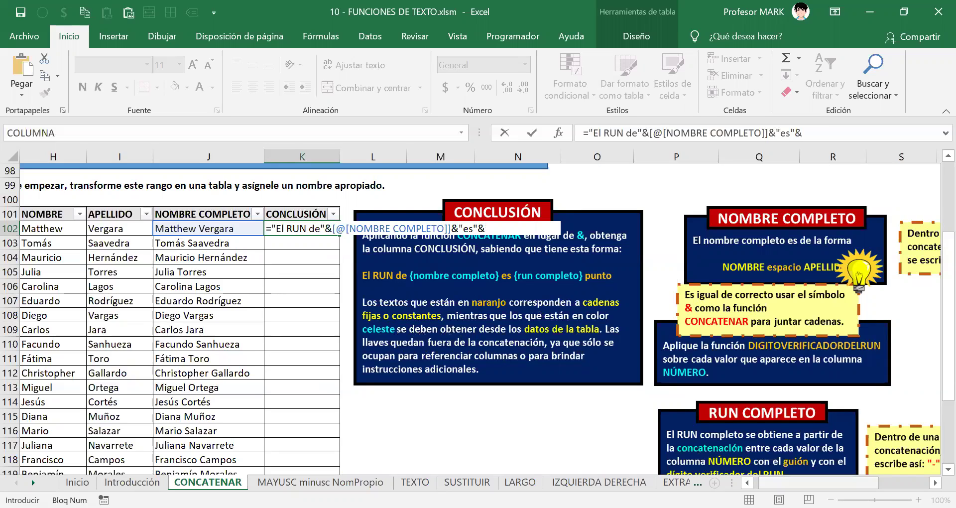
{"action": "scroll", "coordinate": [534, 347], "scroll_direction": "left", "scroll_amount": 3}
{"action": "left_click", "coordinate": [365, 229]}
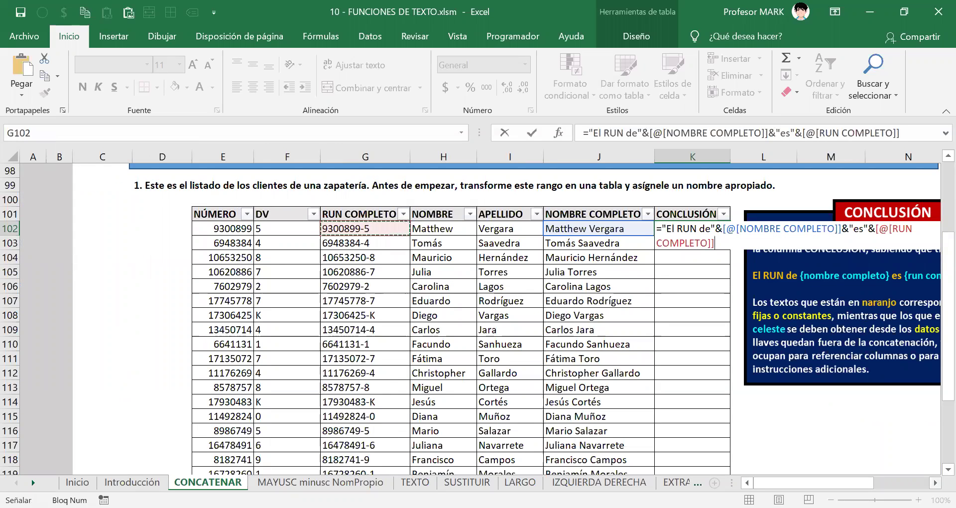
{"action": "scroll", "coordinate": [480, 319], "scroll_direction": "right", "scroll_amount": 6}
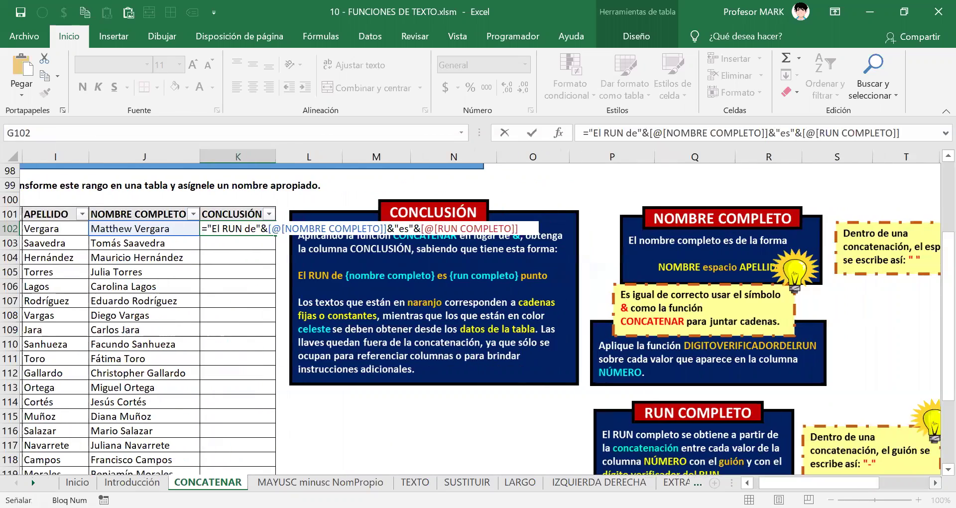
{"action": "scroll", "coordinate": [479, 311], "scroll_direction": "right", "scroll_amount": 1}
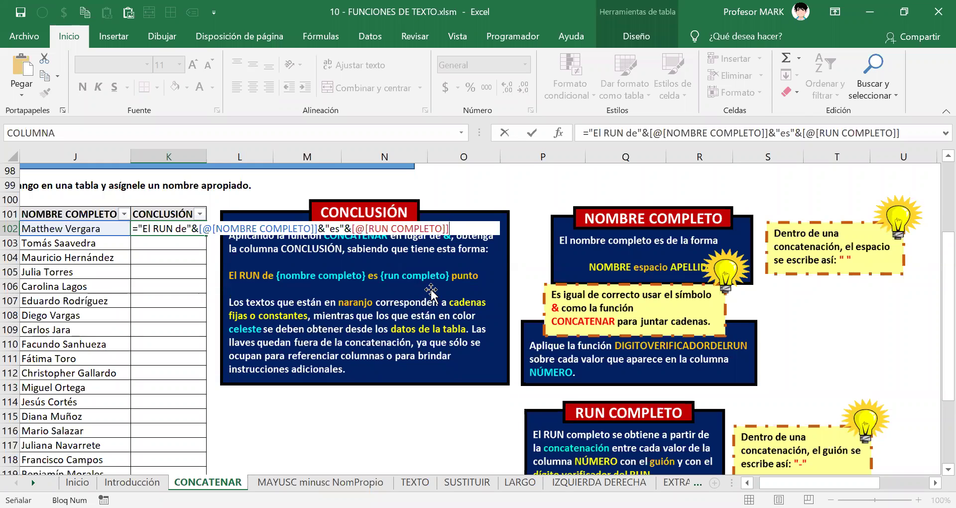
{"action": "type", "text": "&"}
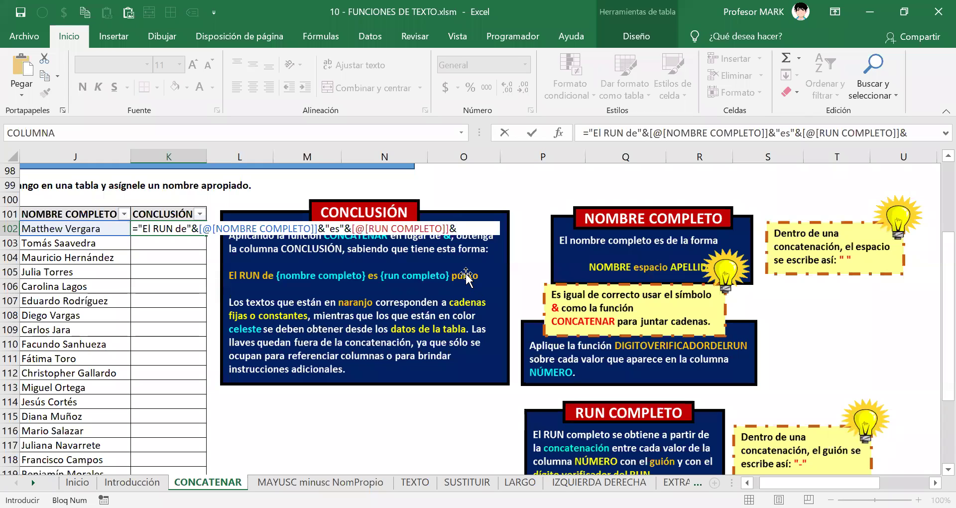
{"action": "type", "text": "\".\""}
Copy the complete K102 formula text and enter the formula in the CONCLUSIÓN column.
{"action": "key", "text": "F2"}
{"action": "right_click", "coordinate": [169, 230]}
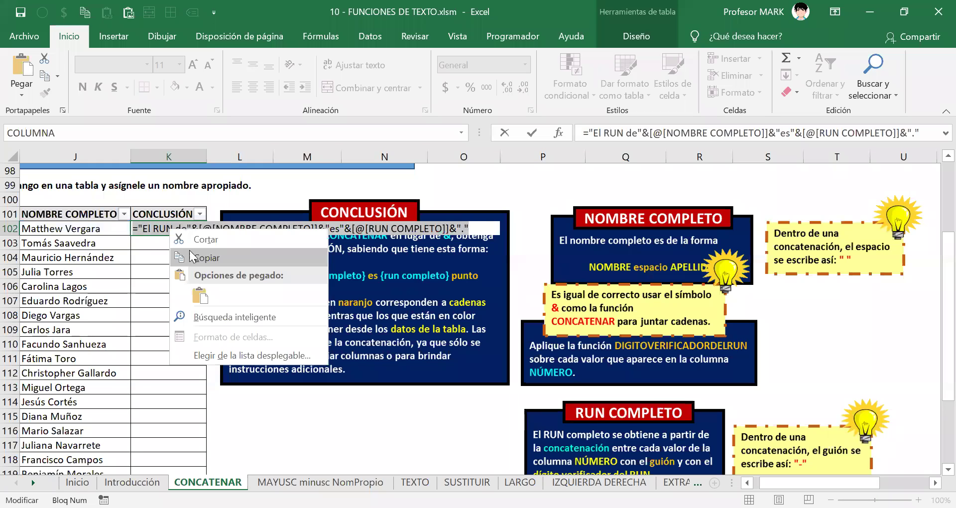
{"action": "left_click", "coordinate": [193, 258]}
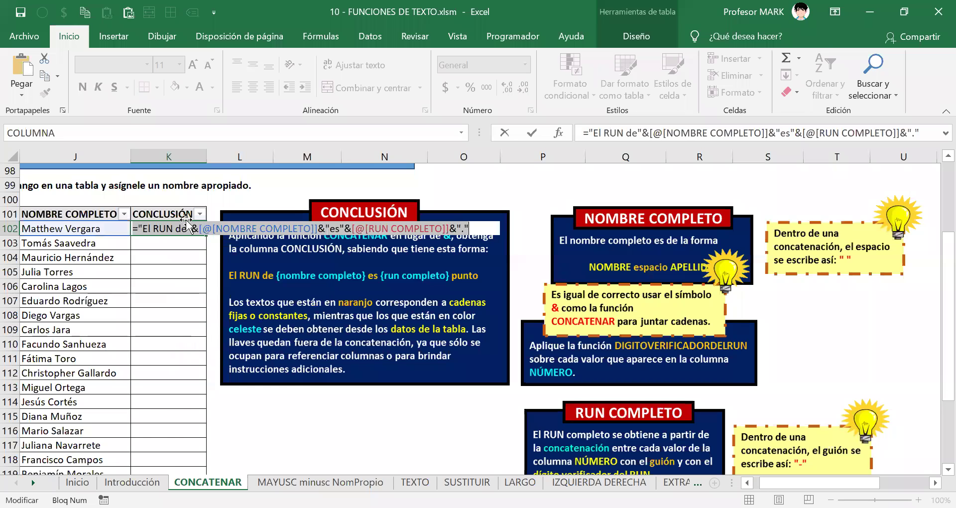
{"action": "key", "text": "Return"}
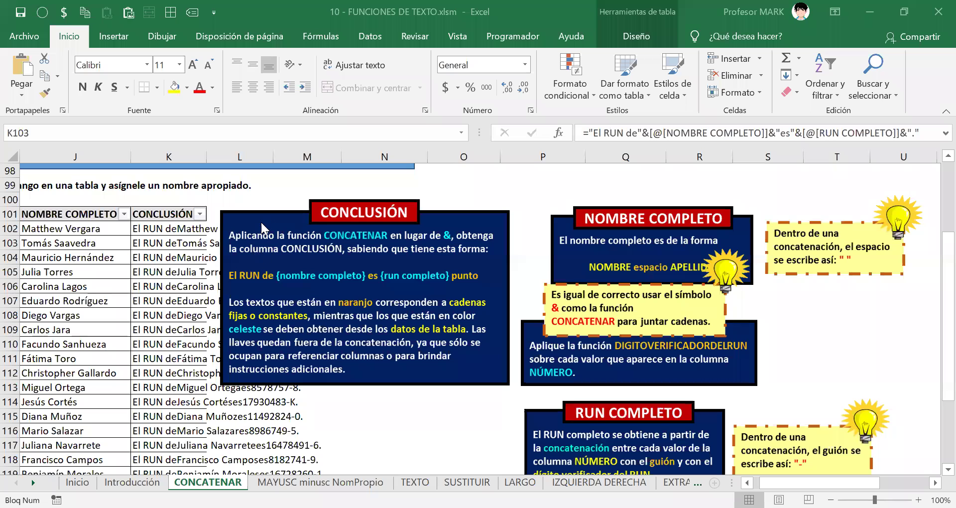
Move the CONCLUSIÓN note clear of the resulting sentences and review the formula in K102.
{"action": "left_click_drag", "start_coordinate": [272, 235], "coordinate": [468, 205]}
{"action": "left_click", "coordinate": [149, 230]}
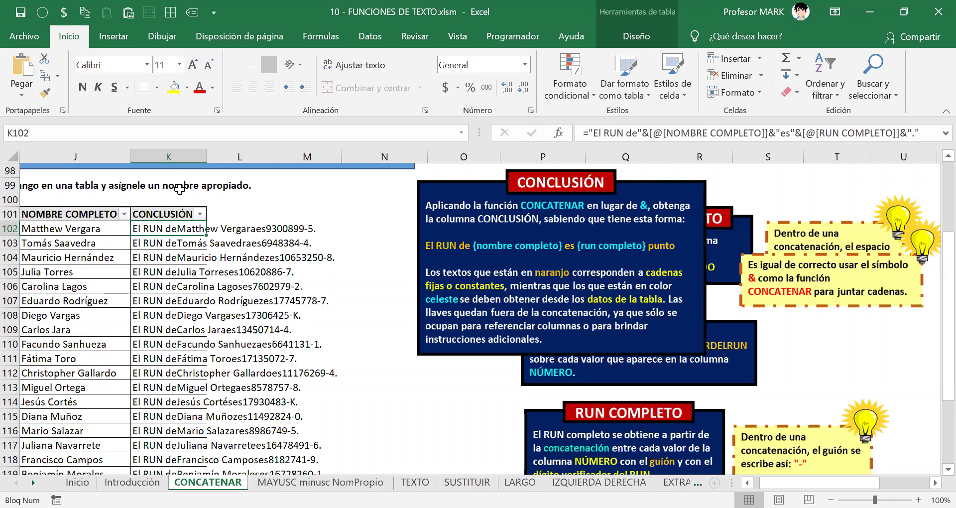
{"action": "double_click", "coordinate": [166, 229]}
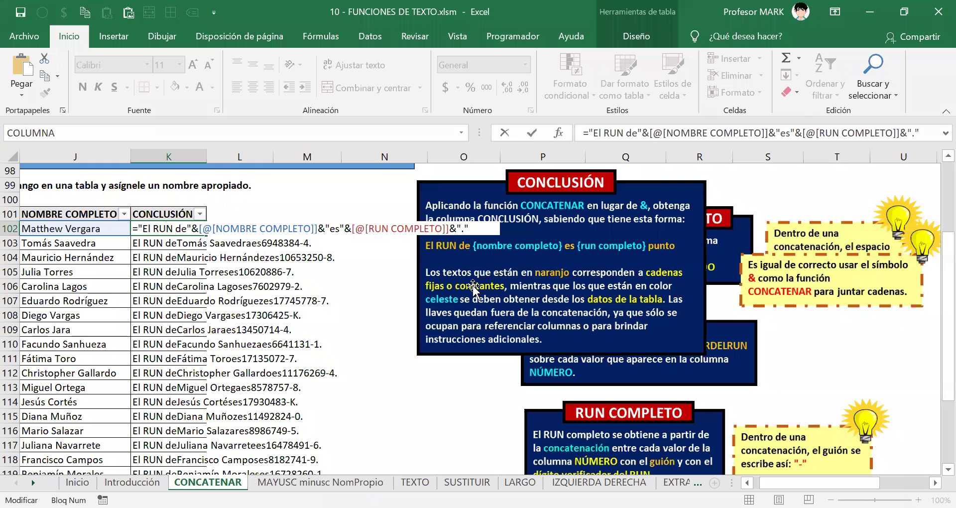
{"action": "key", "text": "Return"}
{"action": "left_click", "coordinate": [161, 229]}
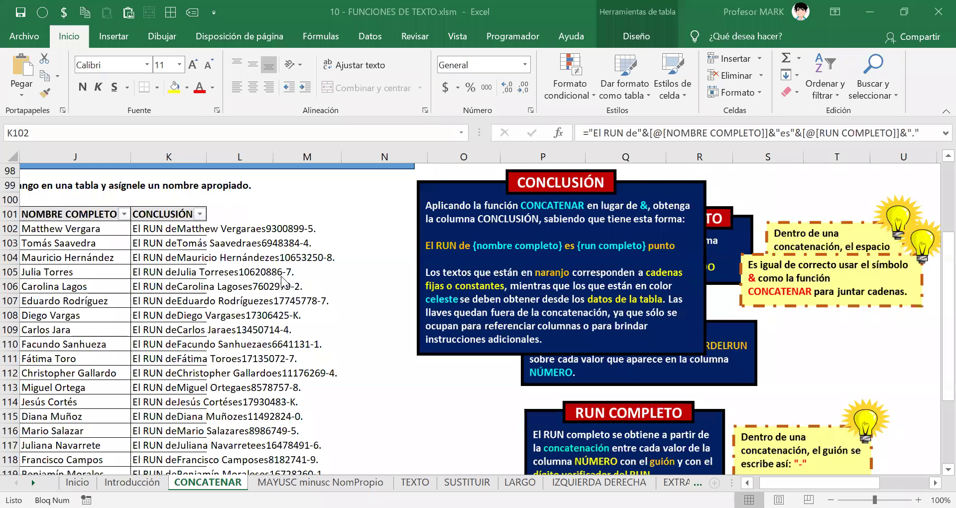
{"action": "left_click", "coordinate": [156, 228]}
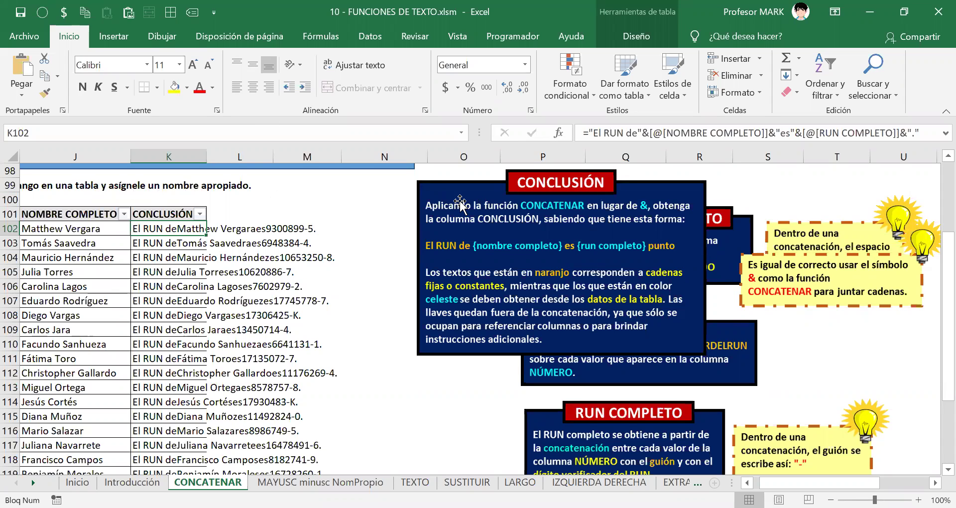
Bring the CONCLUSIÓN note closer to the sentences, starting around column N, and reselect K102.
{"action": "left_click_drag", "start_coordinate": [536, 226], "coordinate": [510, 229]}
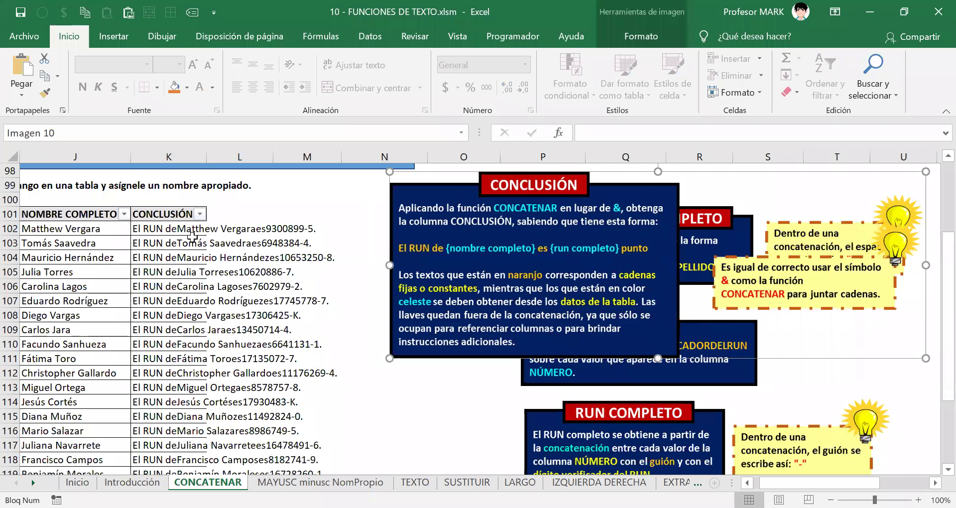
{"action": "left_click", "coordinate": [165, 229]}
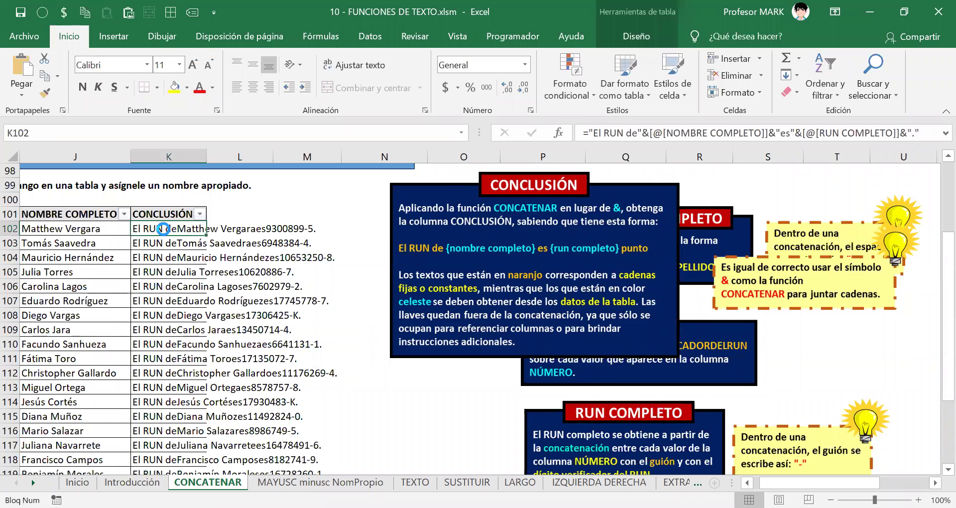
{"action": "left_click_drag", "start_coordinate": [507, 228], "coordinate": [454, 241]}
{"action": "left_click", "coordinate": [155, 230]}
{"action": "left_click", "coordinate": [388, 243]}
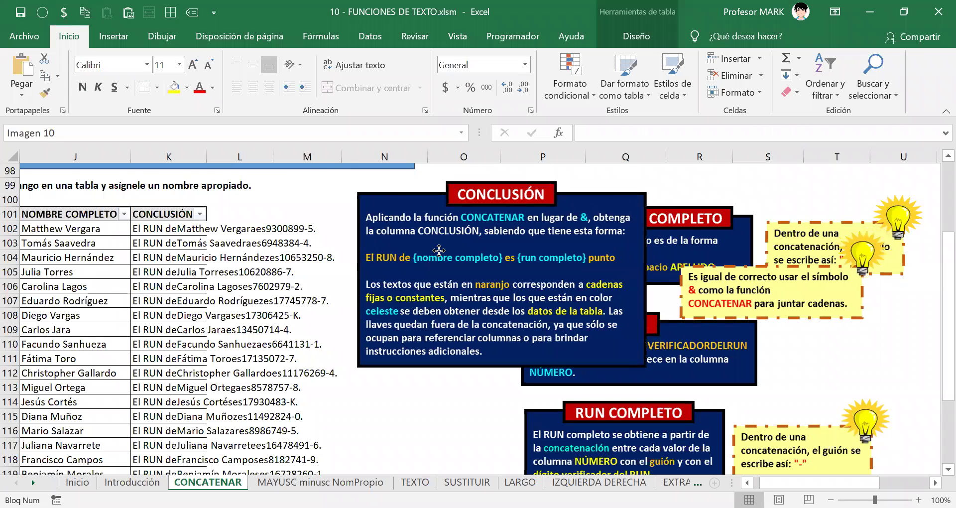
{"action": "left_click", "coordinate": [173, 229]}
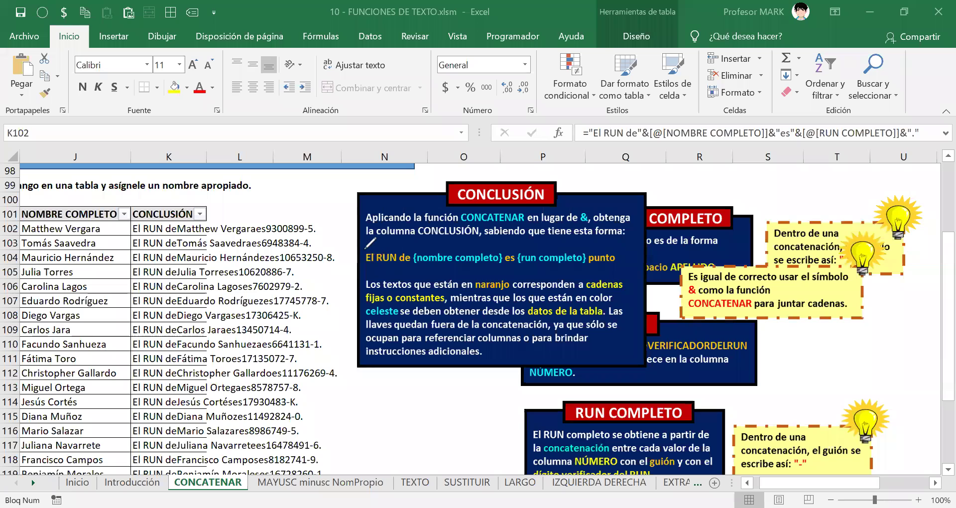
Outline the five parts of the note's sentence pattern in green and number them 1 to 5.
{"action": "mouse_move", "coordinate": [376, 245]}
{"action": "left_mouse_down"}
{"action": "mouse_move", "coordinate": [358, 268]}
{"action": "mouse_move", "coordinate": [412, 272]}
{"action": "mouse_move", "coordinate": [390, 243]}
{"action": "left_mouse_up"}
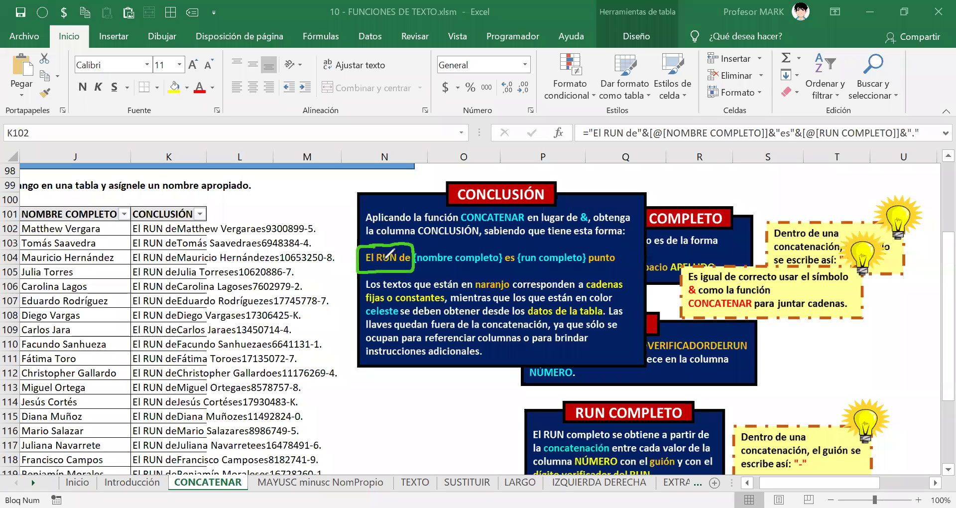
{"action": "mouse_move", "coordinate": [383, 238]}
{"action": "left_mouse_down"}
{"action": "mouse_move", "coordinate": [386, 220]}
{"action": "mouse_move", "coordinate": [448, 241]}
{"action": "mouse_move", "coordinate": [499, 244]}
{"action": "mouse_move", "coordinate": [498, 272]}
{"action": "mouse_move", "coordinate": [438, 272]}
{"action": "mouse_move", "coordinate": [413, 255]}
{"action": "left_mouse_up"}
{"action": "mouse_move", "coordinate": [440, 224]}
{"action": "left_mouse_down"}
{"action": "mouse_move", "coordinate": [438, 237]}
{"action": "mouse_move", "coordinate": [456, 235]}
{"action": "mouse_move", "coordinate": [515, 272]}
{"action": "mouse_move", "coordinate": [504, 272]}
{"action": "left_mouse_up"}
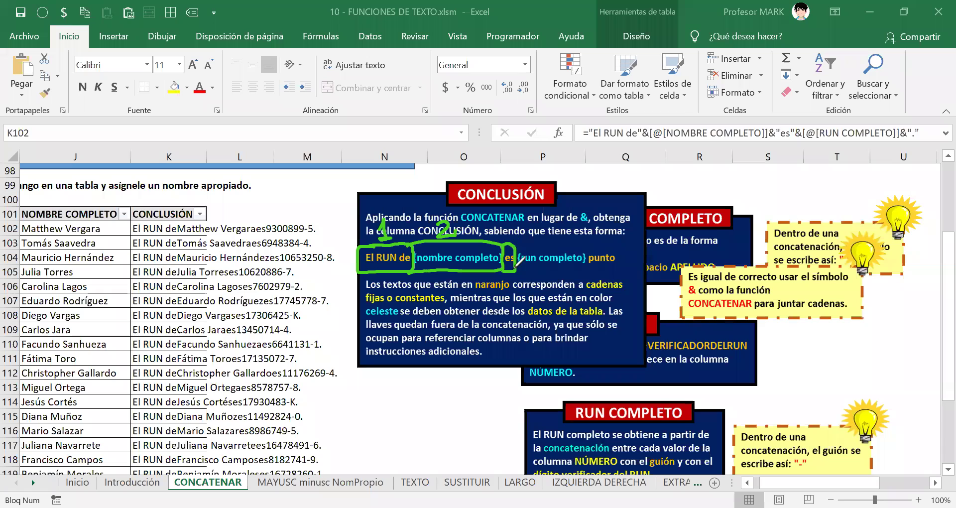
{"action": "mouse_move", "coordinate": [503, 222]}
{"action": "left_mouse_down"}
{"action": "mouse_move", "coordinate": [504, 234]}
{"action": "mouse_move", "coordinate": [562, 244]}
{"action": "mouse_move", "coordinate": [515, 243]}
{"action": "left_mouse_up"}
{"action": "mouse_move", "coordinate": [586, 244]}
{"action": "left_mouse_down"}
{"action": "mouse_move", "coordinate": [589, 271]}
{"action": "mouse_move", "coordinate": [516, 275]}
{"action": "left_mouse_up"}
{"action": "mouse_move", "coordinate": [553, 221]}
{"action": "left_mouse_down"}
{"action": "mouse_move", "coordinate": [556, 241]}
{"action": "mouse_move", "coordinate": [617, 245]}
{"action": "mouse_move", "coordinate": [593, 269]}
{"action": "left_mouse_up"}
{"action": "mouse_move", "coordinate": [638, 245]}
{"action": "left_mouse_down"}
{"action": "mouse_move", "coordinate": [627, 246]}
{"action": "mouse_move", "coordinate": [637, 256]}
{"action": "mouse_move", "coordinate": [623, 267]}
{"action": "left_mouse_up"}
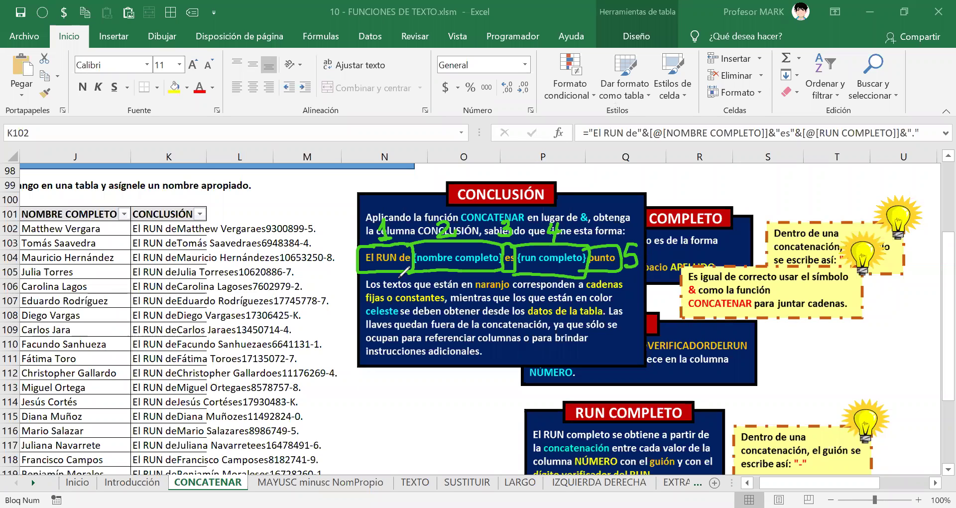
Draw red arrows down from the parts "El RUN de", {nombre completo} and "es", labelling each one 2p.
{"action": "mouse_move", "coordinate": [365, 268]}
{"action": "left_mouse_down"}
{"action": "mouse_move", "coordinate": [407, 266]}
{"action": "mouse_move", "coordinate": [368, 383]}
{"action": "left_mouse_up"}
{"action": "mouse_move", "coordinate": [360, 370]}
{"action": "left_mouse_down"}
{"action": "mouse_move", "coordinate": [366, 386]}
{"action": "mouse_move", "coordinate": [381, 377]}
{"action": "left_mouse_up"}
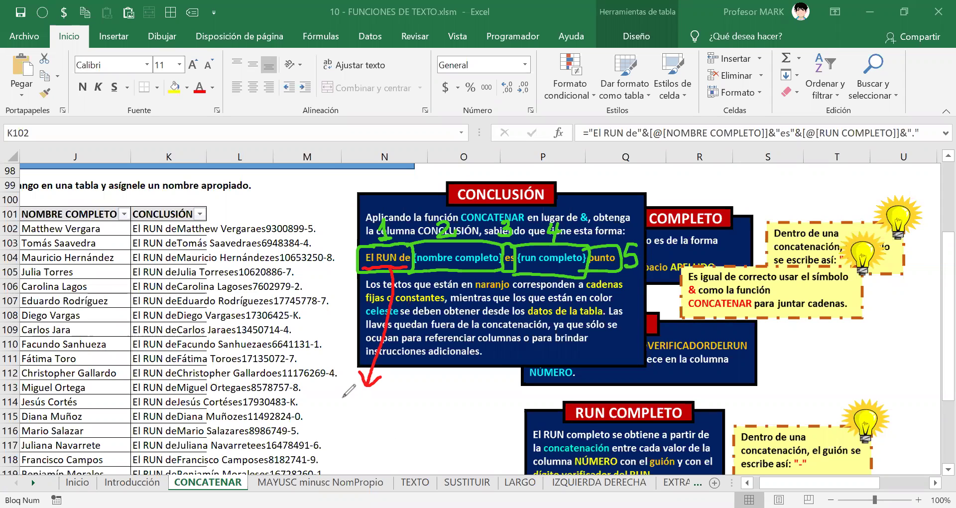
{"action": "left_click_drag", "start_coordinate": [340, 401], "coordinate": [366, 435]}
{"action": "mouse_move", "coordinate": [362, 398]}
{"action": "left_mouse_down"}
{"action": "mouse_move", "coordinate": [373, 398]}
{"action": "mouse_move", "coordinate": [363, 415]}
{"action": "left_mouse_up"}
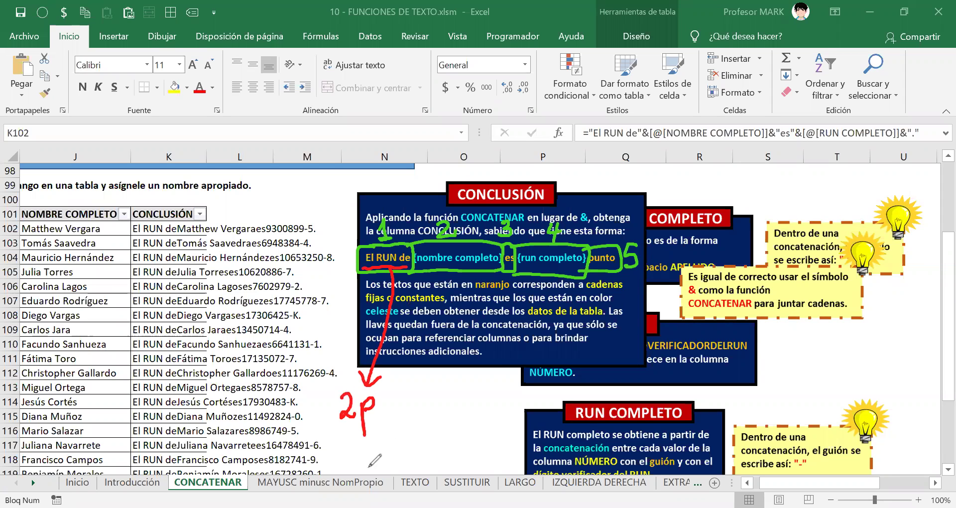
{"action": "mouse_move", "coordinate": [421, 264]}
{"action": "left_mouse_down"}
{"action": "mouse_move", "coordinate": [480, 274]}
{"action": "mouse_move", "coordinate": [443, 351]}
{"action": "mouse_move", "coordinate": [430, 433]}
{"action": "mouse_move", "coordinate": [432, 419]}
{"action": "left_mouse_up"}
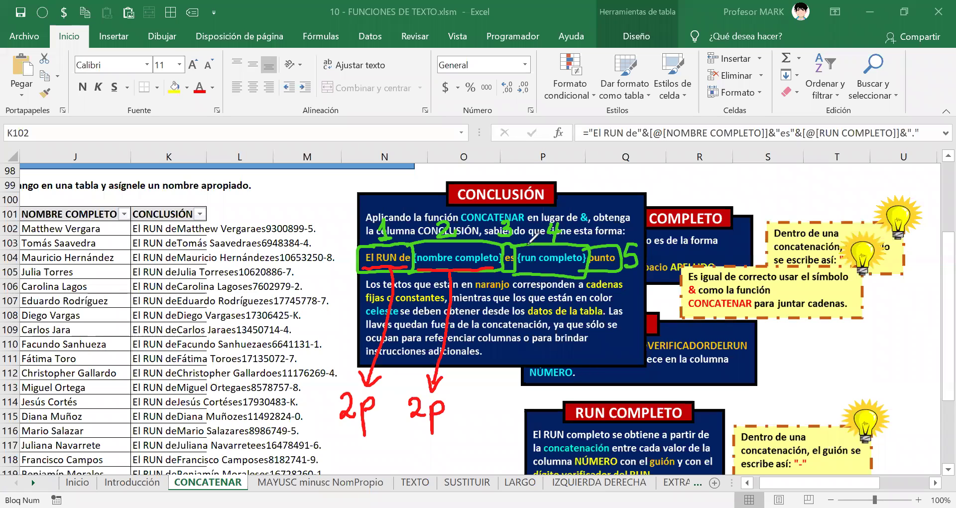
{"action": "left_click_drag", "start_coordinate": [508, 240], "coordinate": [487, 384]}
{"action": "left_click_drag", "start_coordinate": [479, 373], "coordinate": [493, 369]}
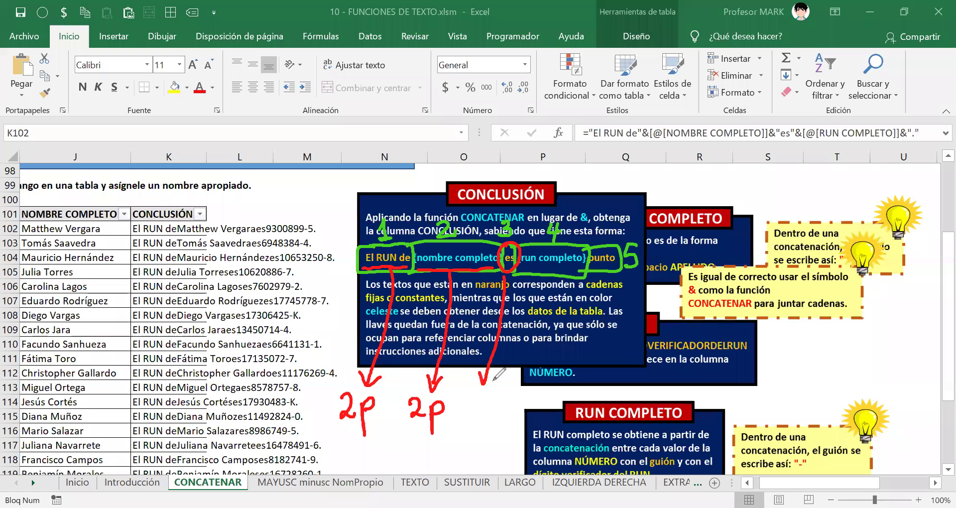
{"action": "left_click_drag", "start_coordinate": [464, 398], "coordinate": [478, 416]}
{"action": "mouse_move", "coordinate": [482, 402]}
{"action": "left_mouse_down"}
{"action": "mouse_move", "coordinate": [483, 434]}
{"action": "mouse_move", "coordinate": [486, 415]}
{"action": "left_mouse_up"}
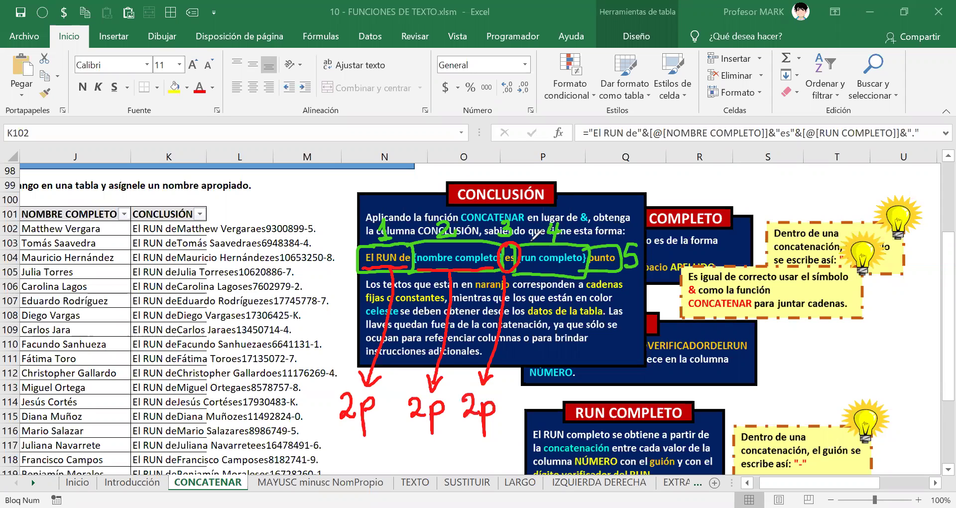
Circle {run completo} and "punto" in red and draw arrows from them labelled 3p and 2p respectively.
{"action": "mouse_move", "coordinate": [526, 242]}
{"action": "left_mouse_down"}
{"action": "mouse_move", "coordinate": [540, 274]}
{"action": "mouse_move", "coordinate": [593, 268]}
{"action": "mouse_move", "coordinate": [523, 241]}
{"action": "left_mouse_up"}
{"action": "mouse_move", "coordinate": [543, 274]}
{"action": "left_mouse_down"}
{"action": "mouse_move", "coordinate": [527, 393]}
{"action": "mouse_move", "coordinate": [536, 387]}
{"action": "mouse_move", "coordinate": [515, 412]}
{"action": "mouse_move", "coordinate": [522, 427]}
{"action": "mouse_move", "coordinate": [529, 405]}
{"action": "left_mouse_up"}
{"action": "left_click", "coordinate": [533, 407]}
{"action": "left_click_drag", "start_coordinate": [591, 242], "coordinate": [567, 384]}
{"action": "left_click_drag", "start_coordinate": [580, 373], "coordinate": [561, 402]}
{"action": "mouse_move", "coordinate": [562, 391]}
{"action": "left_mouse_down"}
{"action": "mouse_move", "coordinate": [564, 412]}
{"action": "mouse_move", "coordinate": [567, 399]}
{"action": "left_mouse_up"}
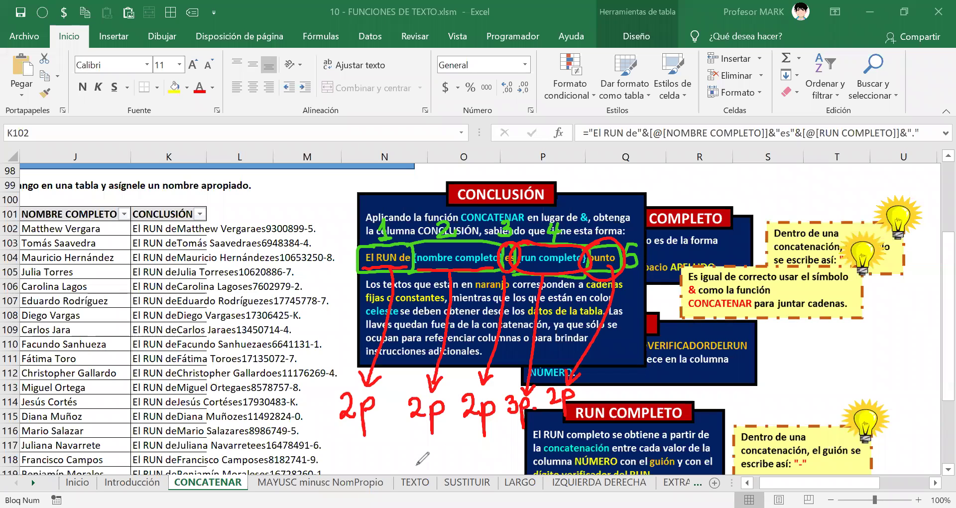
Write the total Σ = 11p in red below the part scores and draw a box around it.
{"action": "mouse_move", "coordinate": [404, 447]}
{"action": "left_mouse_down"}
{"action": "mouse_move", "coordinate": [413, 447]}
{"action": "mouse_move", "coordinate": [418, 473]}
{"action": "left_mouse_up"}
{"action": "left_click_drag", "start_coordinate": [428, 446], "coordinate": [431, 476]}
{"action": "mouse_move", "coordinate": [372, 443]}
{"action": "left_mouse_down"}
{"action": "mouse_move", "coordinate": [376, 467]}
{"action": "mouse_move", "coordinate": [393, 448]}
{"action": "left_mouse_up"}
{"action": "left_click_drag", "start_coordinate": [379, 457], "coordinate": [394, 456]}
{"action": "mouse_move", "coordinate": [366, 428]}
{"action": "left_mouse_down"}
{"action": "mouse_move", "coordinate": [430, 427]}
{"action": "mouse_move", "coordinate": [446, 478]}
{"action": "mouse_move", "coordinate": [346, 480]}
{"action": "mouse_move", "coordinate": [351, 432]}
{"action": "left_mouse_up"}
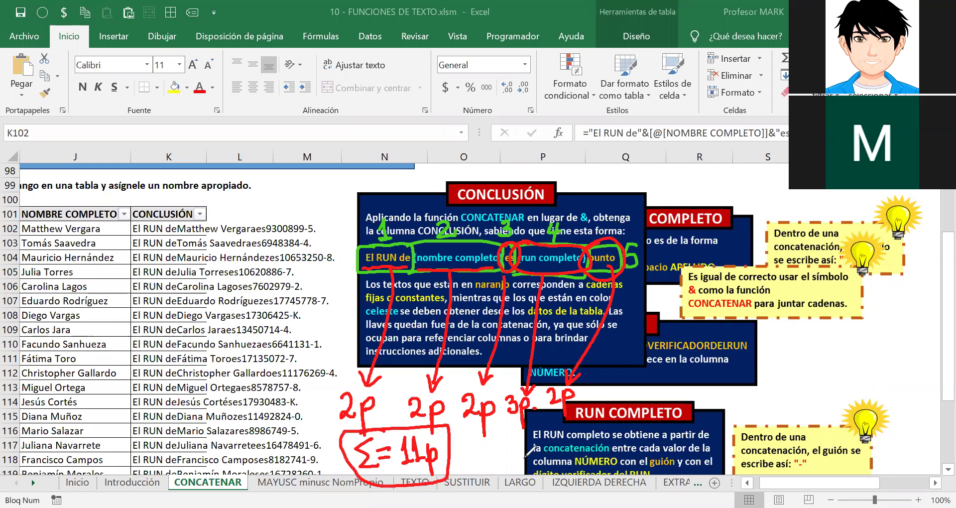
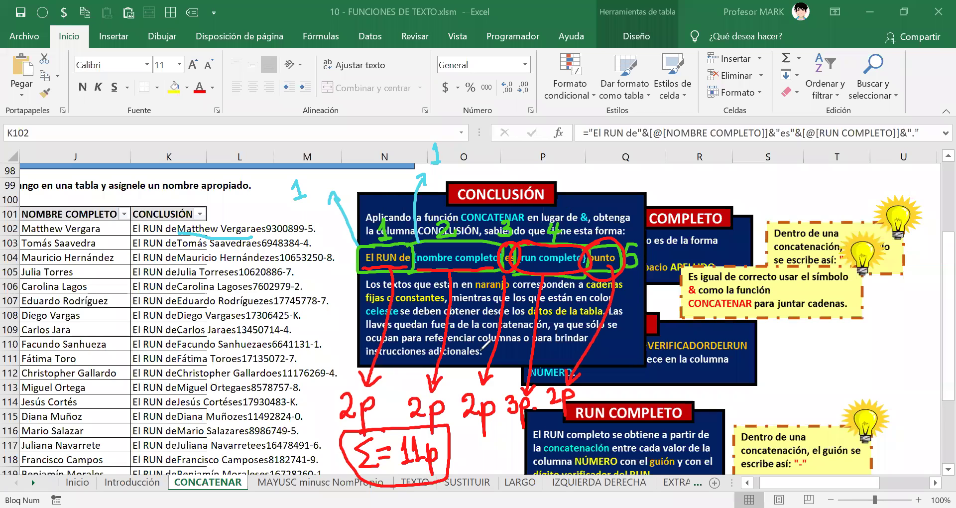
Annotate in light blue an arrow labelled 1 from part 3, and underline the RUN in K102 with an arrow to its start.
{"action": "left_click_drag", "start_coordinate": [514, 163], "coordinate": [504, 202]}
{"action": "mouse_move", "coordinate": [511, 161]}
{"action": "left_mouse_down"}
{"action": "mouse_move", "coordinate": [524, 154]}
{"action": "mouse_move", "coordinate": [537, 165]}
{"action": "left_mouse_up"}
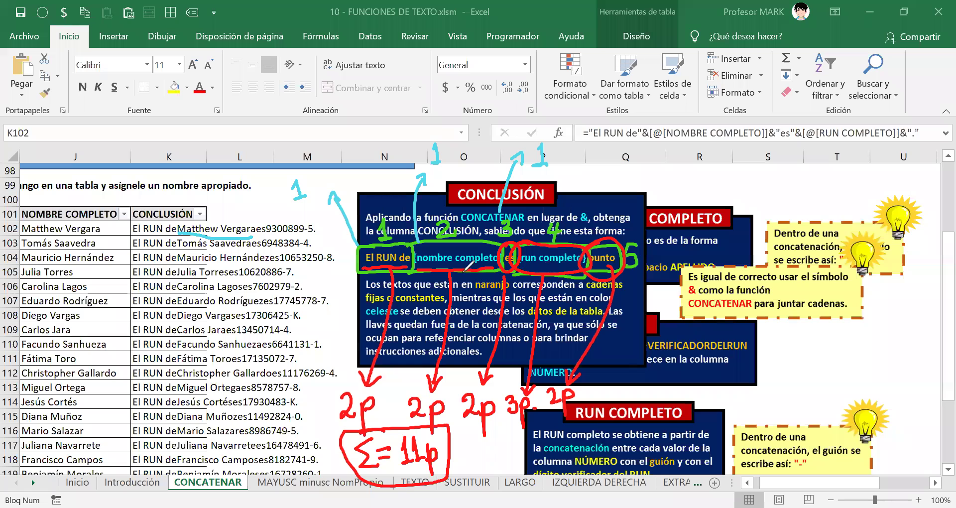
{"action": "left_click_drag", "start_coordinate": [267, 235], "coordinate": [306, 234]}
{"action": "mouse_move", "coordinate": [265, 200]}
{"action": "left_mouse_down"}
{"action": "mouse_move", "coordinate": [259, 222]}
{"action": "mouse_move", "coordinate": [270, 214]}
{"action": "left_mouse_up"}
{"action": "left_click_drag", "start_coordinate": [274, 234], "coordinate": [313, 234]}
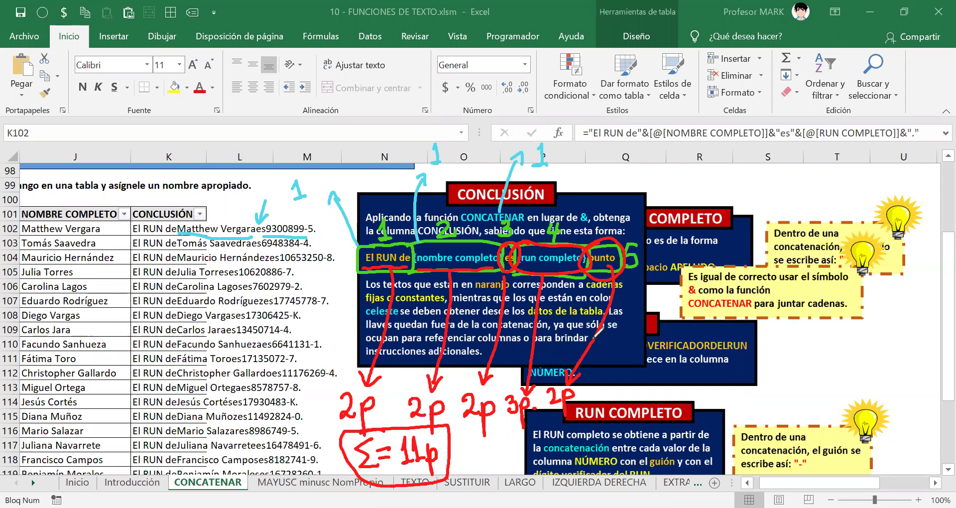
Draw light blue arrows up from {run completo} and "punto" labelled 3 and 2, and circle "punto" in light blue.
{"action": "mouse_move", "coordinate": [555, 243]}
{"action": "left_mouse_down"}
{"action": "mouse_move", "coordinate": [575, 182]}
{"action": "mouse_move", "coordinate": [584, 185]}
{"action": "left_mouse_up"}
{"action": "left_click_drag", "start_coordinate": [574, 149], "coordinate": [571, 169]}
{"action": "mouse_move", "coordinate": [604, 240]}
{"action": "left_mouse_down"}
{"action": "mouse_move", "coordinate": [584, 255]}
{"action": "mouse_move", "coordinate": [625, 267]}
{"action": "mouse_move", "coordinate": [600, 237]}
{"action": "mouse_move", "coordinate": [627, 176]}
{"action": "mouse_move", "coordinate": [630, 185]}
{"action": "left_mouse_up"}
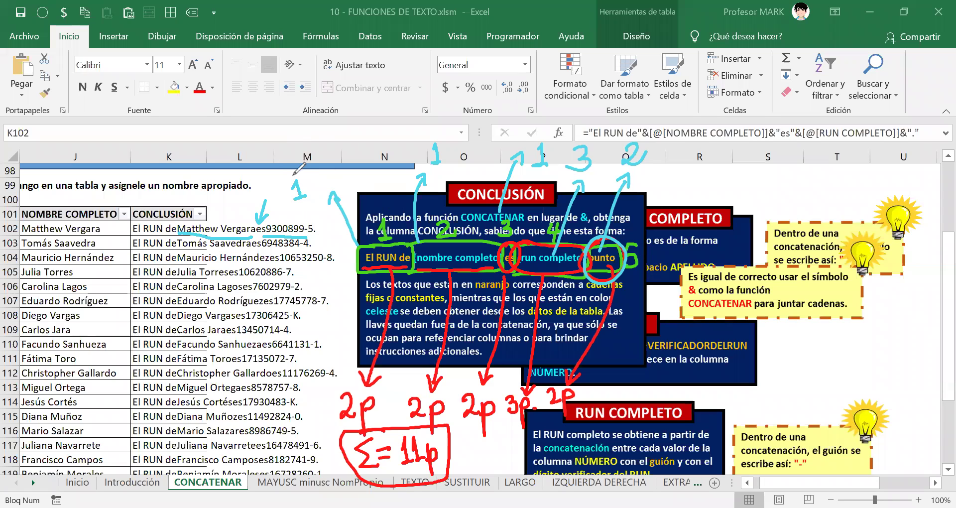
Circle each of the light blue scores 1, 1, 1, 3 and 2 in magenta.
{"action": "mouse_move", "coordinate": [294, 169]}
{"action": "left_mouse_down"}
{"action": "mouse_move", "coordinate": [304, 213]}
{"action": "mouse_move", "coordinate": [281, 170]}
{"action": "left_mouse_up"}
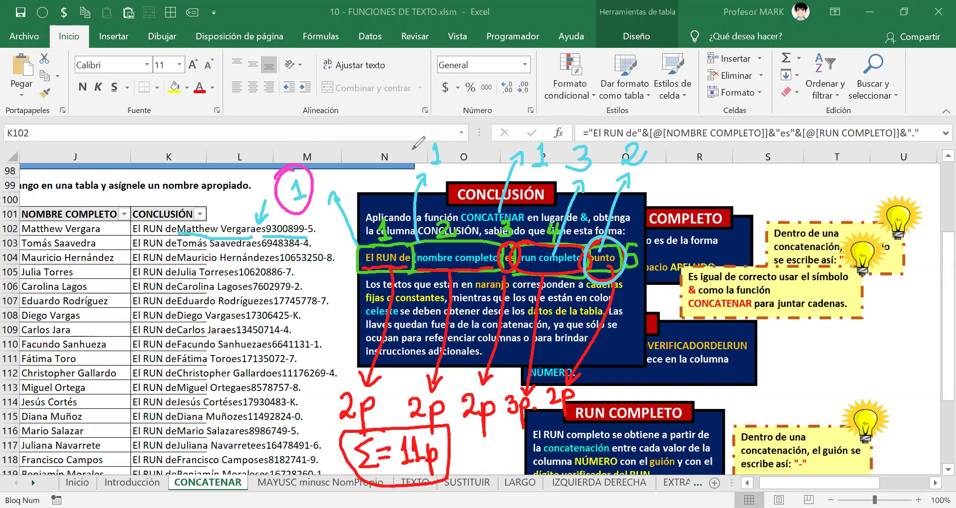
{"action": "mouse_move", "coordinate": [429, 141]}
{"action": "left_mouse_down"}
{"action": "mouse_move", "coordinate": [407, 169]}
{"action": "mouse_move", "coordinate": [455, 154]}
{"action": "mouse_move", "coordinate": [423, 135]}
{"action": "left_mouse_up"}
{"action": "mouse_move", "coordinate": [523, 136]}
{"action": "left_mouse_down"}
{"action": "mouse_move", "coordinate": [540, 132]}
{"action": "mouse_move", "coordinate": [530, 129]}
{"action": "left_mouse_up"}
{"action": "mouse_move", "coordinate": [597, 134]}
{"action": "left_mouse_down"}
{"action": "mouse_move", "coordinate": [578, 136]}
{"action": "mouse_move", "coordinate": [558, 164]}
{"action": "mouse_move", "coordinate": [602, 145]}
{"action": "mouse_move", "coordinate": [609, 158]}
{"action": "mouse_move", "coordinate": [642, 133]}
{"action": "left_mouse_up"}
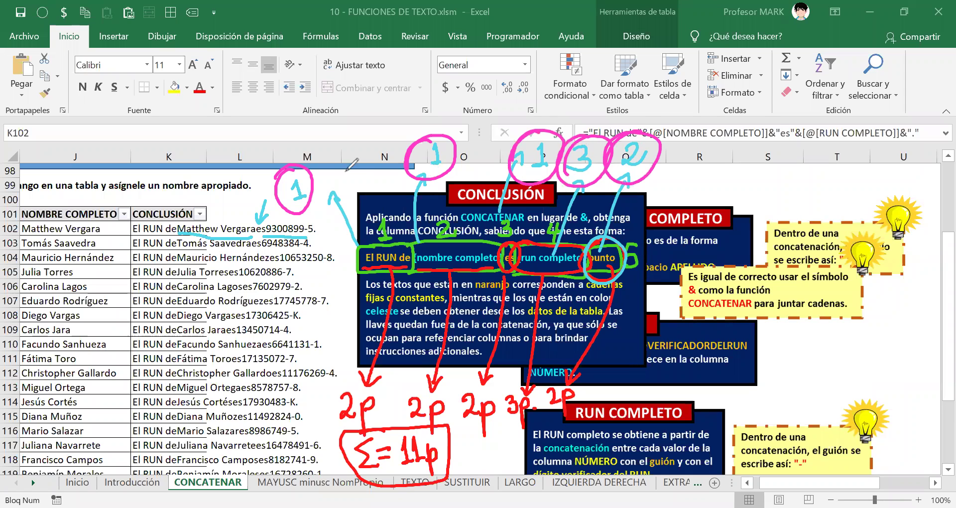
Draw a magenta arrow up from the result in K102 and write the score 8p/11p above it.
{"action": "left_click_drag", "start_coordinate": [215, 226], "coordinate": [230, 175]}
{"action": "left_click_drag", "start_coordinate": [224, 185], "coordinate": [237, 181]}
{"action": "mouse_move", "coordinate": [219, 125]}
{"action": "left_mouse_down"}
{"action": "mouse_move", "coordinate": [235, 158]}
{"action": "mouse_move", "coordinate": [234, 145]}
{"action": "left_mouse_up"}
{"action": "left_click_drag", "start_coordinate": [273, 114], "coordinate": [255, 162]}
{"action": "mouse_move", "coordinate": [282, 134]}
{"action": "left_mouse_down"}
{"action": "mouse_move", "coordinate": [287, 151]}
{"action": "mouse_move", "coordinate": [311, 164]}
{"action": "left_mouse_up"}
{"action": "left_click_drag", "start_coordinate": [314, 132], "coordinate": [314, 145]}
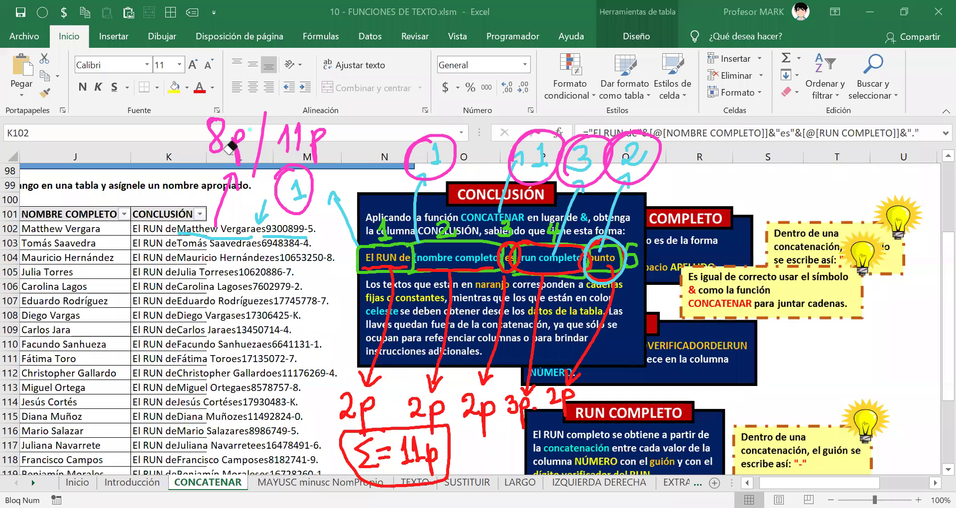
Erase the pen annotations and remove the [@[RUN COMPLETO]] reference from the formula in K102, leaving &"es"&"." at its end.
{"action": "mouse_move", "coordinate": [265, 146]}
{"action": "left_mouse_down"}
{"action": "mouse_move", "coordinate": [234, 164]}
{"action": "mouse_move", "coordinate": [295, 238]}
{"action": "mouse_move", "coordinate": [300, 180]}
{"action": "mouse_move", "coordinate": [315, 159]}
{"action": "mouse_move", "coordinate": [340, 203]}
{"action": "mouse_move", "coordinate": [435, 136]}
{"action": "mouse_move", "coordinate": [419, 157]}
{"action": "mouse_move", "coordinate": [553, 129]}
{"action": "mouse_move", "coordinate": [558, 164]}
{"action": "mouse_move", "coordinate": [635, 145]}
{"action": "mouse_move", "coordinate": [592, 198]}
{"action": "mouse_move", "coordinate": [520, 174]}
{"action": "mouse_move", "coordinate": [462, 171]}
{"action": "mouse_move", "coordinate": [420, 184]}
{"action": "mouse_move", "coordinate": [596, 181]}
{"action": "left_mouse_up"}
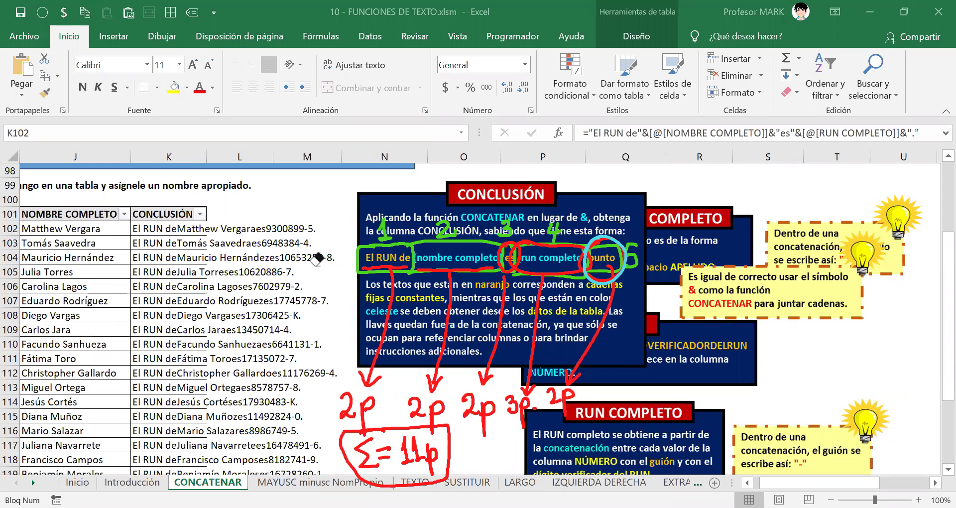
{"action": "left_click", "coordinate": [134, 229]}
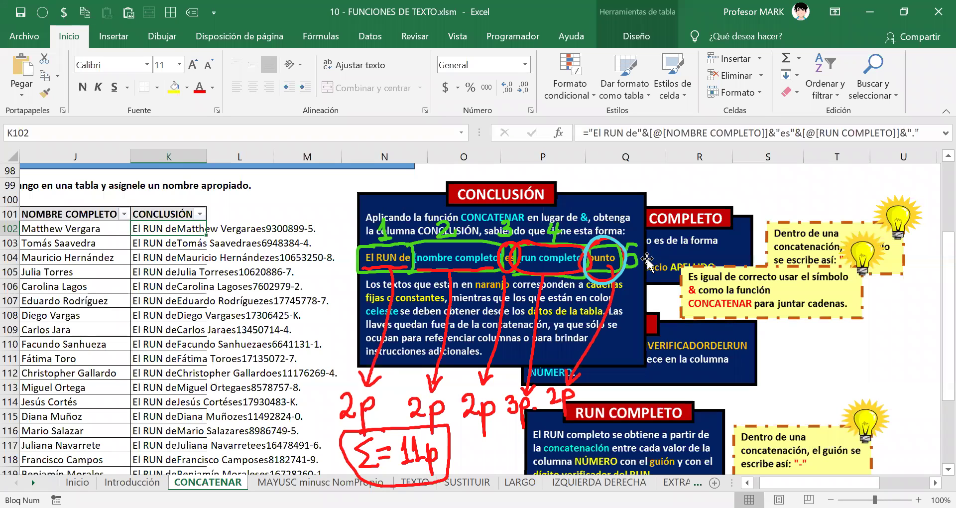
{"action": "double_click", "coordinate": [148, 228]}
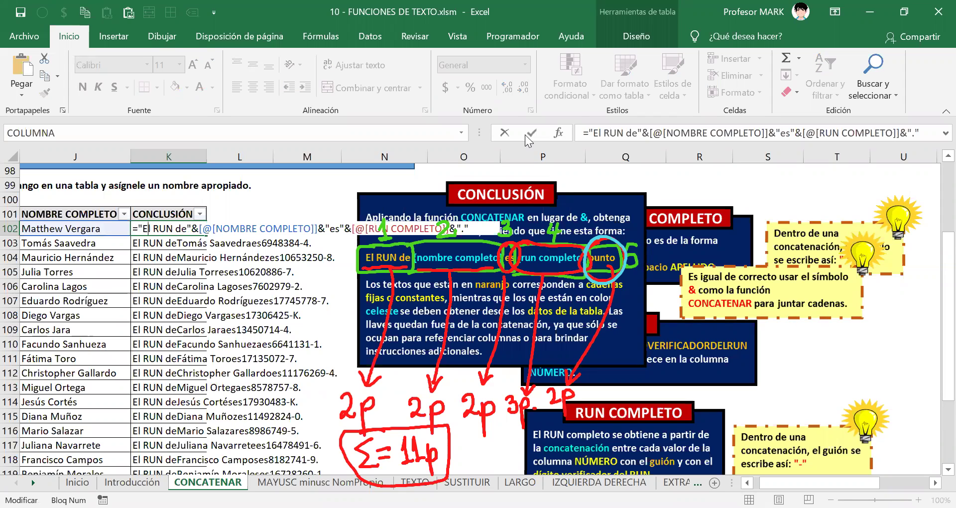
{"action": "left_click", "coordinate": [352, 228]}
{"action": "left_click_drag", "start_coordinate": [347, 228], "coordinate": [457, 225]}
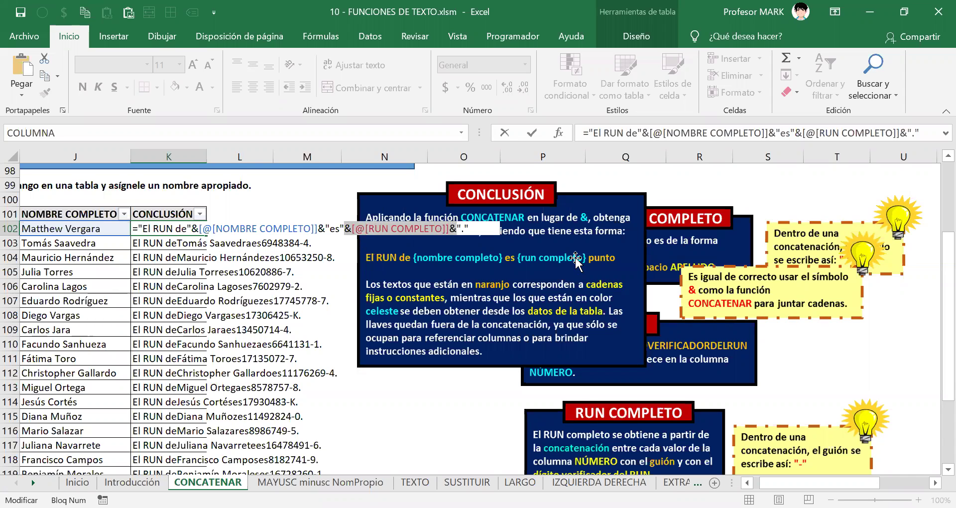
{"action": "key", "text": "Delete"}
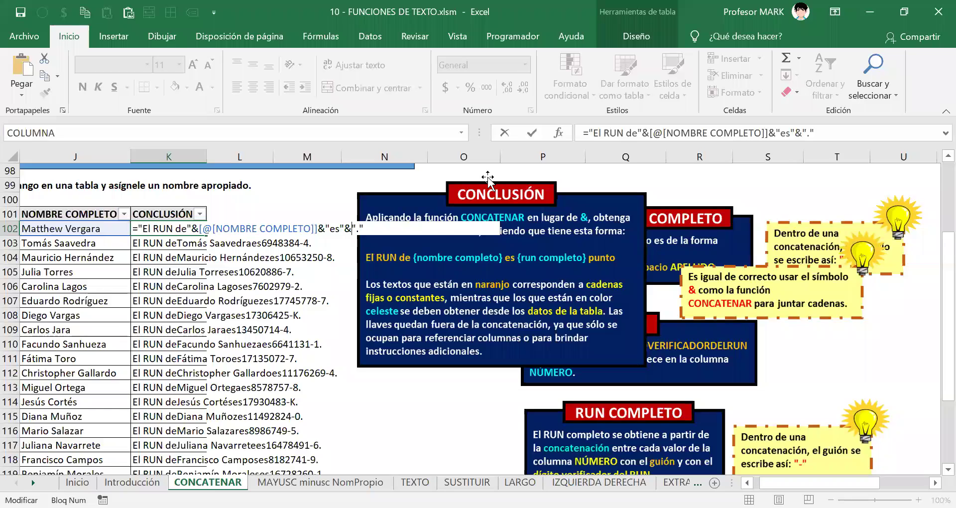
{"action": "key", "text": "Return"}
{"action": "key", "text": "Up"}
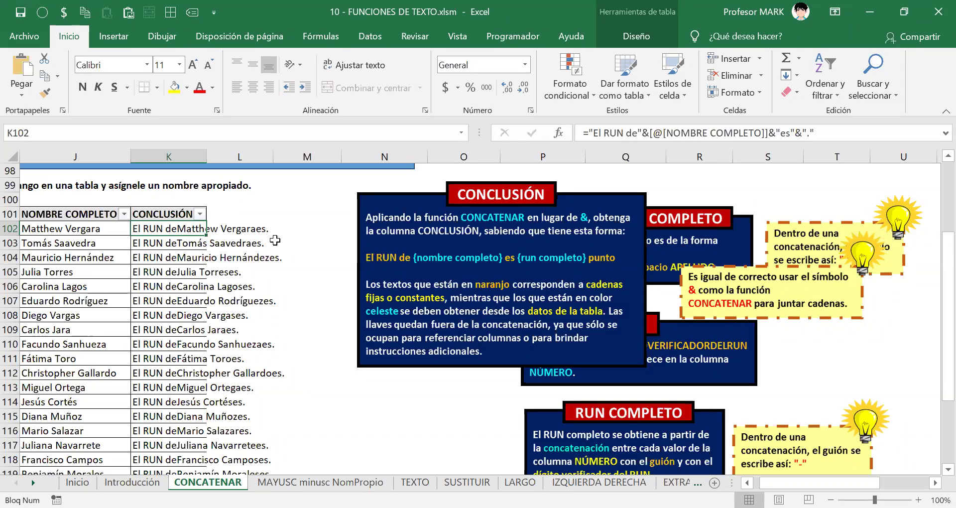
Circle "El RUN de {nombre completo} es" and "punto" in red on the CONCLUSIÓN note and cross out {run completo}.
{"action": "left_click", "coordinate": [547, 258]}
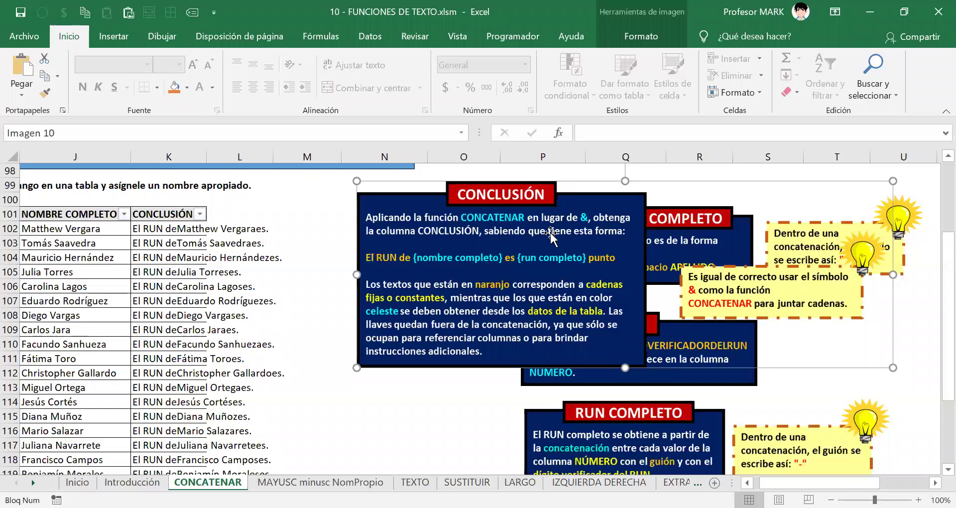
{"action": "key", "text": "Escape"}
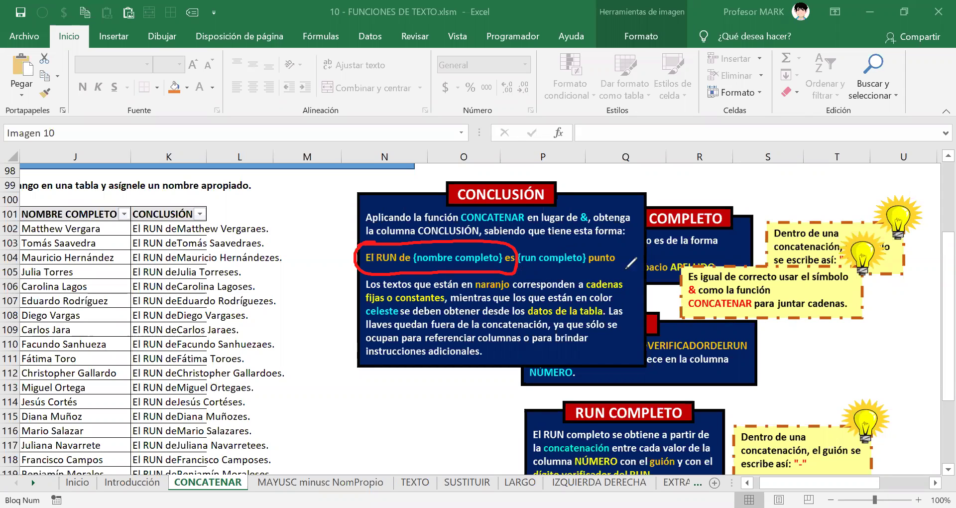
{"action": "left_click_drag", "start_coordinate": [539, 234], "coordinate": [559, 280]}
{"action": "left_click_drag", "start_coordinate": [570, 234], "coordinate": [540, 277]}
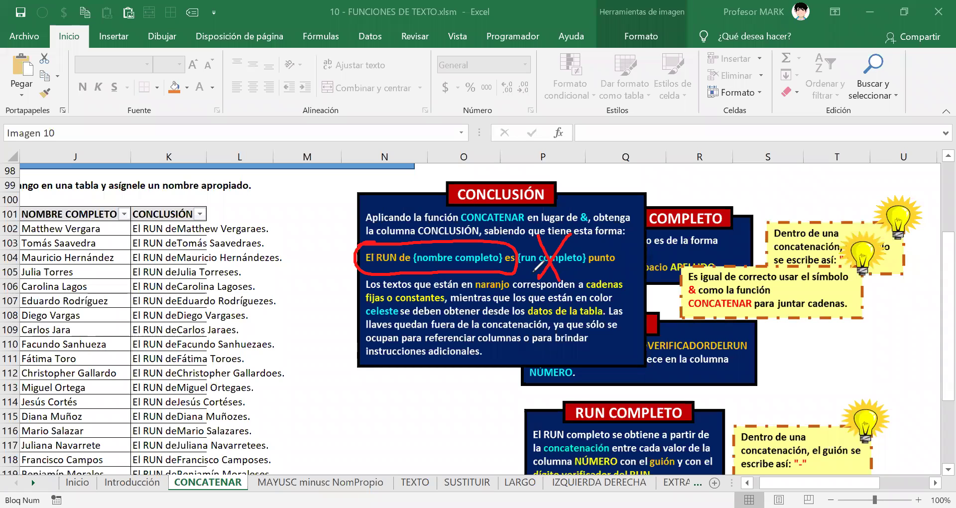
{"action": "mouse_move", "coordinate": [608, 242]}
{"action": "left_mouse_down"}
{"action": "mouse_move", "coordinate": [605, 283]}
{"action": "mouse_move", "coordinate": [618, 278]}
{"action": "left_mouse_up"}
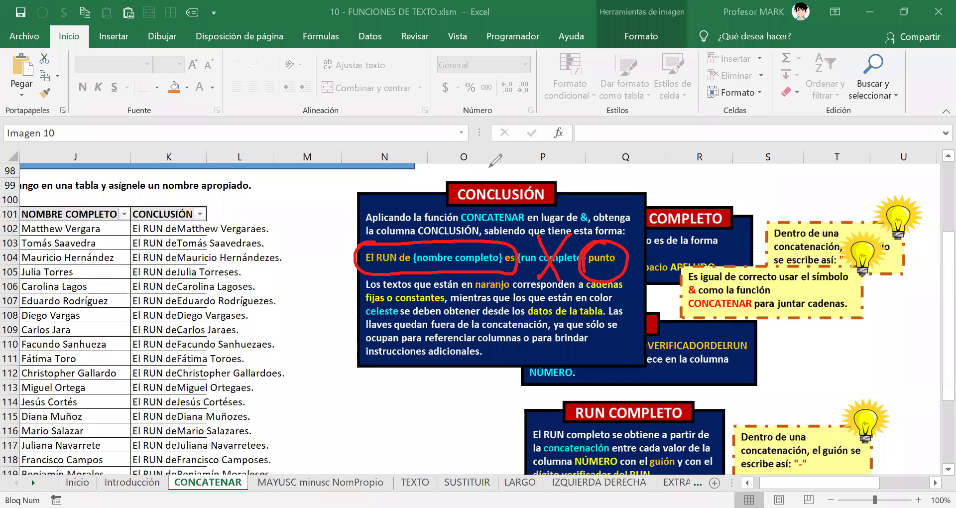
Write the score 9p/11p in red above the CONCLUSIÓN note.
{"action": "mouse_move", "coordinate": [447, 138]}
{"action": "left_mouse_down"}
{"action": "mouse_move", "coordinate": [456, 168]}
{"action": "mouse_move", "coordinate": [474, 155]}
{"action": "mouse_move", "coordinate": [478, 176]}
{"action": "mouse_move", "coordinate": [515, 162]}
{"action": "mouse_move", "coordinate": [506, 167]}
{"action": "left_mouse_up"}
{"action": "mouse_move", "coordinate": [525, 151]}
{"action": "left_mouse_down"}
{"action": "mouse_move", "coordinate": [526, 179]}
{"action": "mouse_move", "coordinate": [527, 164]}
{"action": "left_mouse_up"}
{"action": "left_click", "coordinate": [539, 168]}
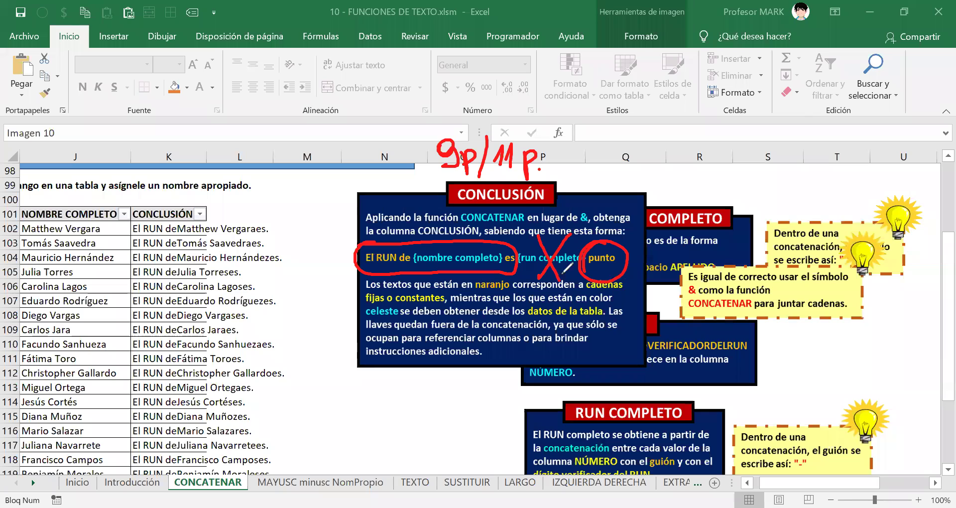
Draw red lines above and below the crossed-out {run completo}, and clear all the pen annotations.
{"action": "left_click_drag", "start_coordinate": [519, 269], "coordinate": [577, 275]}
{"action": "left_click_drag", "start_coordinate": [531, 241], "coordinate": [577, 236]}
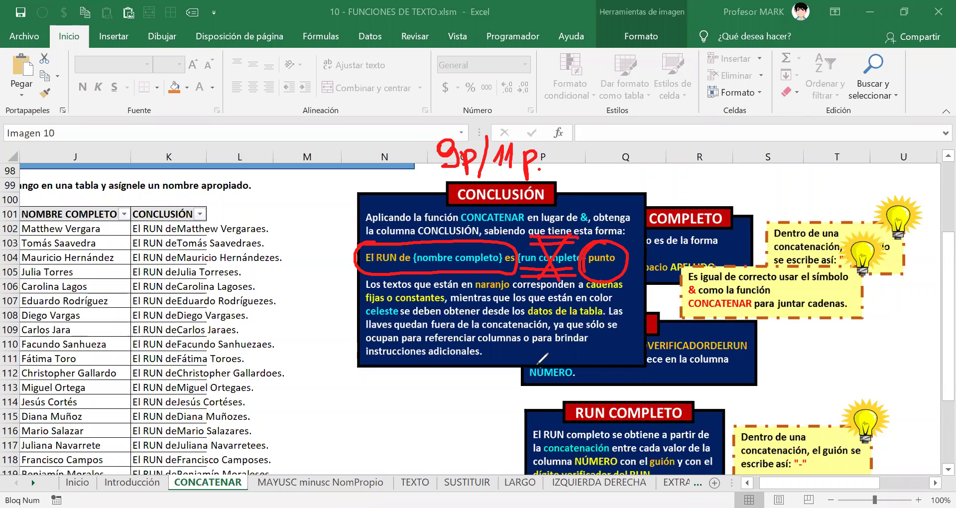
{"action": "left_click", "coordinate": [539, 169]}
{"action": "key", "text": "Escape"}
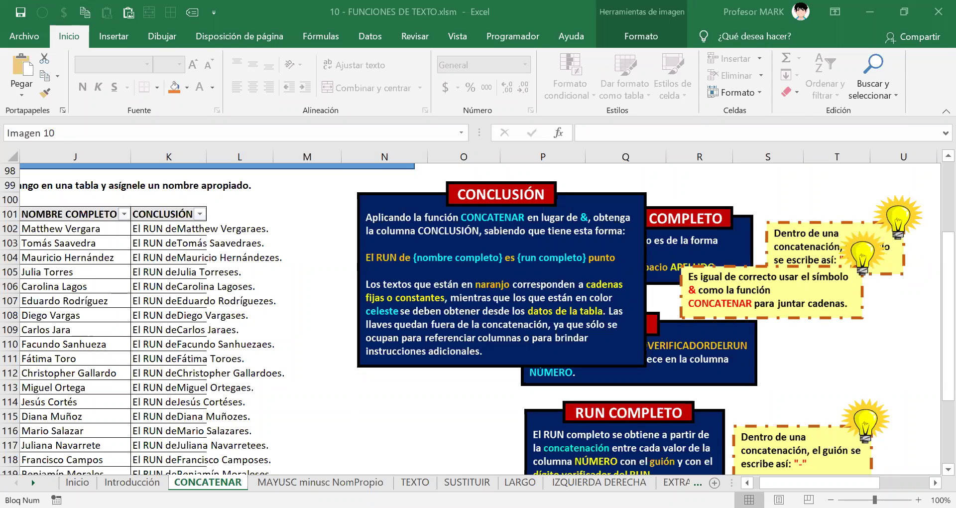
Add a trailing space inside the text "El RUN de" in the formula in K102.
{"action": "double_click", "coordinate": [157, 229]}
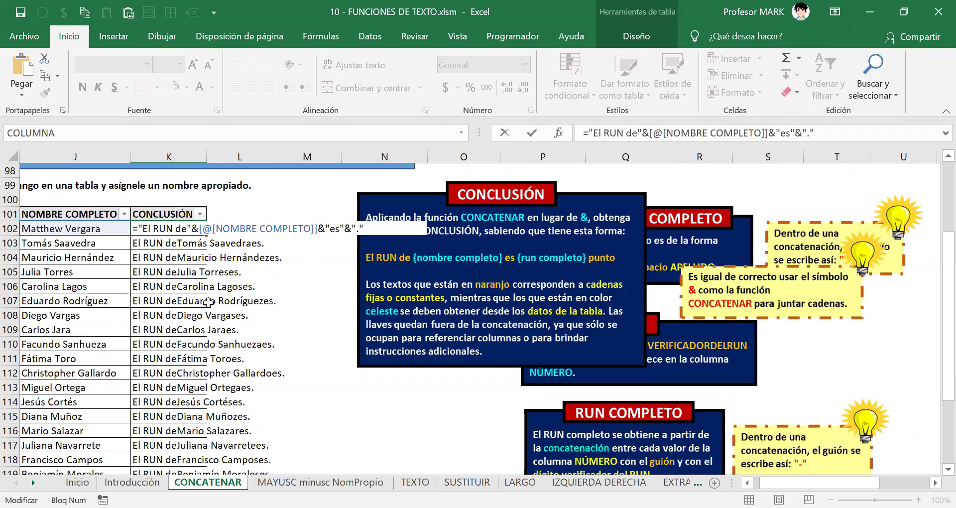
{"action": "left_click", "coordinate": [186, 228]}
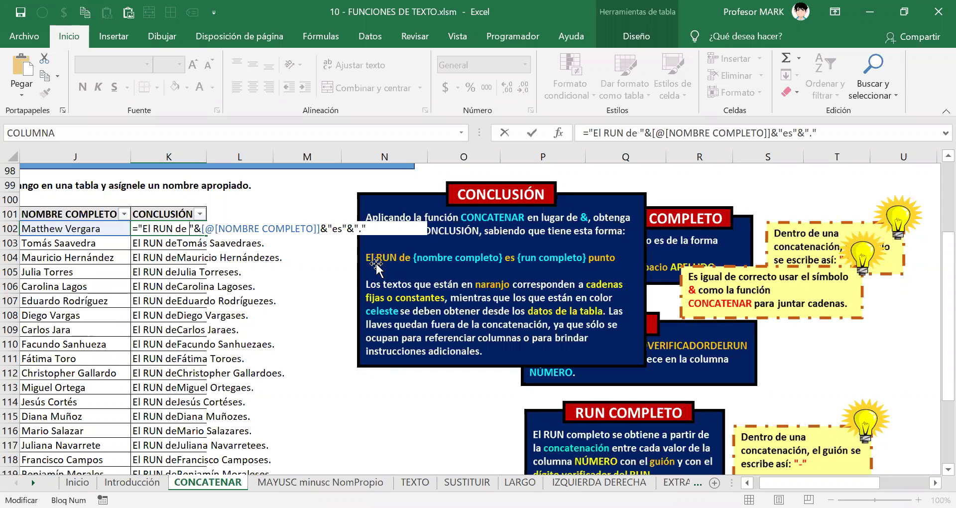
{"action": "key", "text": "Return"}
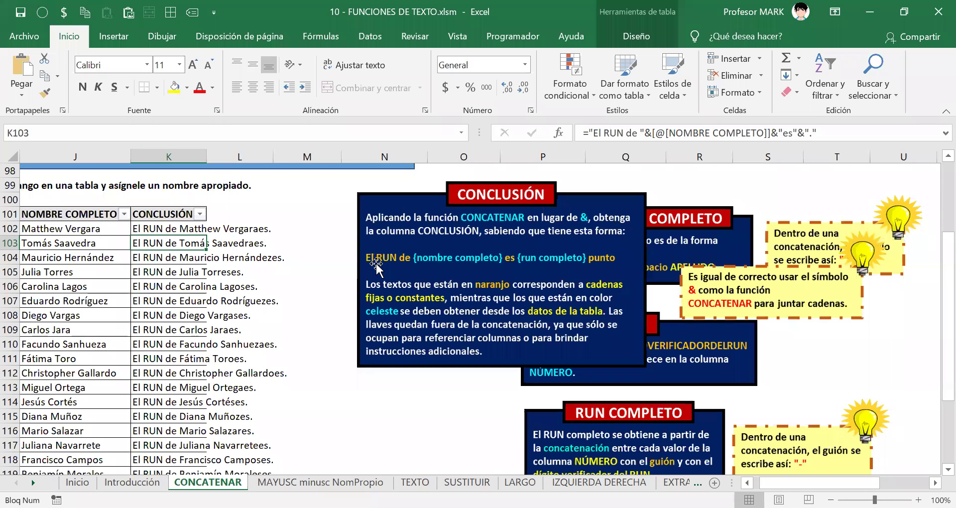
Replace the trailing space inside "El RUN de" with a separate " " concatenated by & before the [@[NOMBRE COMPLETO]] reference in K102.
{"action": "key", "text": "Up"}
{"action": "key", "text": "F2"}
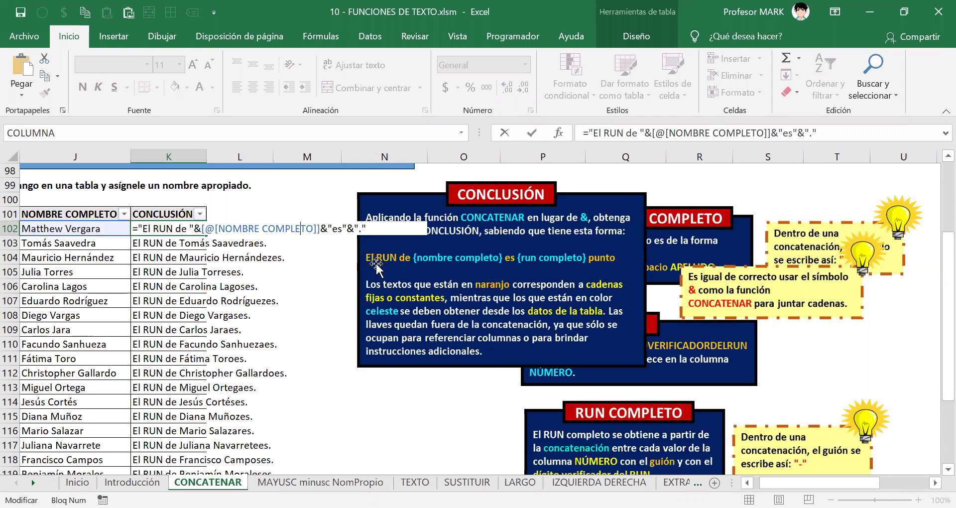
{"action": "key", "text": "Right"}
{"action": "key", "text": "Right"}
{"action": "key", "text": "Right"}
{"action": "key", "text": "BackSpace"}
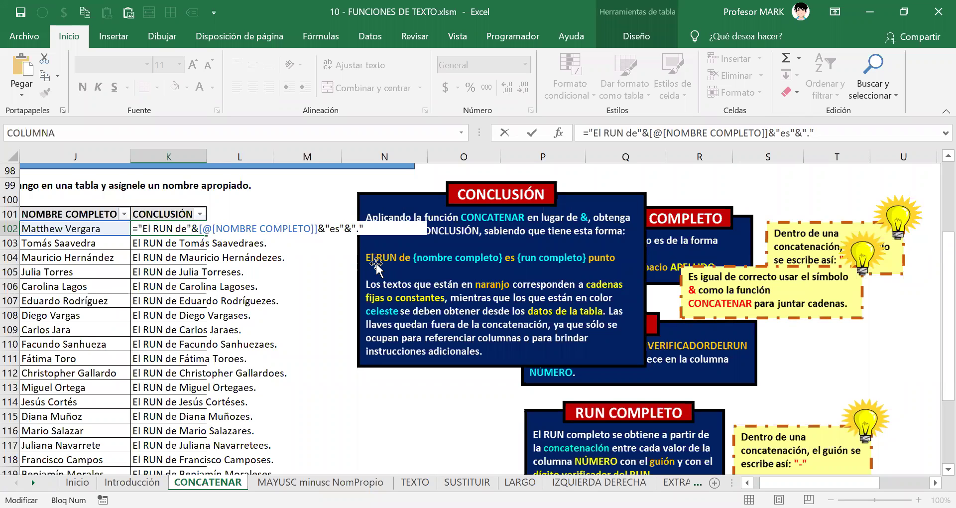
{"action": "key", "text": "Caps_Lock"}
{"action": "type", "text": "2"}
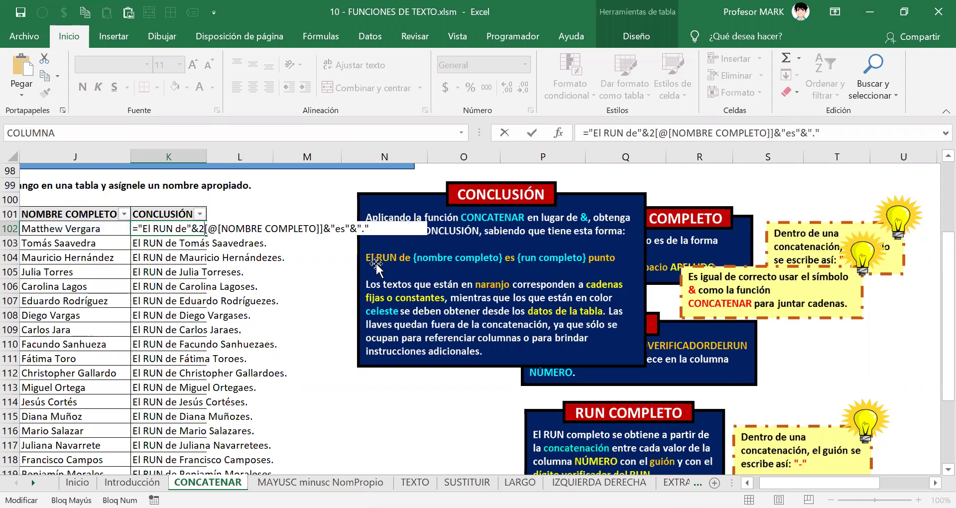
{"action": "key", "text": "BackSpace"}
{"action": "key", "text": "Caps_Lock"}
{"action": "type", "text": "\" "}
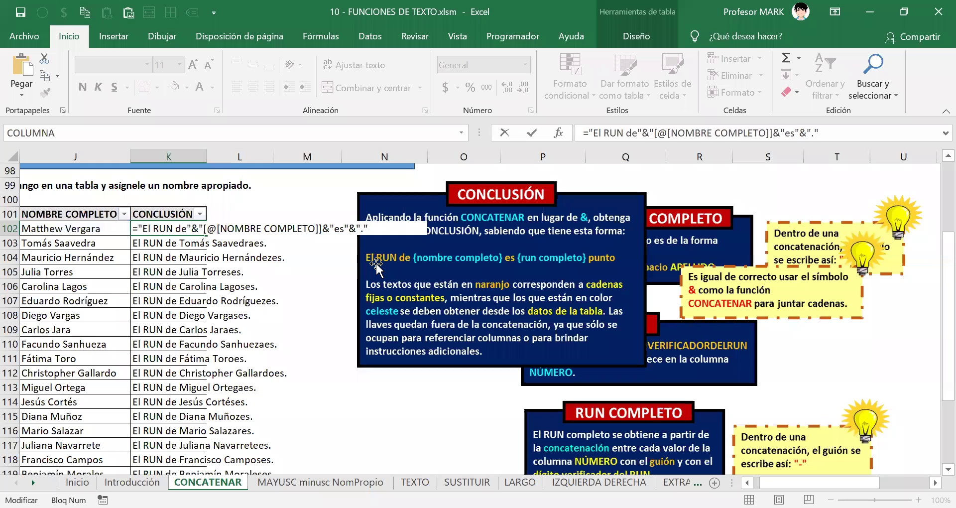
{"action": "type", "text": "\"&"}
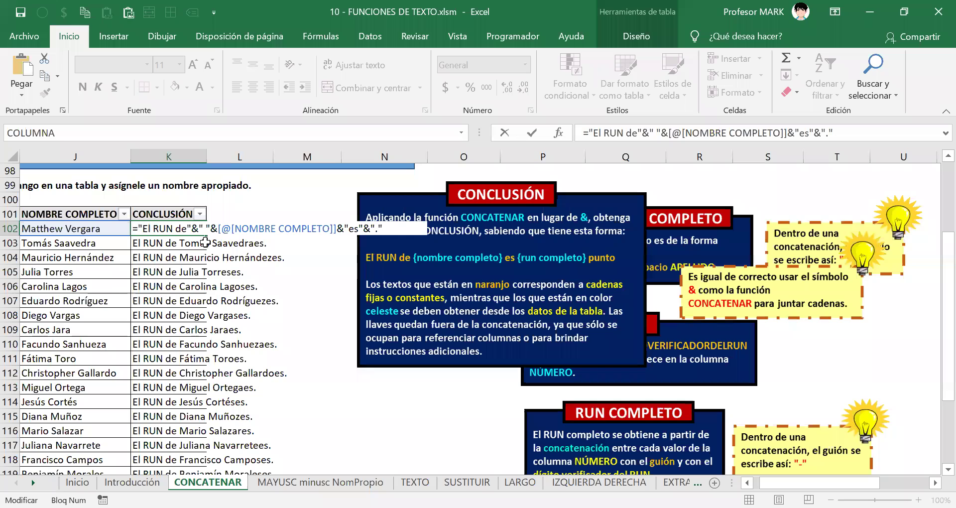
{"action": "key", "text": "Return"}
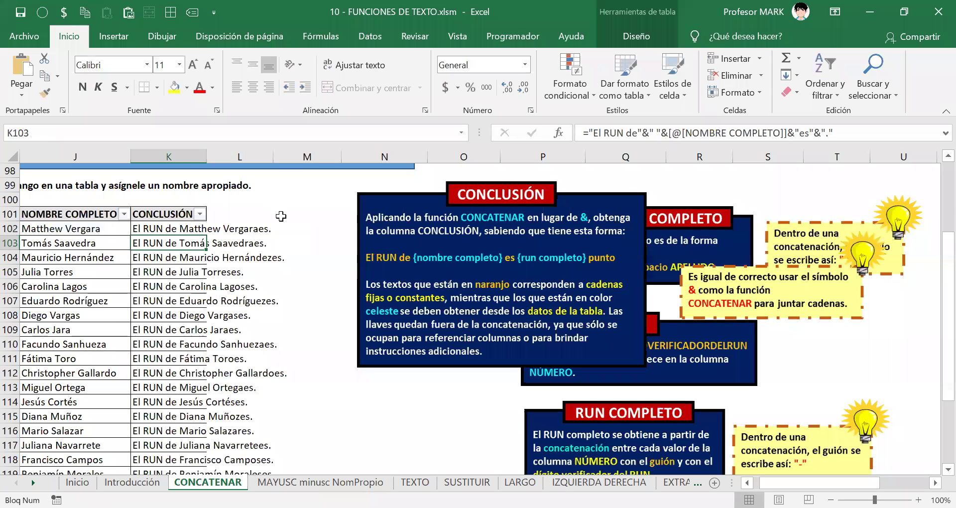
Add a space before and after "es" inside its quotation marks in the formula in K102.
{"action": "key", "text": "Up"}
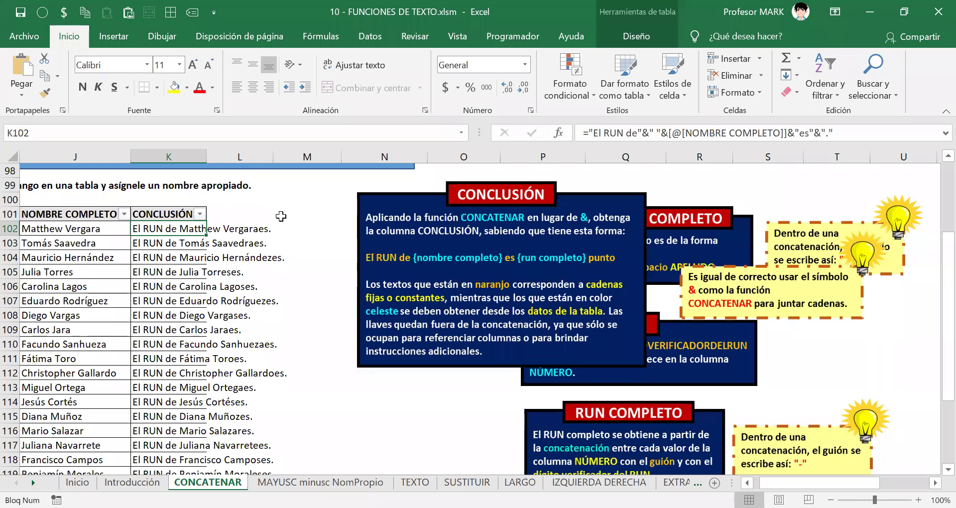
{"action": "key", "text": "F2"}
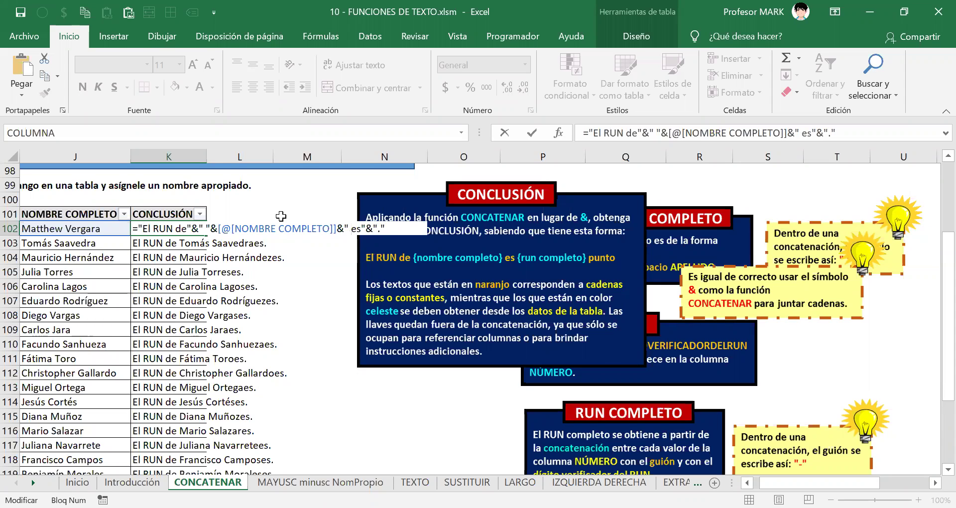
{"action": "key", "text": "Right"}
{"action": "key", "text": "Right"}
Concatenate the row's RUN COMPLETO value between " es " and "." in the K102 formula.
{"action": "left_click_drag", "start_coordinate": [770, 480], "coordinate": [765, 481]}
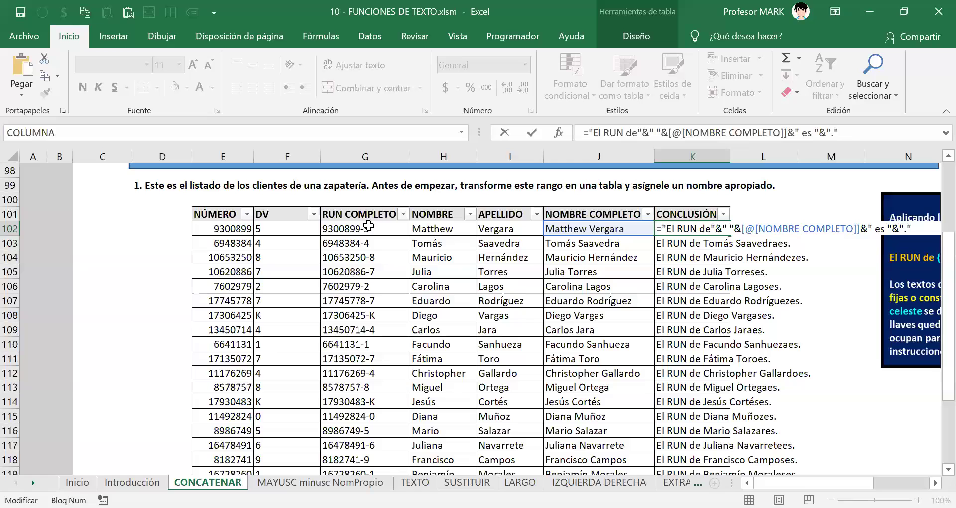
{"action": "left_click", "coordinate": [368, 226]}
{"action": "scroll", "coordinate": [477, 319], "scroll_direction": "right", "scroll_amount": 2}
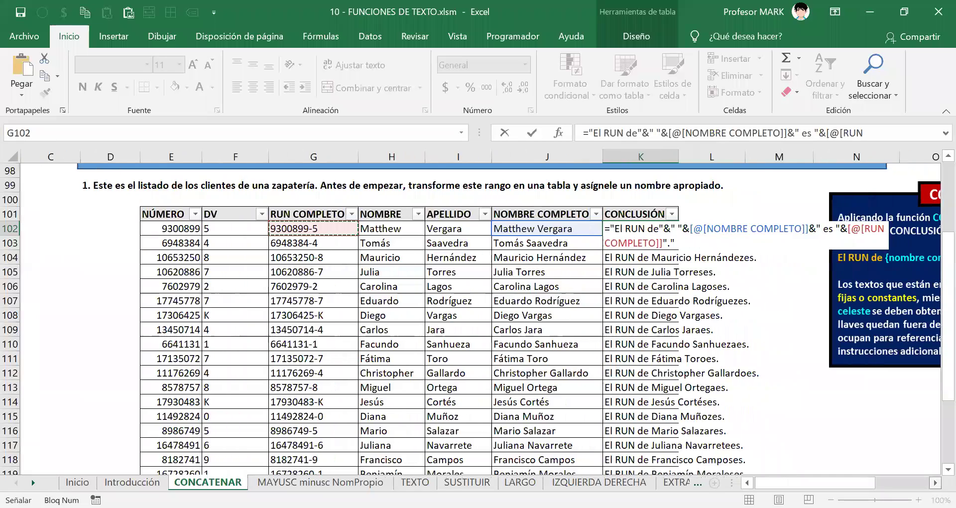
{"action": "scroll", "coordinate": [478, 319], "scroll_direction": "right", "scroll_amount": 4}
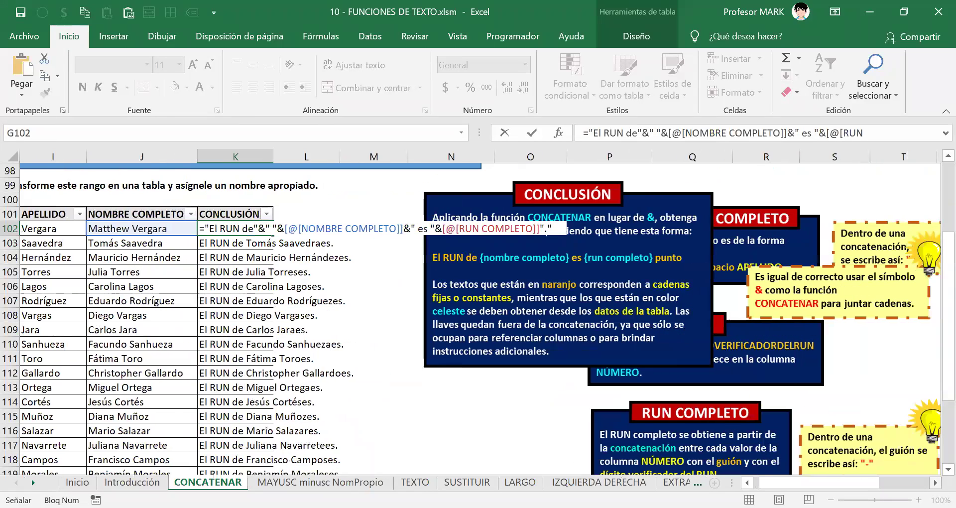
{"action": "type", "text": "&"}
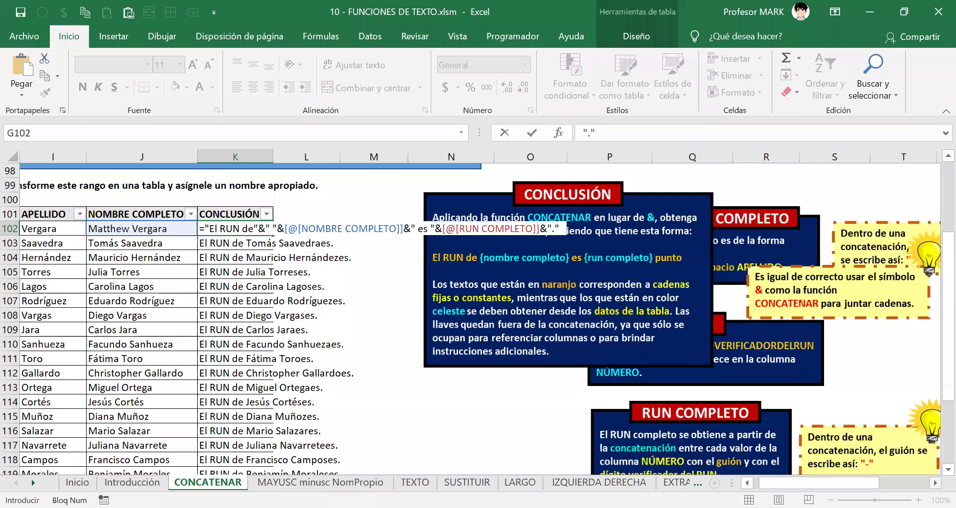
{"action": "key", "text": "Return"}
{"action": "left_click", "coordinate": [234, 229]}
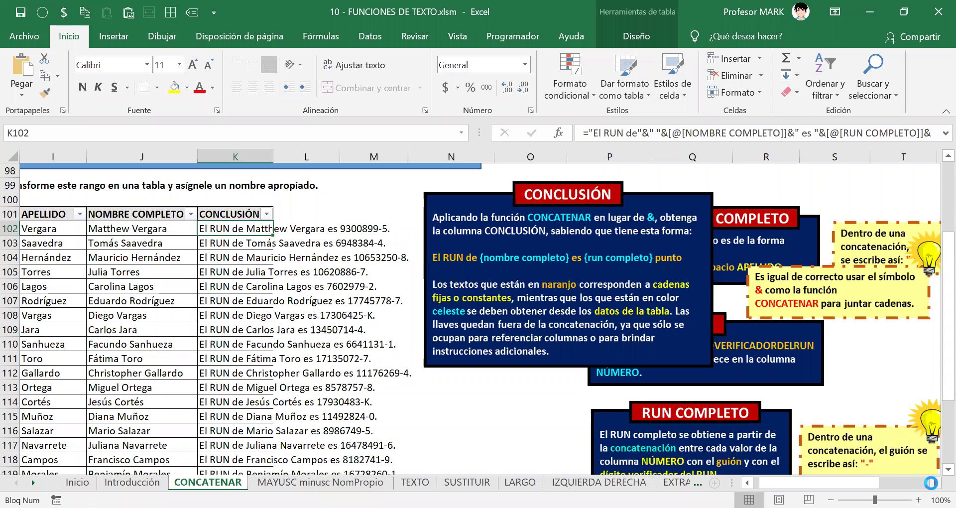
Merge the separate " " into the opening text of the K102 formula as "El RUN de ", with a single trailing space.
{"action": "double_click", "coordinate": [234, 228]}
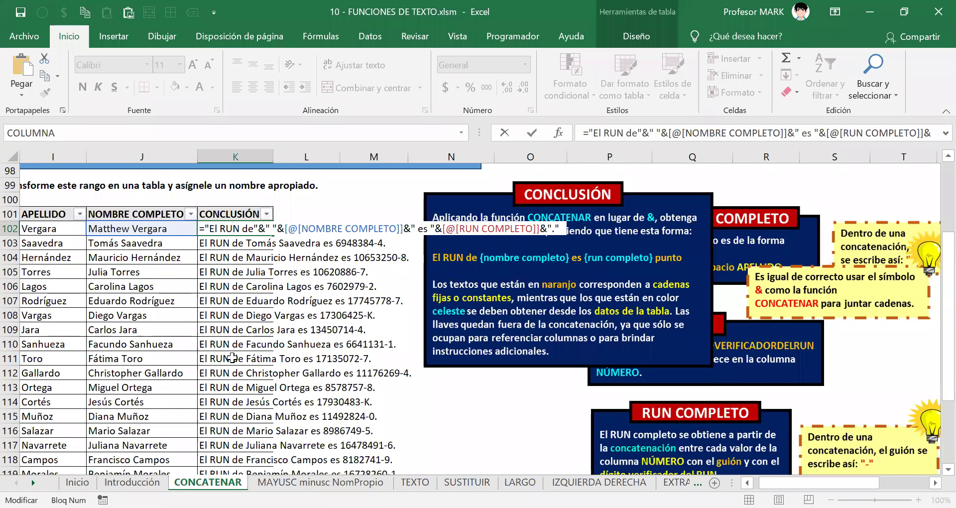
{"action": "left_click_drag", "start_coordinate": [254, 229], "coordinate": [275, 232]}
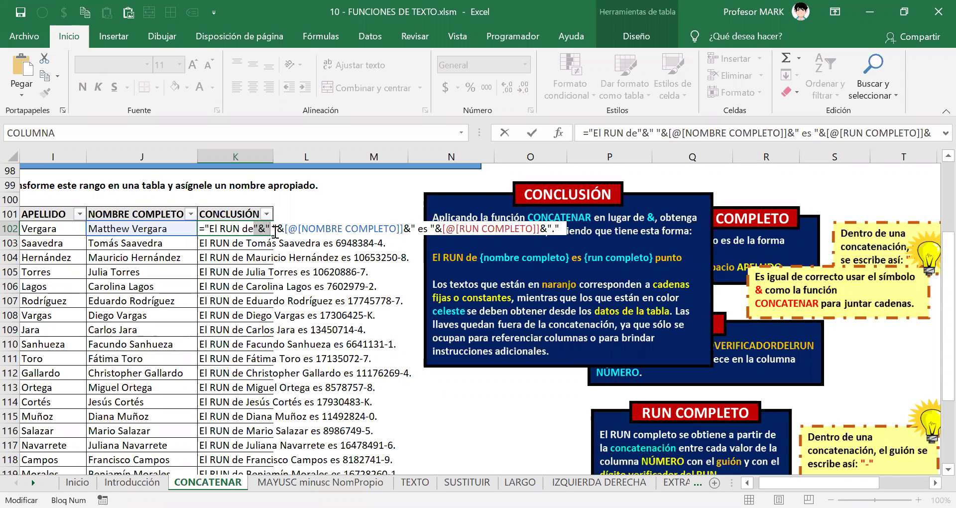
{"action": "key", "text": "Delete"}
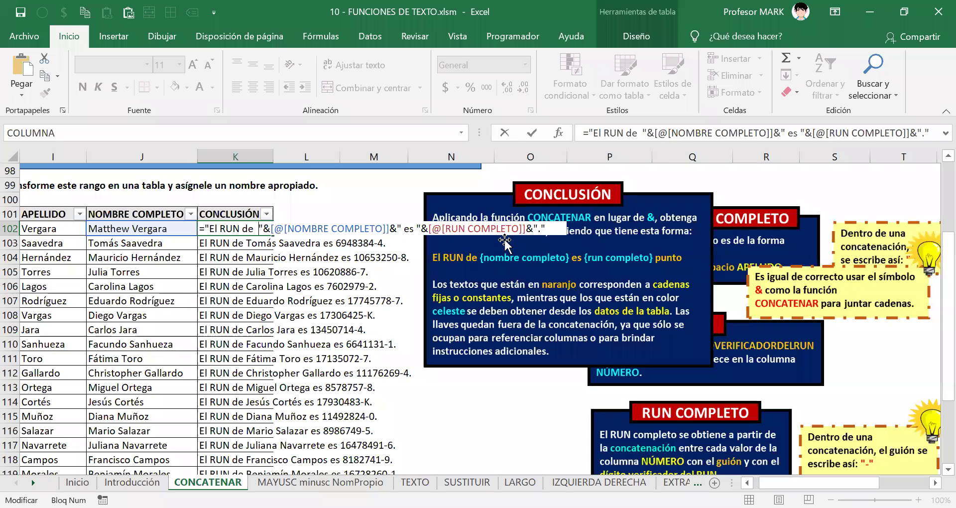
{"action": "key", "text": "Delete"}
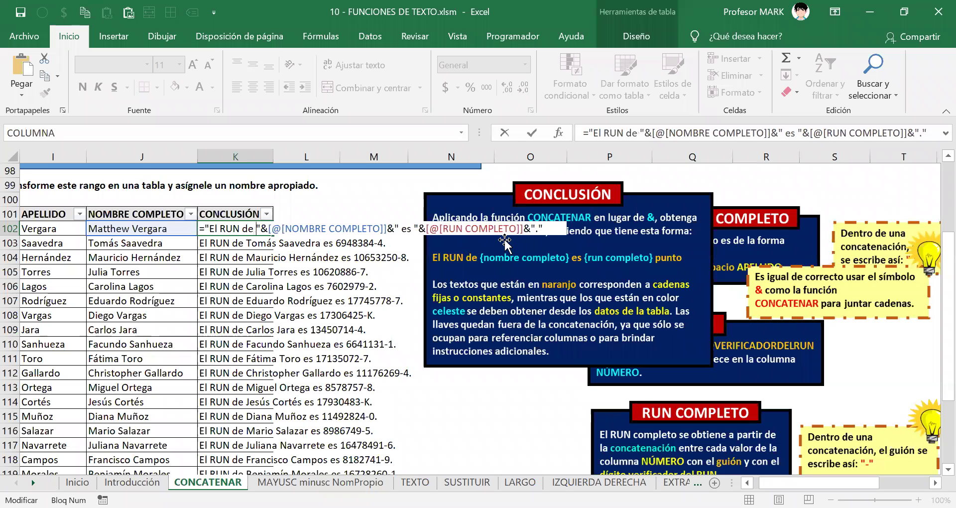
{"action": "key", "text": "Return"}
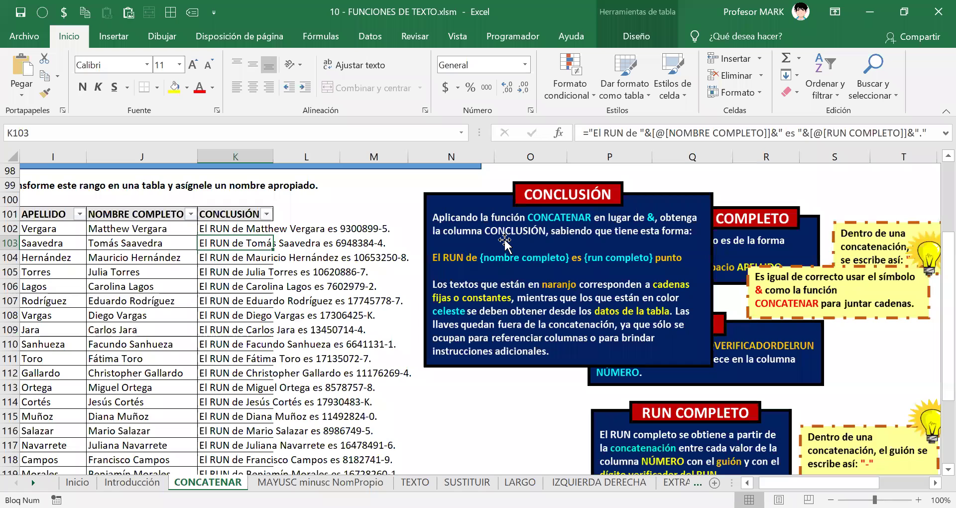
Review the complete concatenation formula in K102 and leave it as is.
{"action": "key", "text": "Up"}
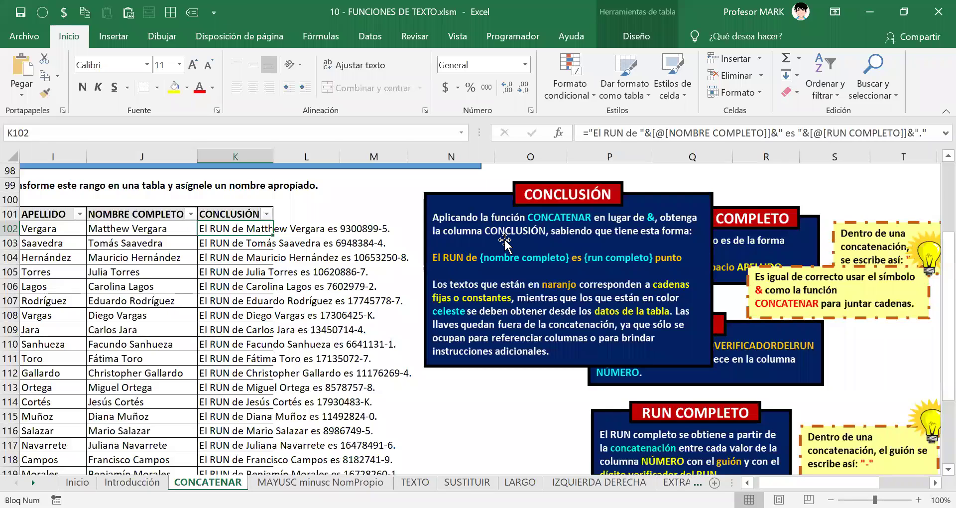
{"action": "double_click", "coordinate": [209, 228]}
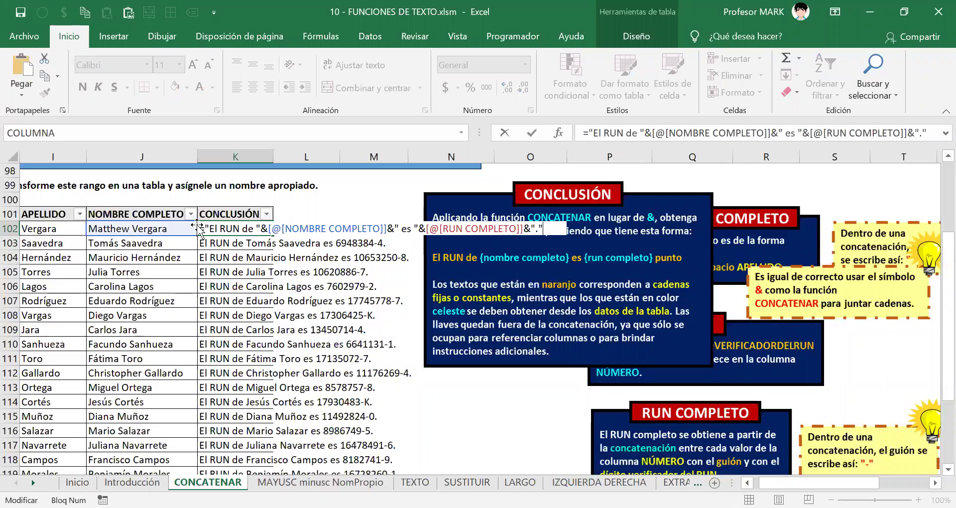
{"action": "left_click_drag", "start_coordinate": [198, 228], "coordinate": [560, 238]}
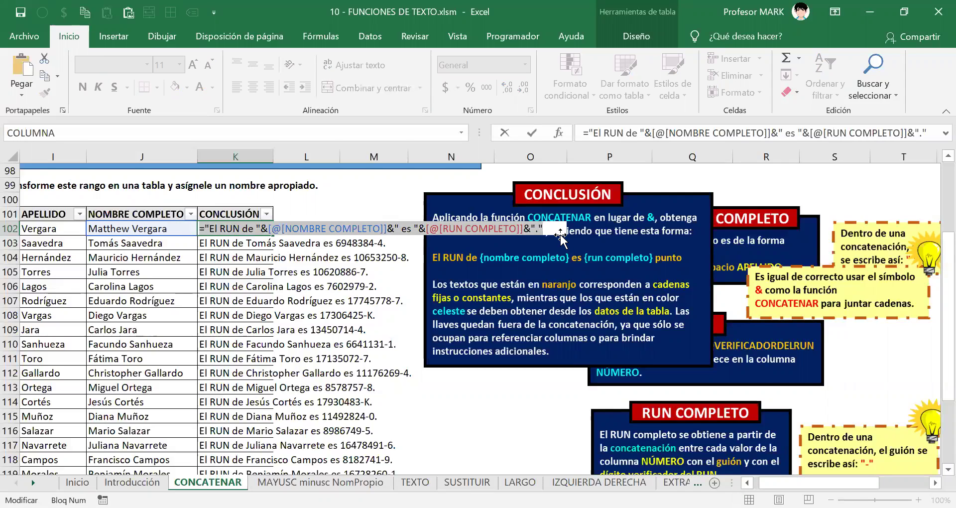
{"action": "key", "text": "Return"}
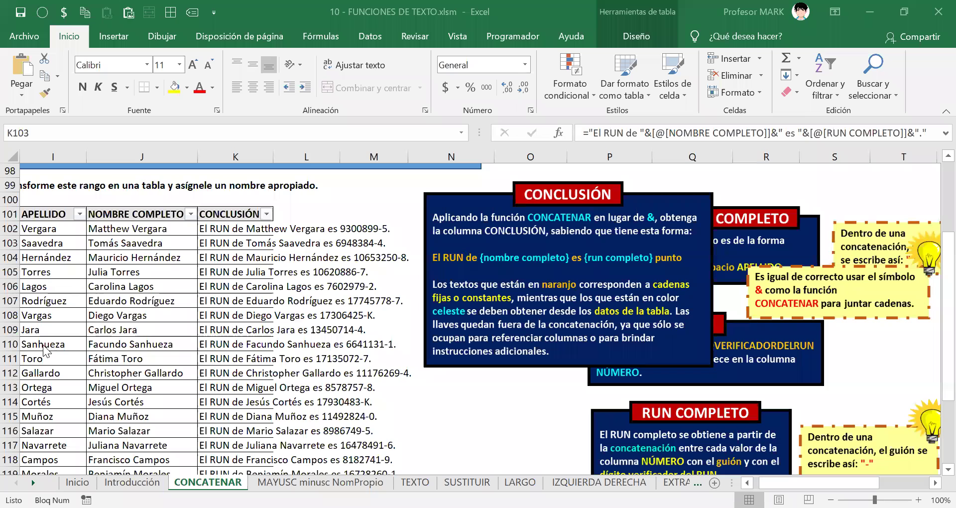
Widen column K so the full CONCLUSIÓN sentences fit.
{"action": "left_click", "coordinate": [206, 234]}
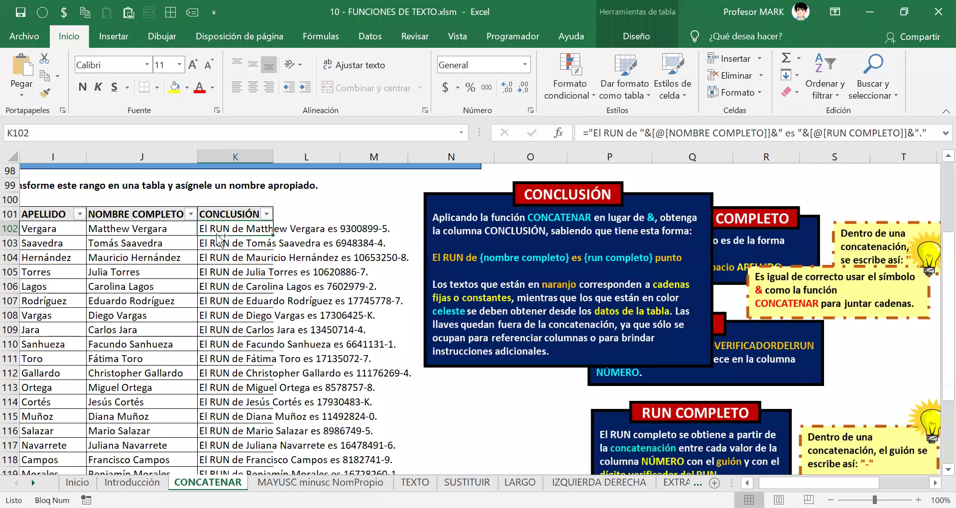
{"action": "scroll", "coordinate": [217, 239], "scroll_direction": "up", "scroll_amount": 2}
{"action": "key", "text": "ctrl+space"}
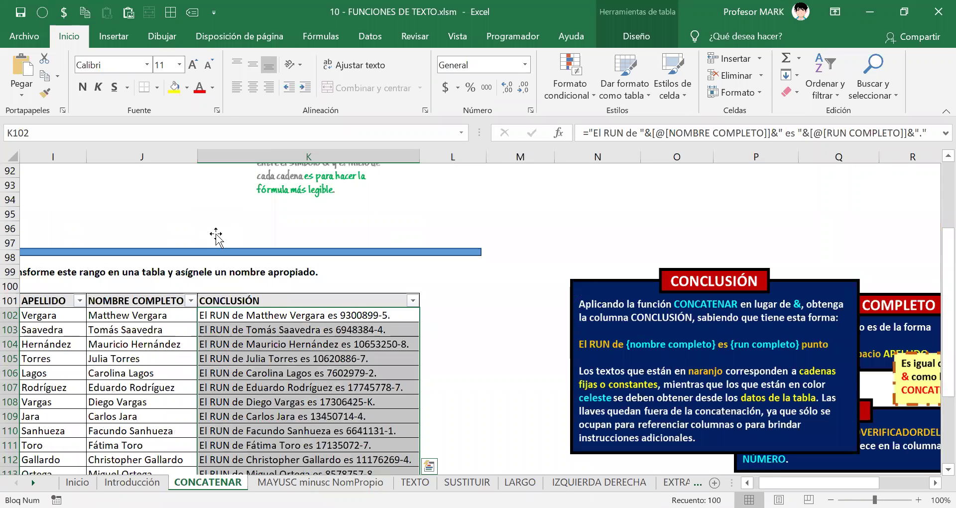
{"action": "left_click", "coordinate": [282, 303]}
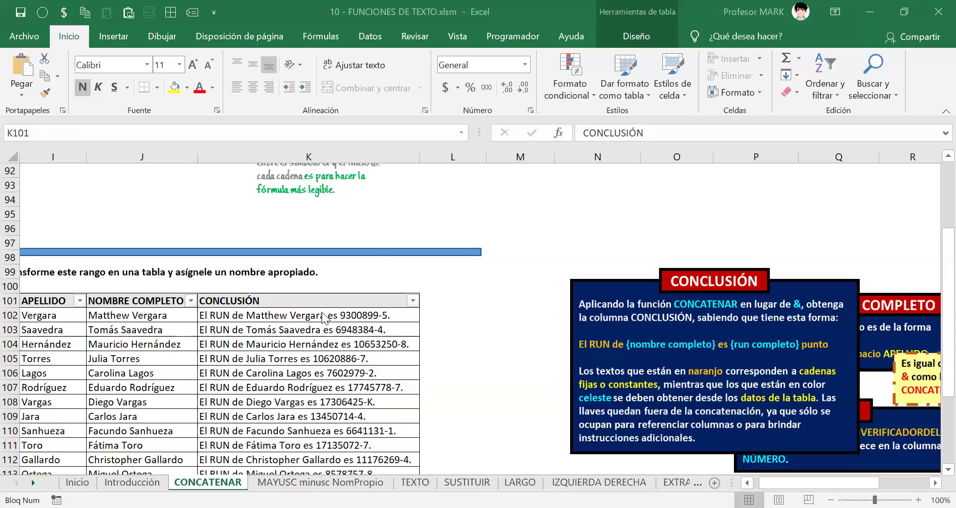
Check the completed CONCLUSIÓN column and switch to the MAYUSC minusc NomPropio sheet.
{"action": "left_click", "coordinate": [358, 315]}
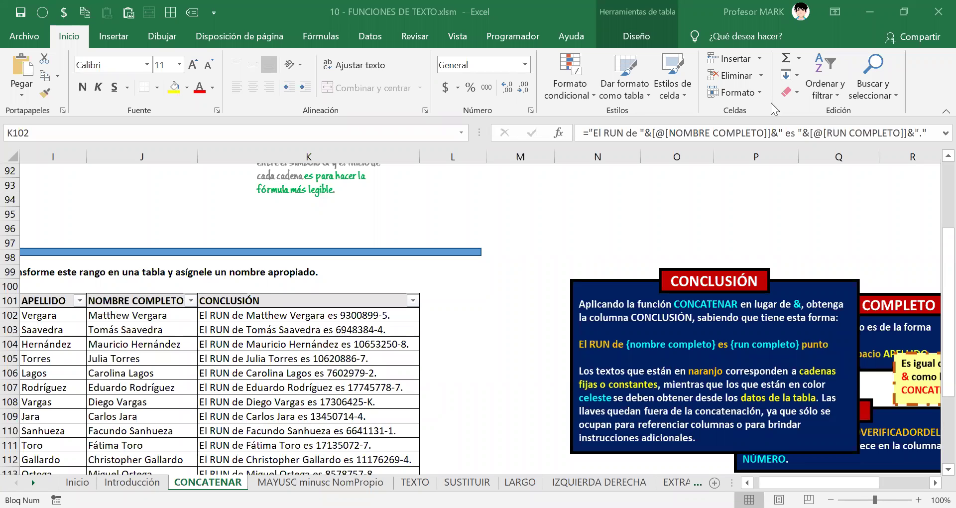
{"action": "left_click", "coordinate": [324, 316]}
{"action": "scroll", "coordinate": [315, 327], "scroll_direction": "down", "scroll_amount": 6}
{"action": "scroll", "coordinate": [315, 327], "scroll_direction": "down", "scroll_amount": 2}
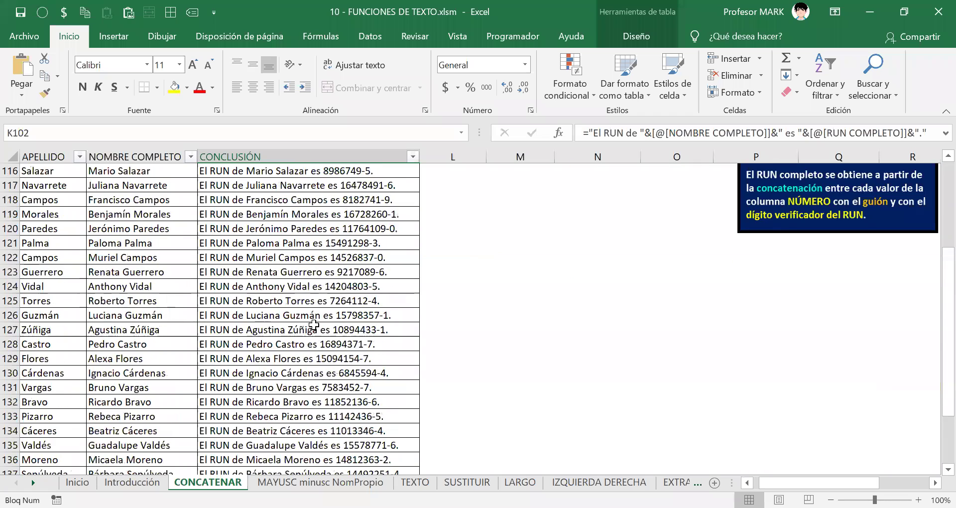
{"action": "scroll", "coordinate": [315, 327], "scroll_direction": "up", "scroll_amount": 5}
{"action": "left_click", "coordinate": [351, 475]}
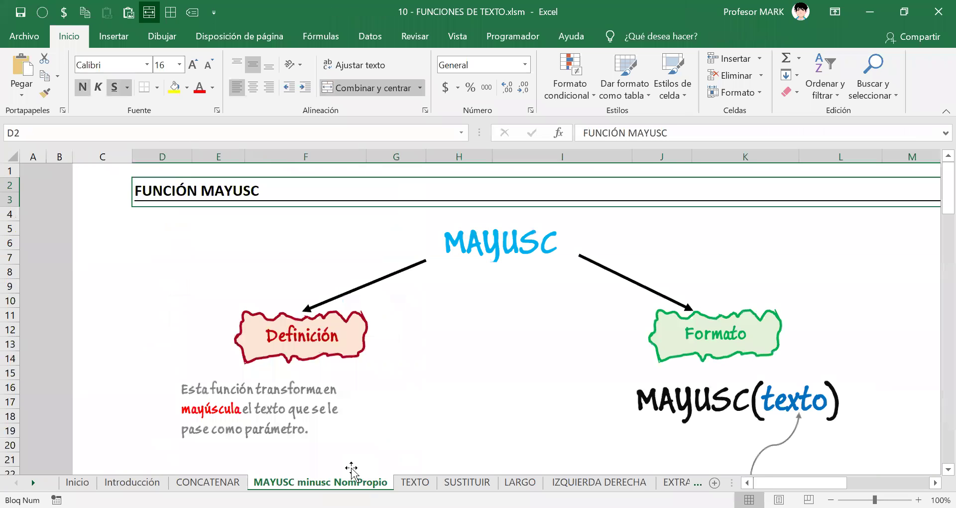
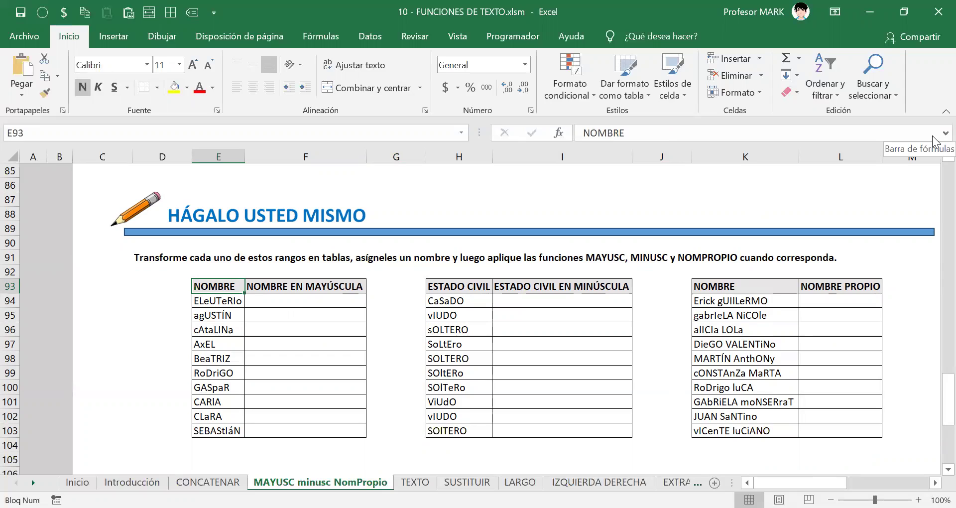
Convert the range E93:F103 into a table with headers.
{"action": "key", "text": "ctrl+e"}
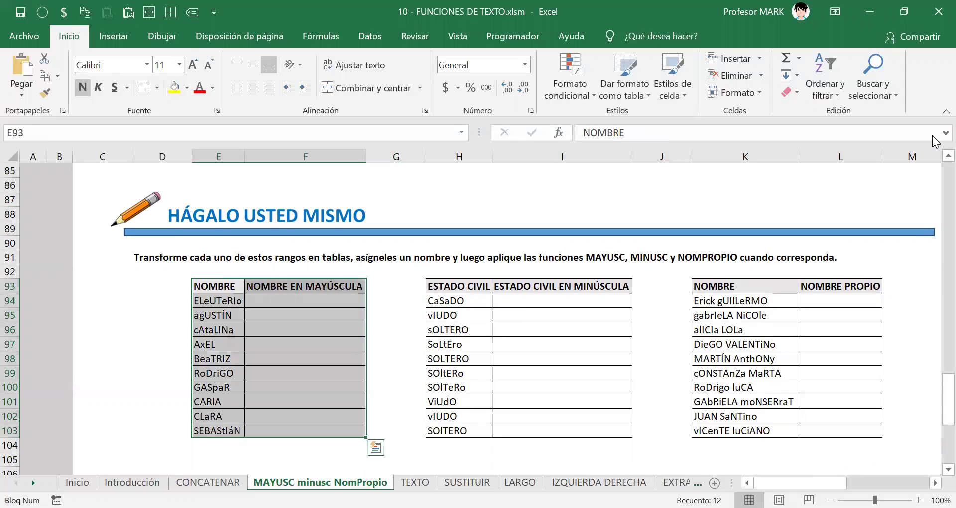
{"action": "key", "text": "Return"}
{"action": "key", "text": "shift+Return"}
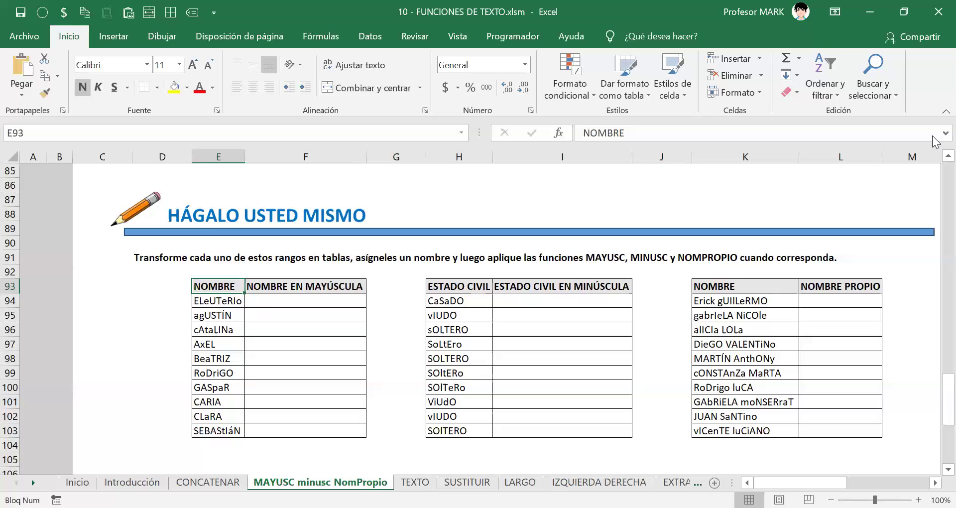
{"action": "key", "text": "ctrl+q"}
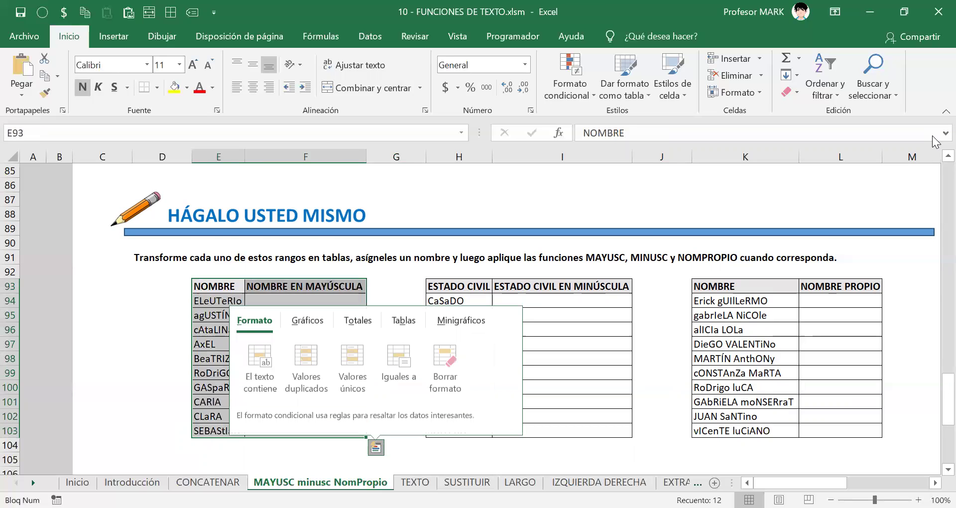
{"action": "key", "text": "ctrl+t"}
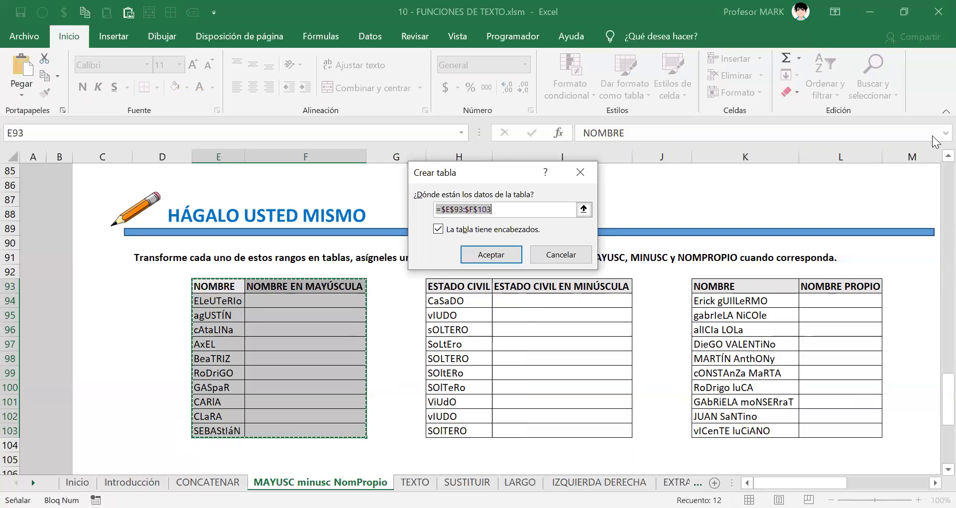
{"action": "key", "text": "Return"}
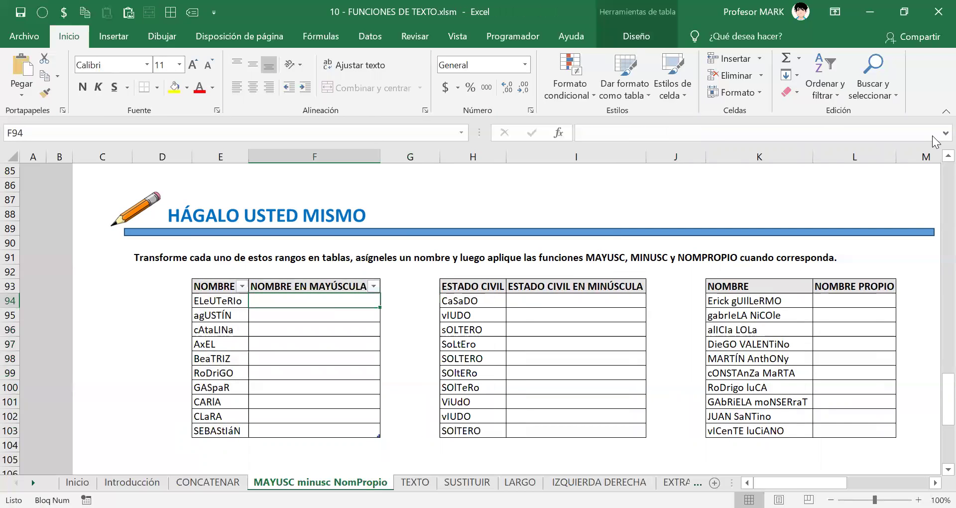
Look at the options of the first light table style, including setting it as the default.
{"action": "left_click_drag", "start_coordinate": [228, 290], "coordinate": [269, 286]}
{"action": "left_click", "coordinate": [281, 317]}
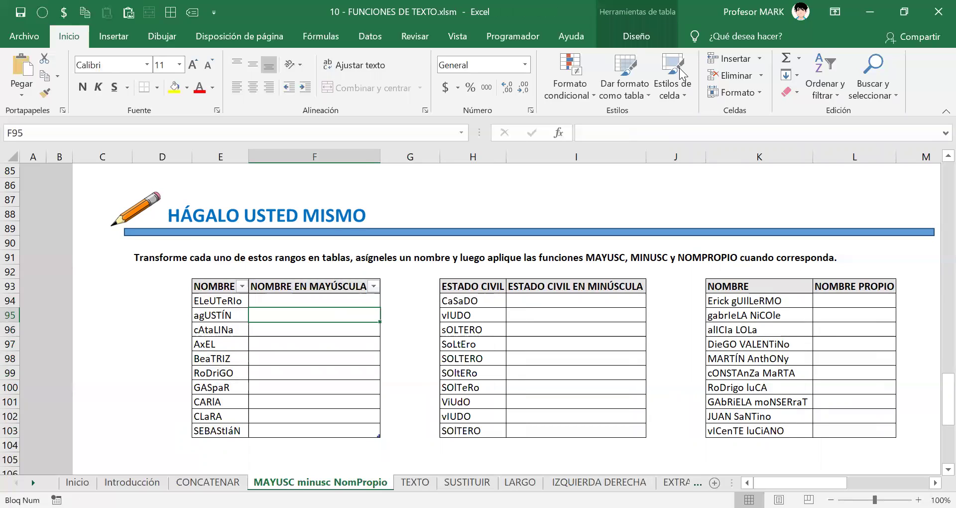
{"action": "left_click", "coordinate": [647, 36]}
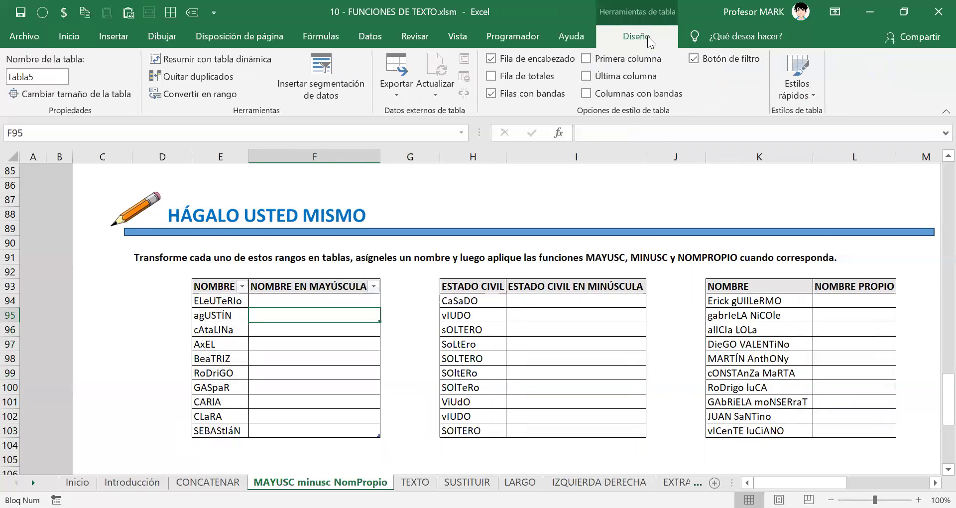
{"action": "left_click", "coordinate": [800, 102]}
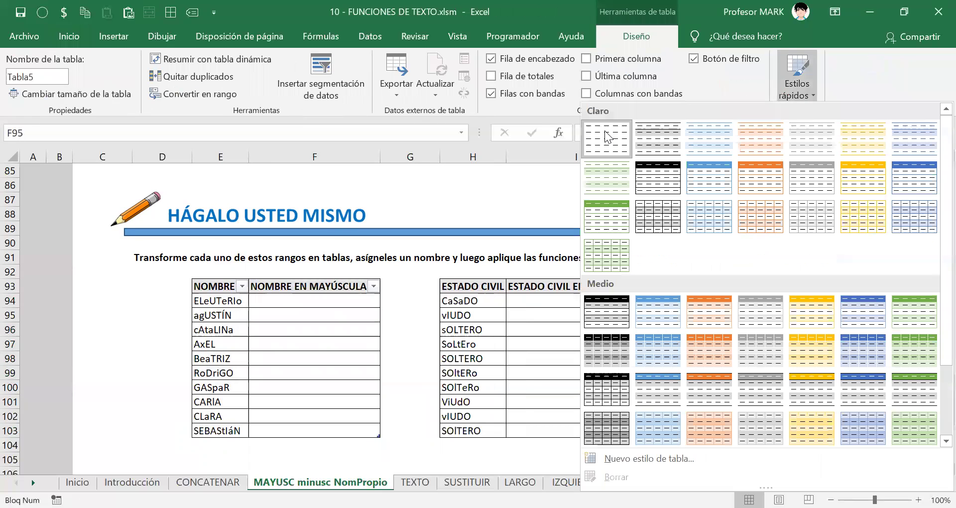
{"action": "right_click", "coordinate": [605, 134]}
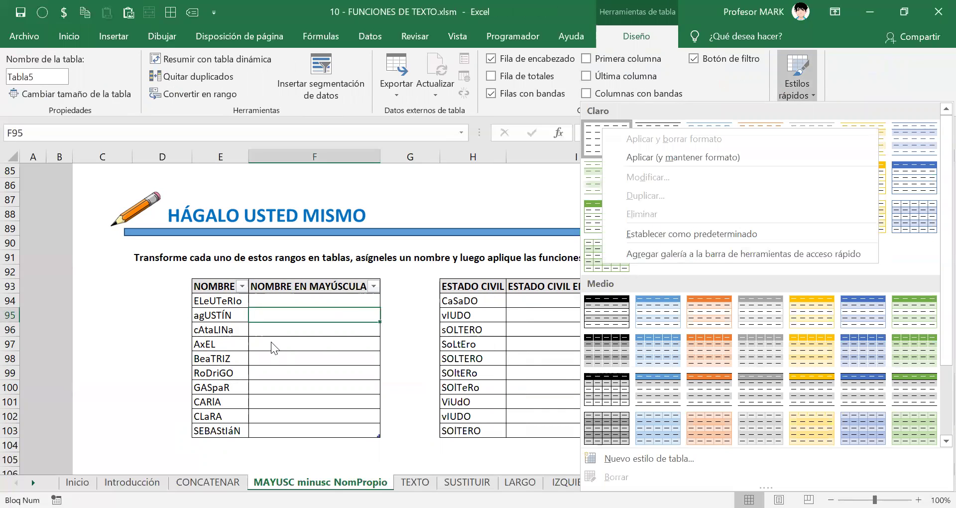
{"action": "left_click", "coordinate": [272, 301]}
Name the NOMBRE EN MAYÚSCULA table FN_MAYUSC.
{"action": "left_click", "coordinate": [273, 301]}
{"action": "left_click", "coordinate": [47, 75]}
{"action": "key", "text": "Caps_Lock"}
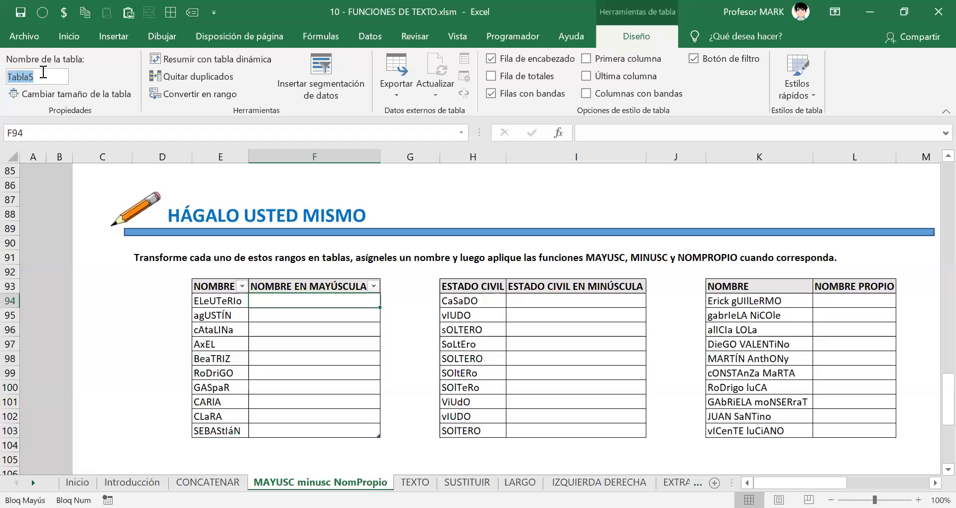
{"action": "type", "text": "FN_"}
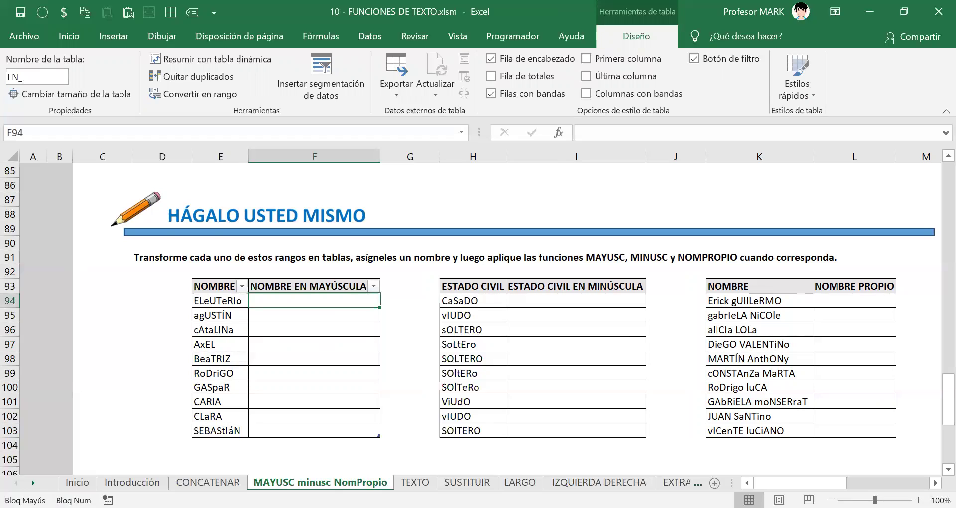
{"action": "type", "text": "MAYUSC"}
Convert the ESTADO CIVIL range H93:I103 into a table with headers.
{"action": "left_click", "coordinate": [491, 288]}
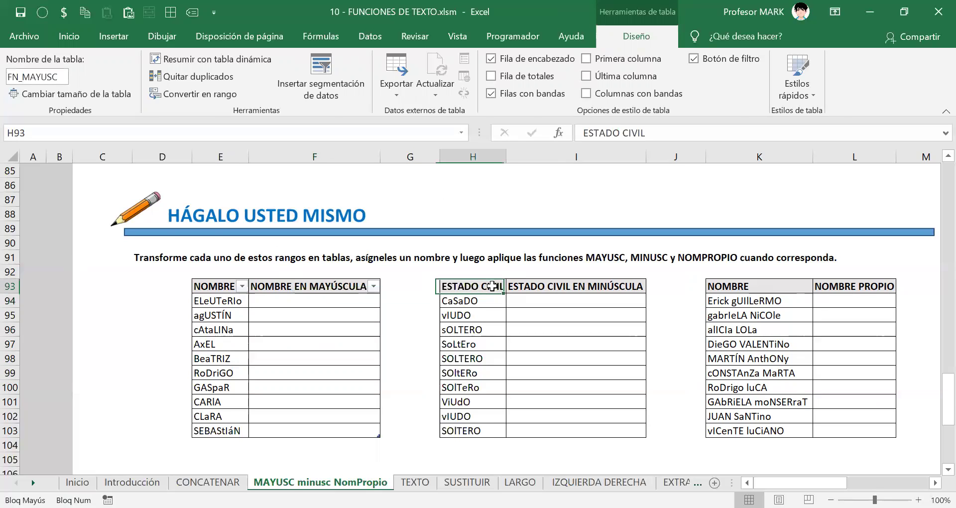
{"action": "key", "text": "shift+Right"}
{"action": "key", "text": "ctrl+shift+Down"}
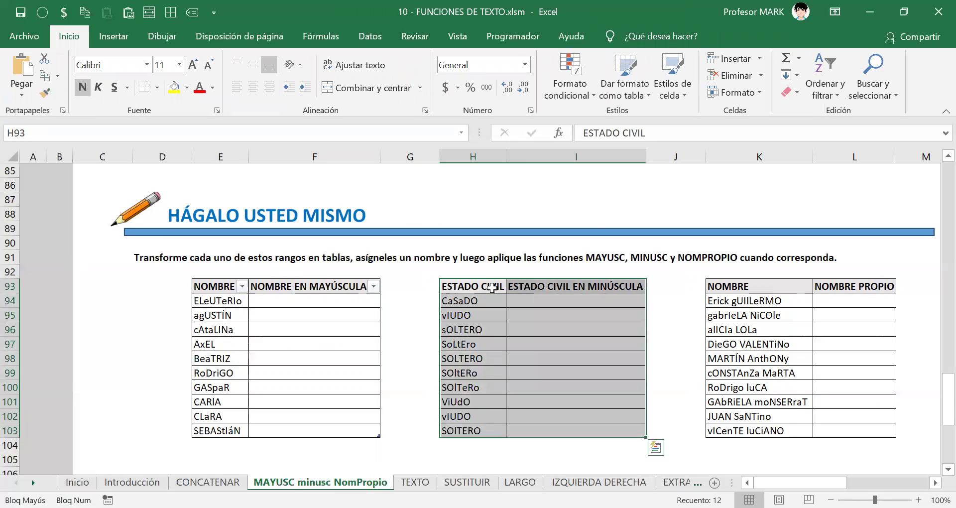
{"action": "key", "text": "ctrl+t"}
{"action": "key", "text": "Return"}
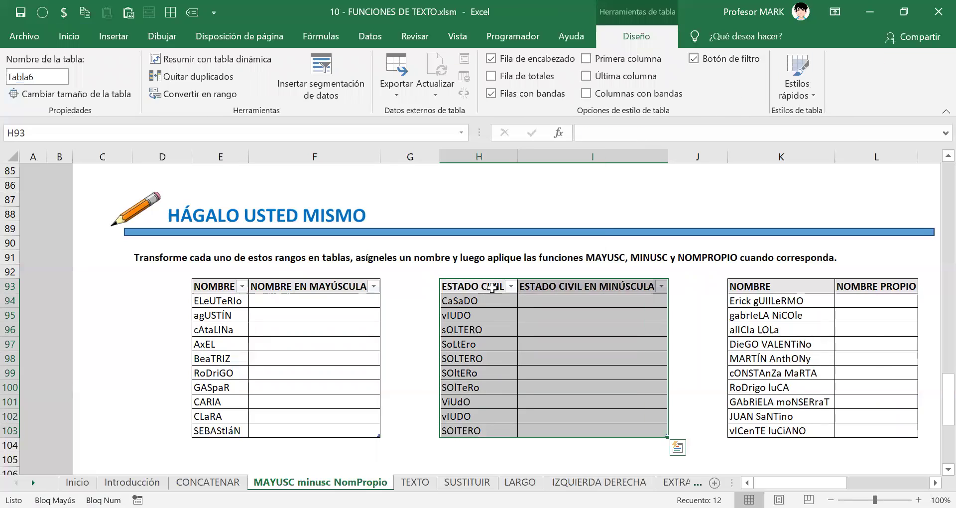
Name the ESTADO CIVIL table FN_MINUSC.
{"action": "left_click", "coordinate": [51, 76]}
{"action": "type", "text": "F"}
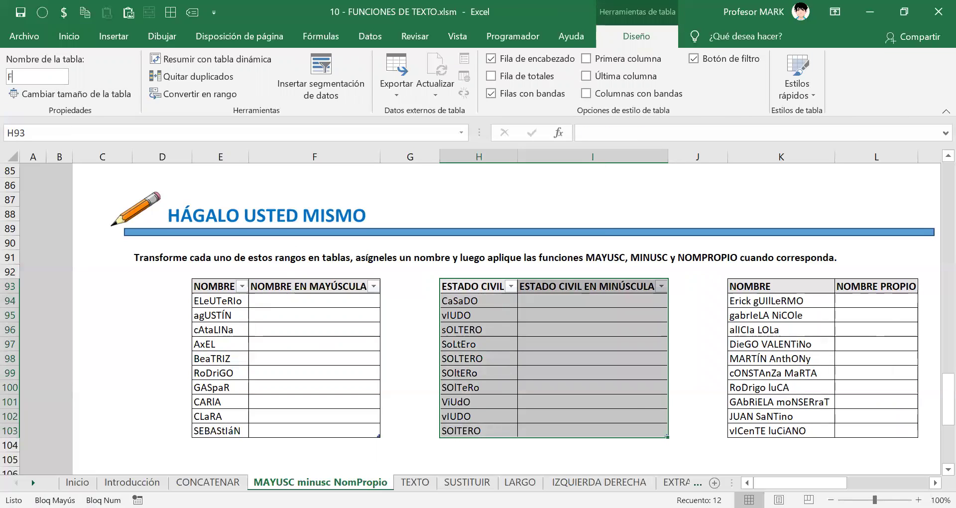
{"action": "type", "text": "N_MINUSC"}
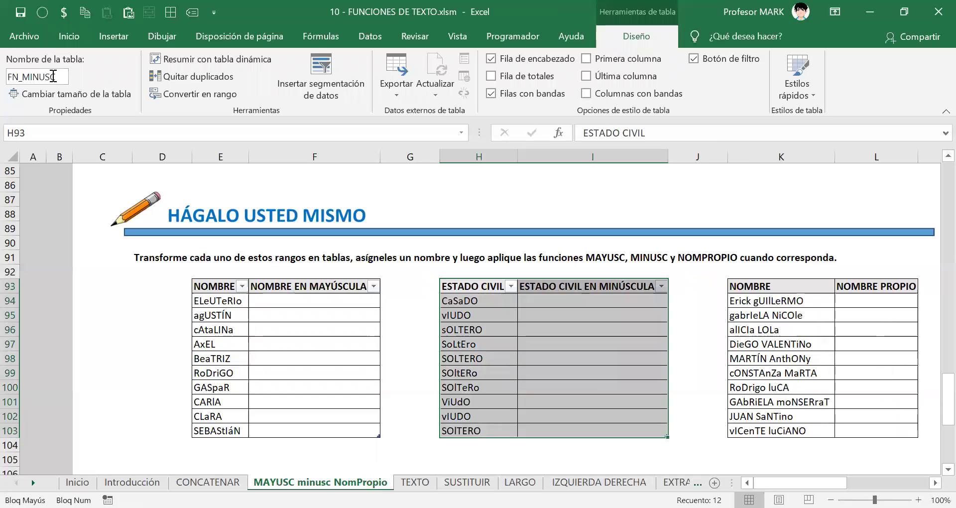
{"action": "key", "text": "Return"}
Convert the NOMBRE and NOMBRE PROPIO range K93:L103 into a table with headers.
{"action": "key", "text": "Right"}
{"action": "key", "text": "Right"}
{"action": "key", "text": "Right"}
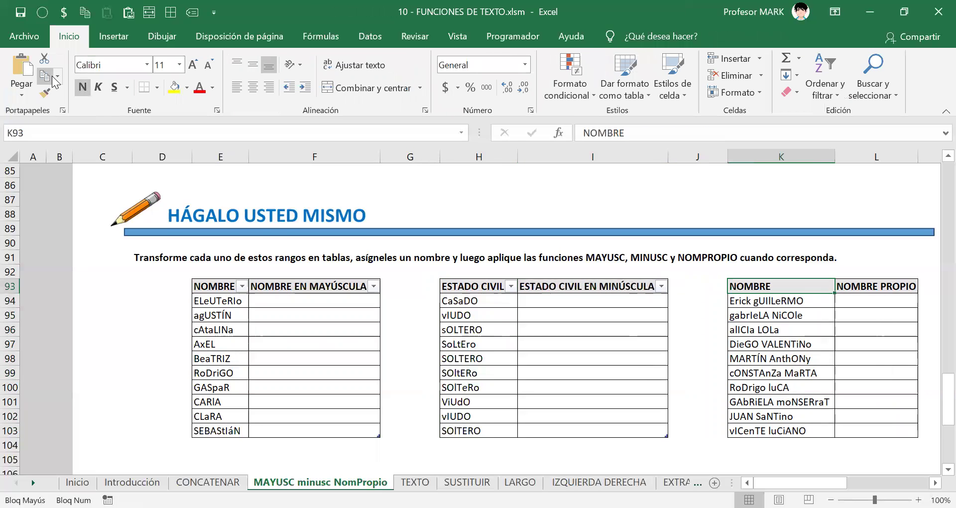
{"action": "key", "text": "ctrl+a"}
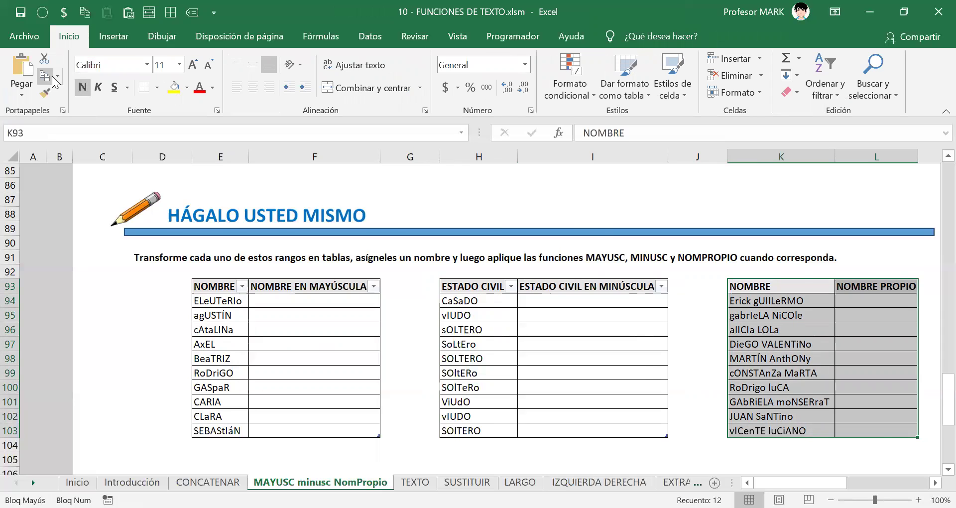
{"action": "key", "text": "ctrl+t"}
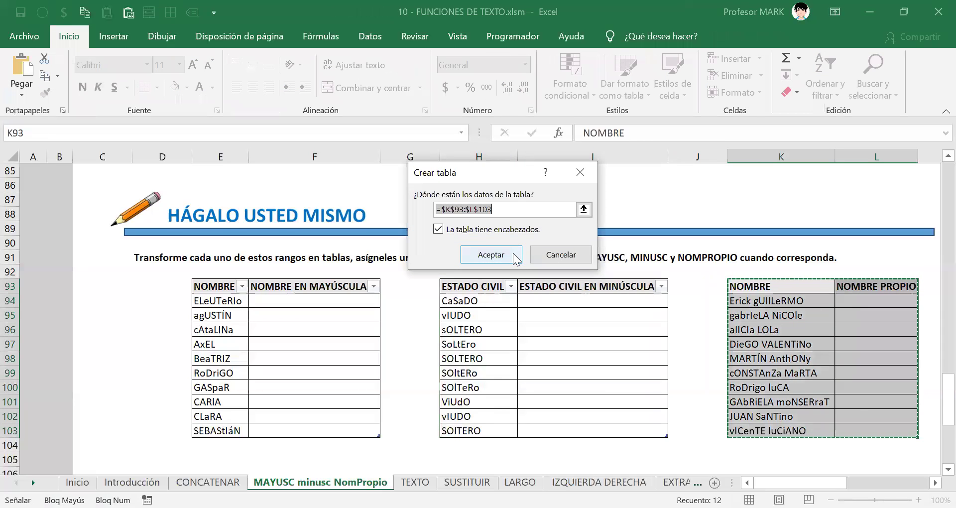
{"action": "left_click", "coordinate": [491, 255]}
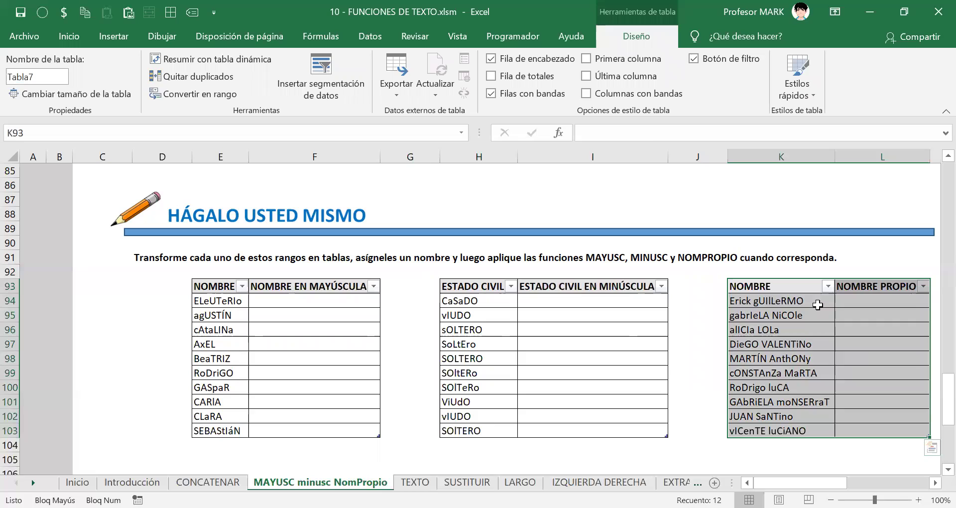
Name the NOMBRE PROPIO table FN_NOMPROPIO.
{"action": "left_click", "coordinate": [56, 77]}
{"action": "type", "text": "F"}
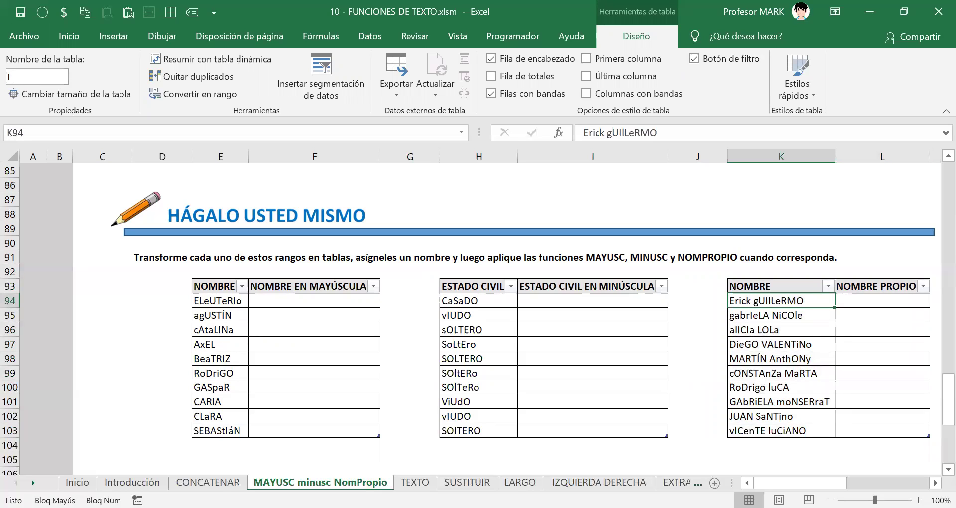
{"action": "type", "text": "N_NOMPROPIO"}
{"action": "key", "text": "Return"}
{"action": "type", "text": "4"}
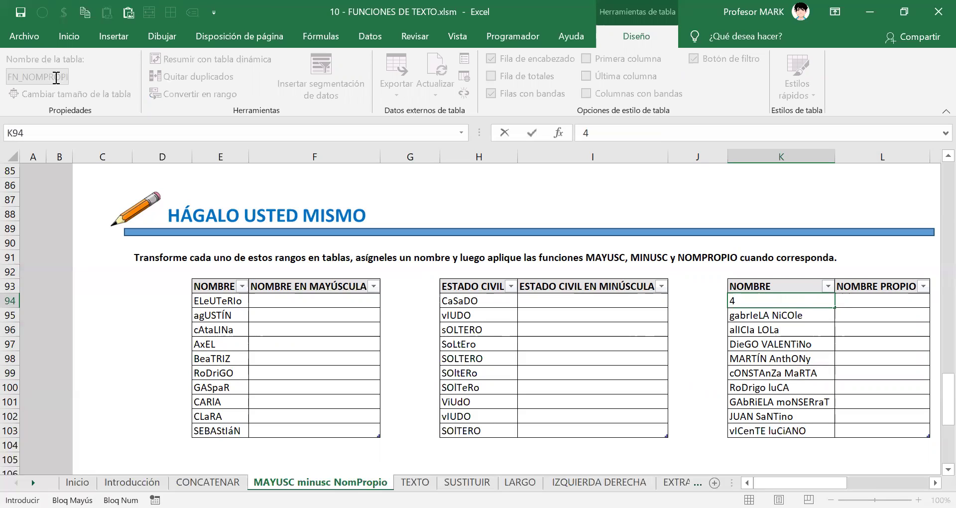
{"action": "key", "text": "ctrl+Return"}
{"action": "key", "text": "ctrl+z"}
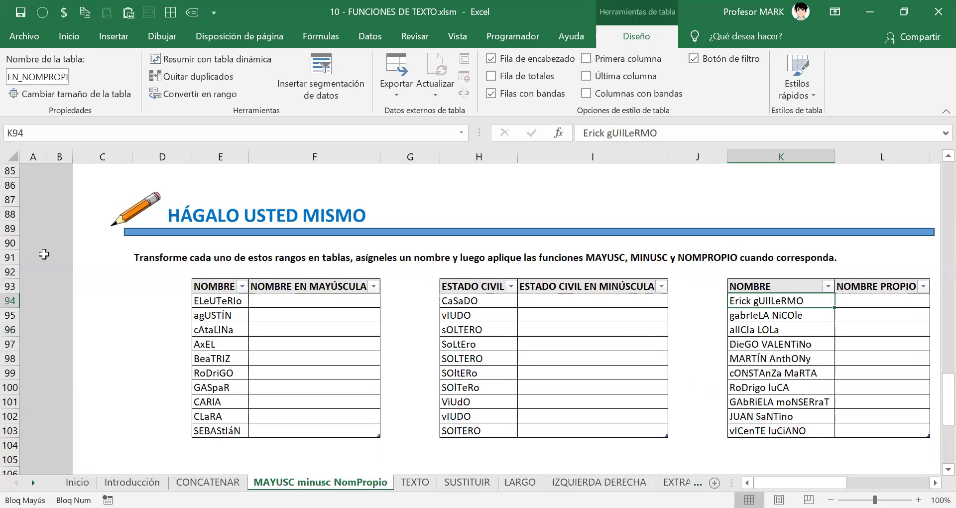
Begin a formula in F94, the first cell of the NOMBRE EN MAYÚSCULA column.
{"action": "left_click", "coordinate": [324, 304]}
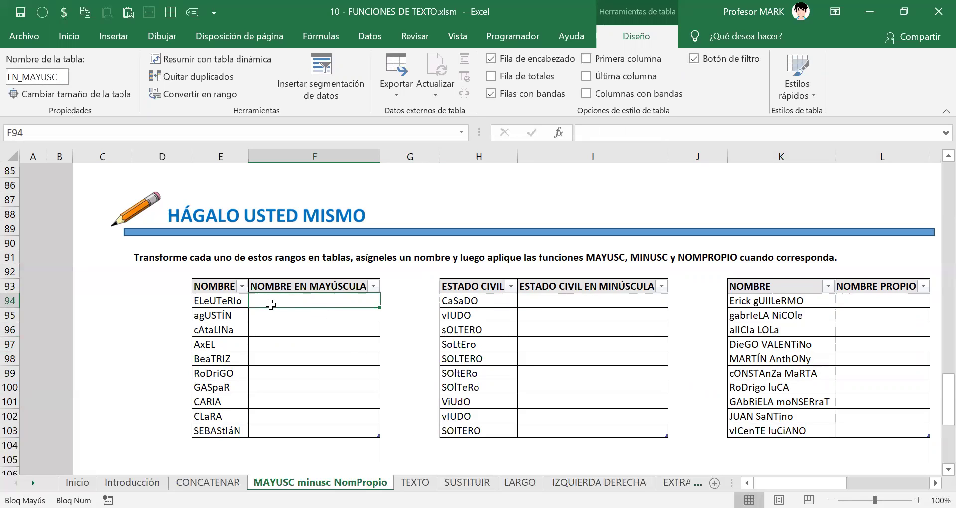
{"action": "scroll", "coordinate": [269, 302], "scroll_direction": "down", "scroll_amount": 1}
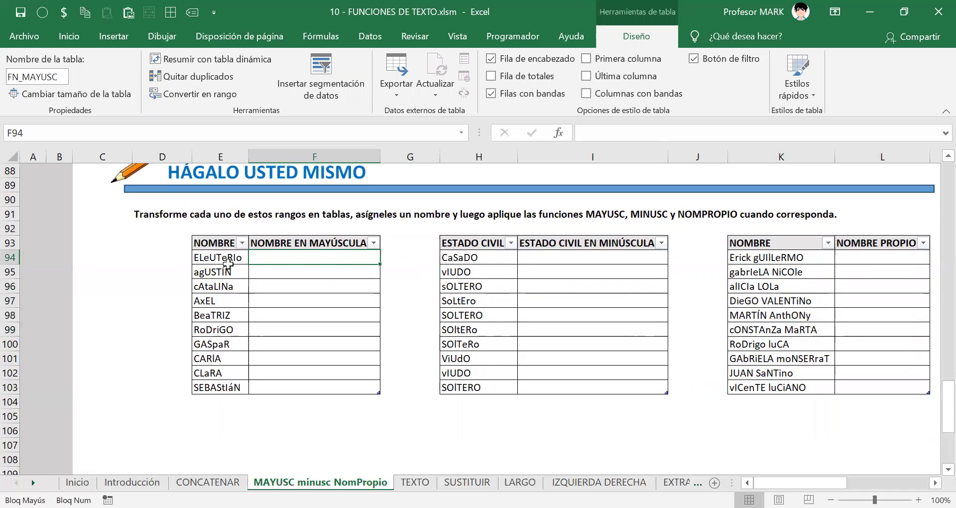
{"action": "left_click_drag", "start_coordinate": [227, 262], "coordinate": [246, 401]}
{"action": "left_click", "coordinate": [275, 261]}
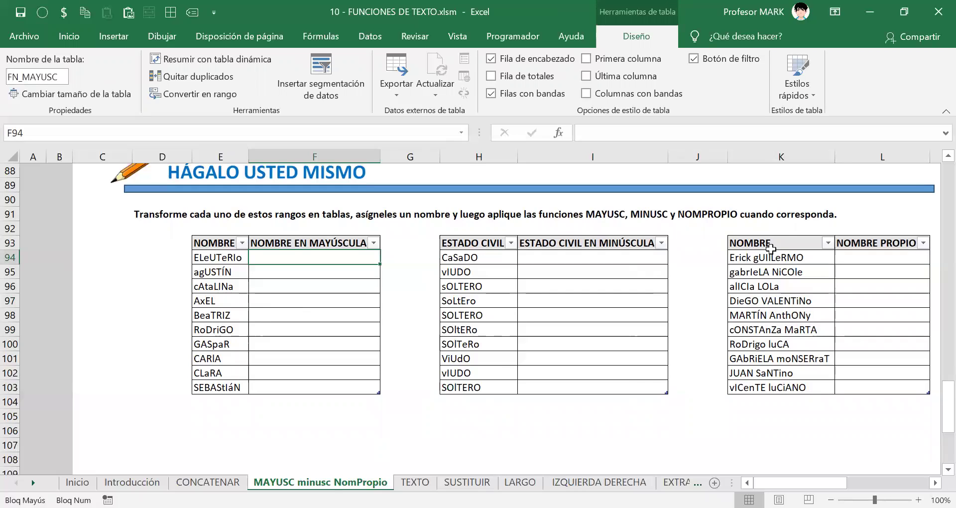
{"action": "type", "text": "="}
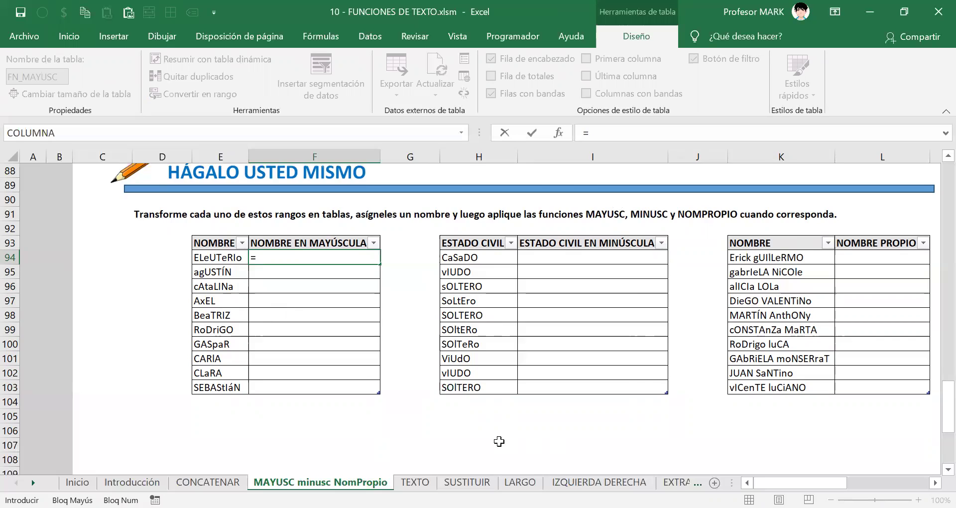
Review the sheet's explanations of the MAYUSC, MINUSC and NOMPROPIO functions above the exercise.
{"action": "scroll", "coordinate": [498, 442], "scroll_direction": "up", "scroll_amount": 10}
{"action": "scroll", "coordinate": [499, 442], "scroll_direction": "up", "scroll_amount": 17}
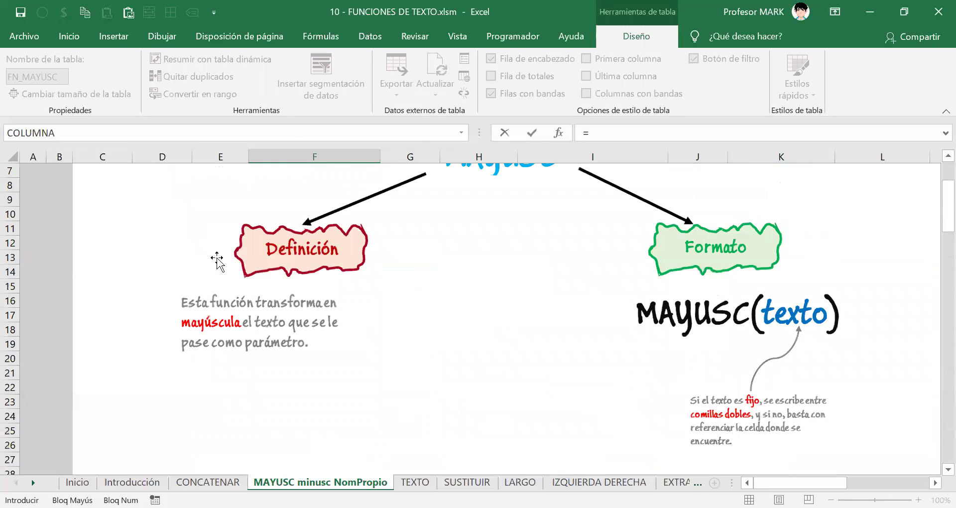
{"action": "scroll", "coordinate": [273, 256], "scroll_direction": "up", "scroll_amount": 2}
{"action": "scroll", "coordinate": [520, 301], "scroll_direction": "down", "scroll_amount": 15}
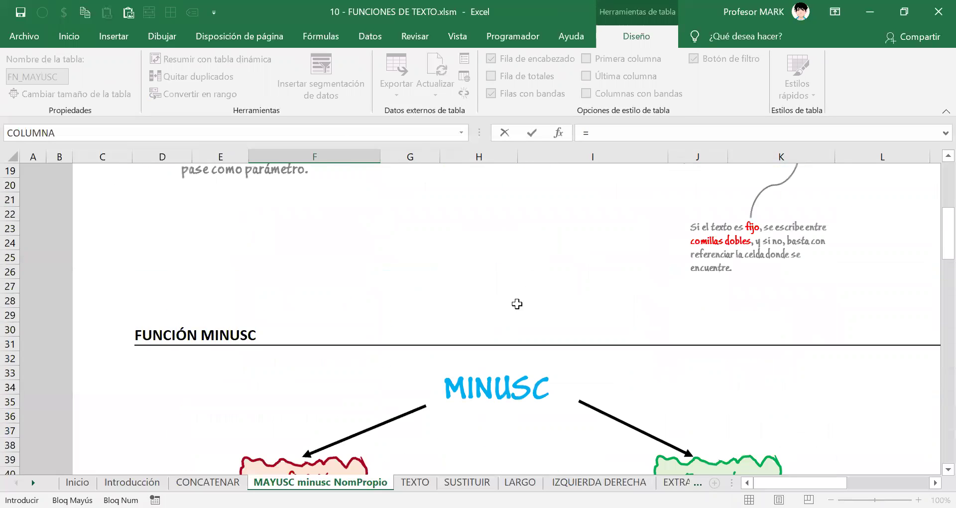
{"action": "scroll", "coordinate": [517, 305], "scroll_direction": "down", "scroll_amount": 7}
{"action": "scroll", "coordinate": [518, 304], "scroll_direction": "down", "scroll_amount": 7}
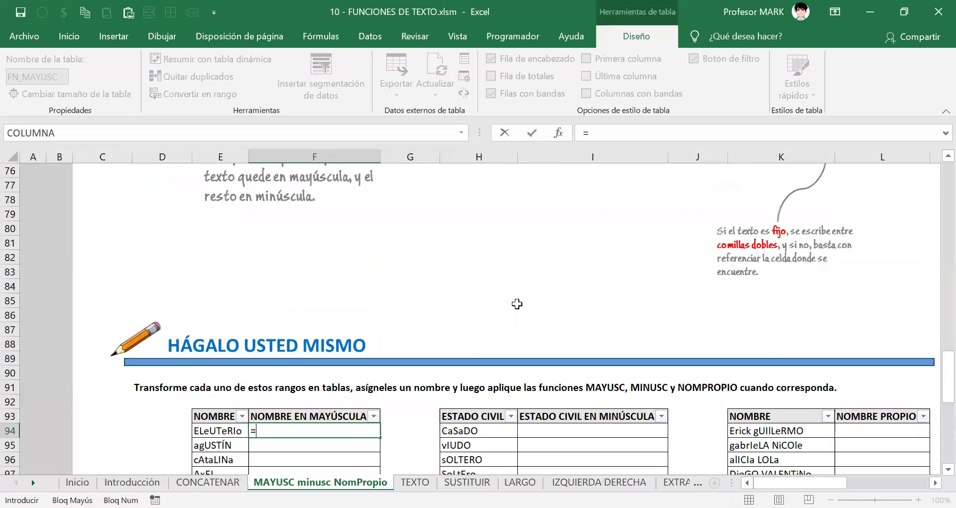
{"action": "scroll", "coordinate": [517, 304], "scroll_direction": "down", "scroll_amount": 1}
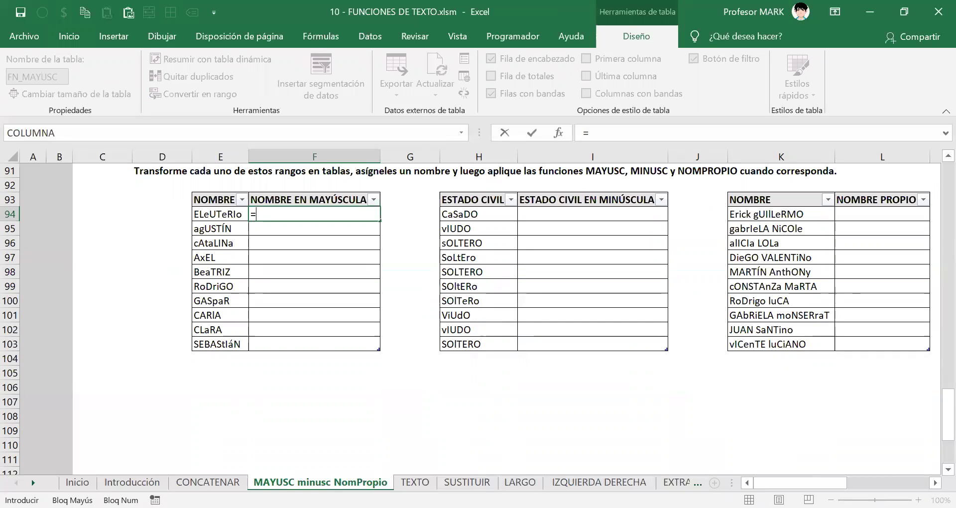
{"action": "scroll", "coordinate": [337, 455], "scroll_direction": "up", "scroll_amount": 2}
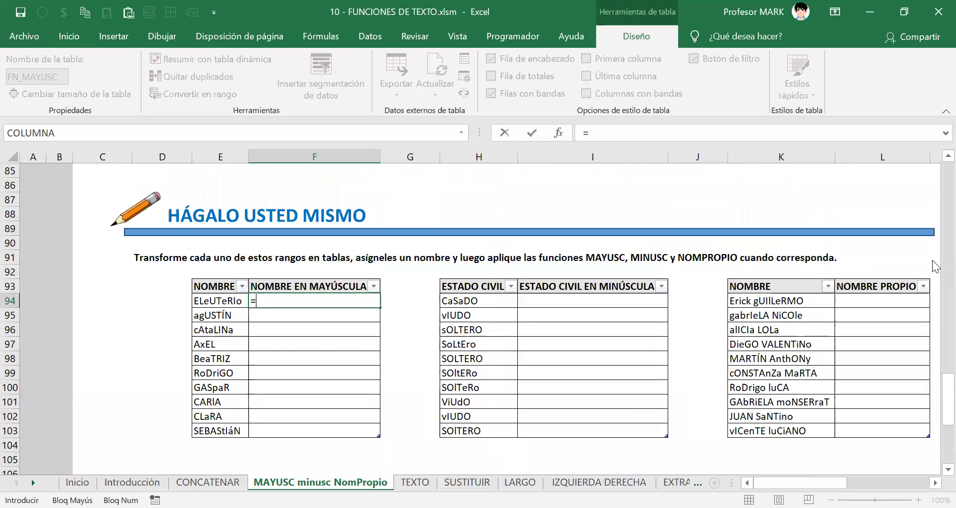
{"action": "type", "text": "MAYU"}
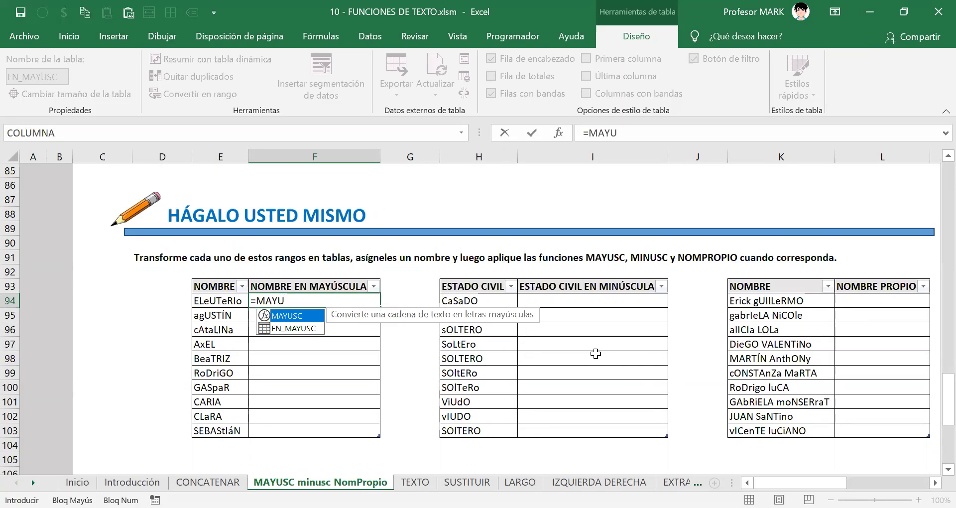
{"action": "key", "text": "Tab"}
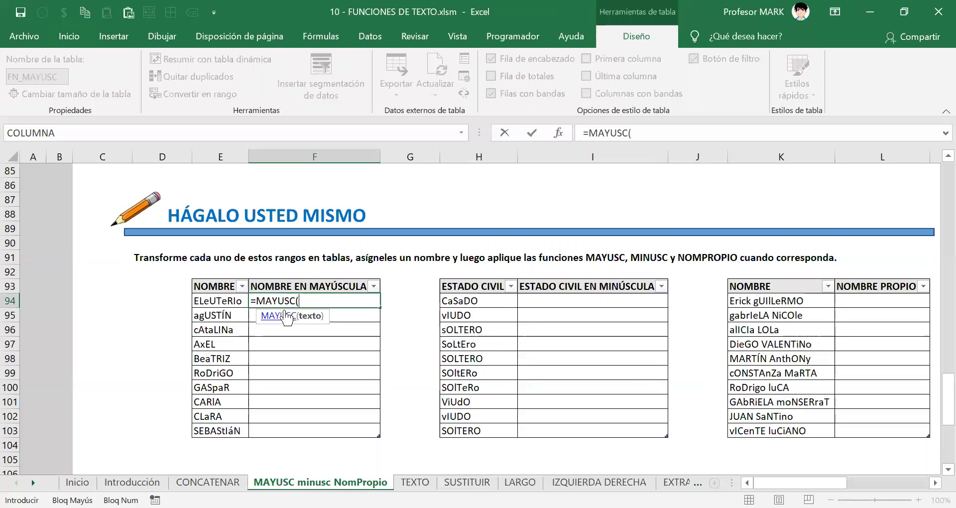
{"action": "left_click", "coordinate": [223, 301]}
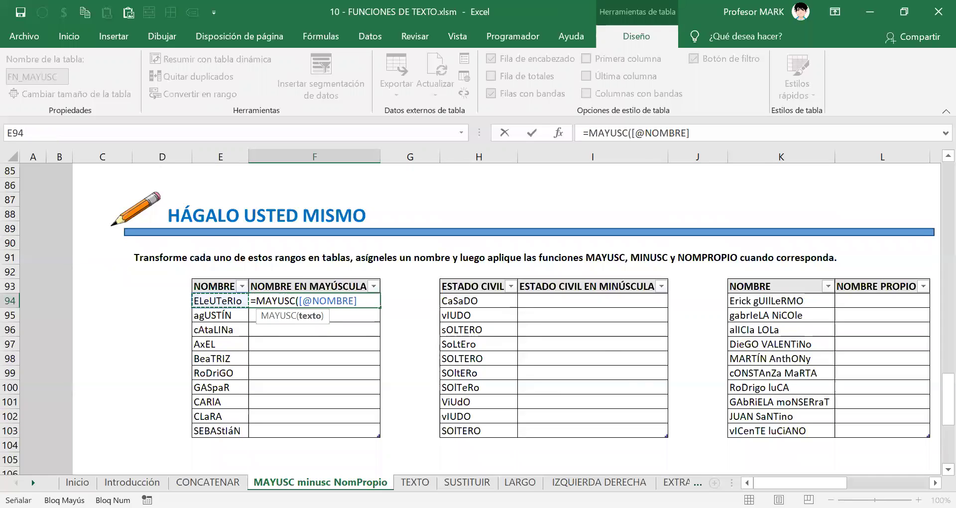
{"action": "type", "text": ")"}
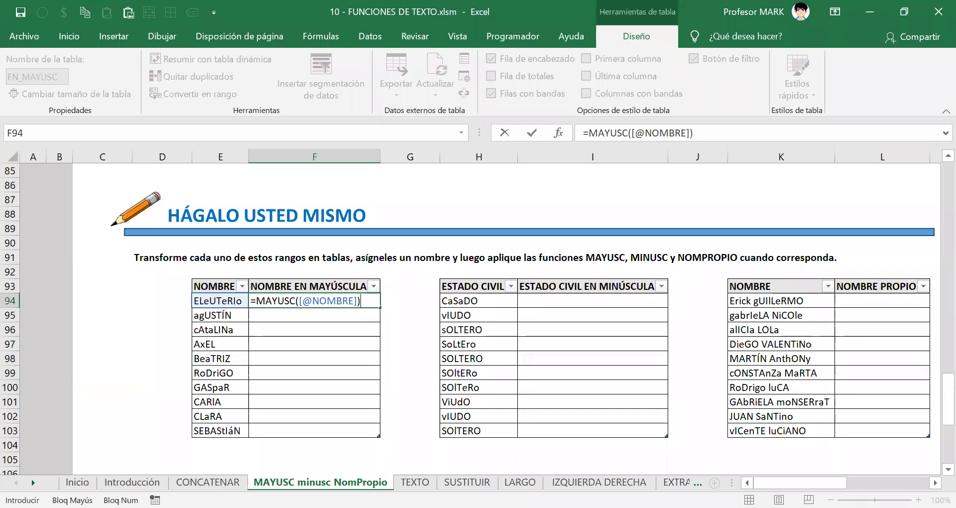
{"action": "key", "text": "Return"}
Inspect the MAYUSC formula and its reference in F94 without altering it.
{"action": "left_click", "coordinate": [314, 300]}
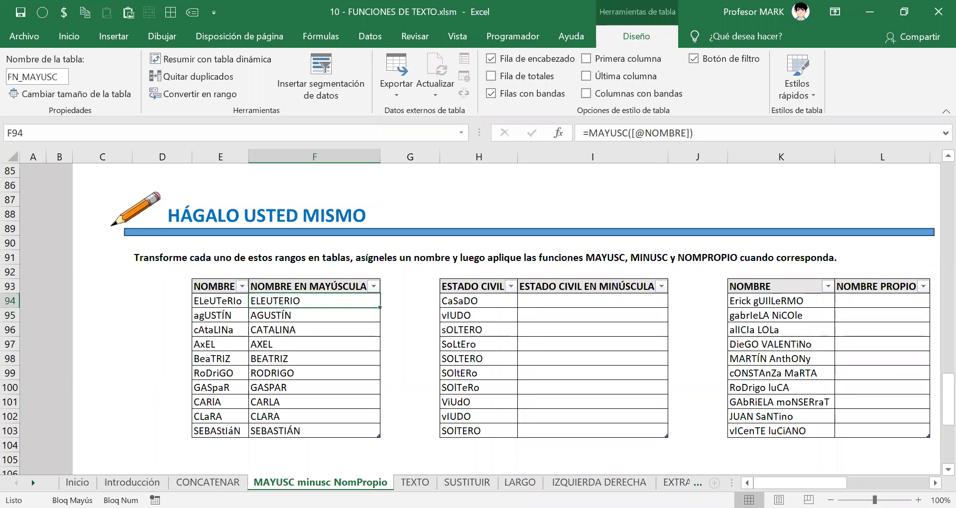
{"action": "key", "text": "F2"}
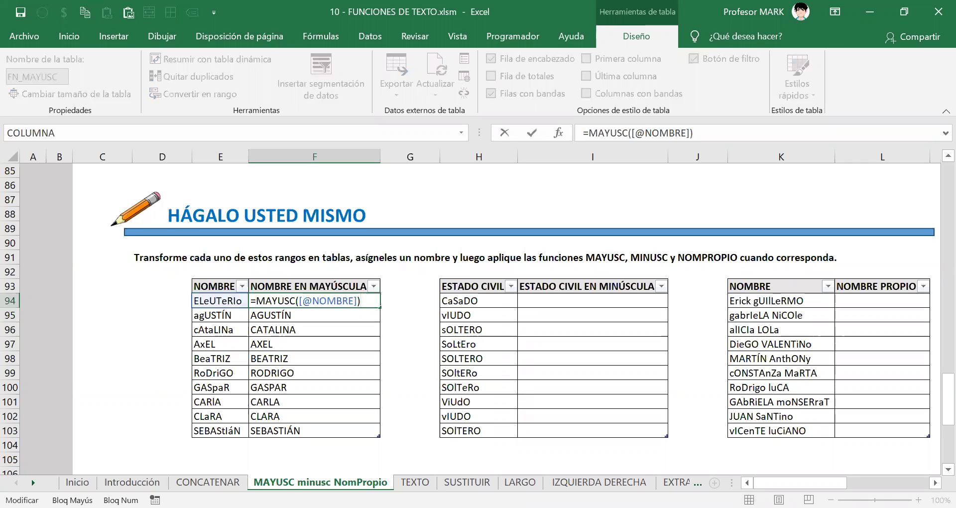
{"action": "key", "text": "Return"}
{"action": "key", "text": "Up"}
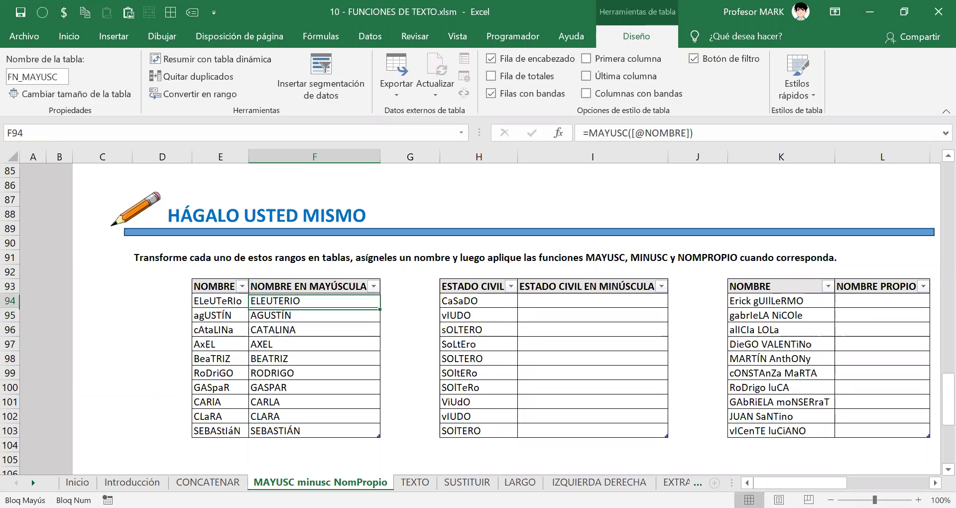
Enter =MINUSC([@[ESTADO CIVIL]]) in I94 to fill the ESTADO CIVIL EN MINÚSCULA column.
{"action": "left_click", "coordinate": [478, 301]}
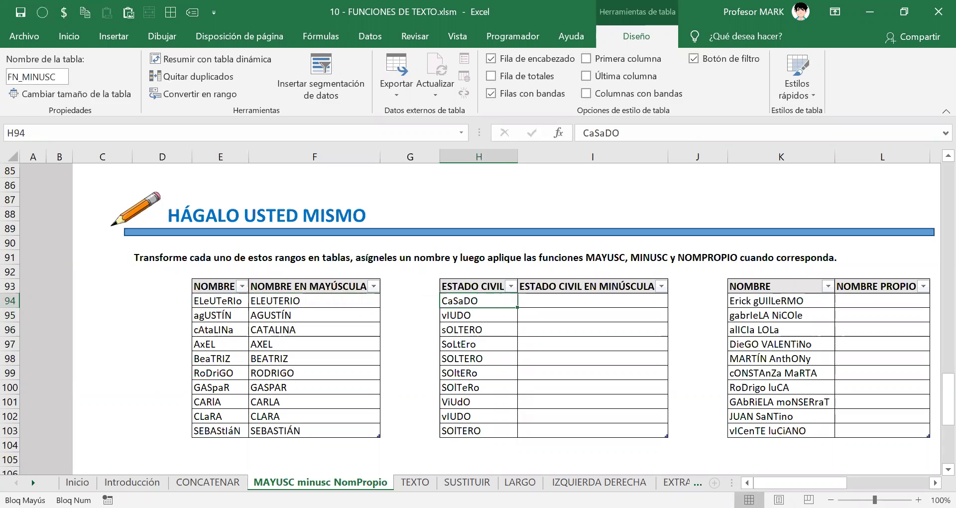
{"action": "key", "text": "Right"}
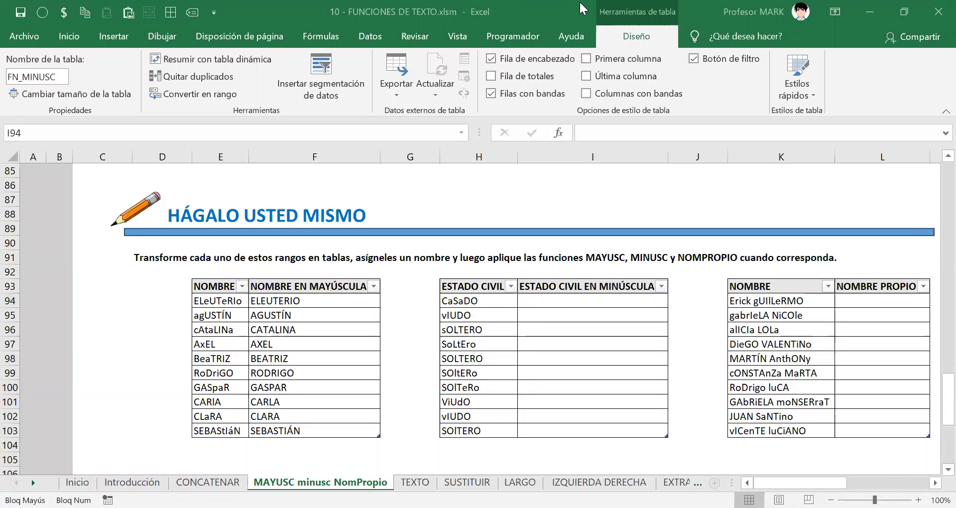
{"action": "left_click", "coordinate": [618, 293]}
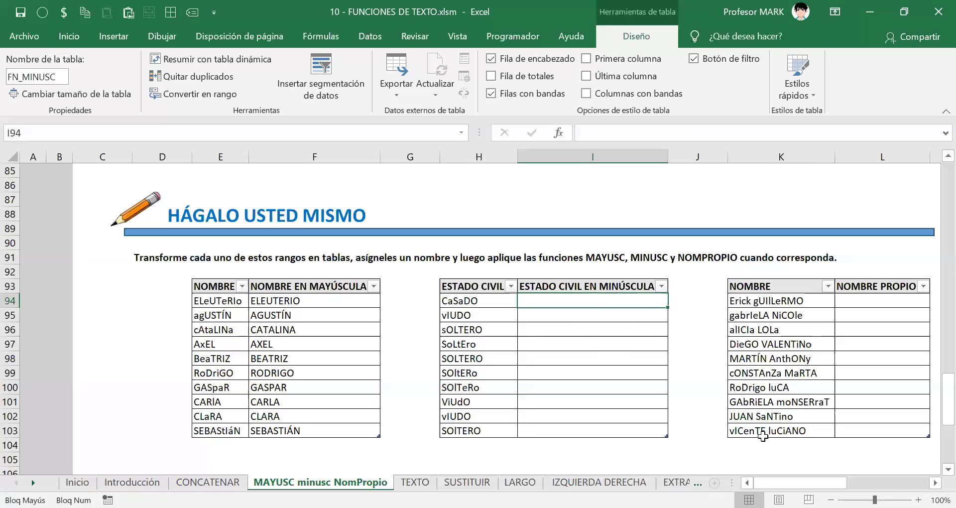
{"action": "type", "text": "="}
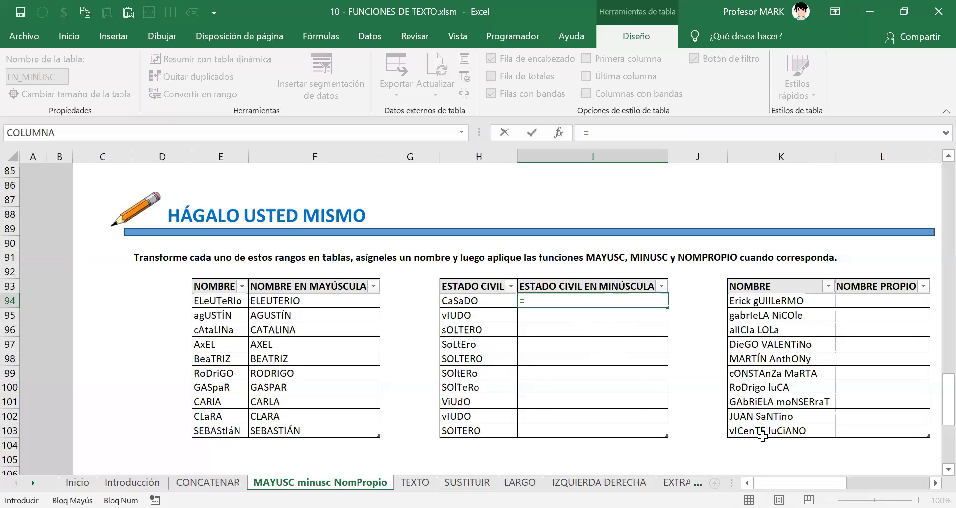
{"action": "type", "text": "MIN"}
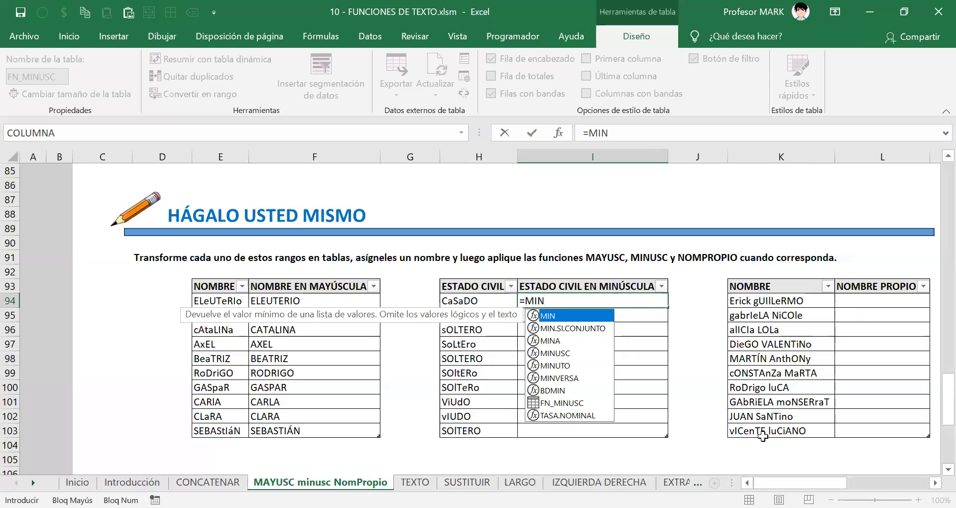
{"action": "type", "text": "U"}
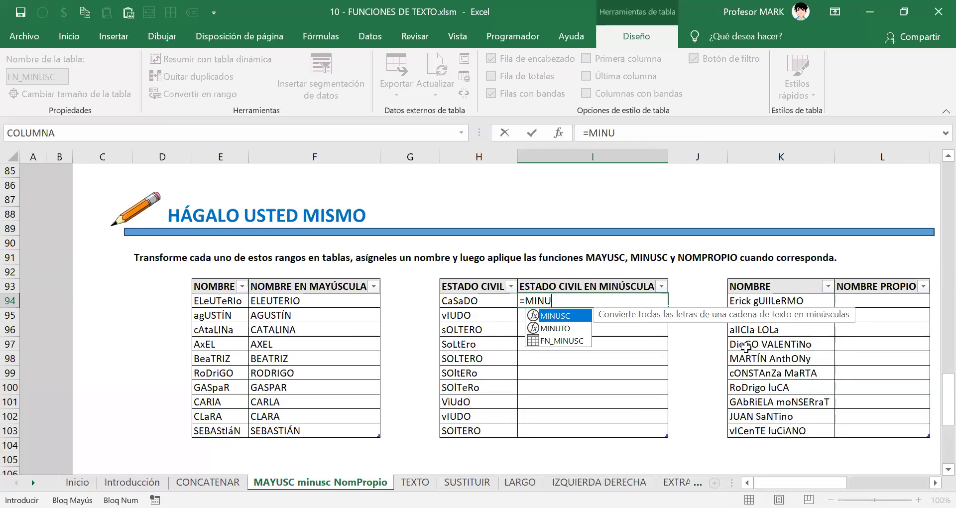
{"action": "key", "text": "Caps_Lock"}
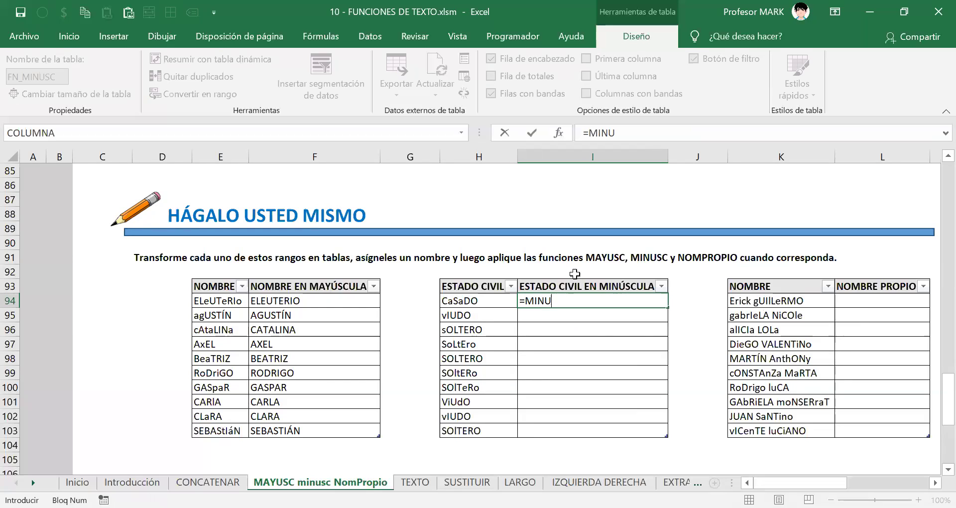
{"action": "key", "text": "F2"}
{"action": "type", "text": "s"}
{"action": "key", "text": "Tab"}
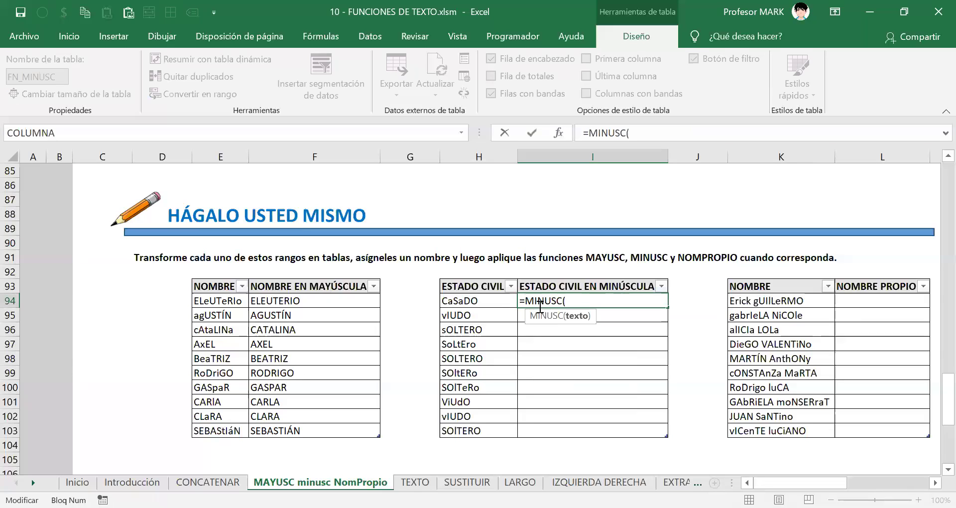
{"action": "left_click", "coordinate": [513, 301]}
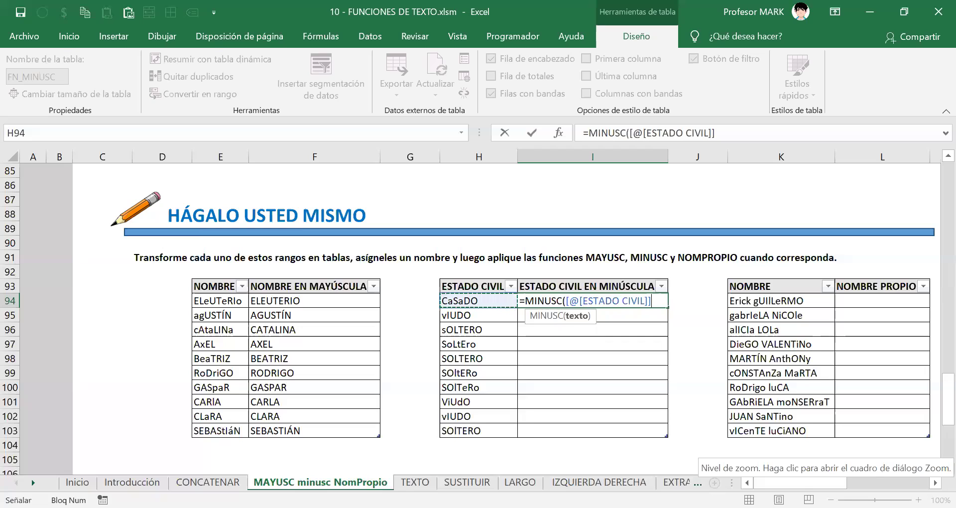
{"action": "type", "text": ")"}
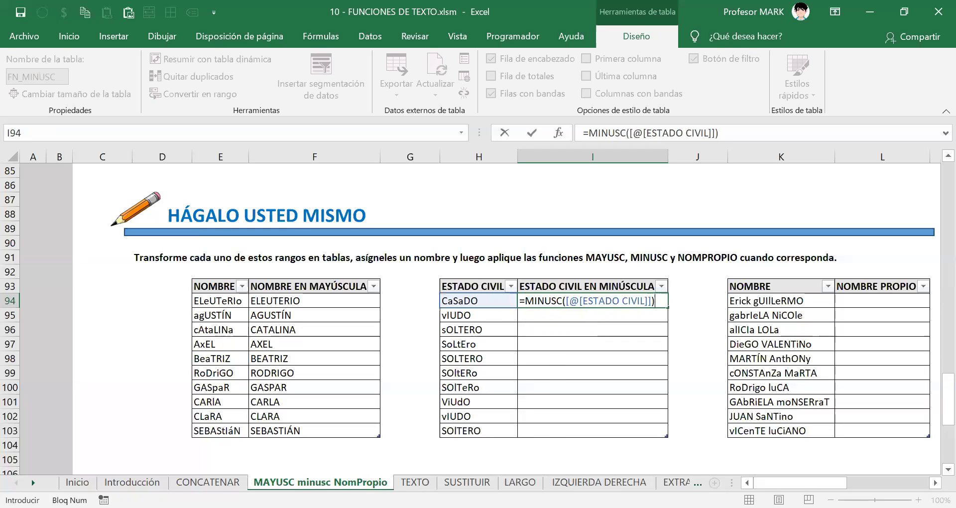
{"action": "key", "text": "Return"}
{"action": "left_click", "coordinate": [592, 301]}
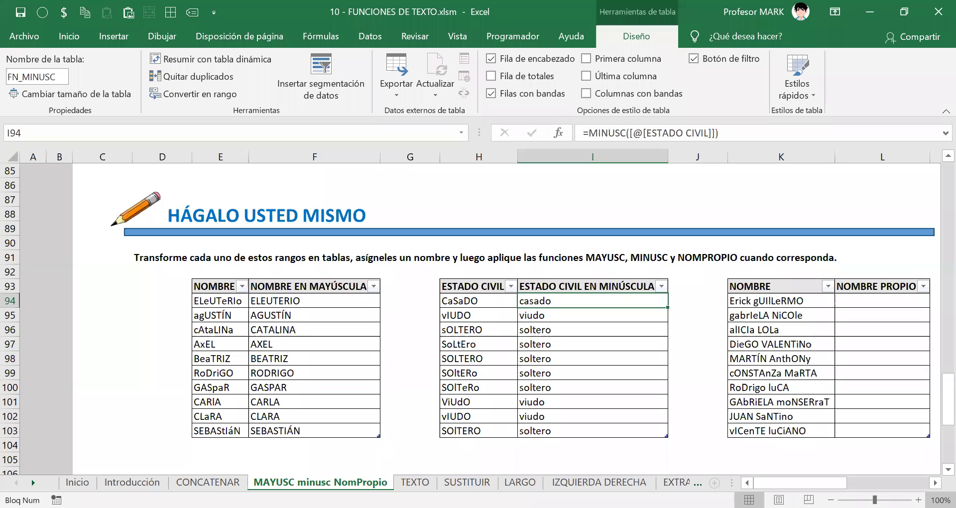
{"action": "key", "text": "Right"}
{"action": "key", "text": "Right"}
{"action": "key", "text": "Right"}
{"action": "key", "text": "Right"}
{"action": "key", "text": "Left"}
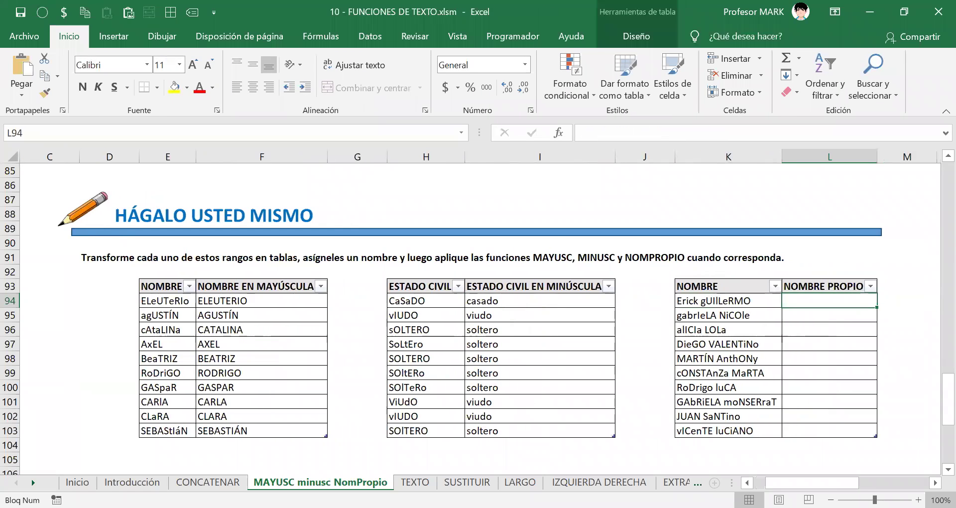
{"action": "key", "text": "Right"}
{"action": "key", "text": "Right"}
{"action": "key", "text": "Left"}
{"action": "key", "text": "Left"}
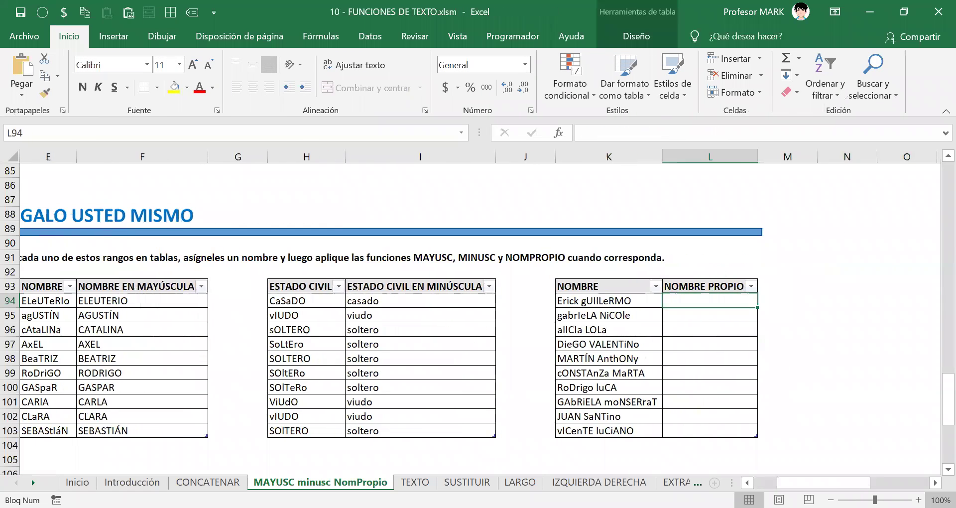
{"action": "type", "text": "=nom"}
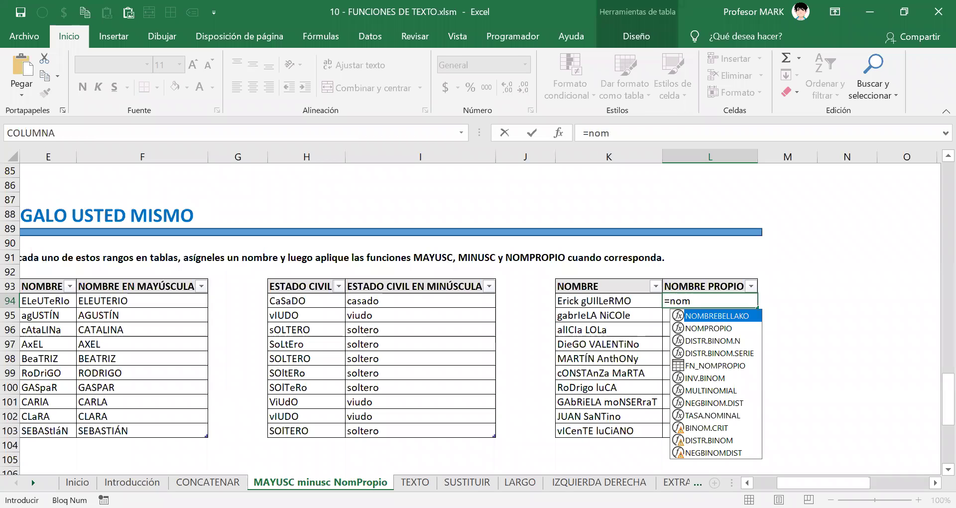
{"action": "type", "text": "pro"}
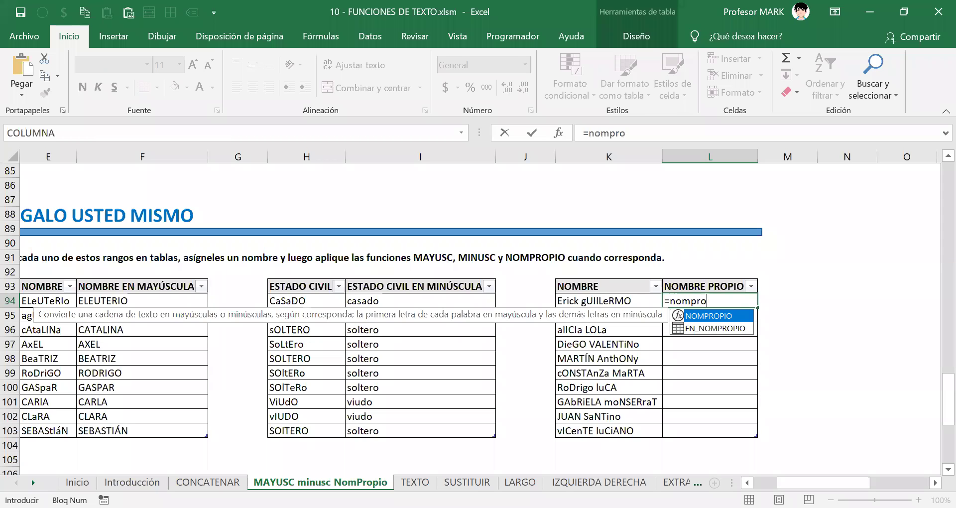
{"action": "key", "text": "Tab"}
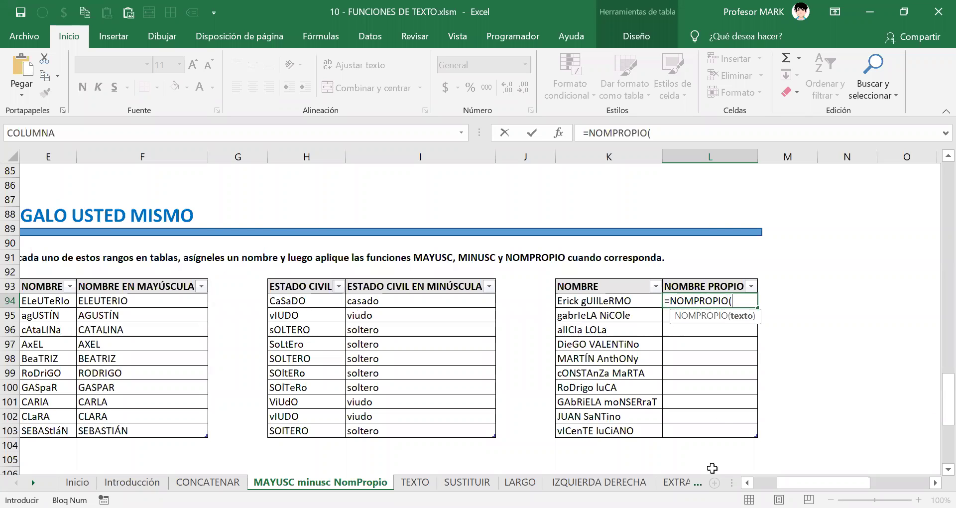
{"action": "left_click", "coordinate": [577, 301]}
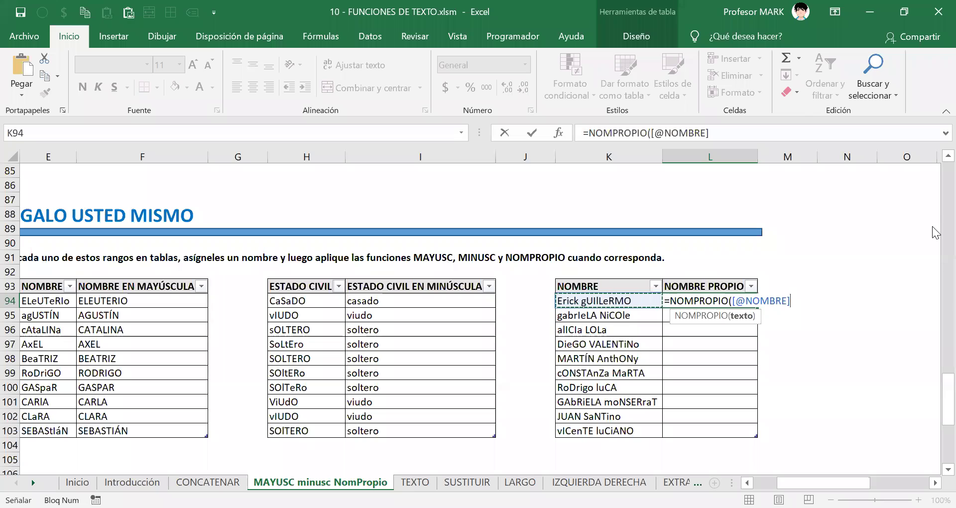
{"action": "type", "text": ")"}
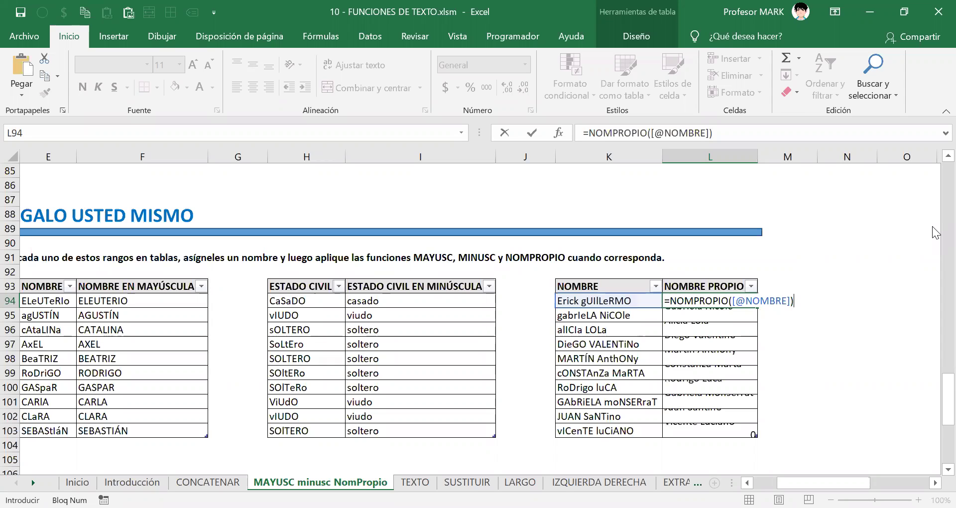
{"action": "key", "text": "Return"}
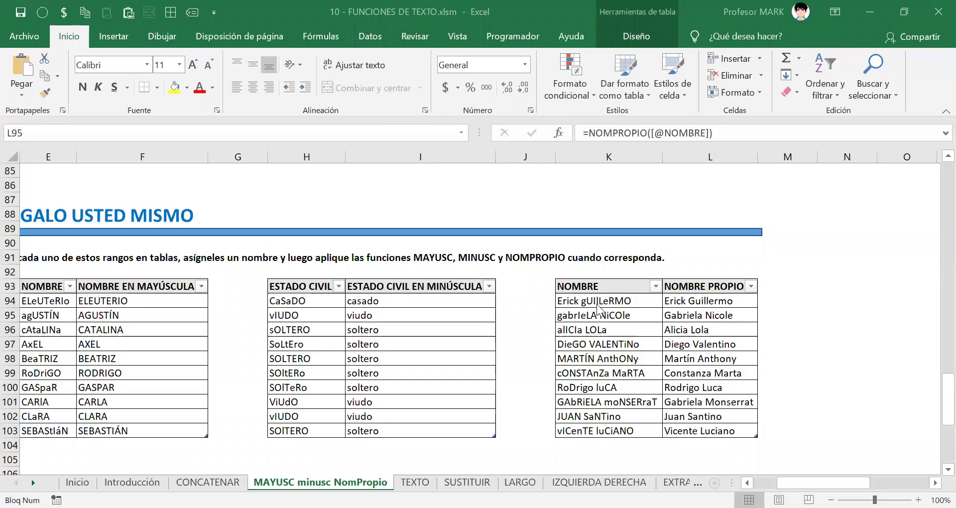
{"action": "left_click_drag", "start_coordinate": [600, 301], "coordinate": [603, 429]}
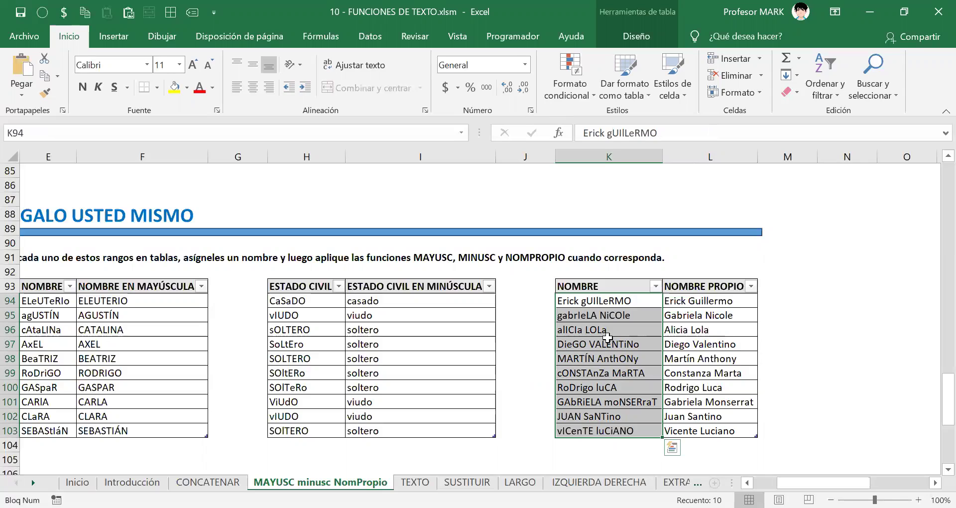
{"action": "left_click", "coordinate": [690, 303]}
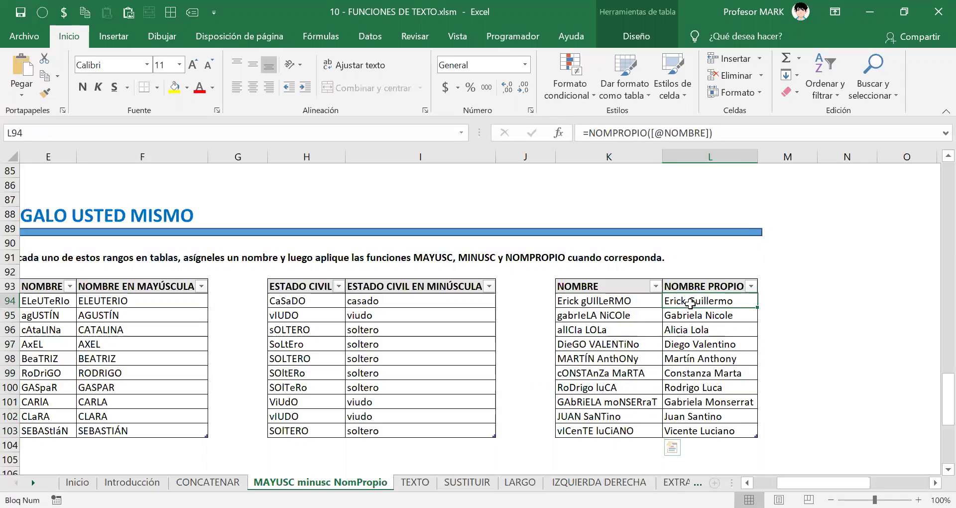